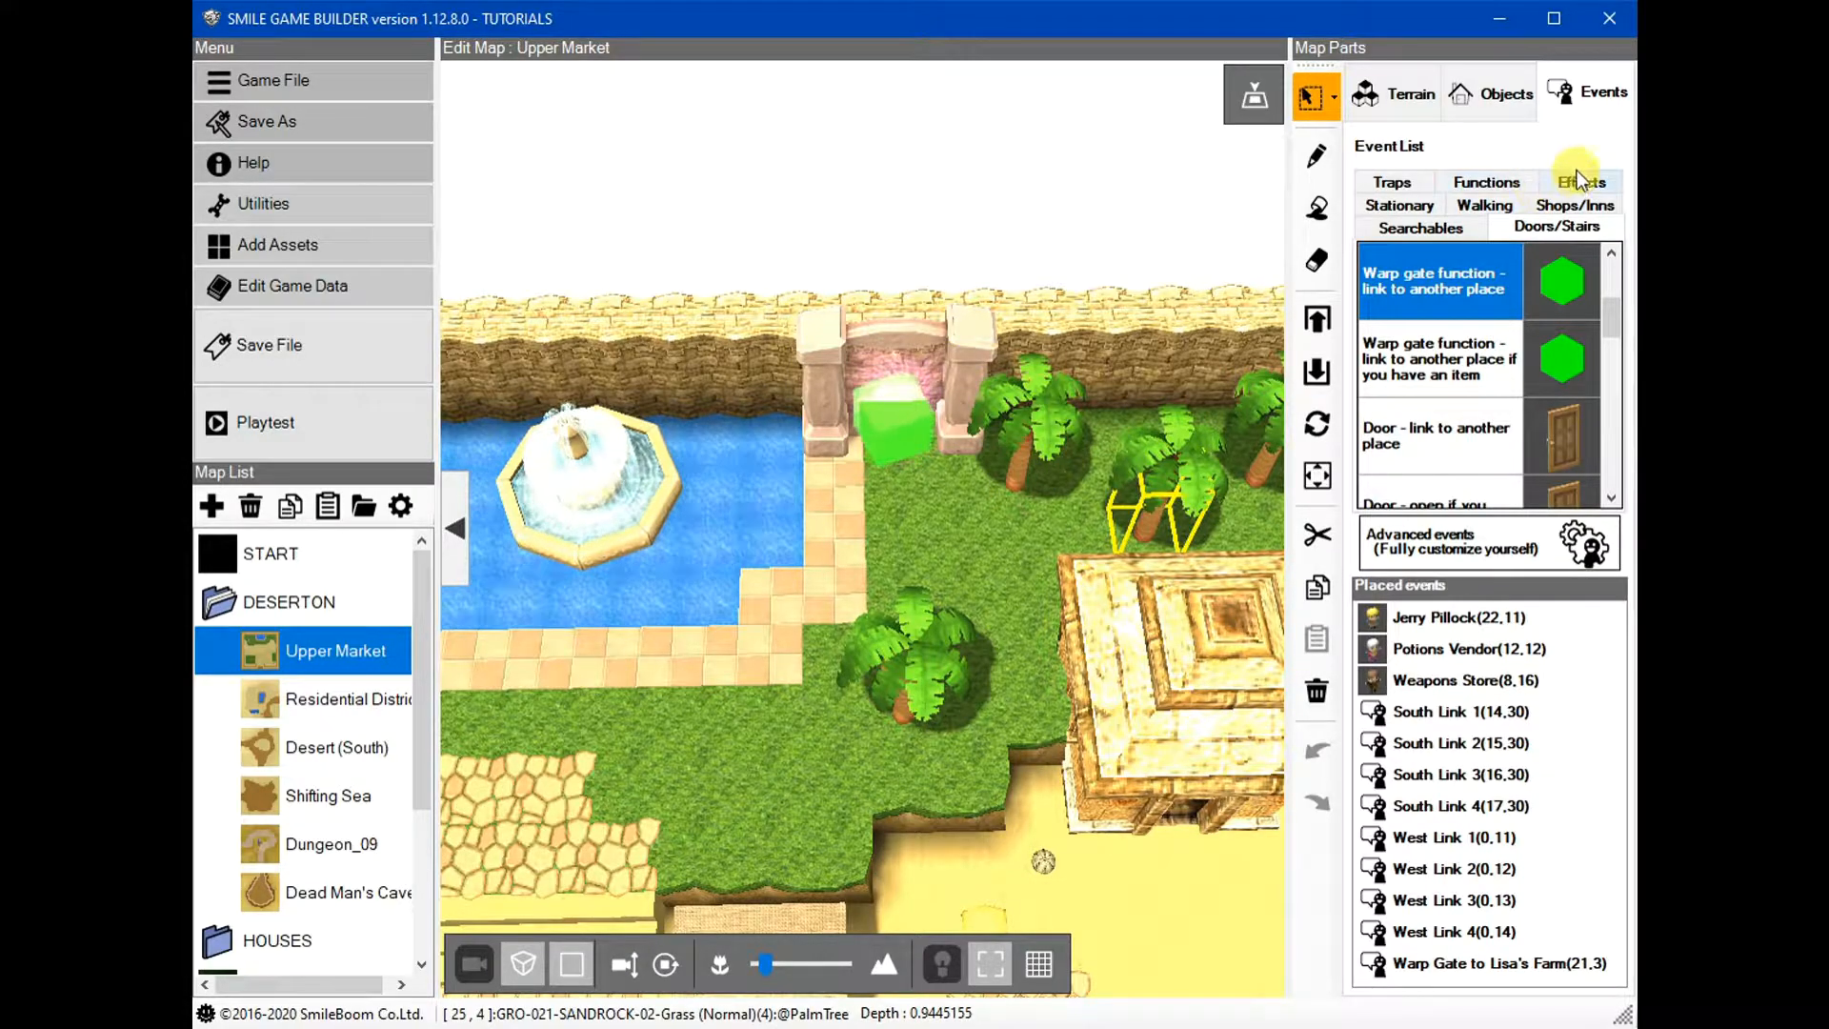
Place an outdoor Warp Gate object on the grass in front of the fountain pool and adjust its position there
click(1508, 113)
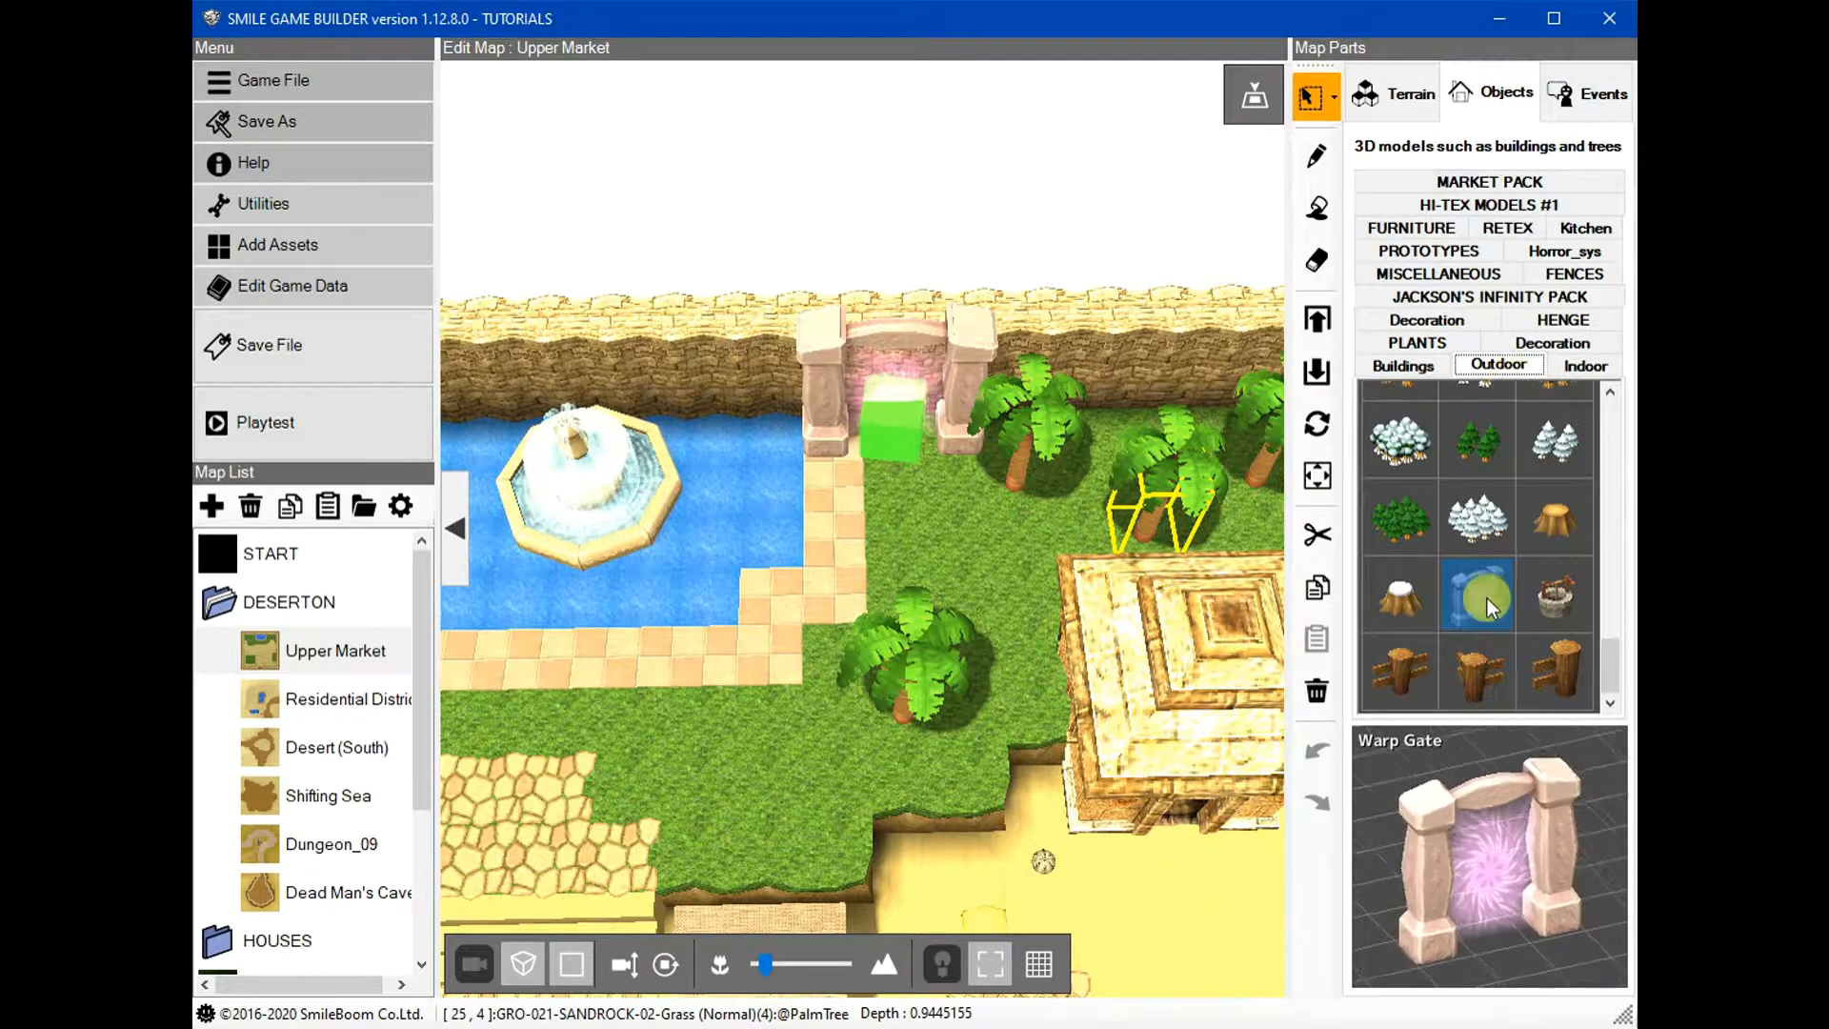
mouse_move(1081, 690)
right_down()
mouse_move(1160, 633)
mouse_move(1132, 669)
right_up()
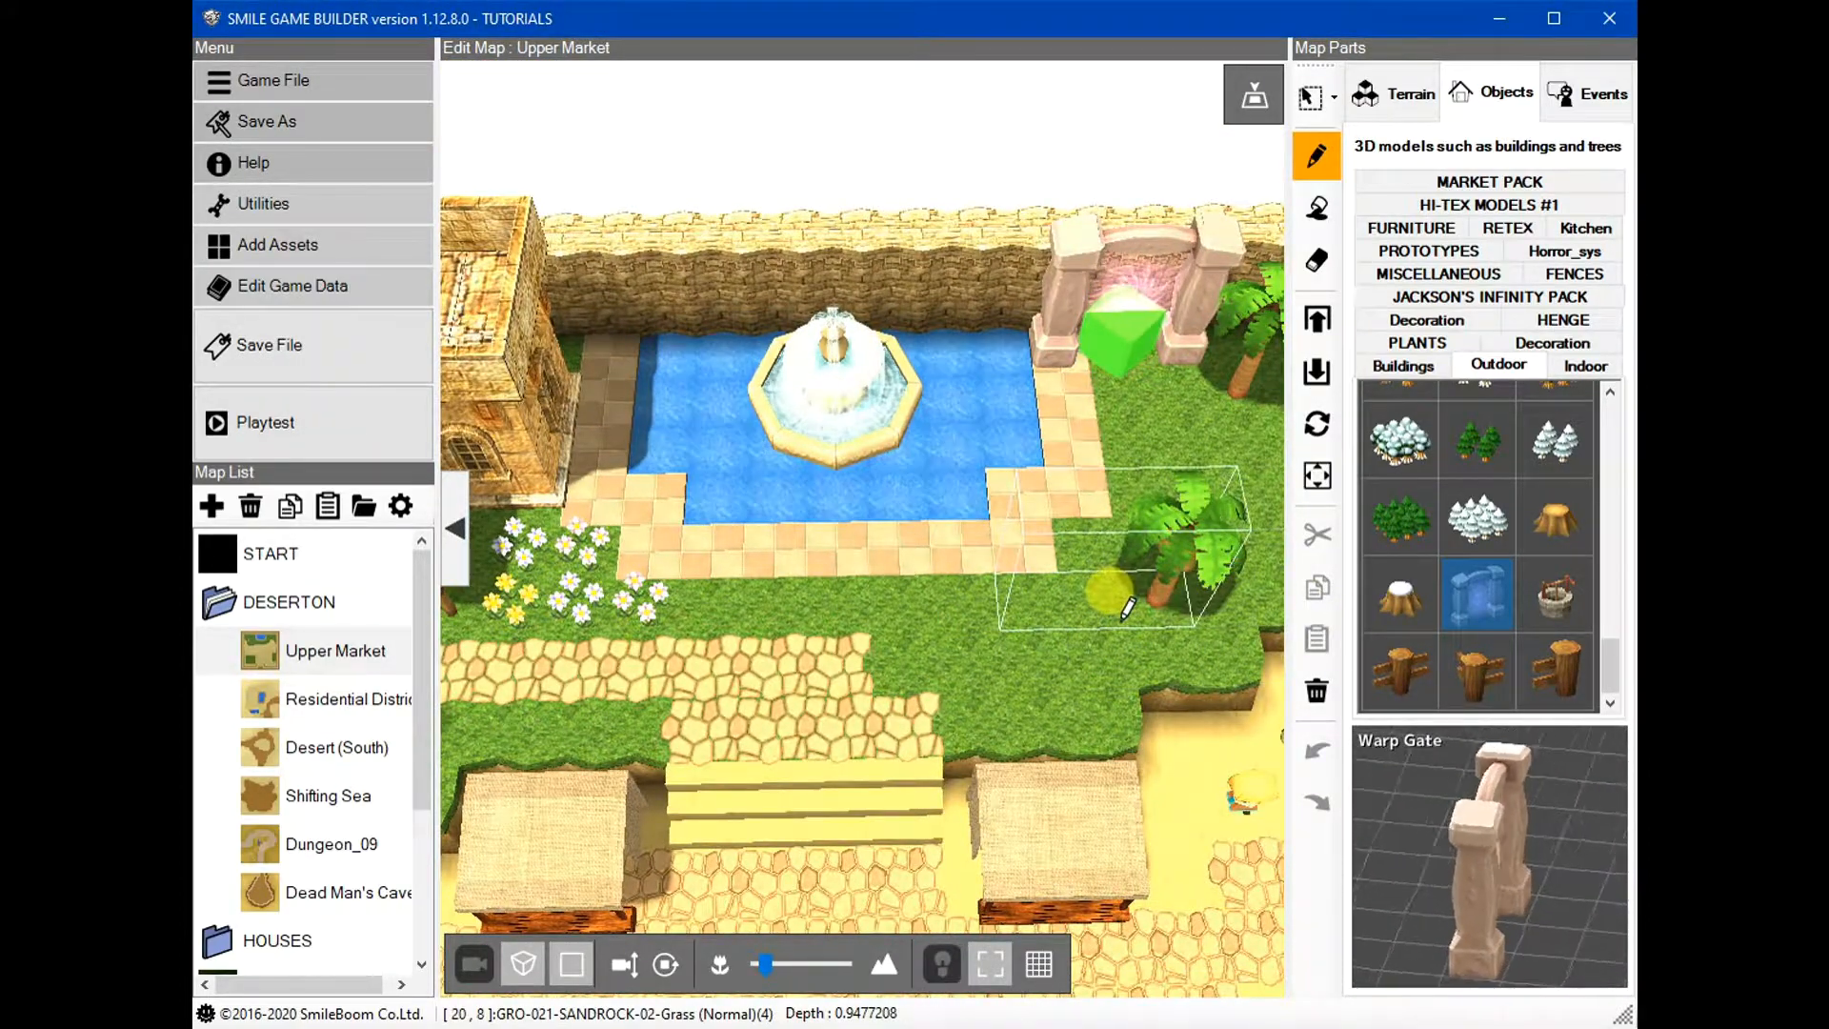
click(1014, 611)
mouse_move(1039, 591)
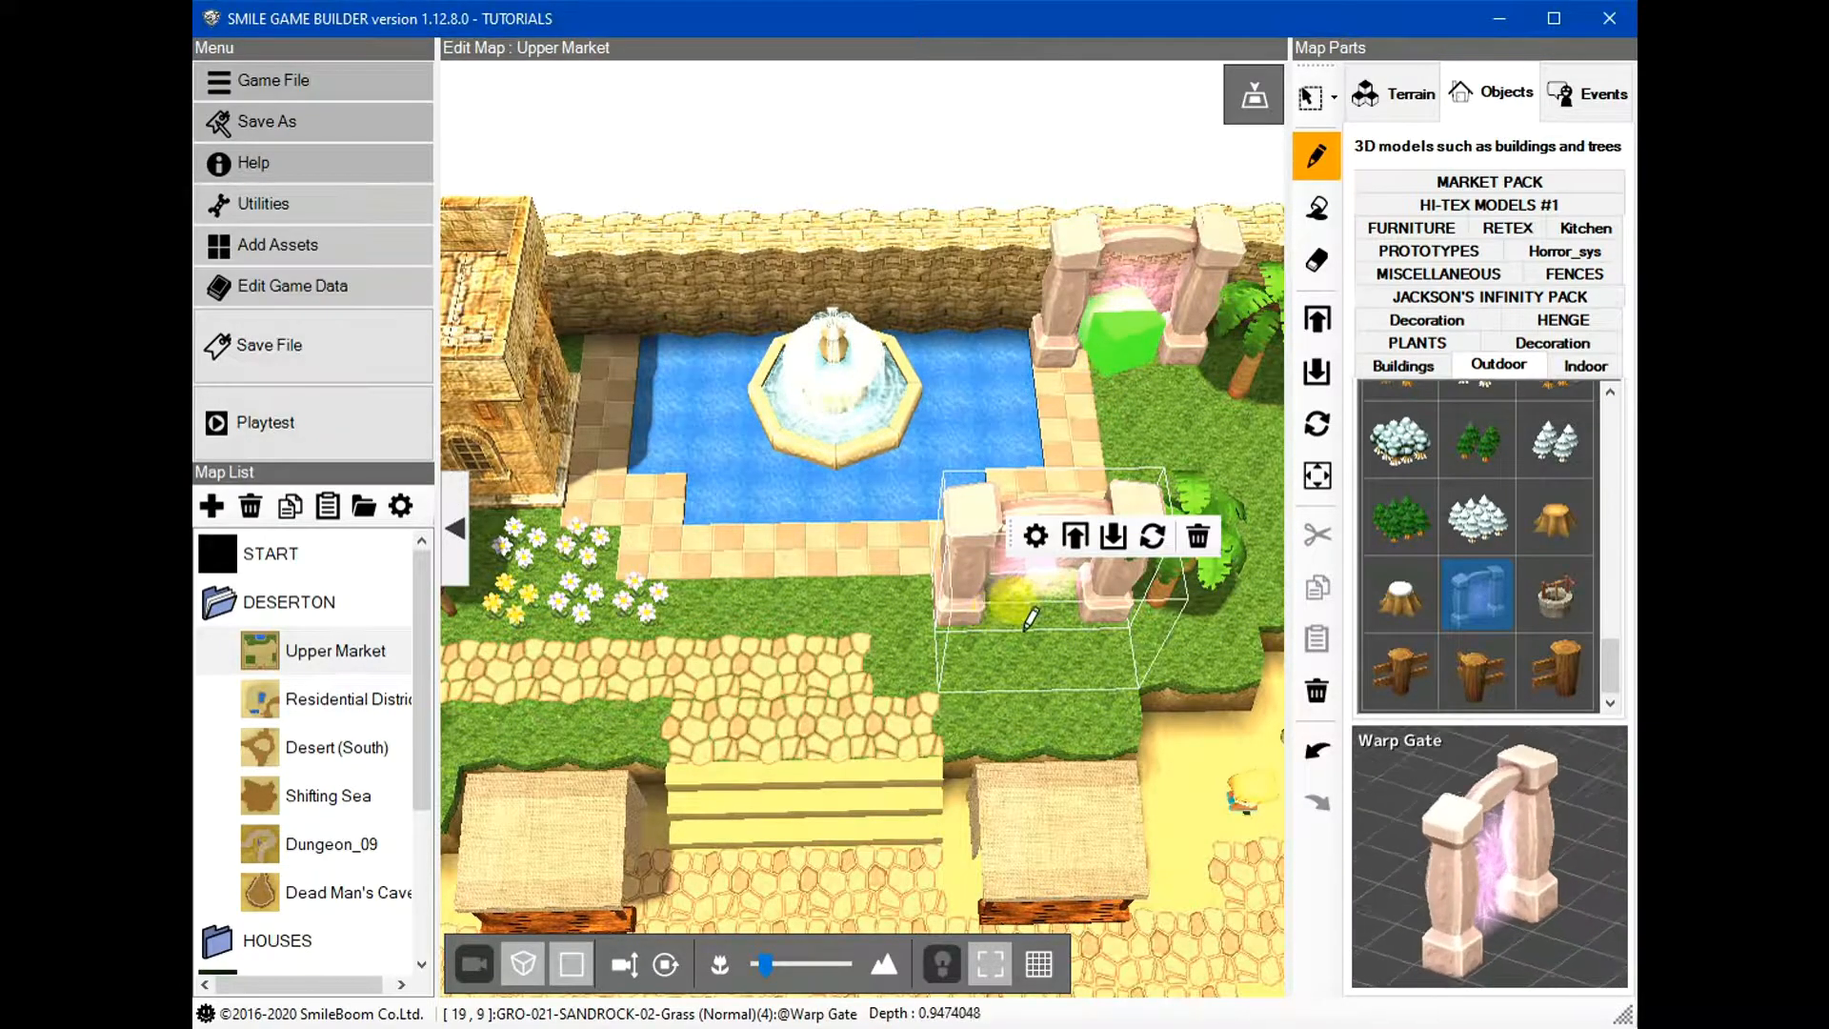
drag(1044, 588, 1004, 589)
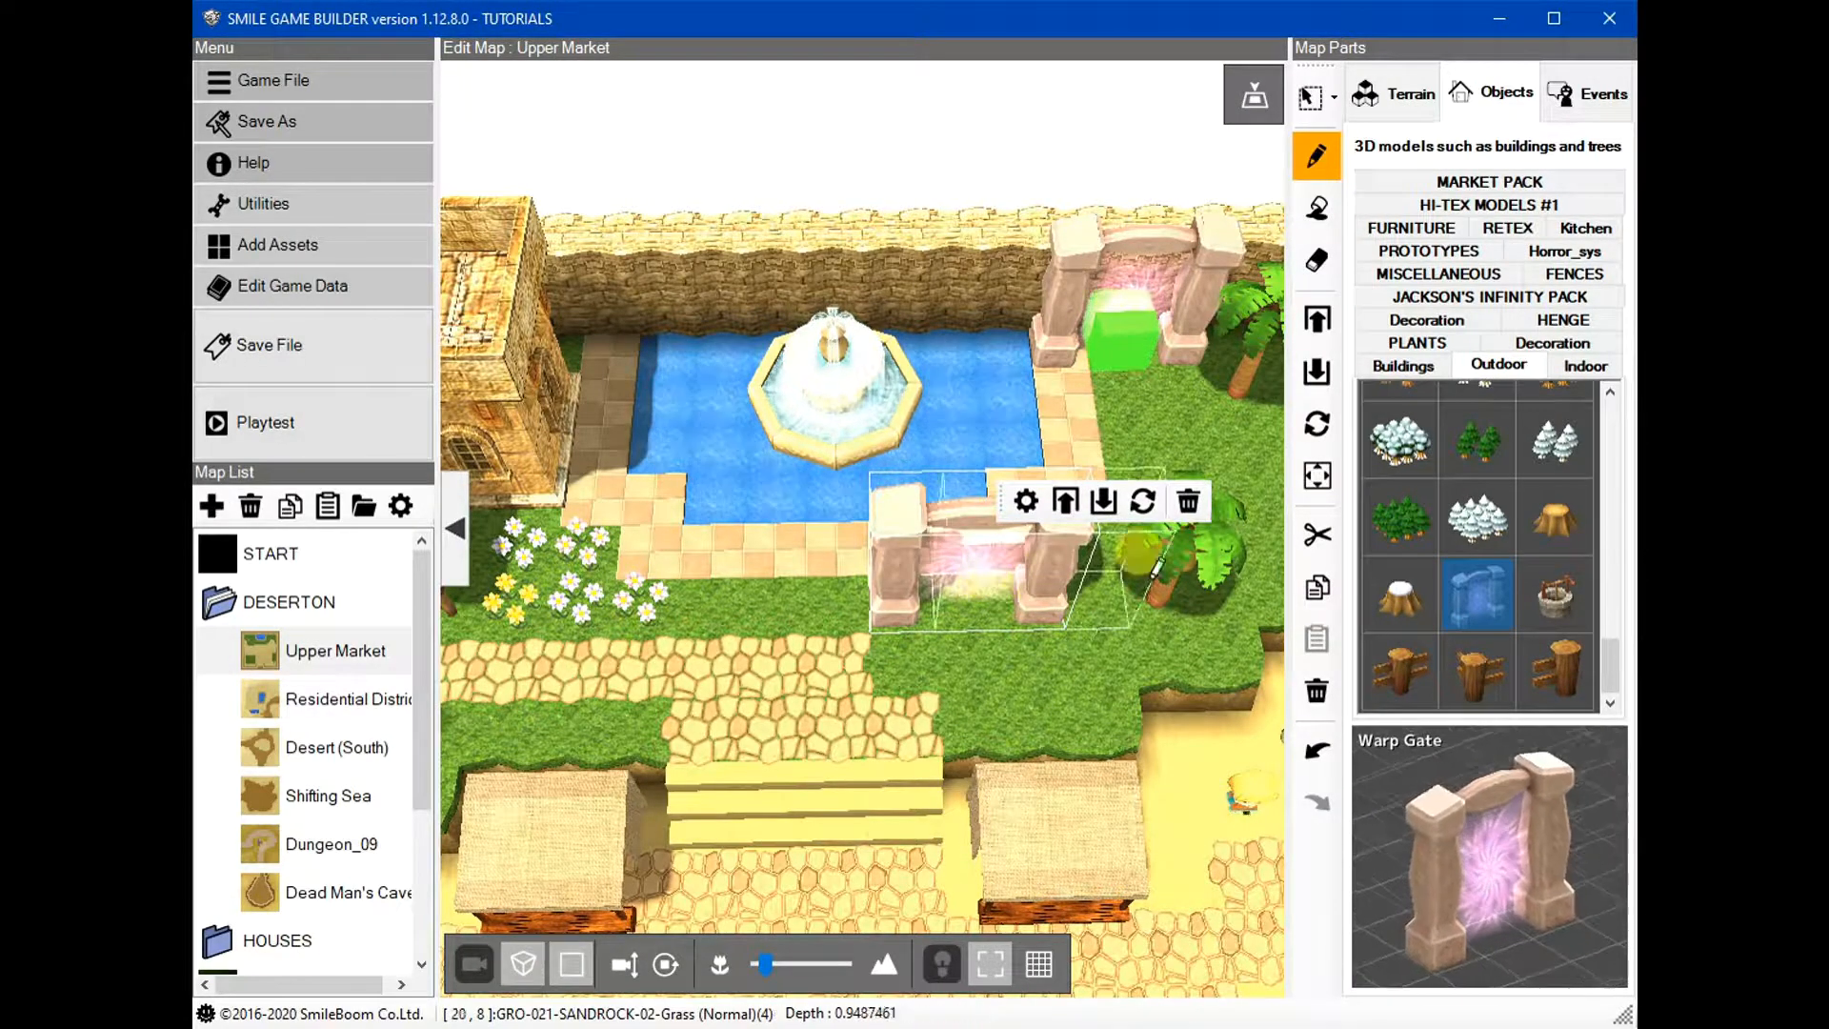
Add a "Warp gate function - link to another place" event inside the new gate at 18, 8, accepting the default destination
click(1602, 96)
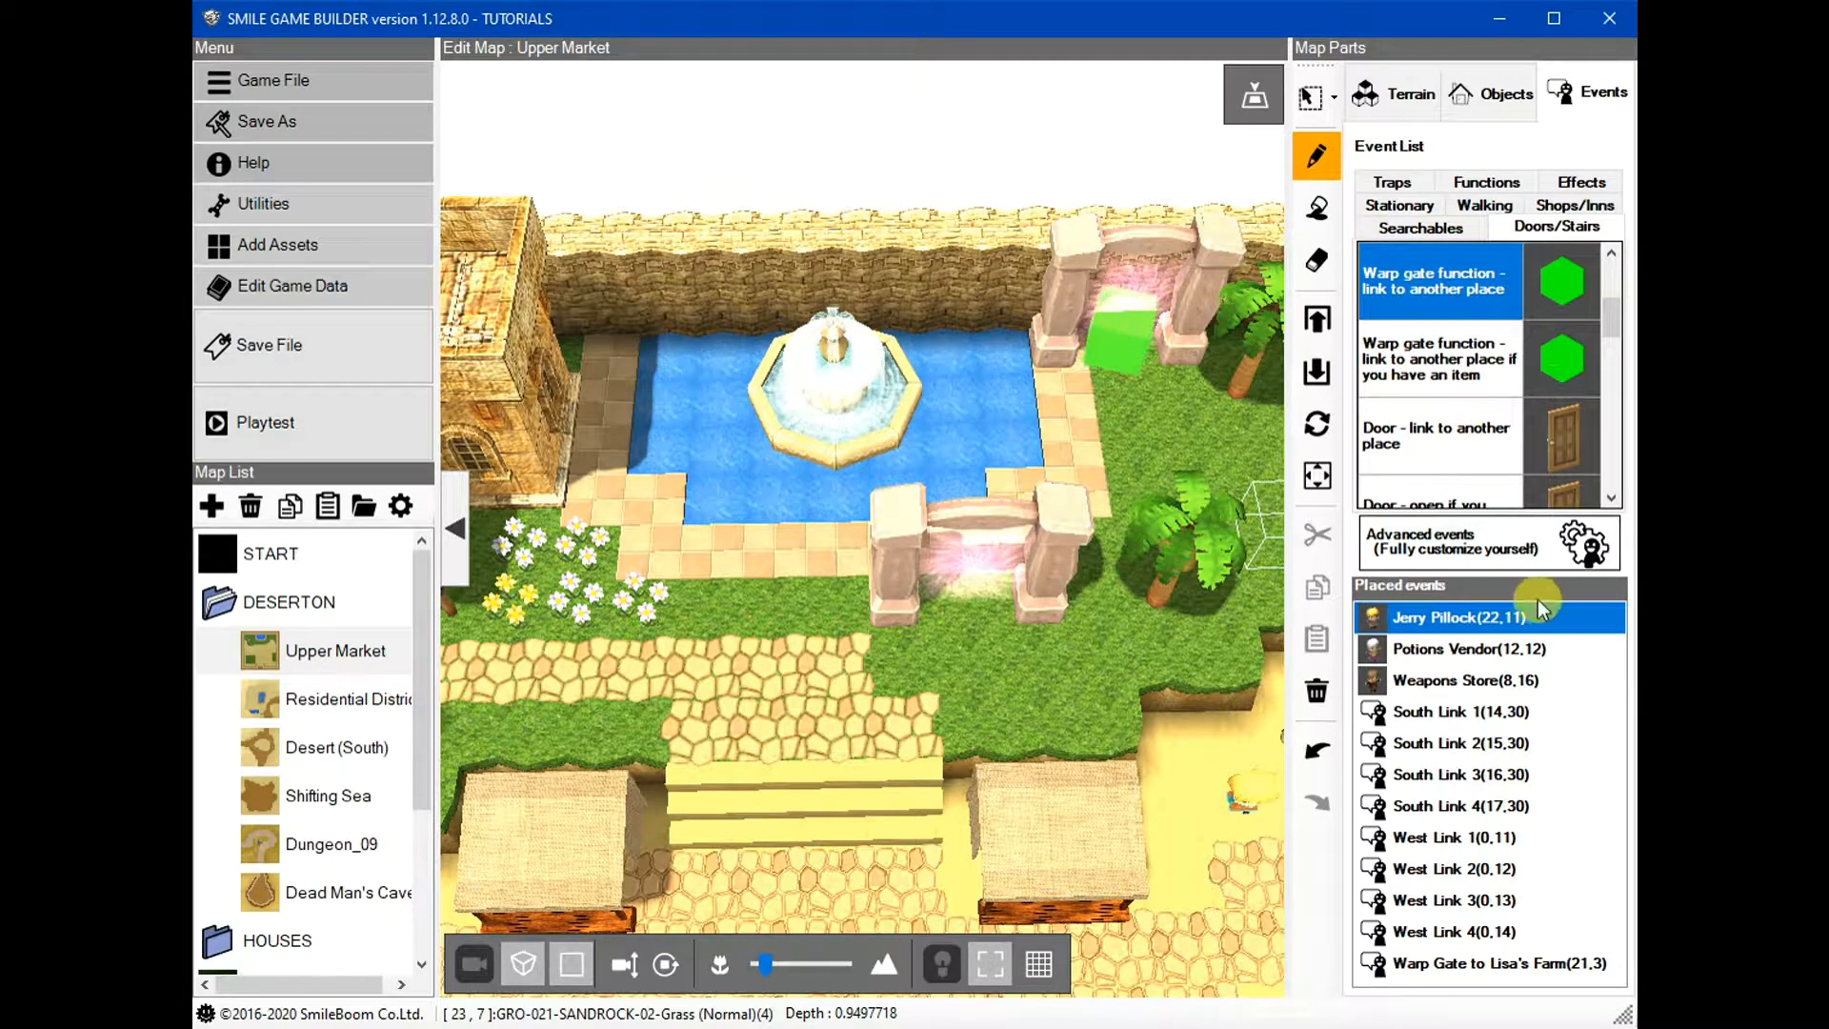
click(1572, 229)
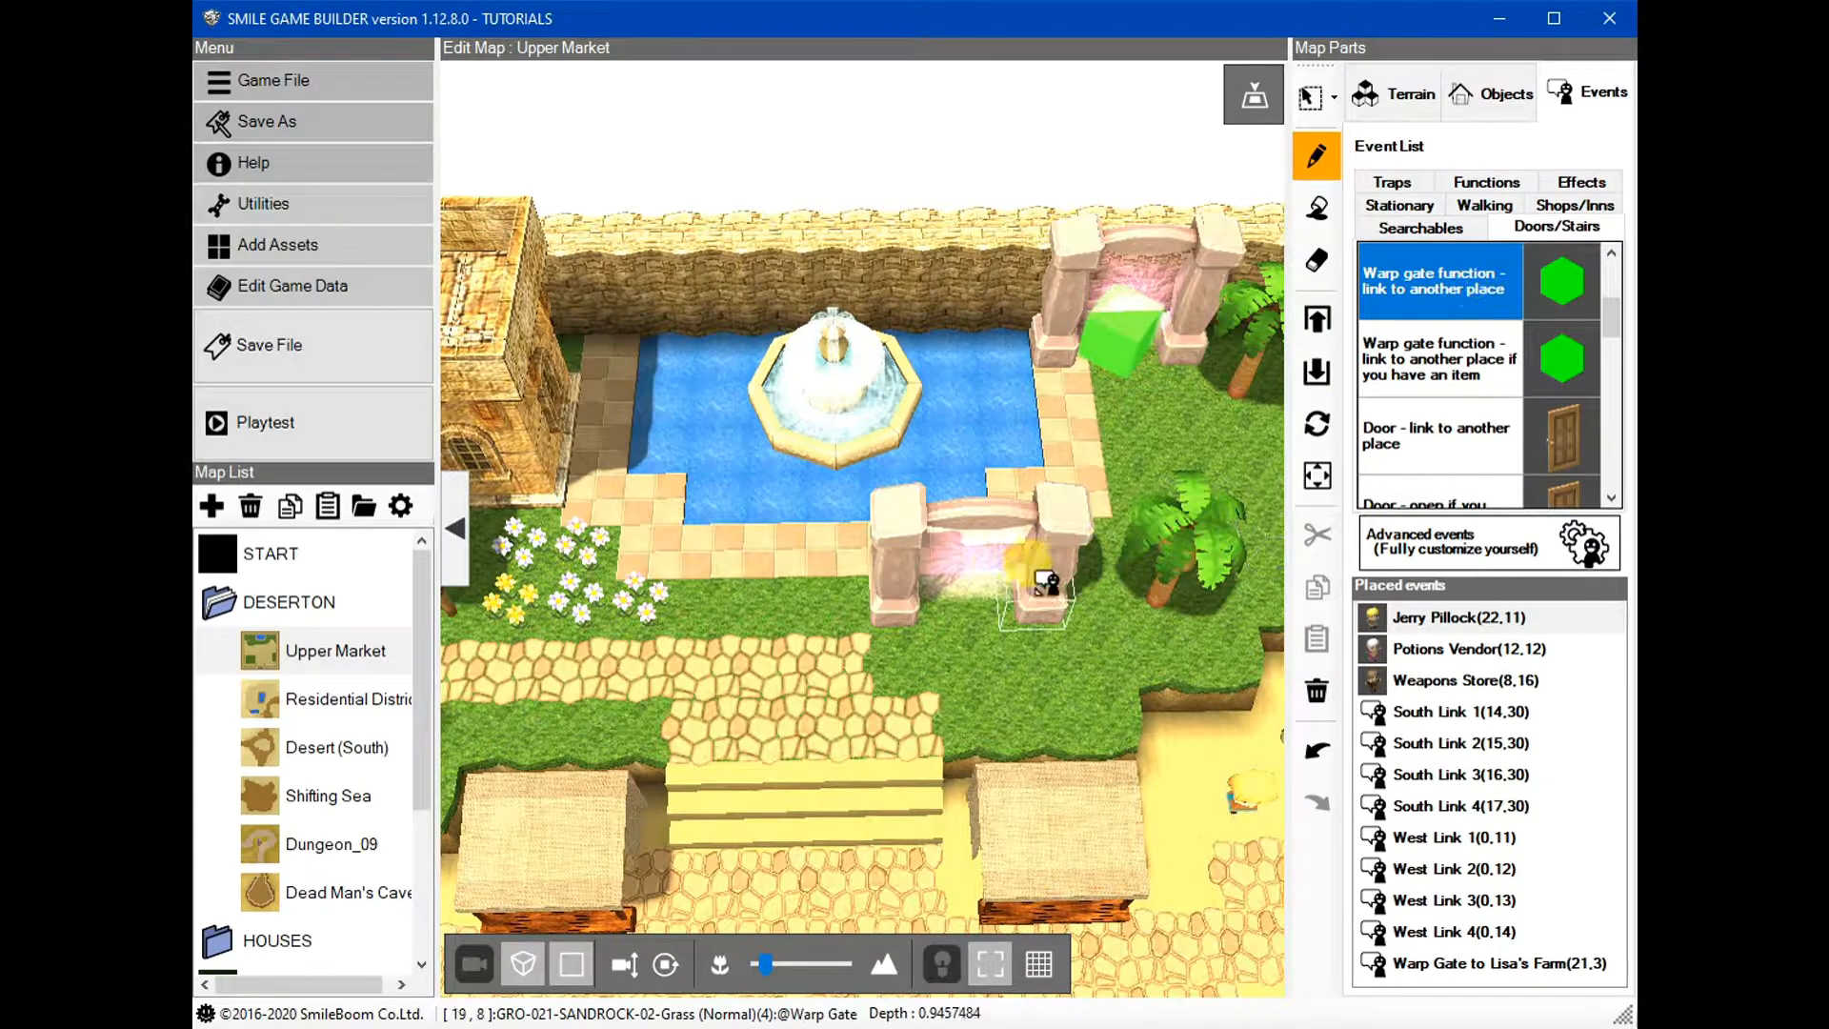
click(971, 576)
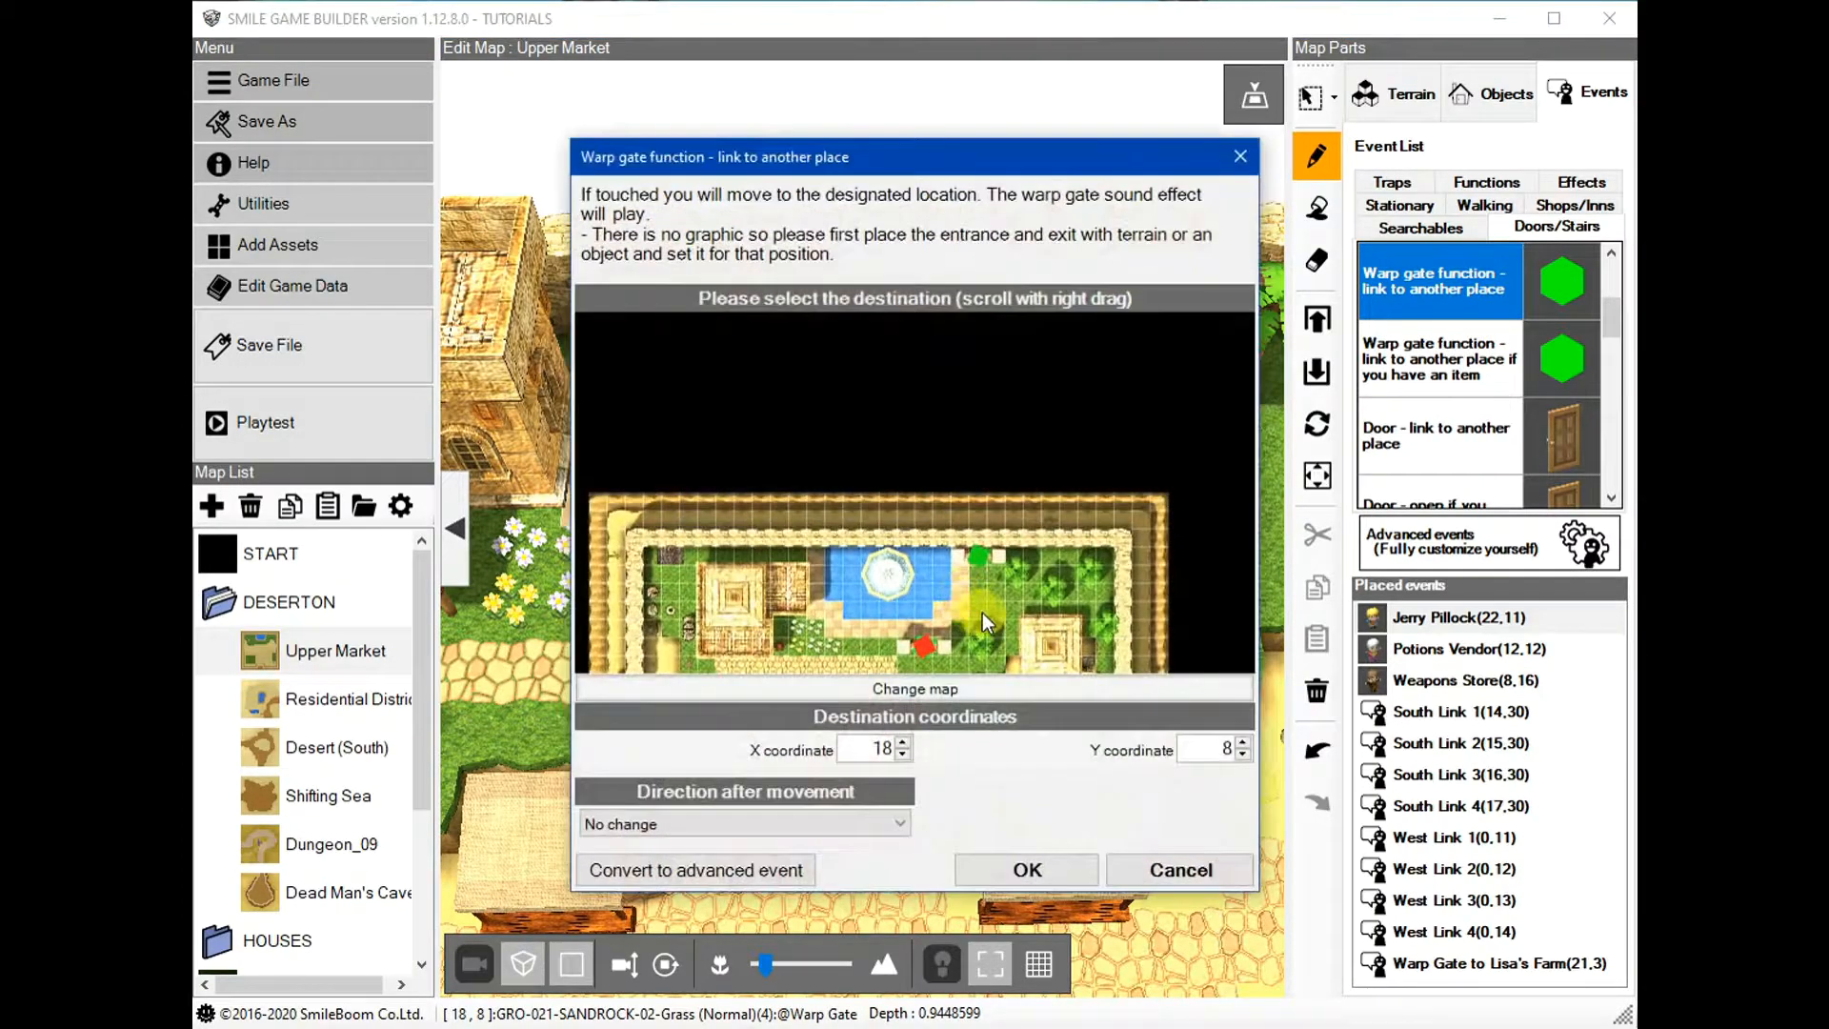
click(1029, 870)
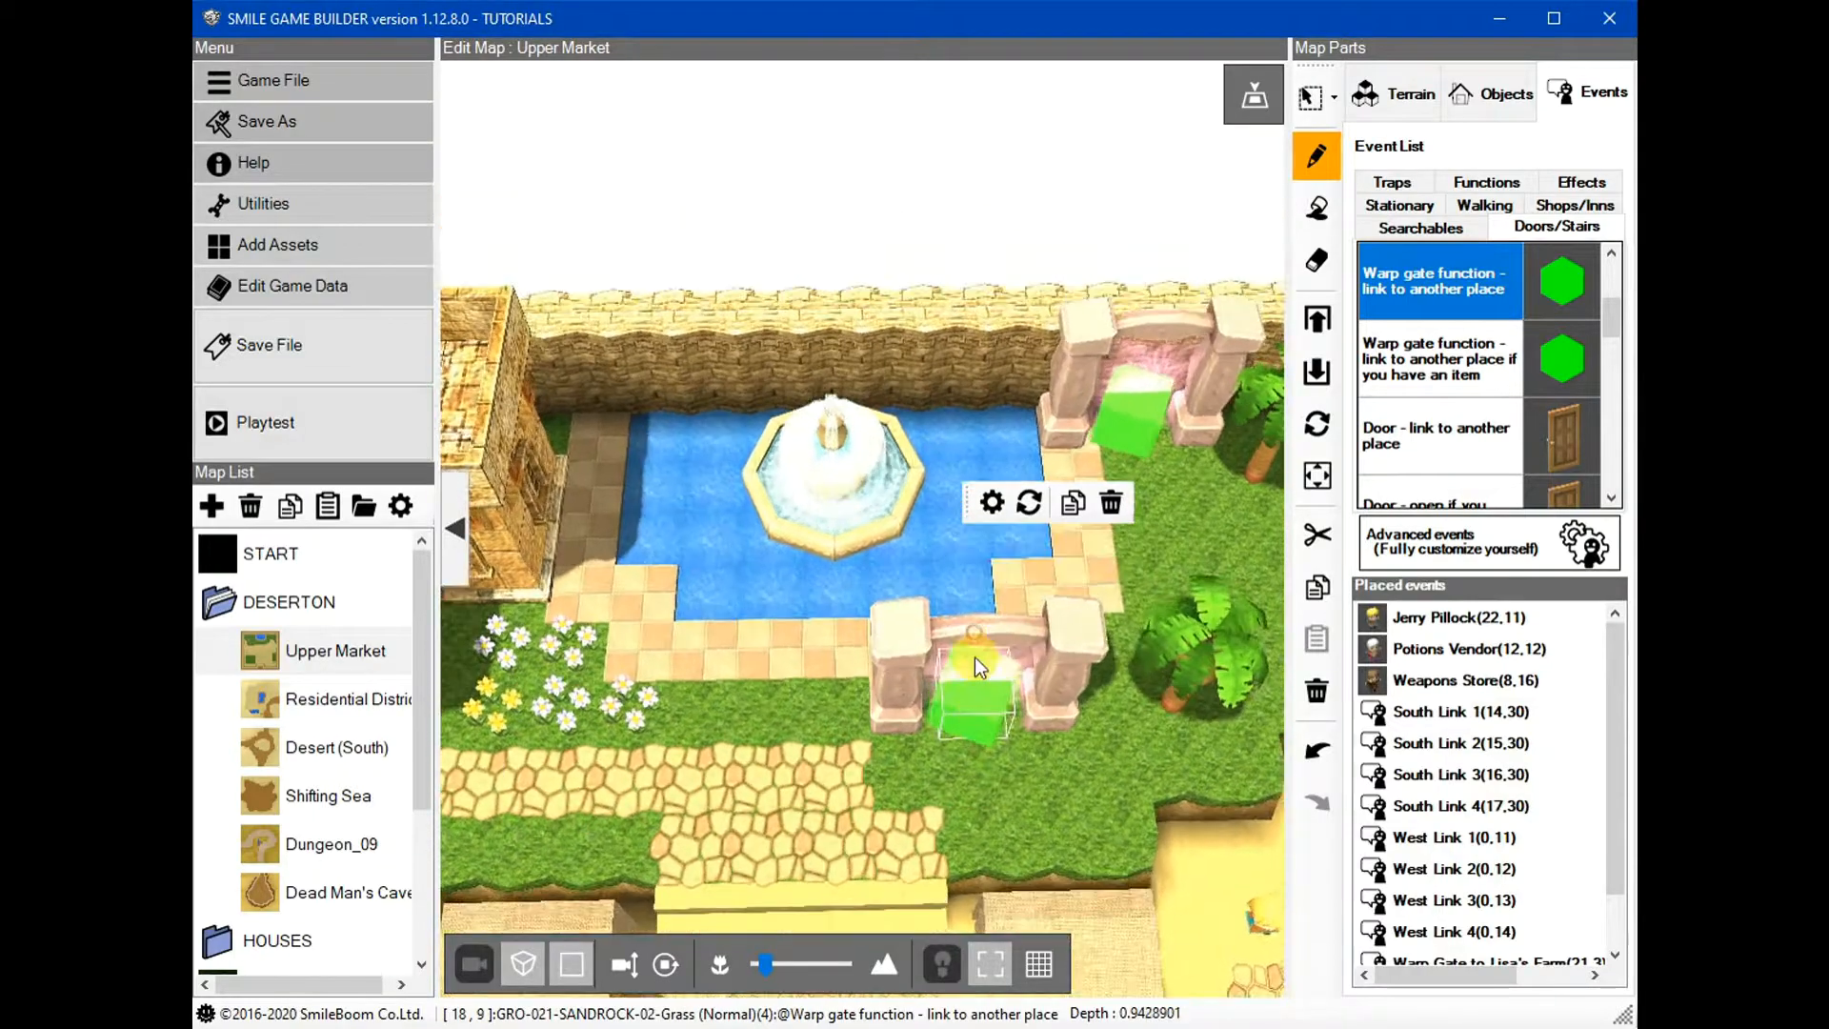
Move the new Warp Gate object forward, away from its event, toward the market stairs
scroll(990, 606, up, 3)
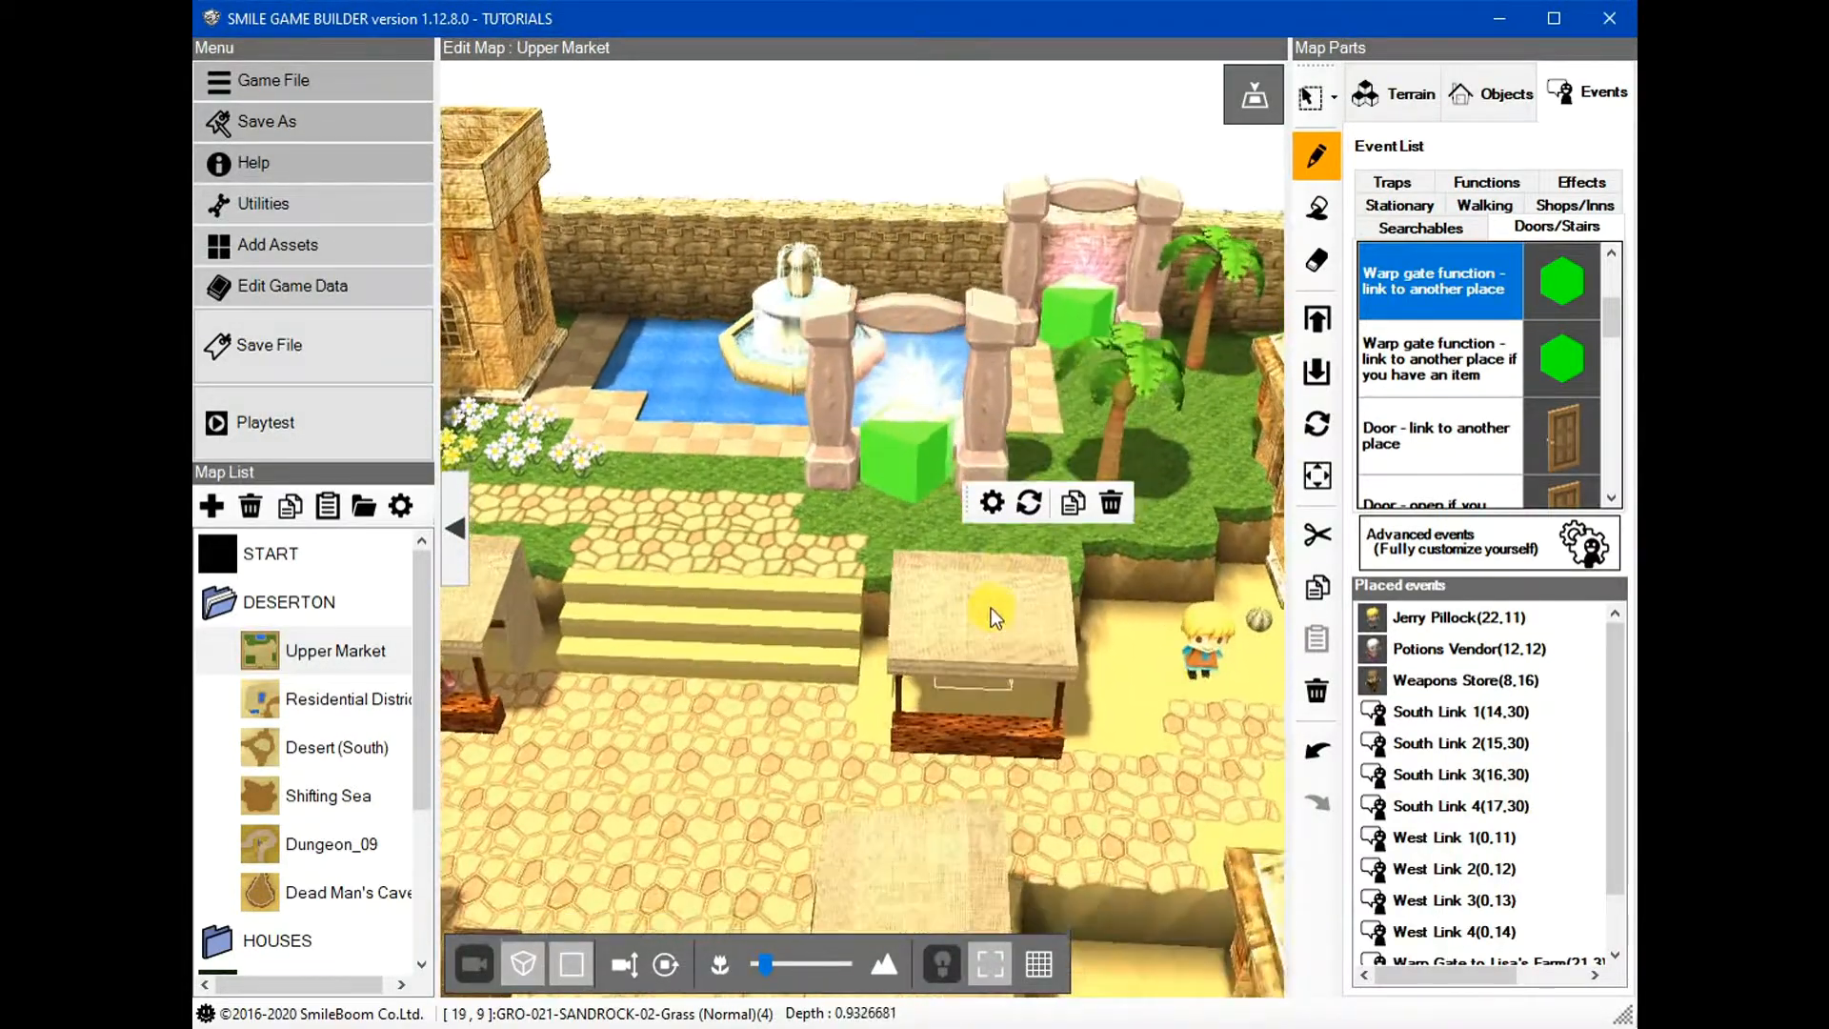
scroll(991, 607, up, 2)
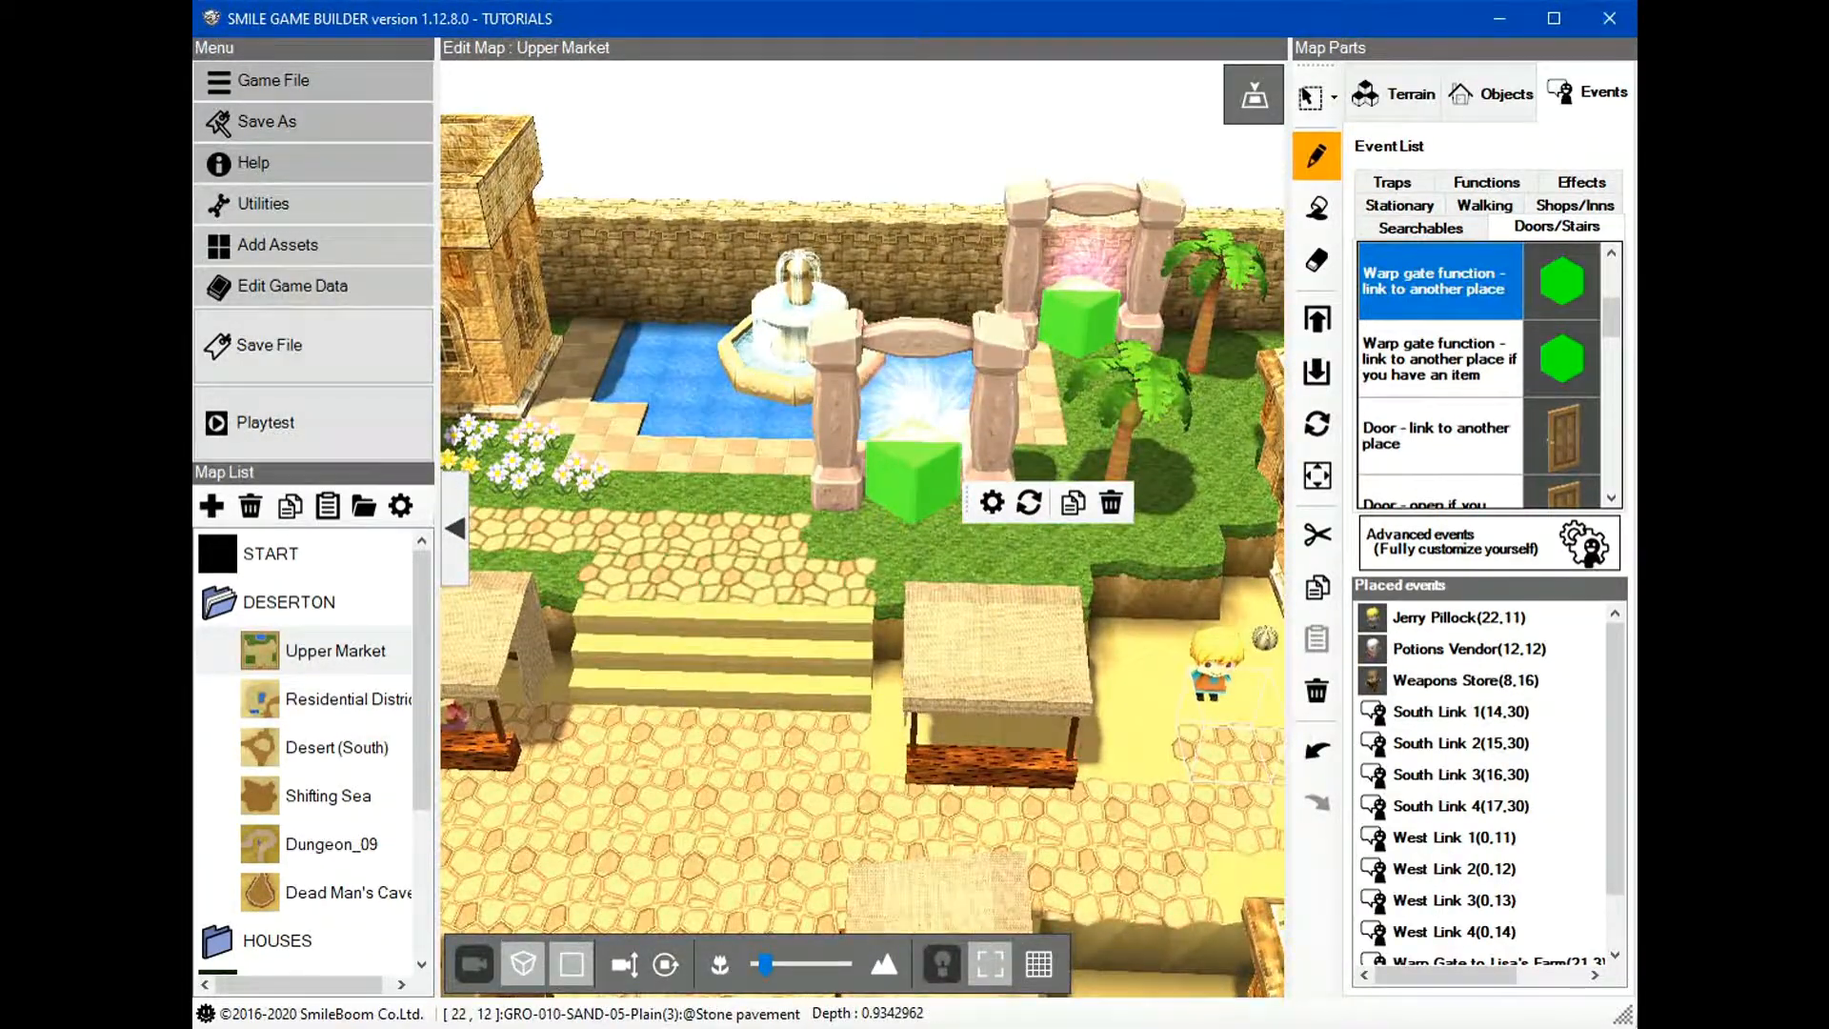
scroll(1102, 670, up, 2)
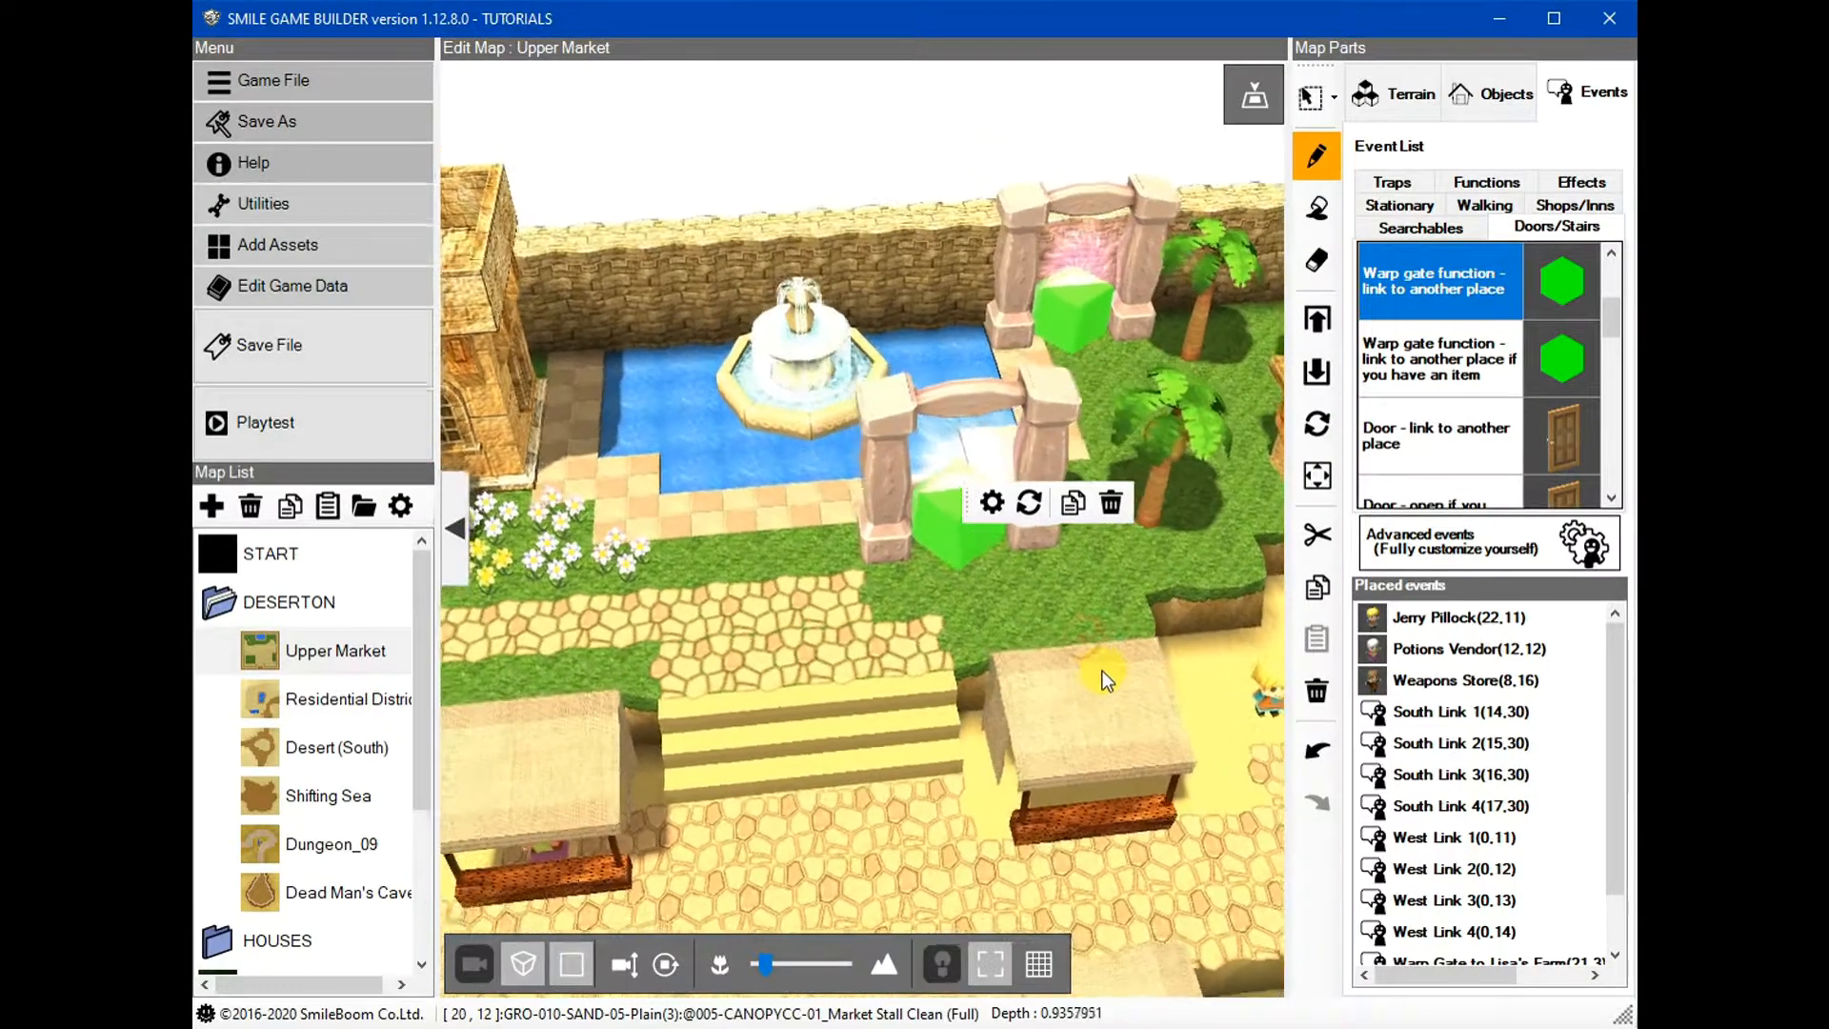
scroll(1102, 670, down, 2)
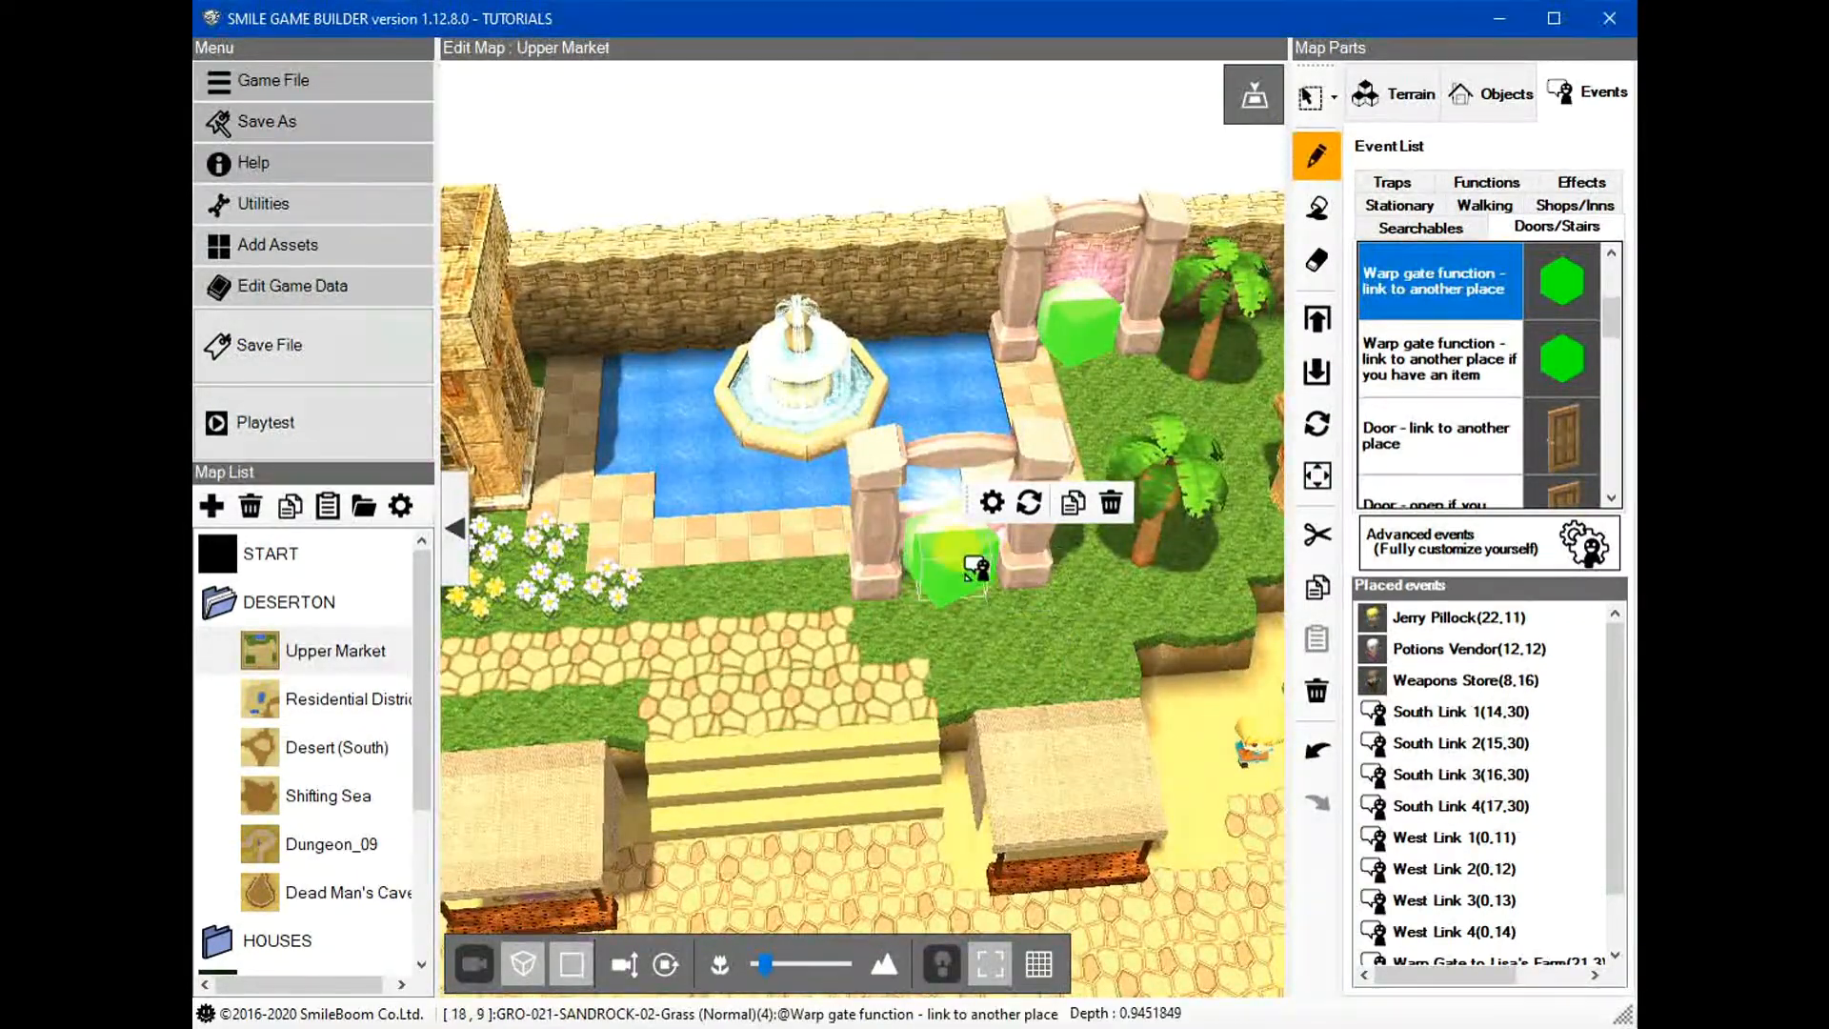
key(Escape)
click(868, 556)
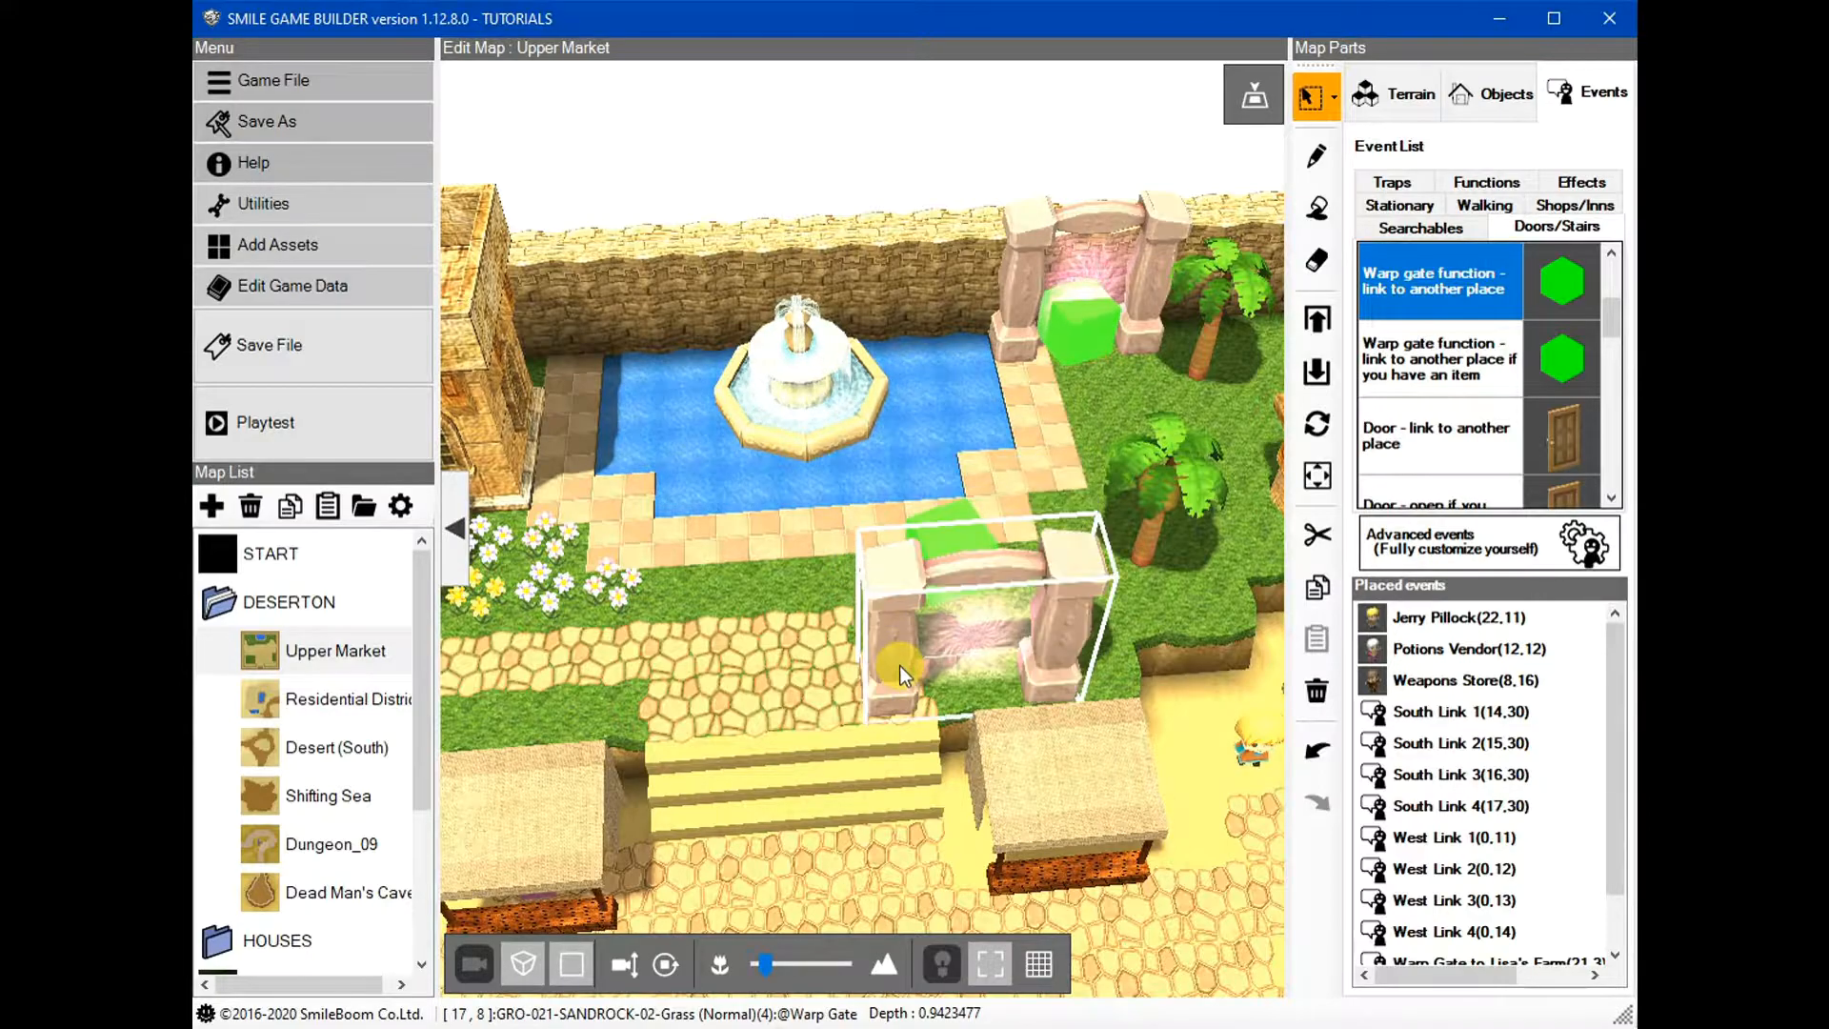
View the Doors/Stairs events that could replace the Warp Gate object, and leave the selection without choosing one
right_click(933, 644)
click(987, 665)
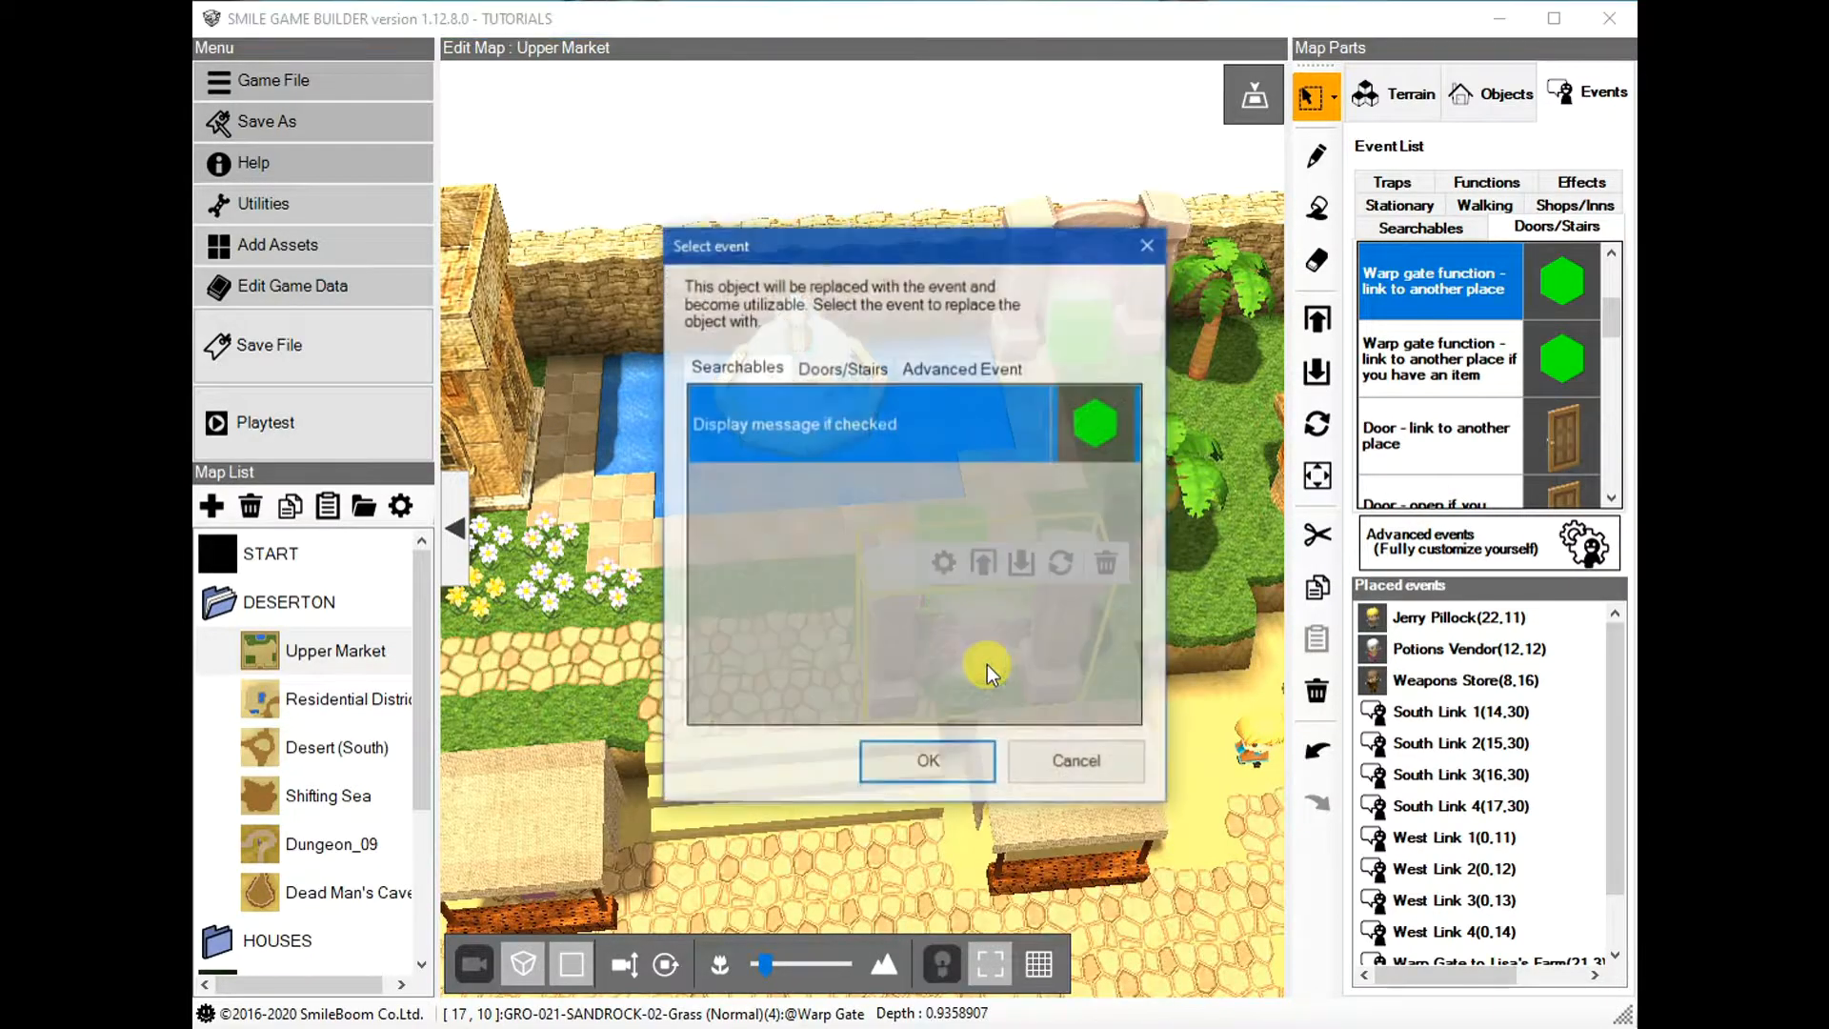
click(843, 367)
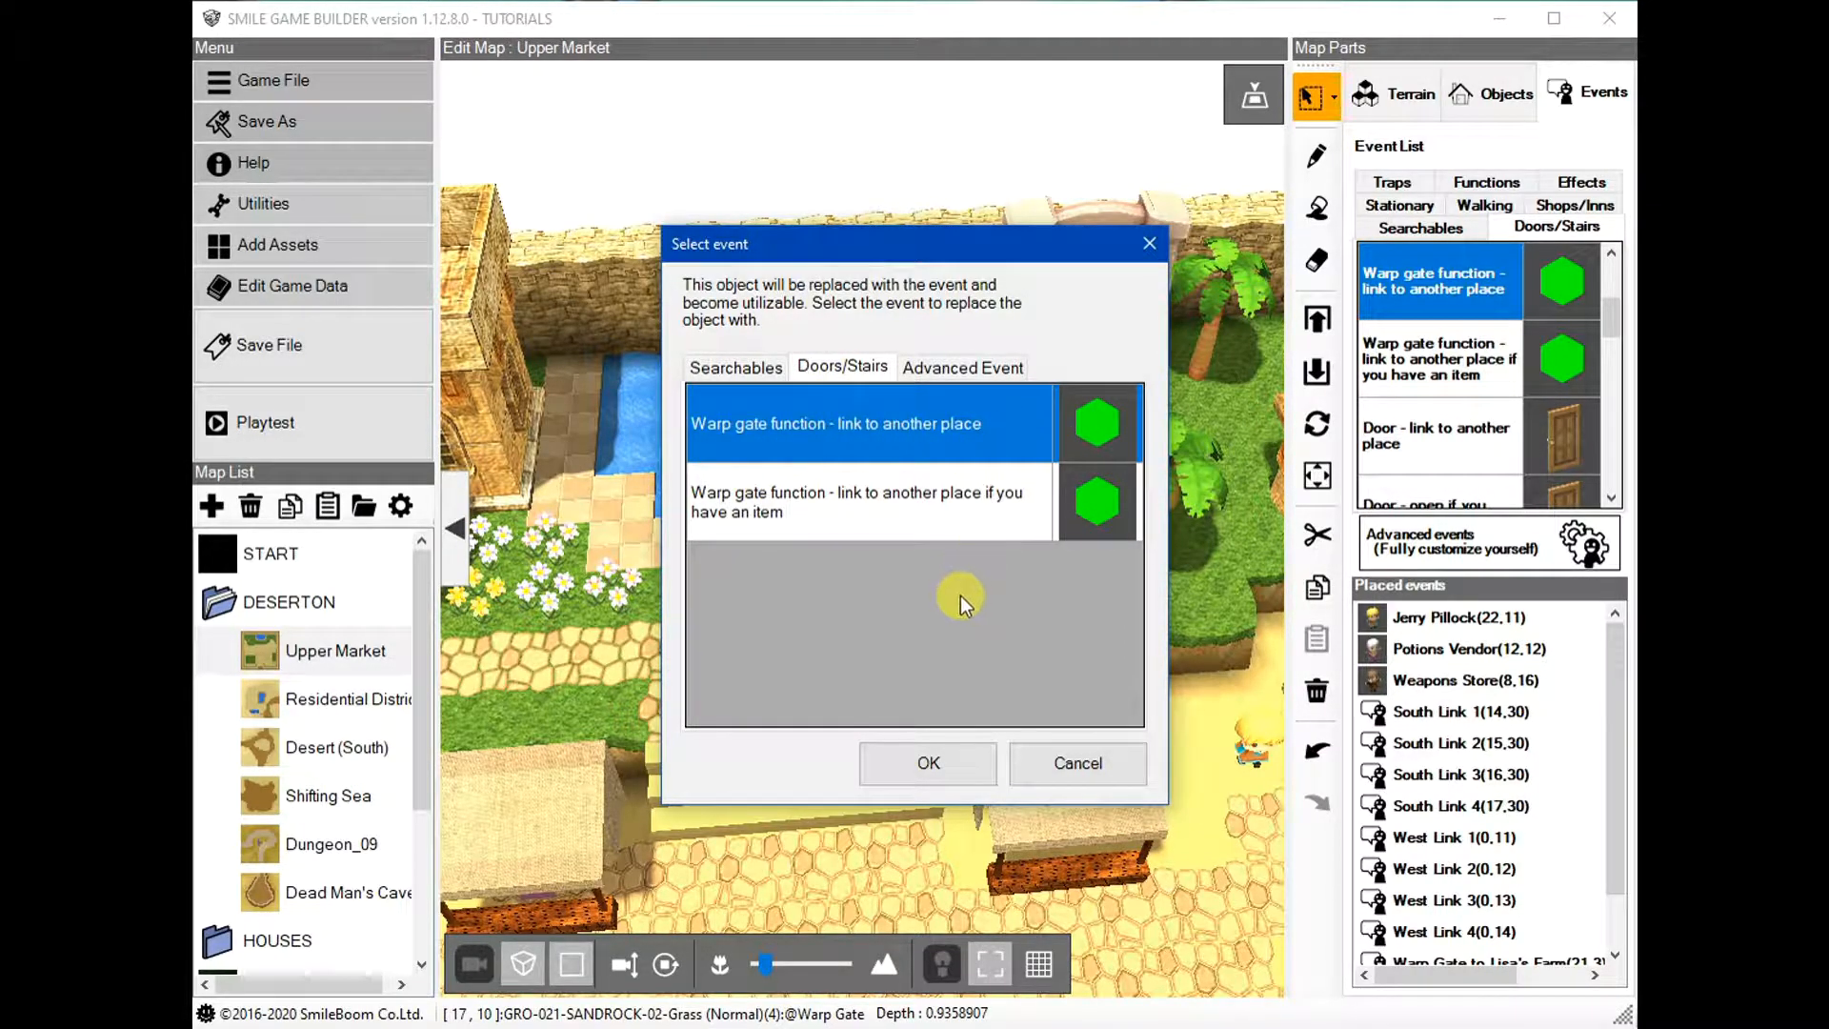
click(1072, 764)
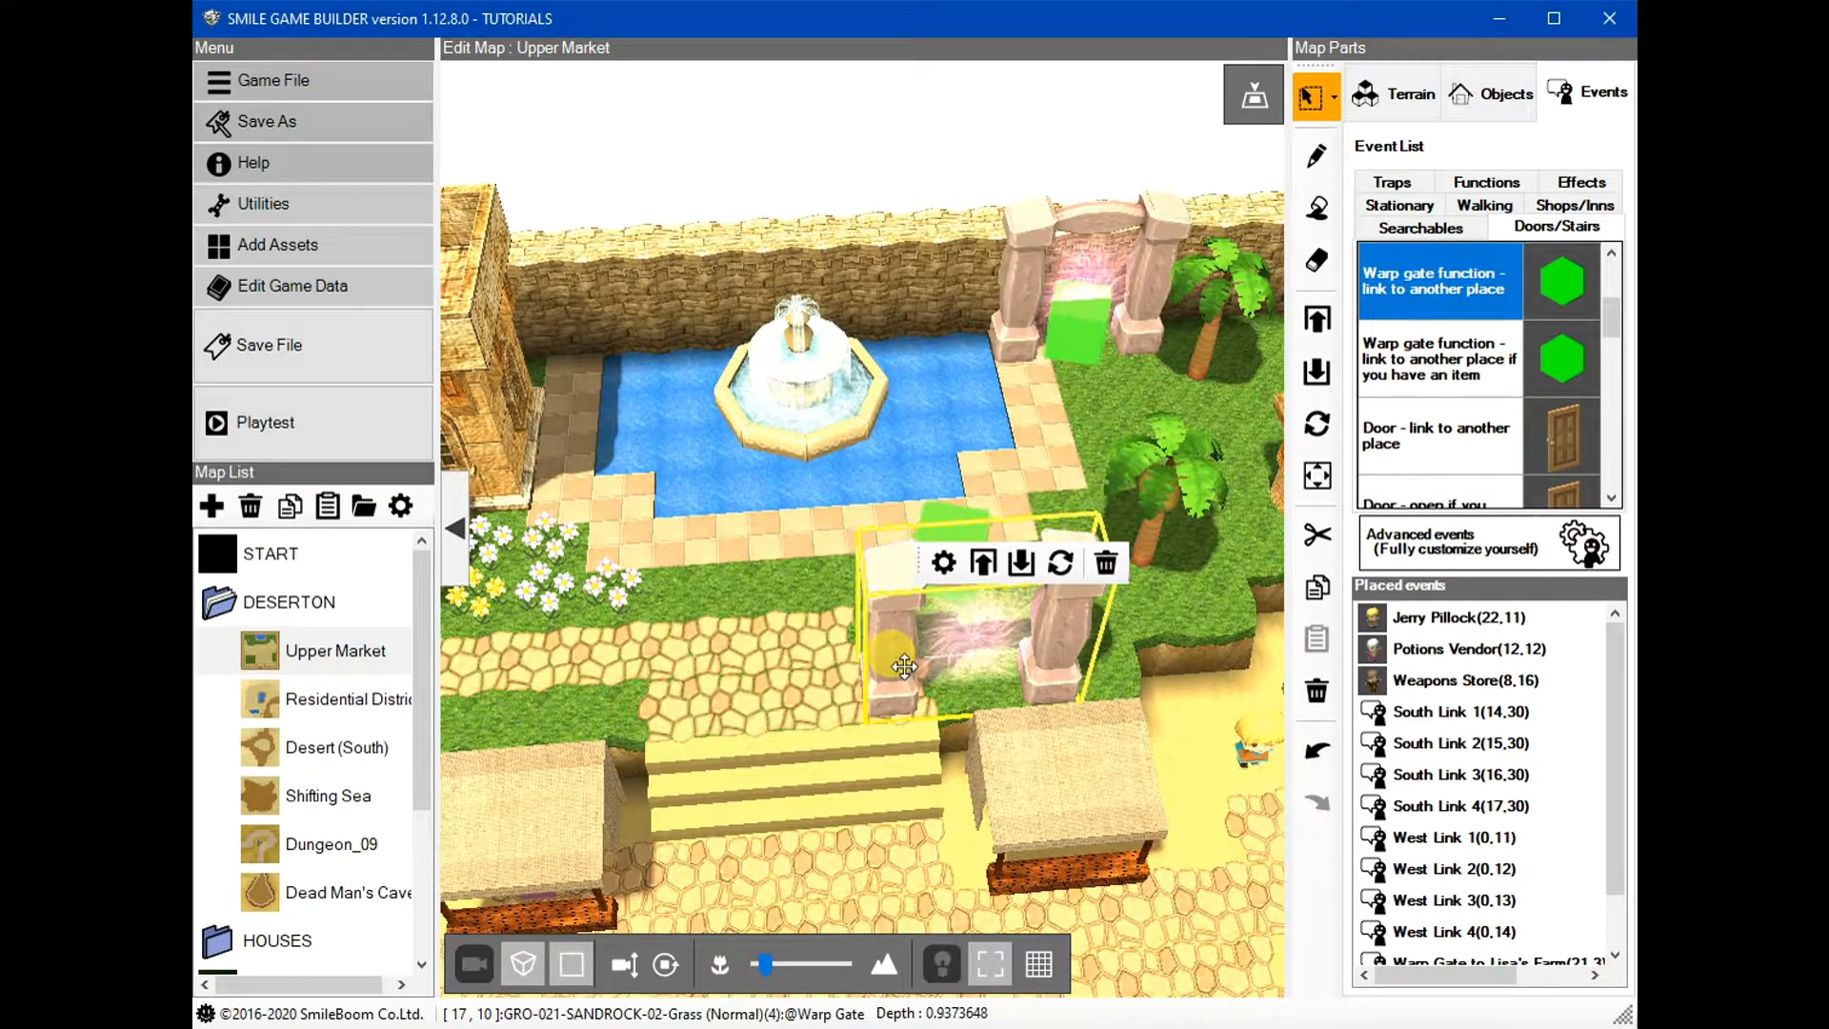
Move the Warp Gate object back over its warp event in front of the fountain pool
middle_drag(908, 674, 885, 642)
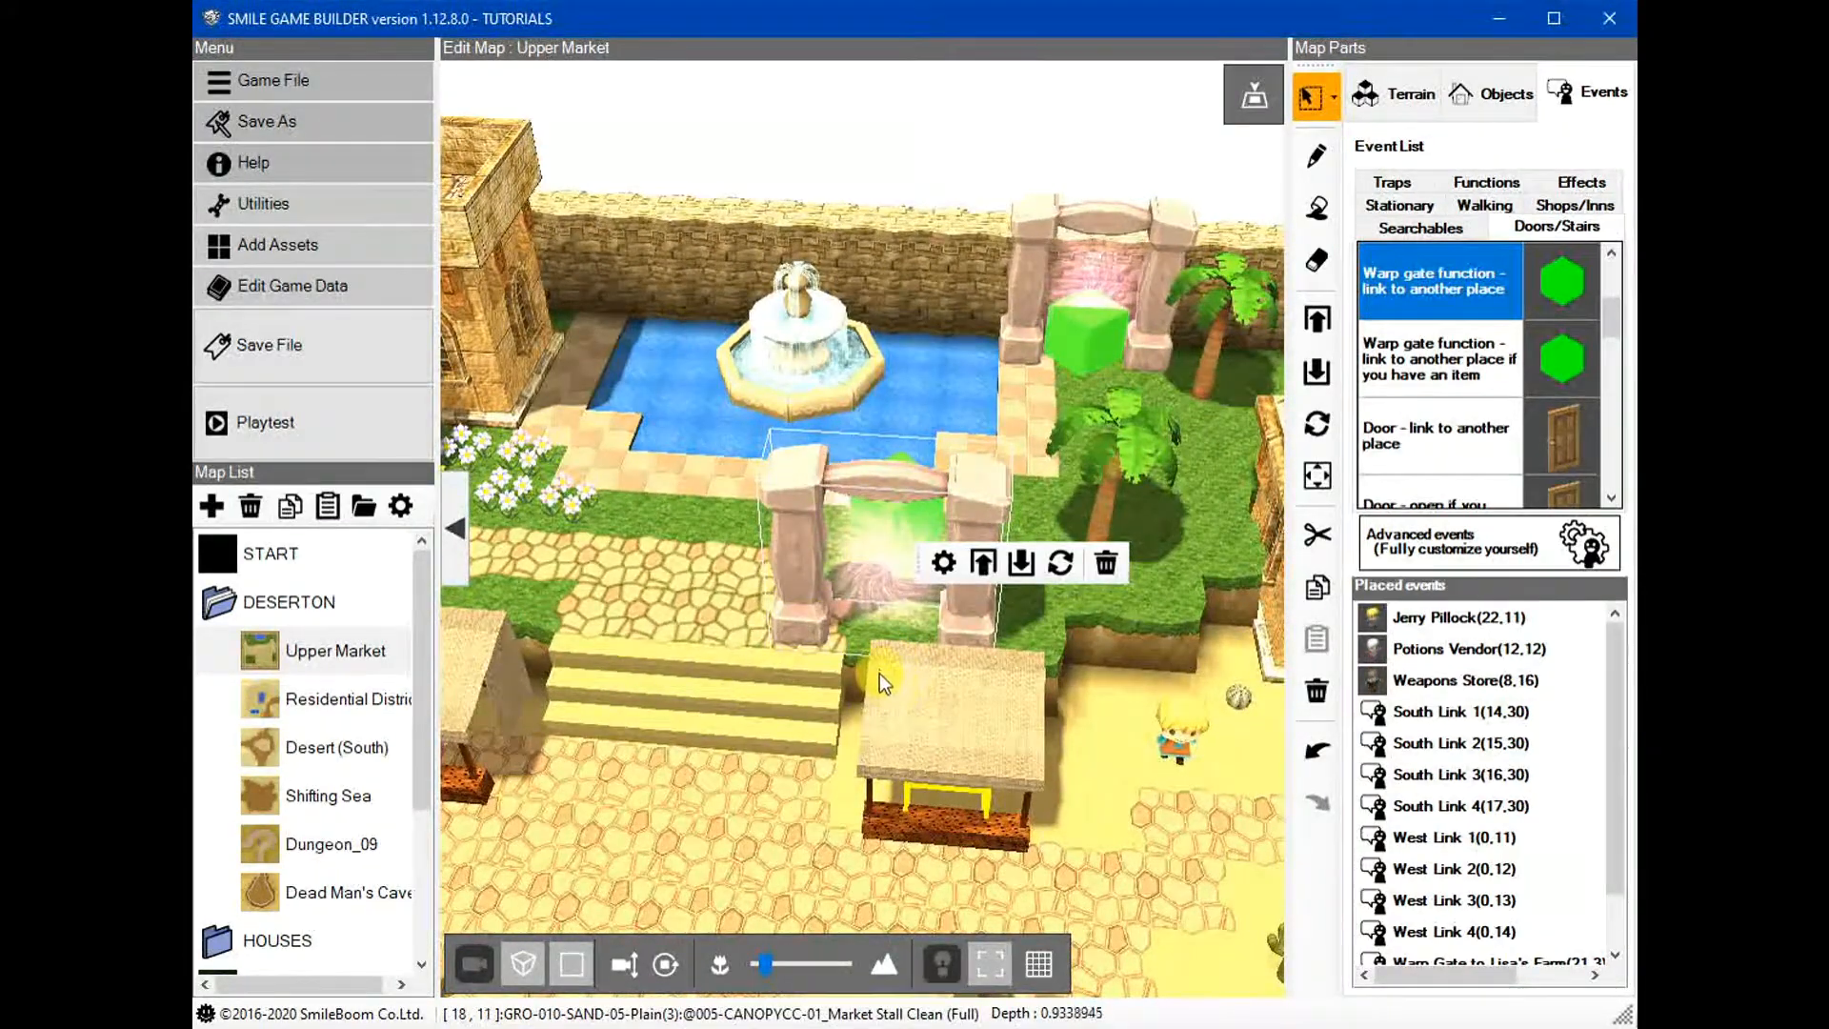
mouse_move(864, 649)
middle_down()
mouse_move(895, 642)
mouse_move(866, 640)
middle_up()
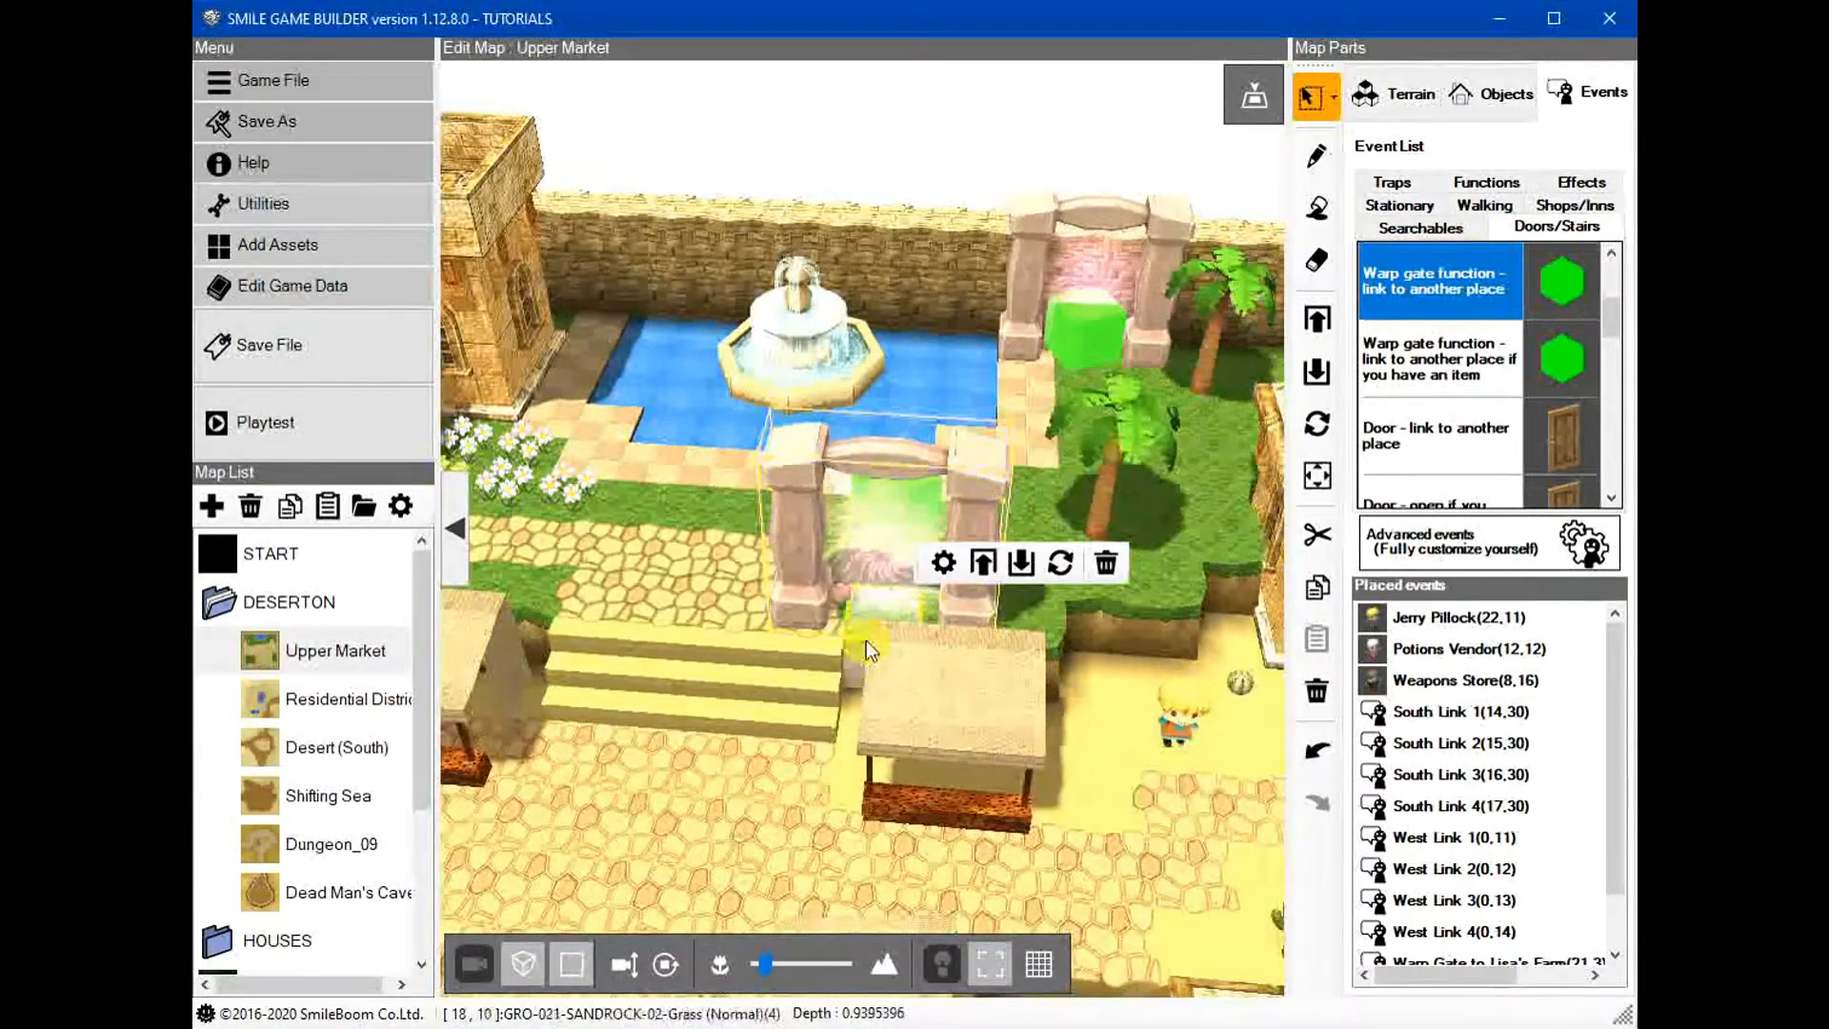
click(820, 600)
drag(822, 600, 926, 679)
click(1382, 869)
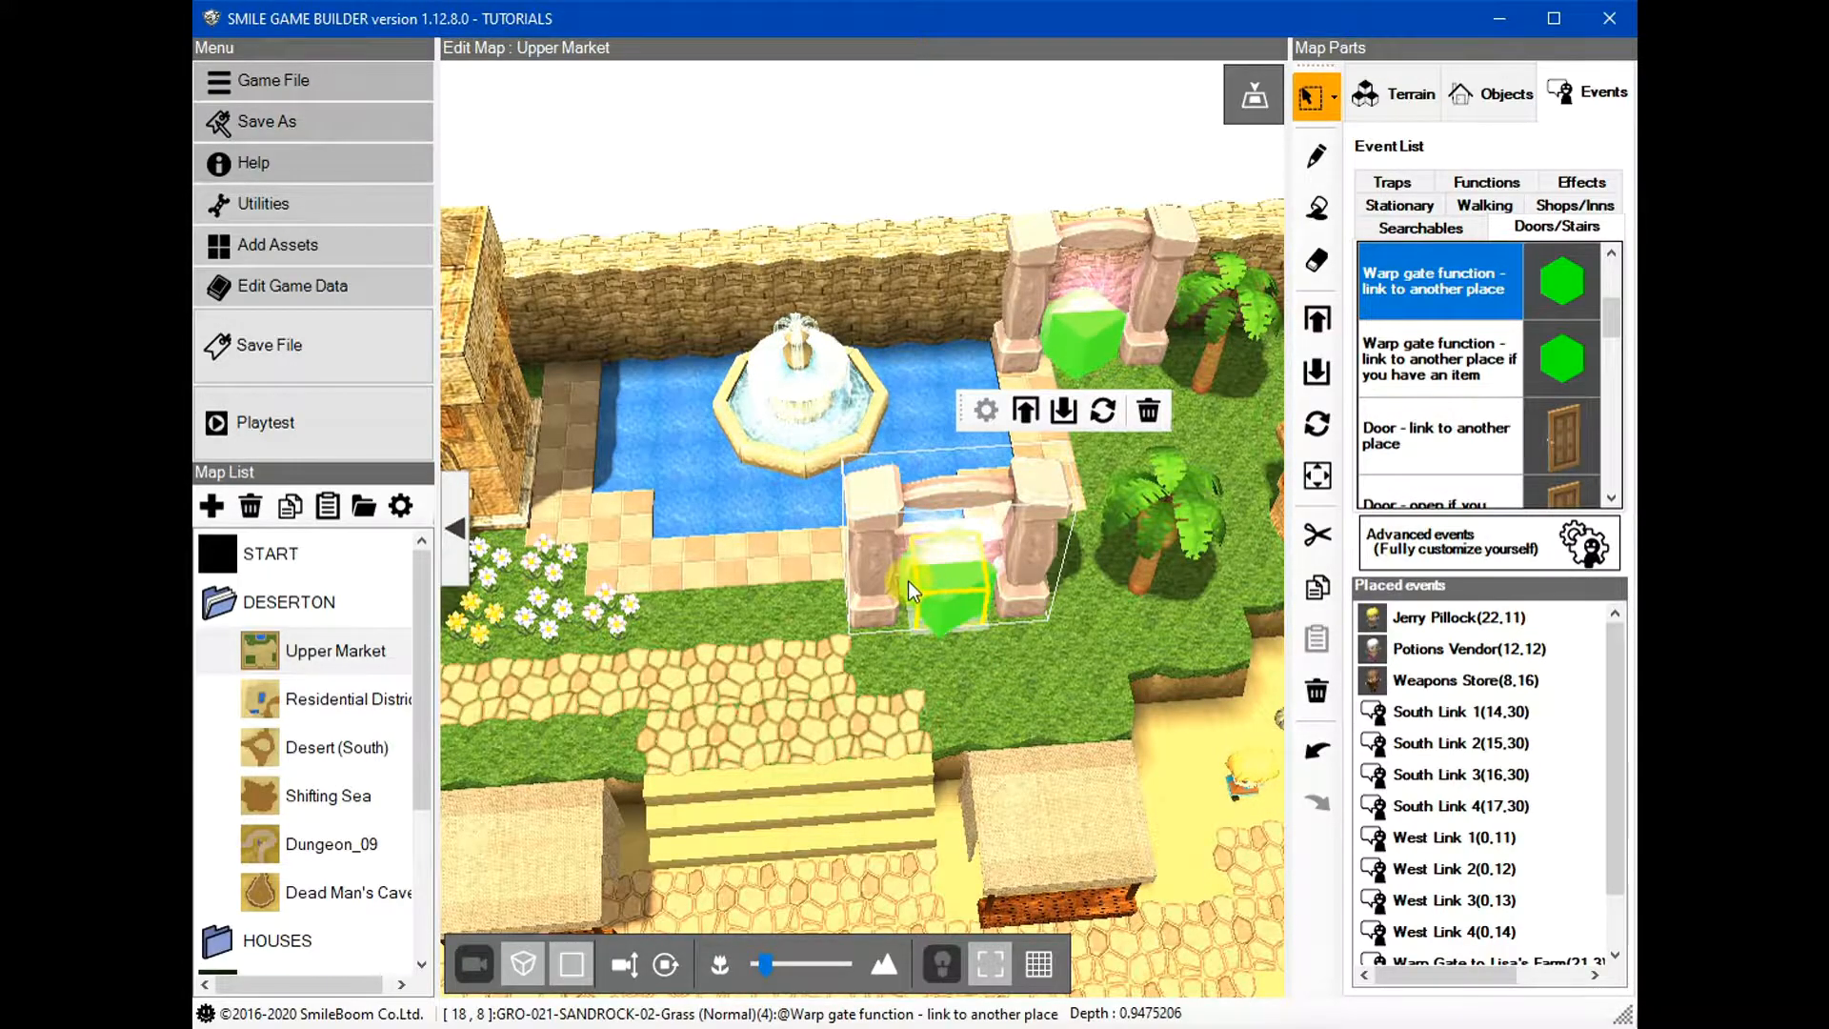
Delete the Warp Gate object in front of the pool together with its warp event
click(1151, 411)
click(971, 596)
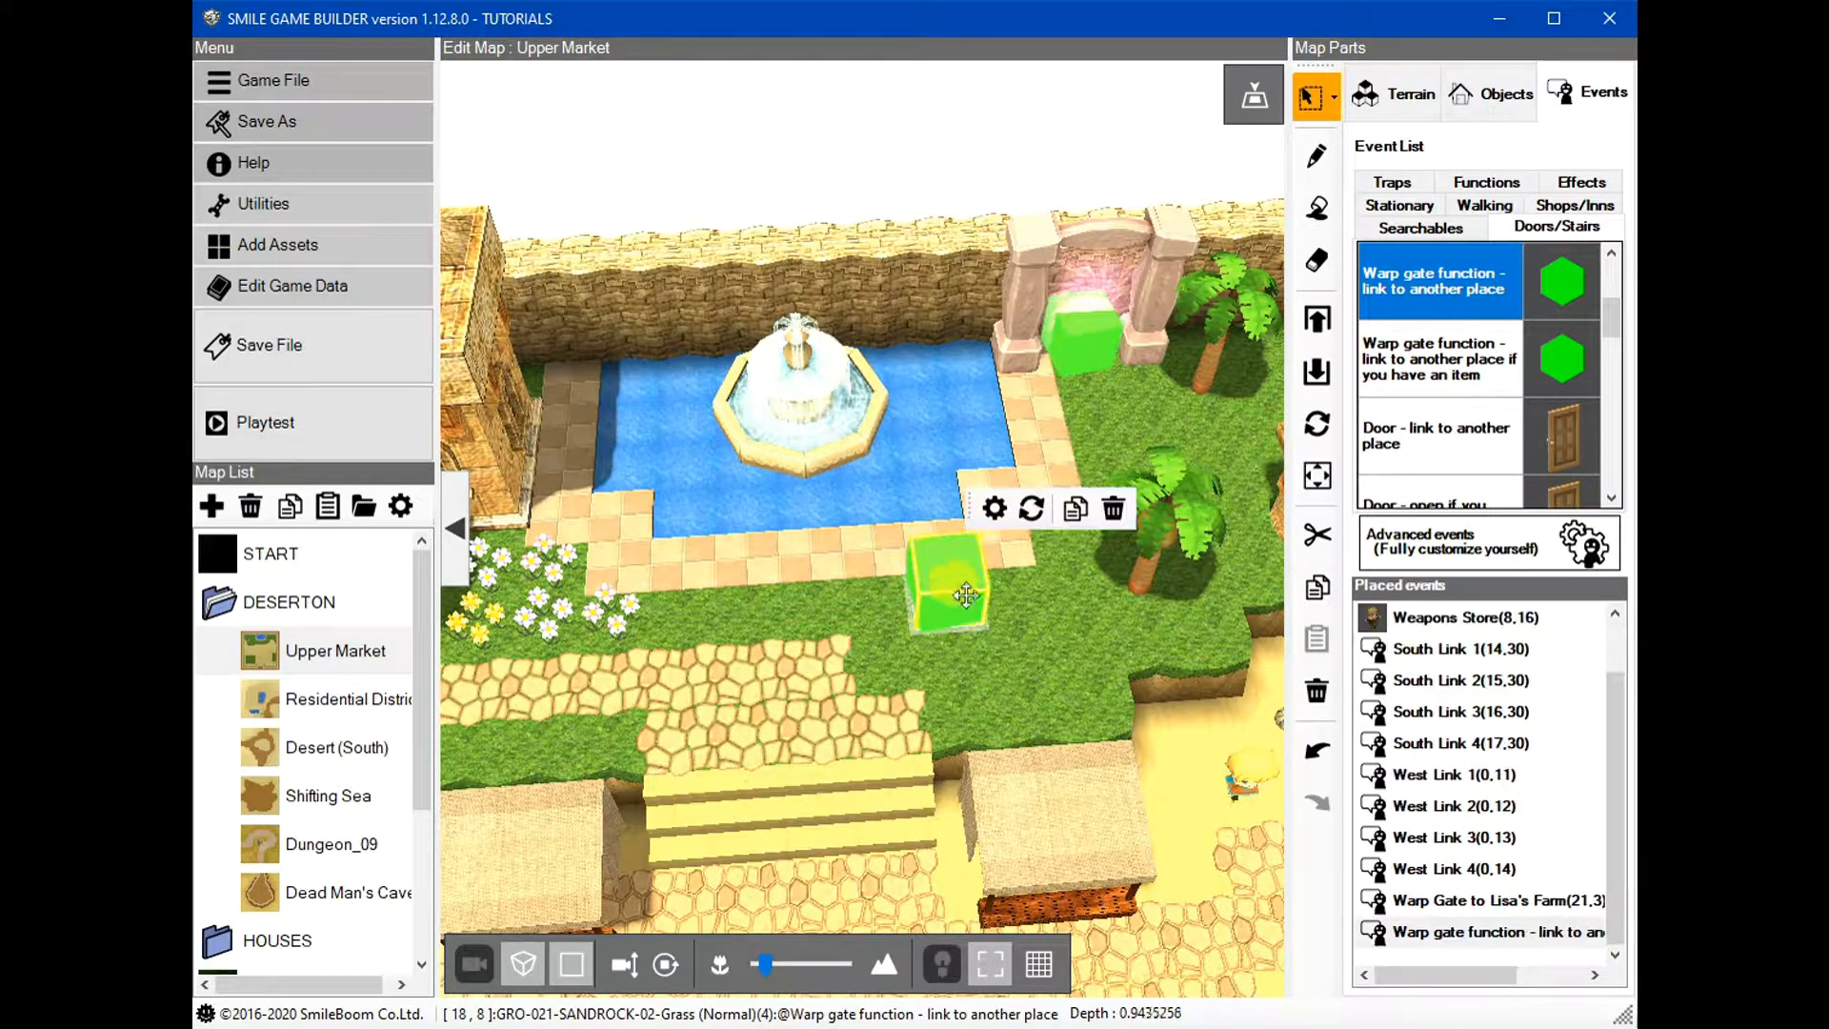
click(1115, 508)
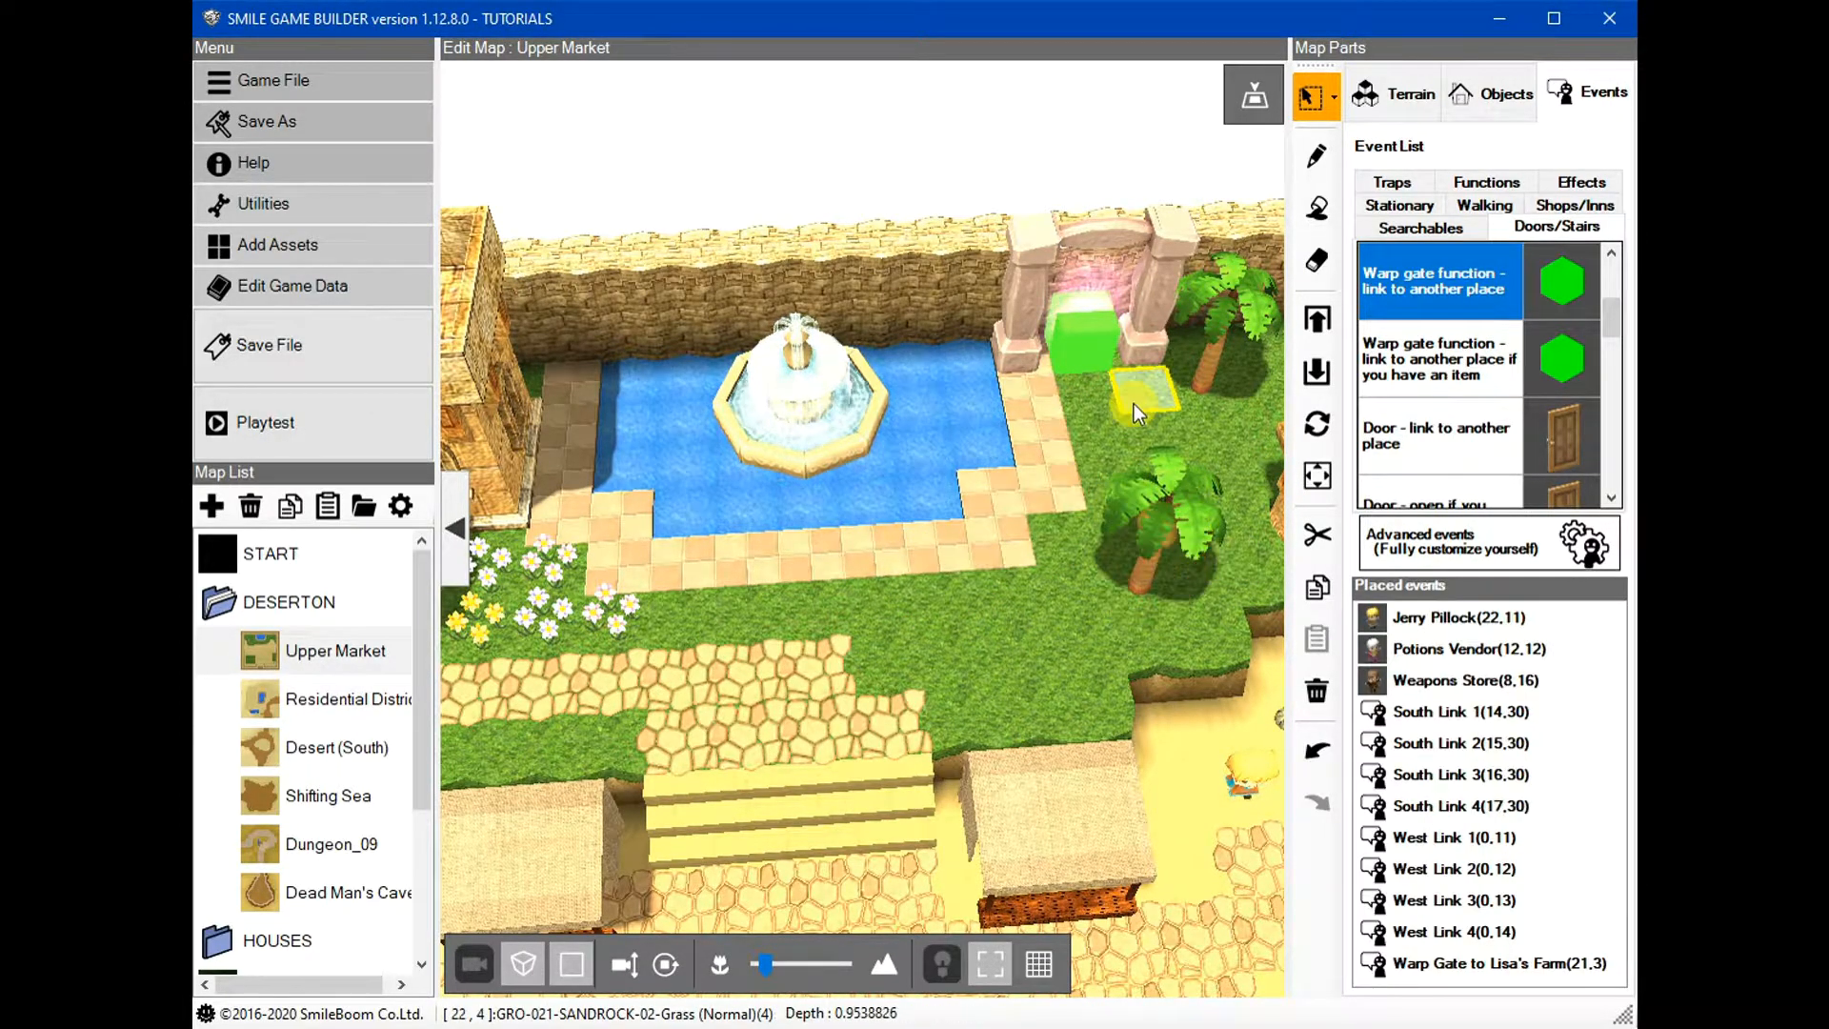
Examine the destination map, coordinates and facing direction of the "Warp Gate to Lisa's Farm" event, leaving its settings unchanged
scroll(1120, 475, up, 3)
middle_drag(1119, 489, 1104, 486)
middle_drag(1086, 609, 1085, 643)
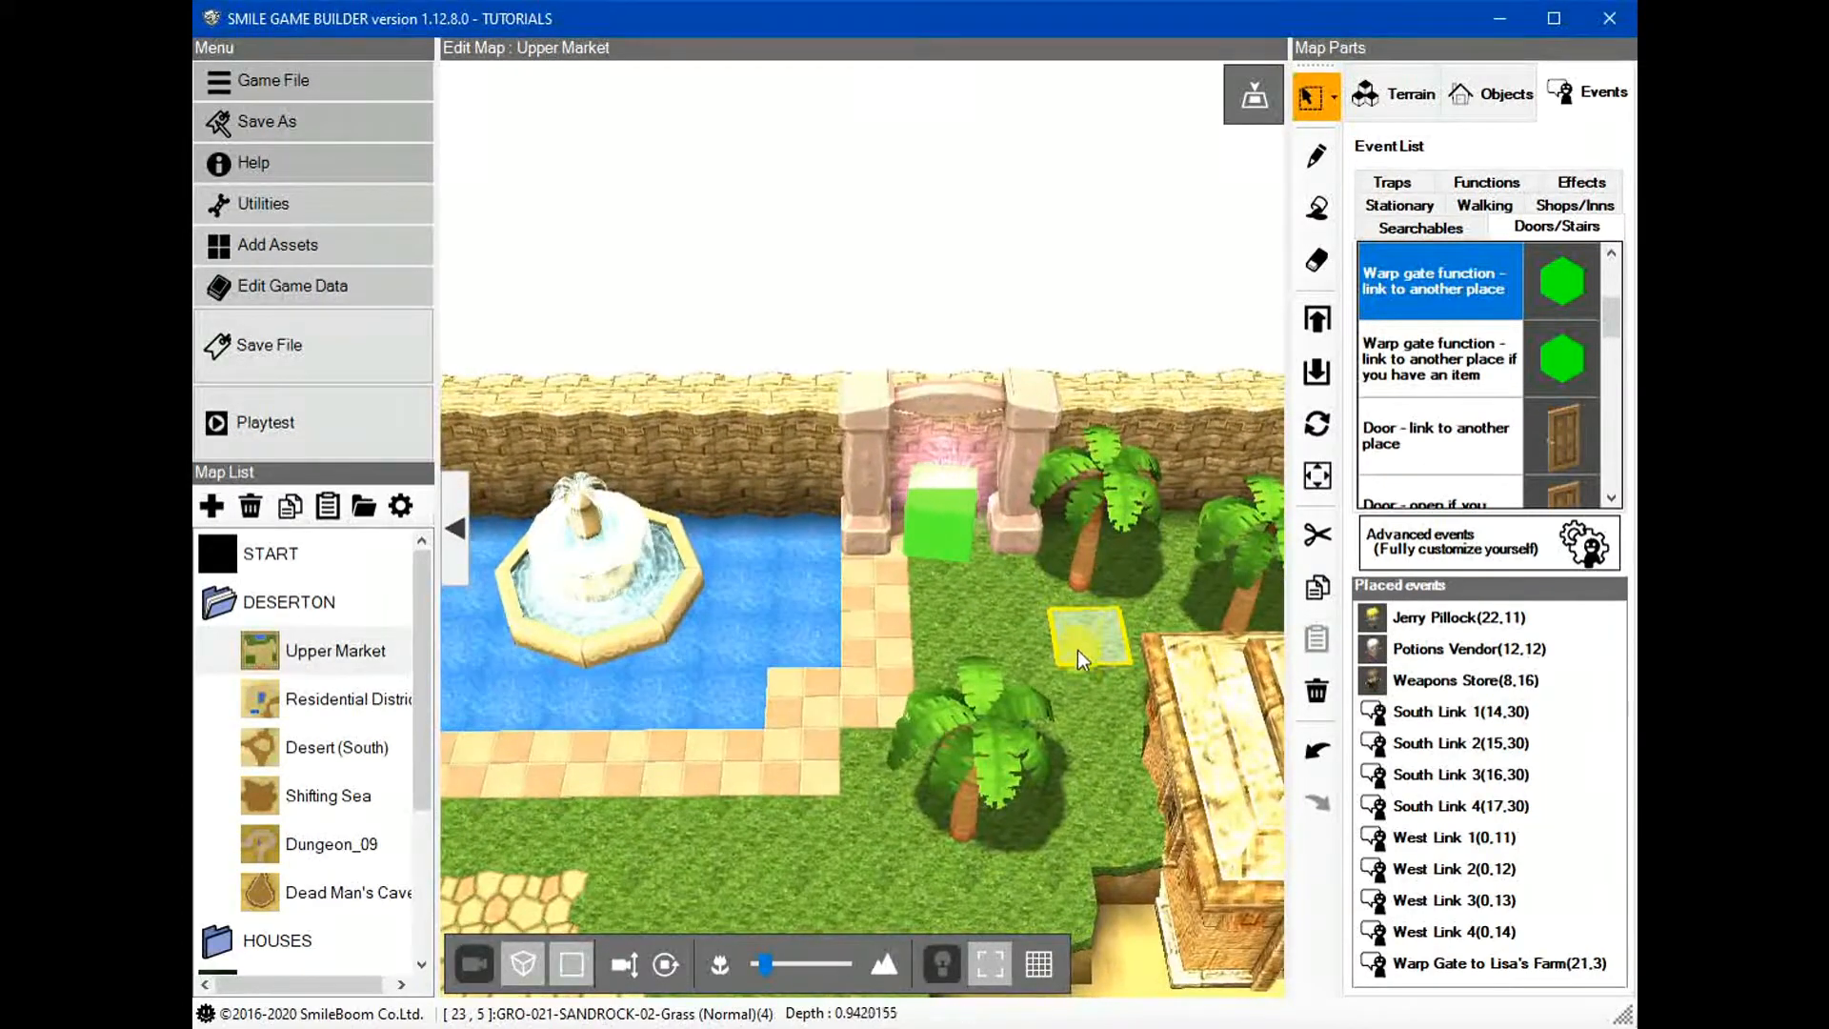
click(1372, 965)
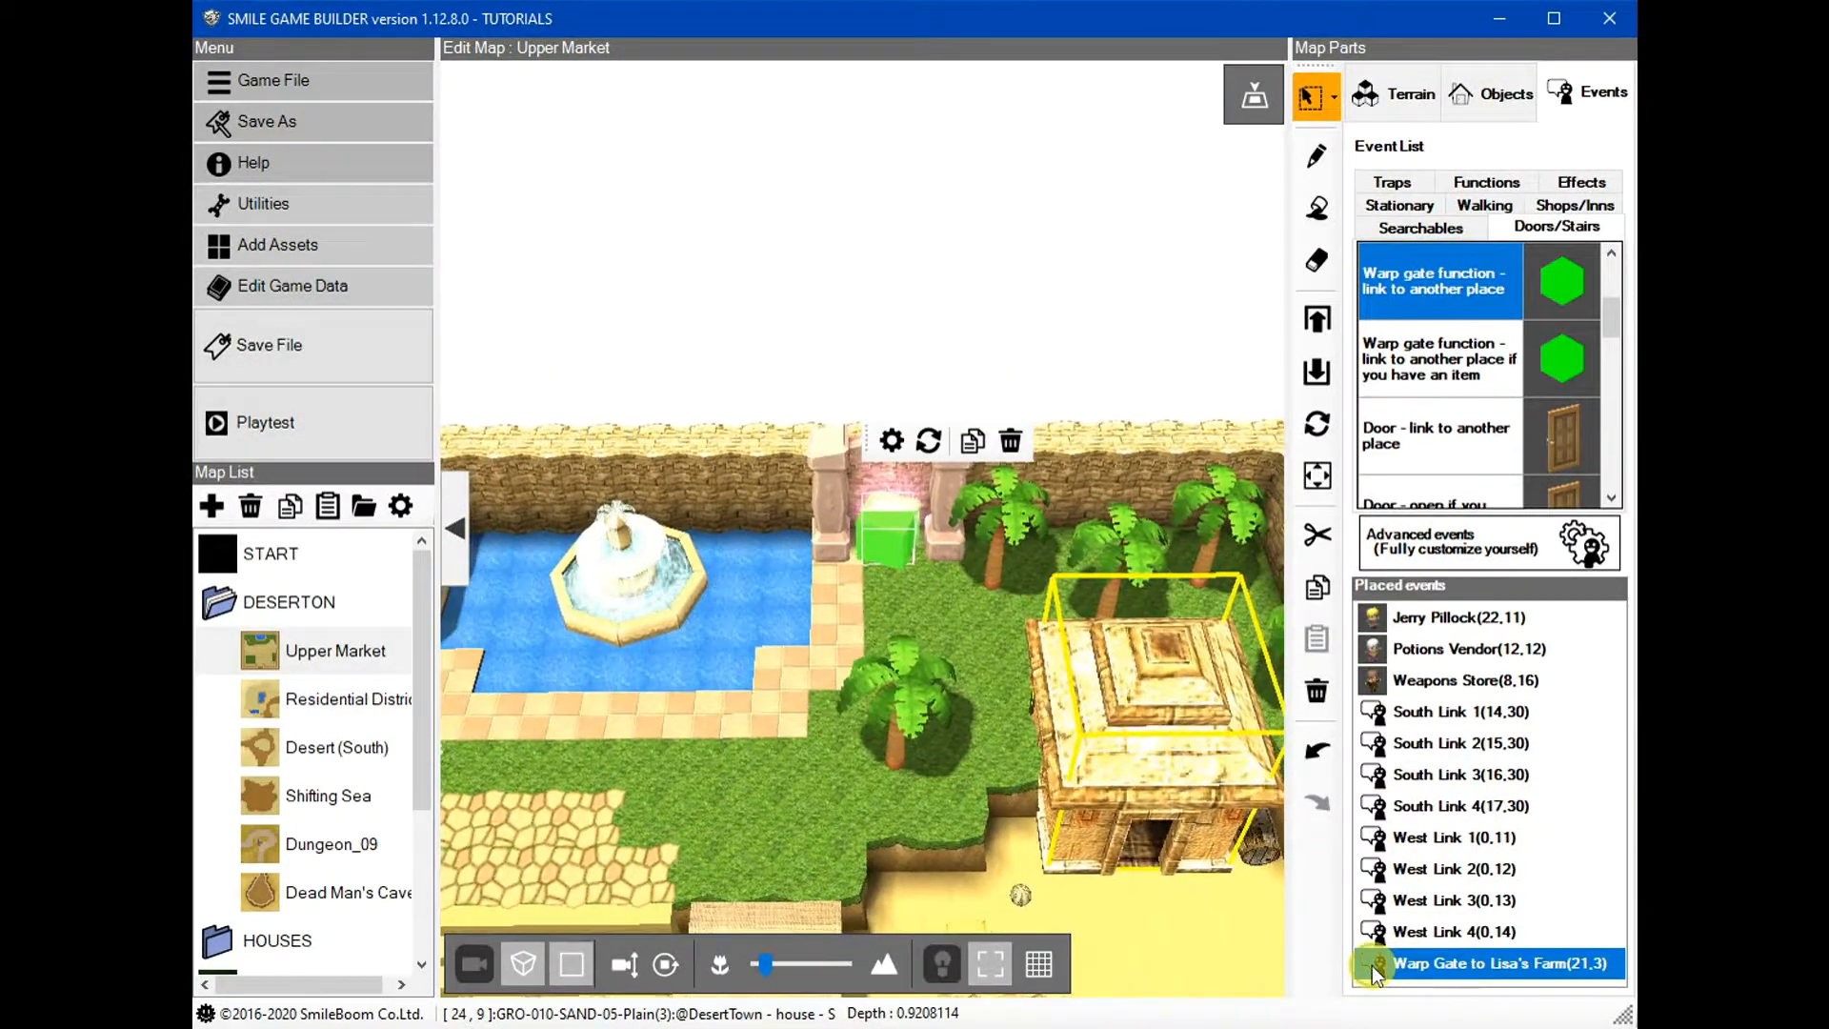
double_click(1372, 966)
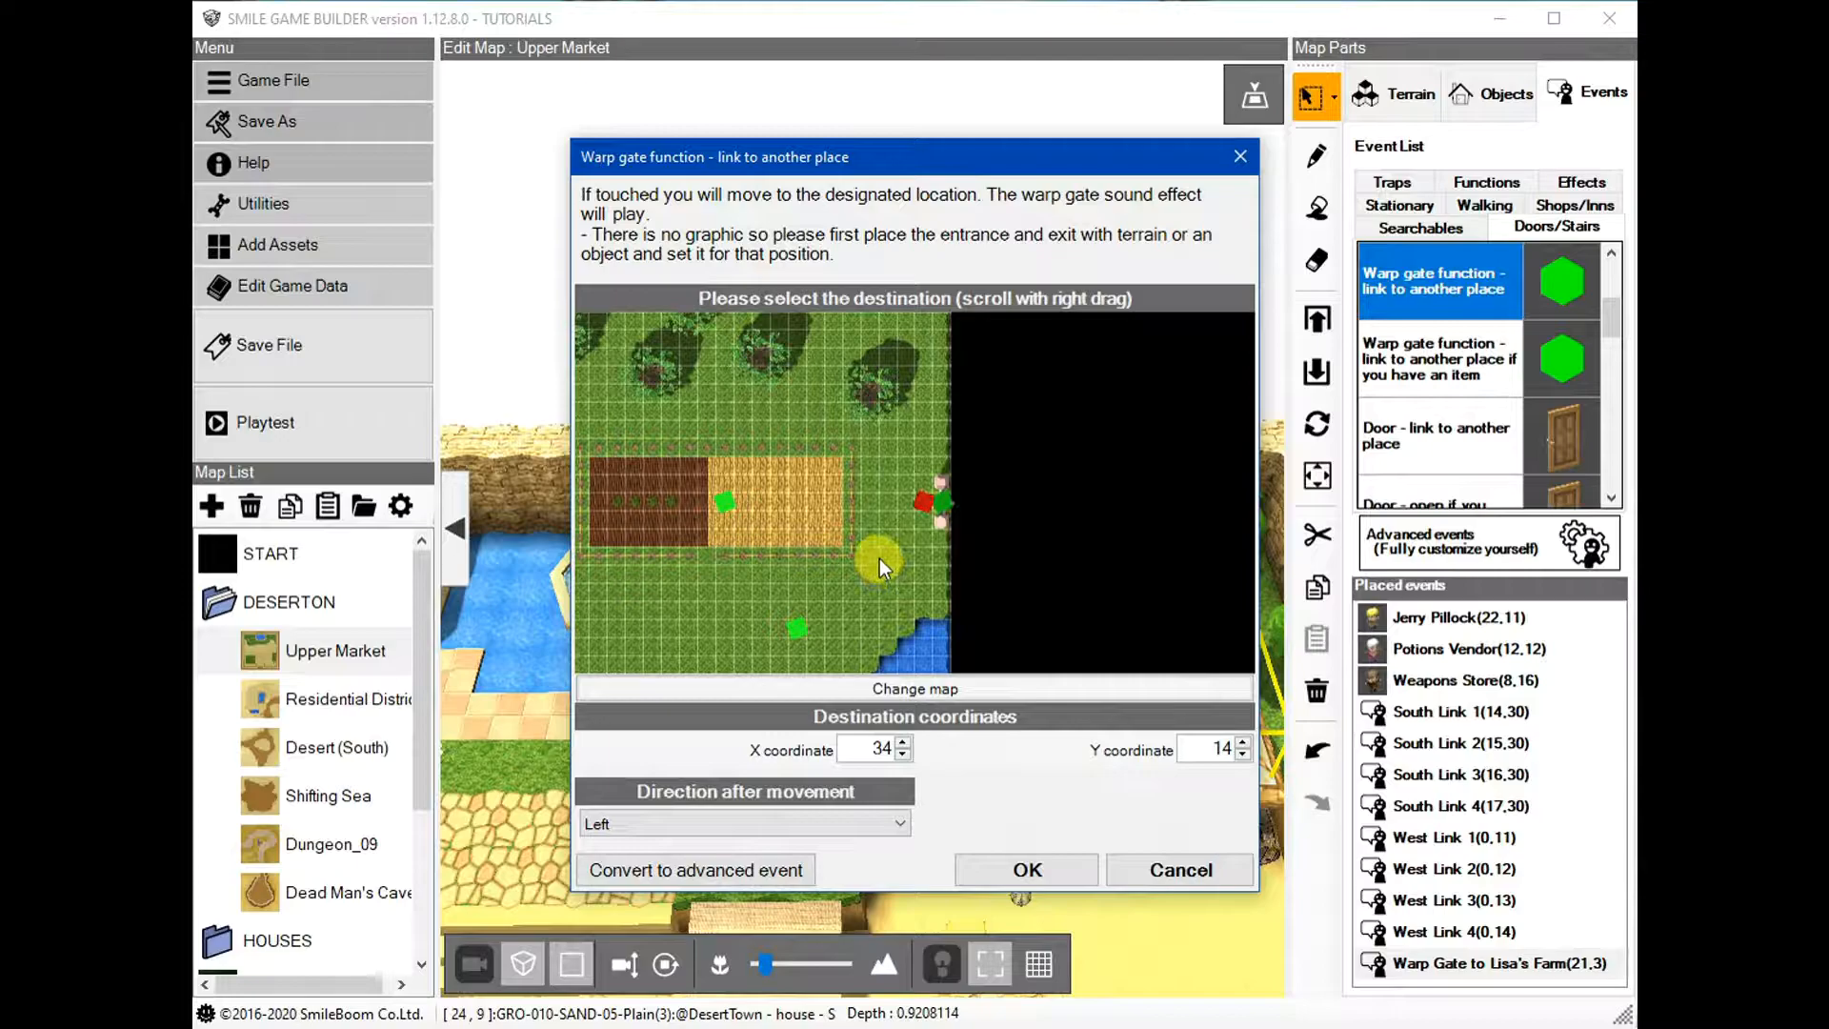
right_drag(908, 558, 1081, 505)
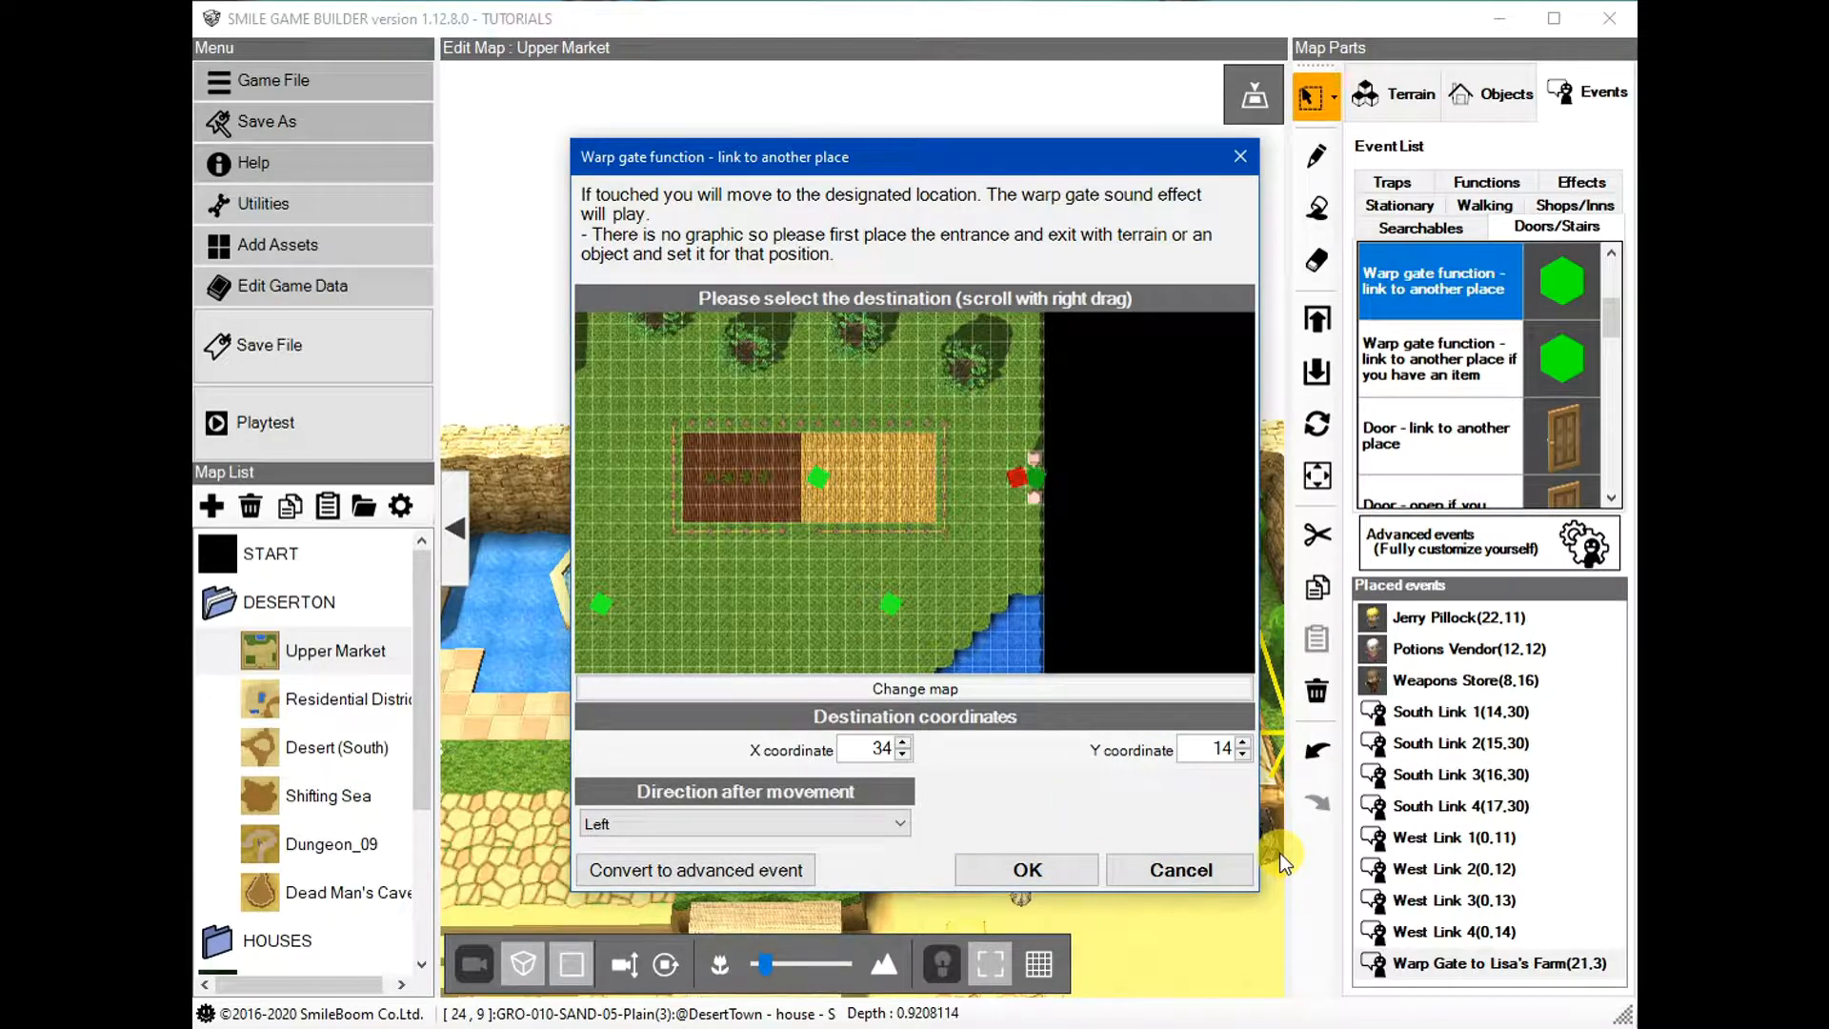
click(1193, 872)
mouse_move(921, 825)
right_down()
mouse_move(968, 825)
mouse_move(916, 821)
right_up()
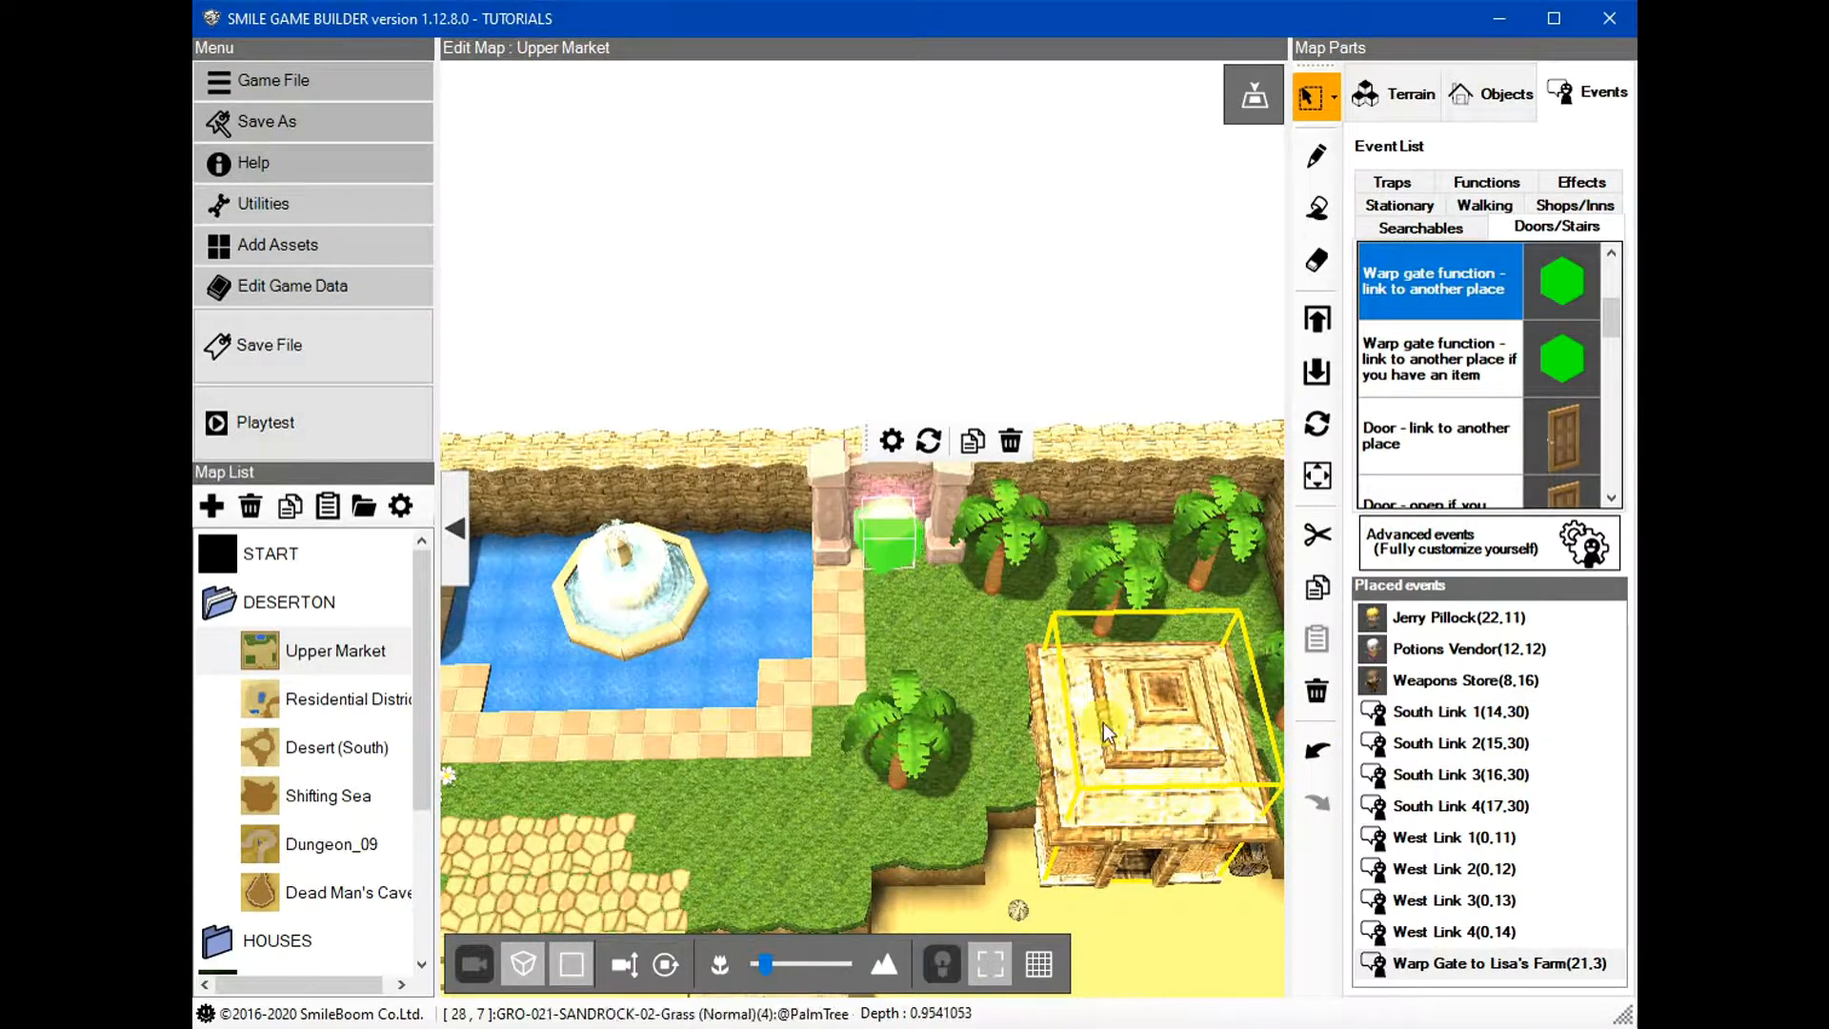
mouse_move(724, 676)
right_down()
mouse_move(788, 705)
mouse_move(748, 693)
right_up()
middle_drag(899, 677, 948, 672)
right_drag(947, 672, 955, 686)
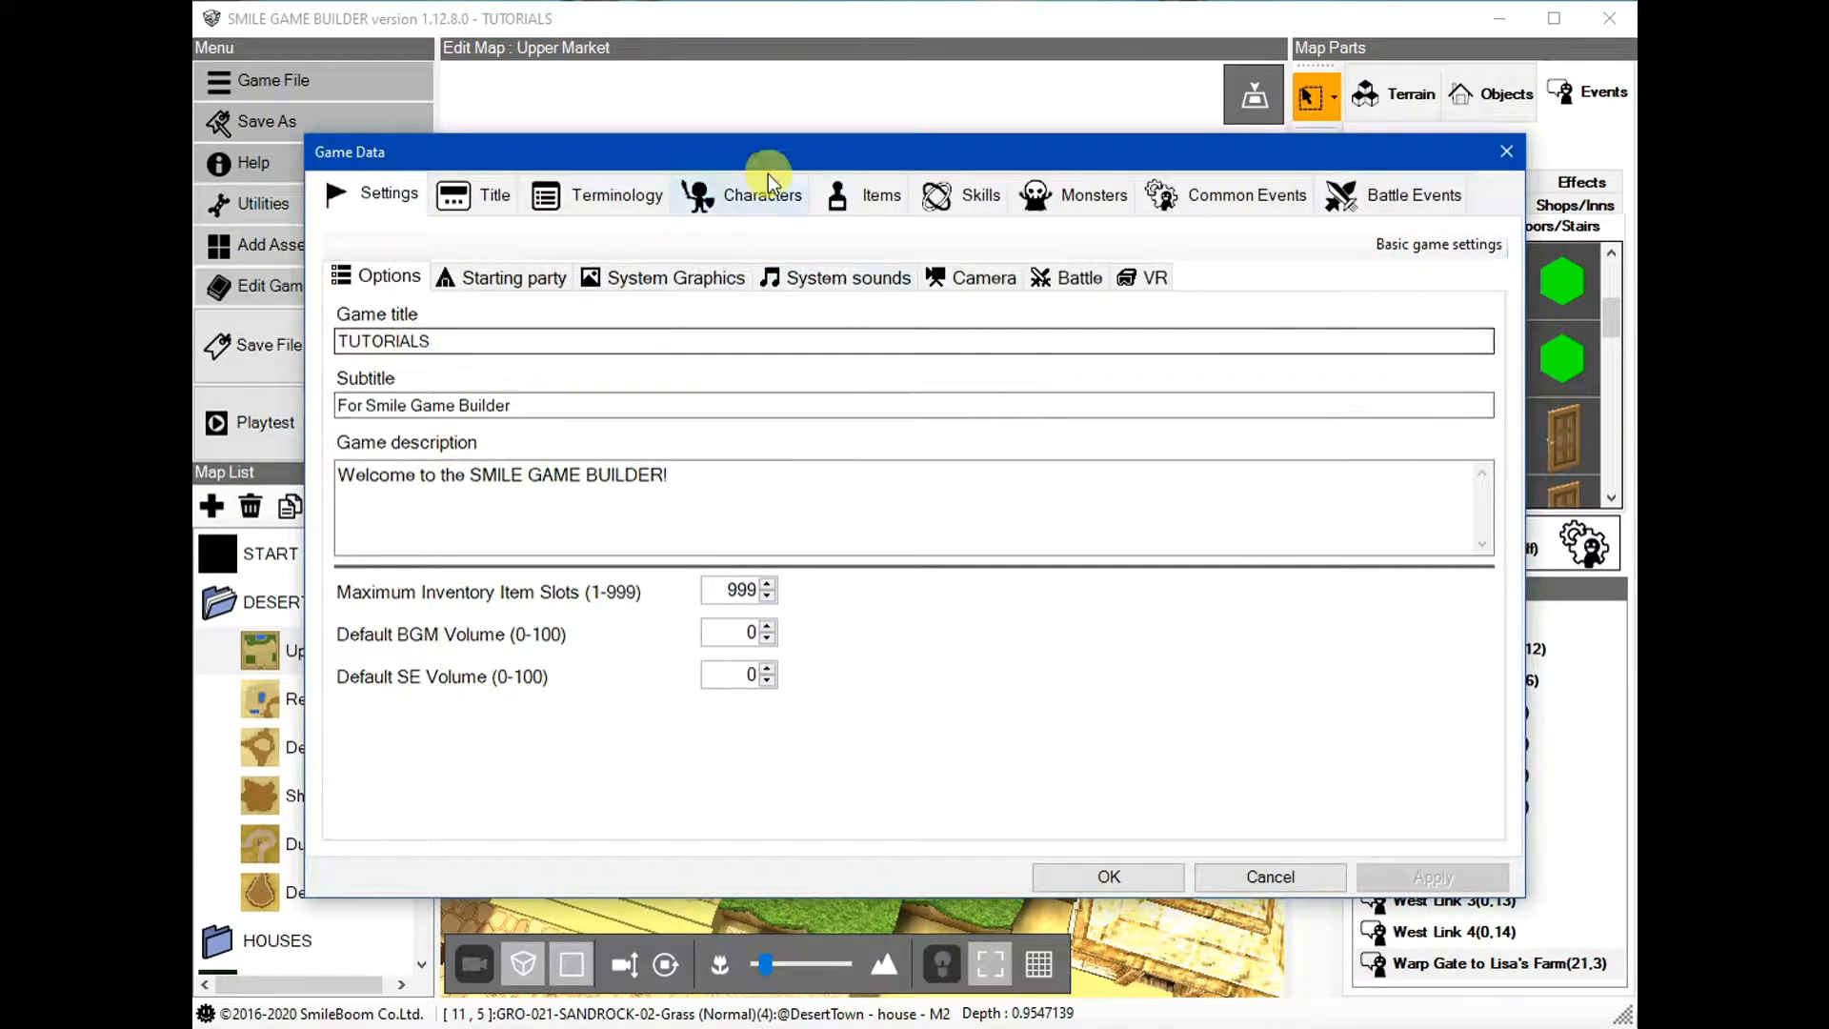
Look through the Egg and Omelette consumables in the game data and close it without changes
click(848, 192)
drag(616, 428, 615, 791)
click(534, 719)
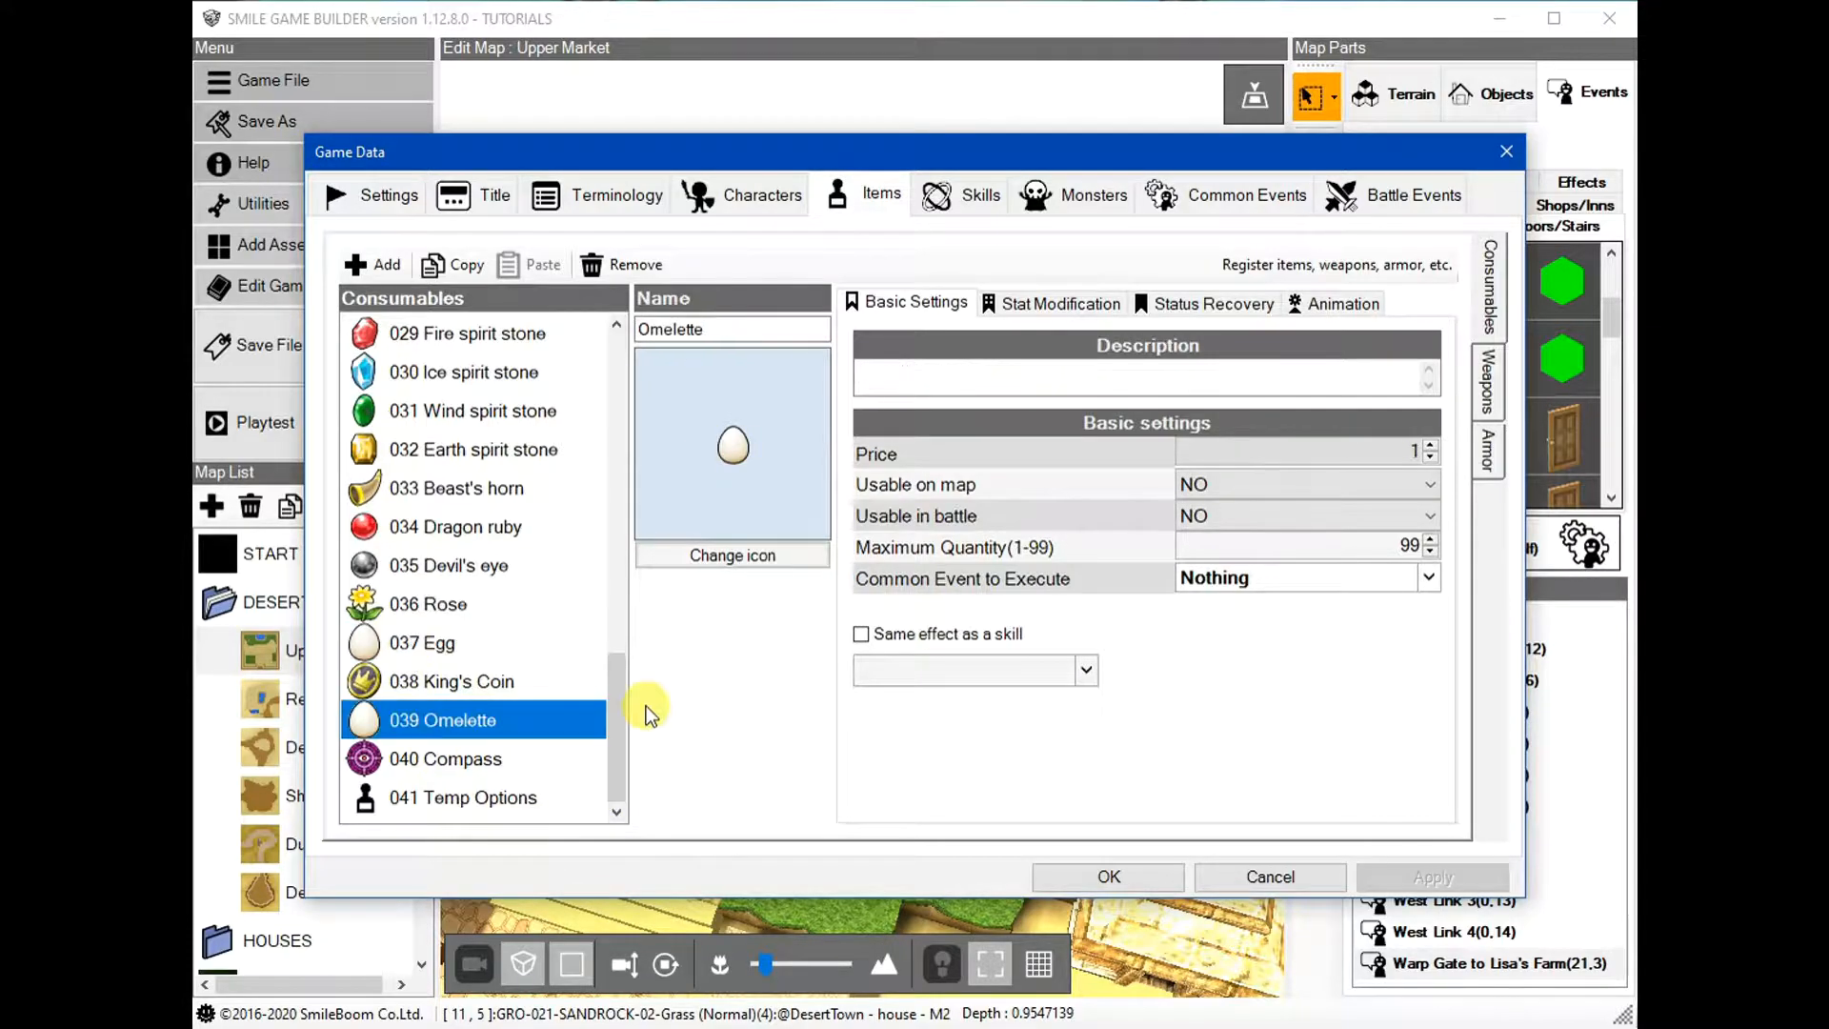
click(443, 648)
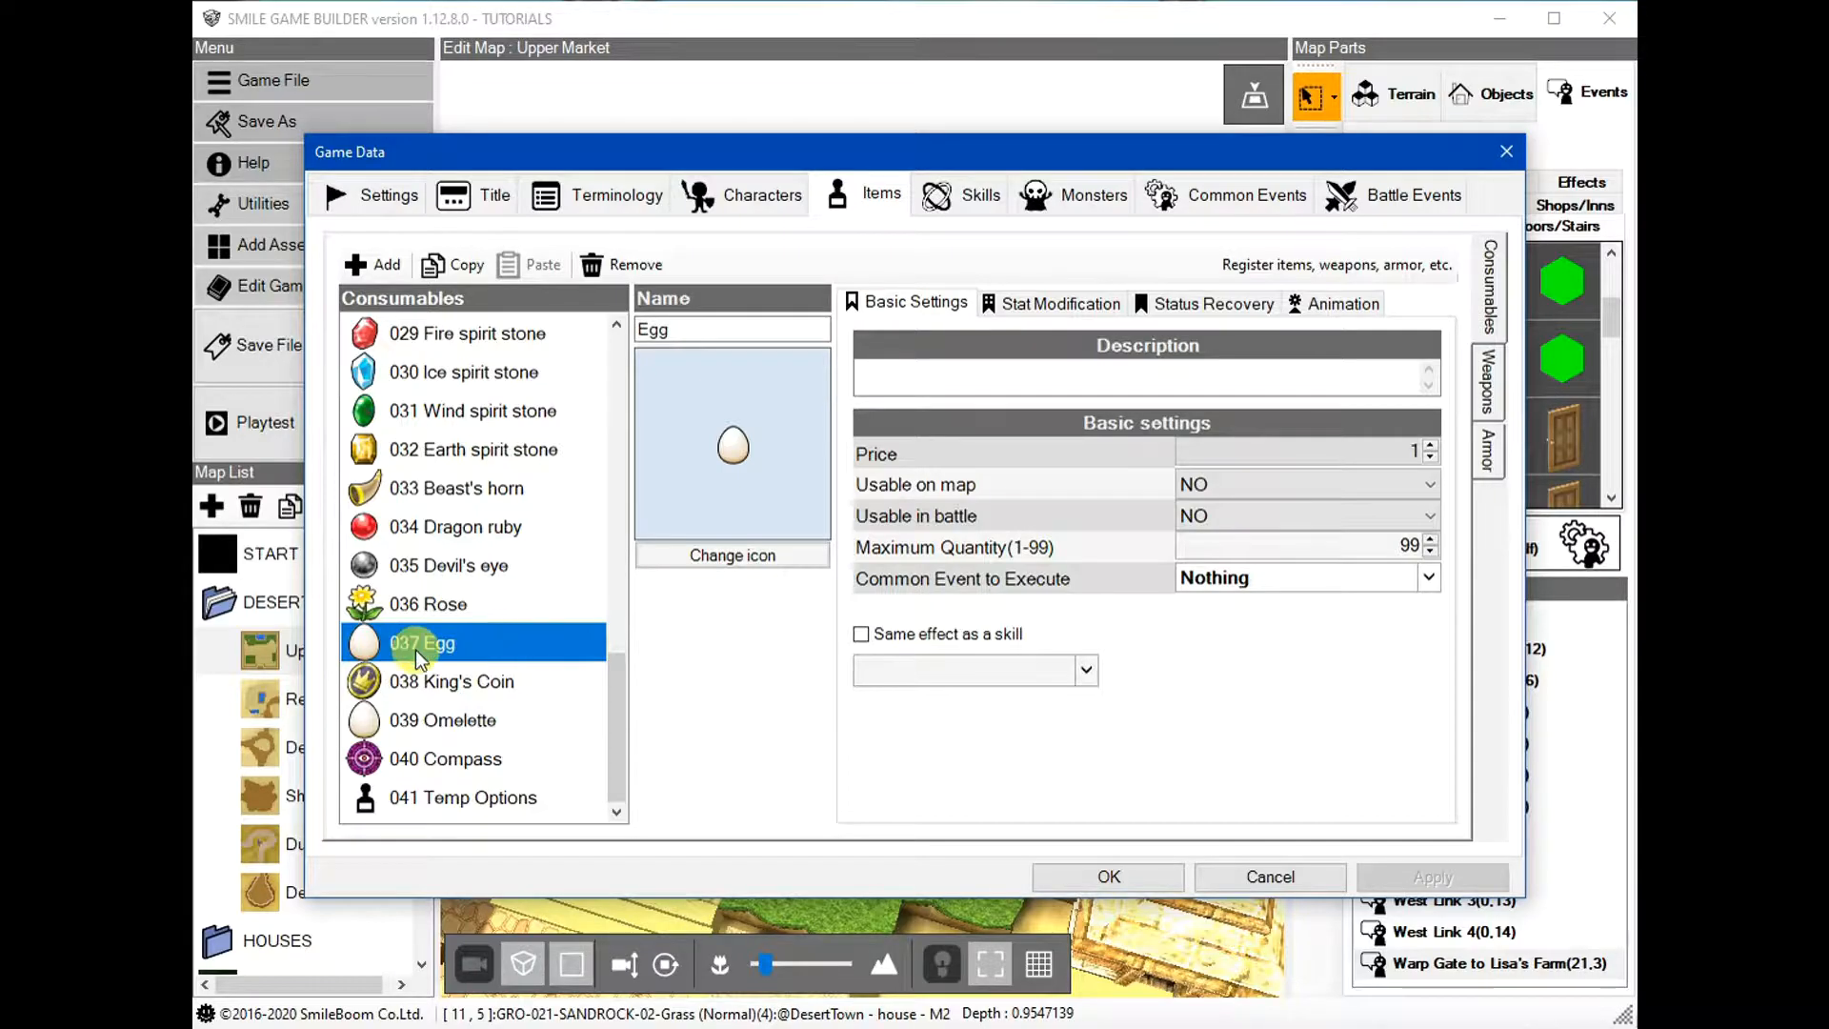
click(424, 734)
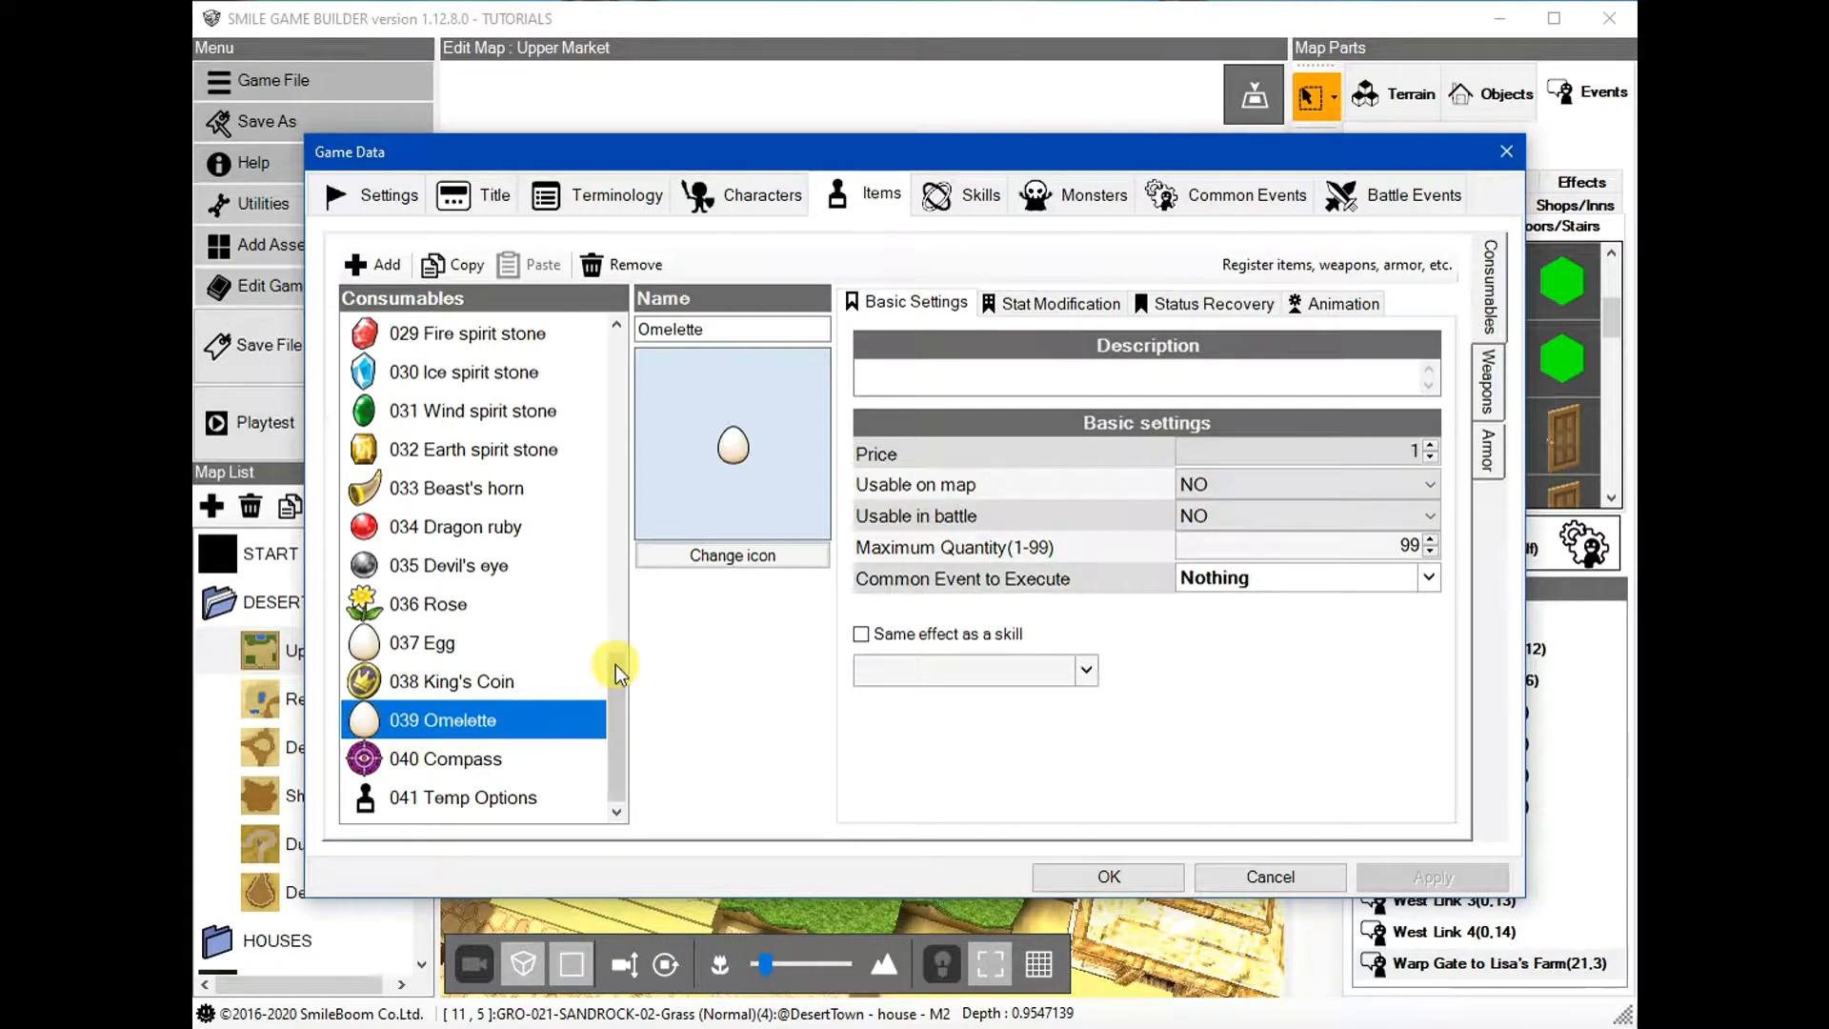
click(1270, 876)
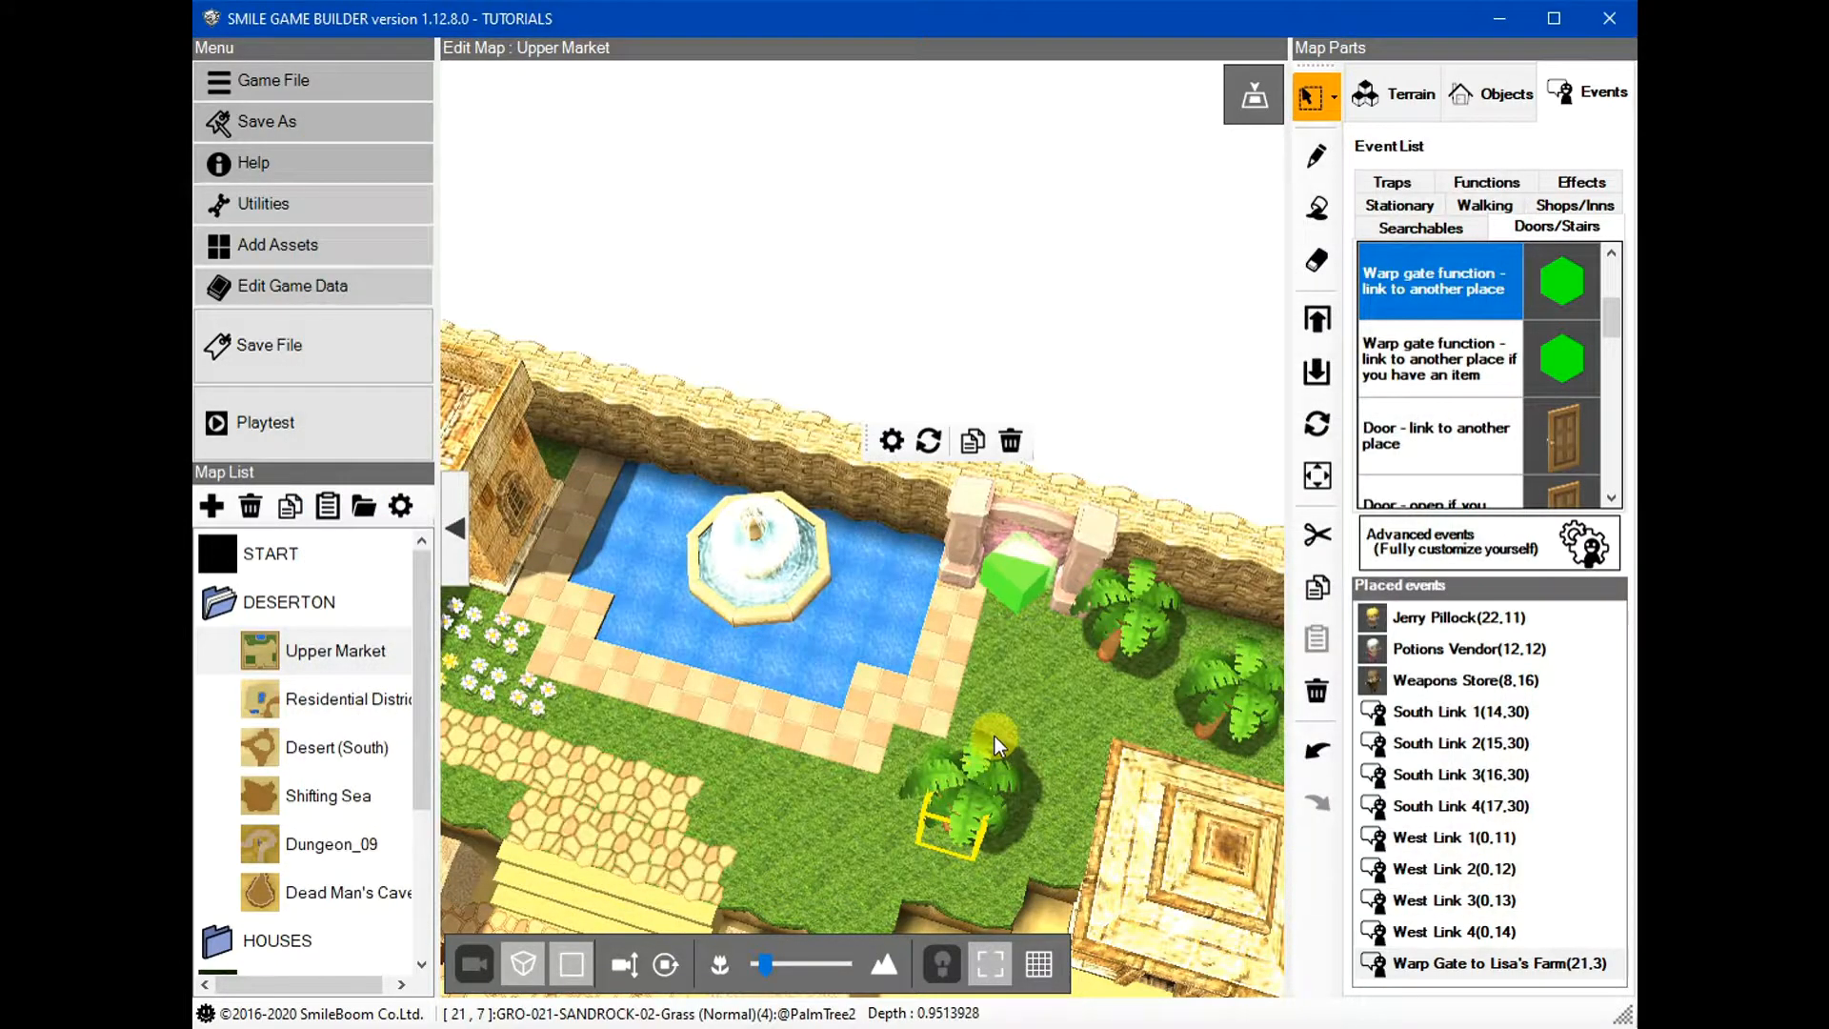
Open the Lisa's Farm map and examine the destination and direction of its "Warp Gate to Upper Market" event
click(229, 604)
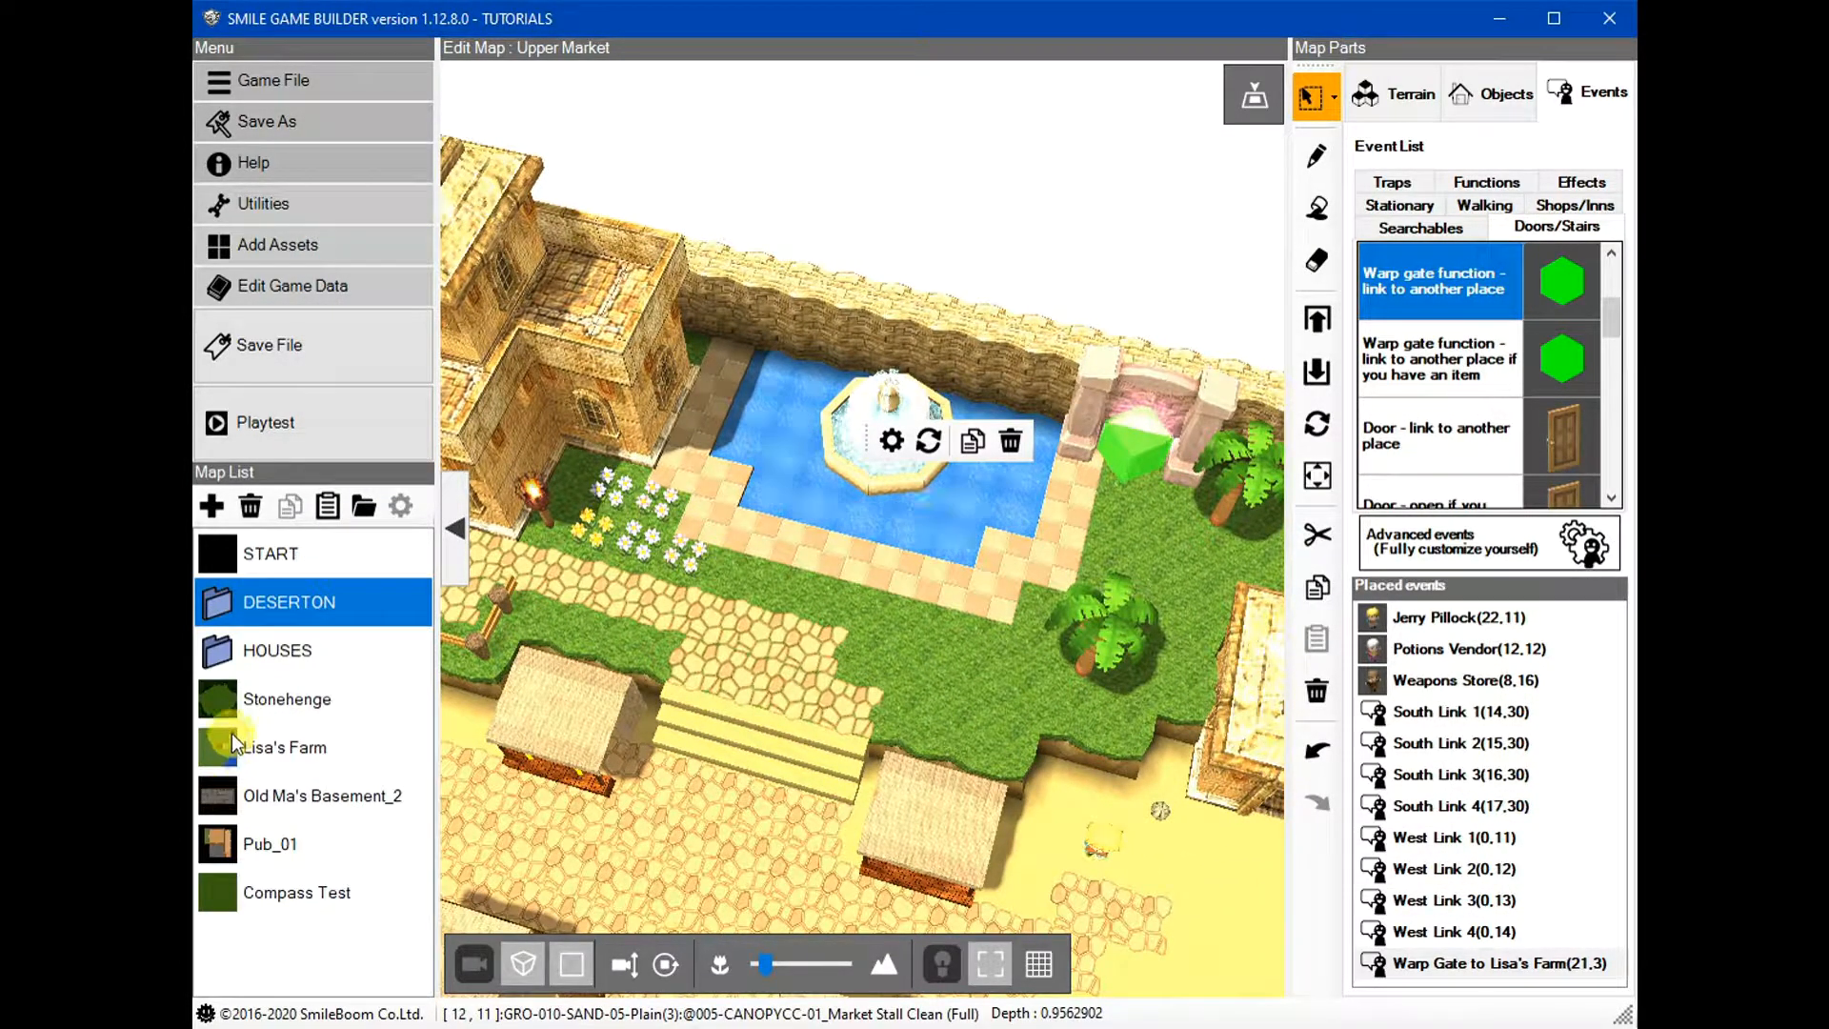
click(233, 748)
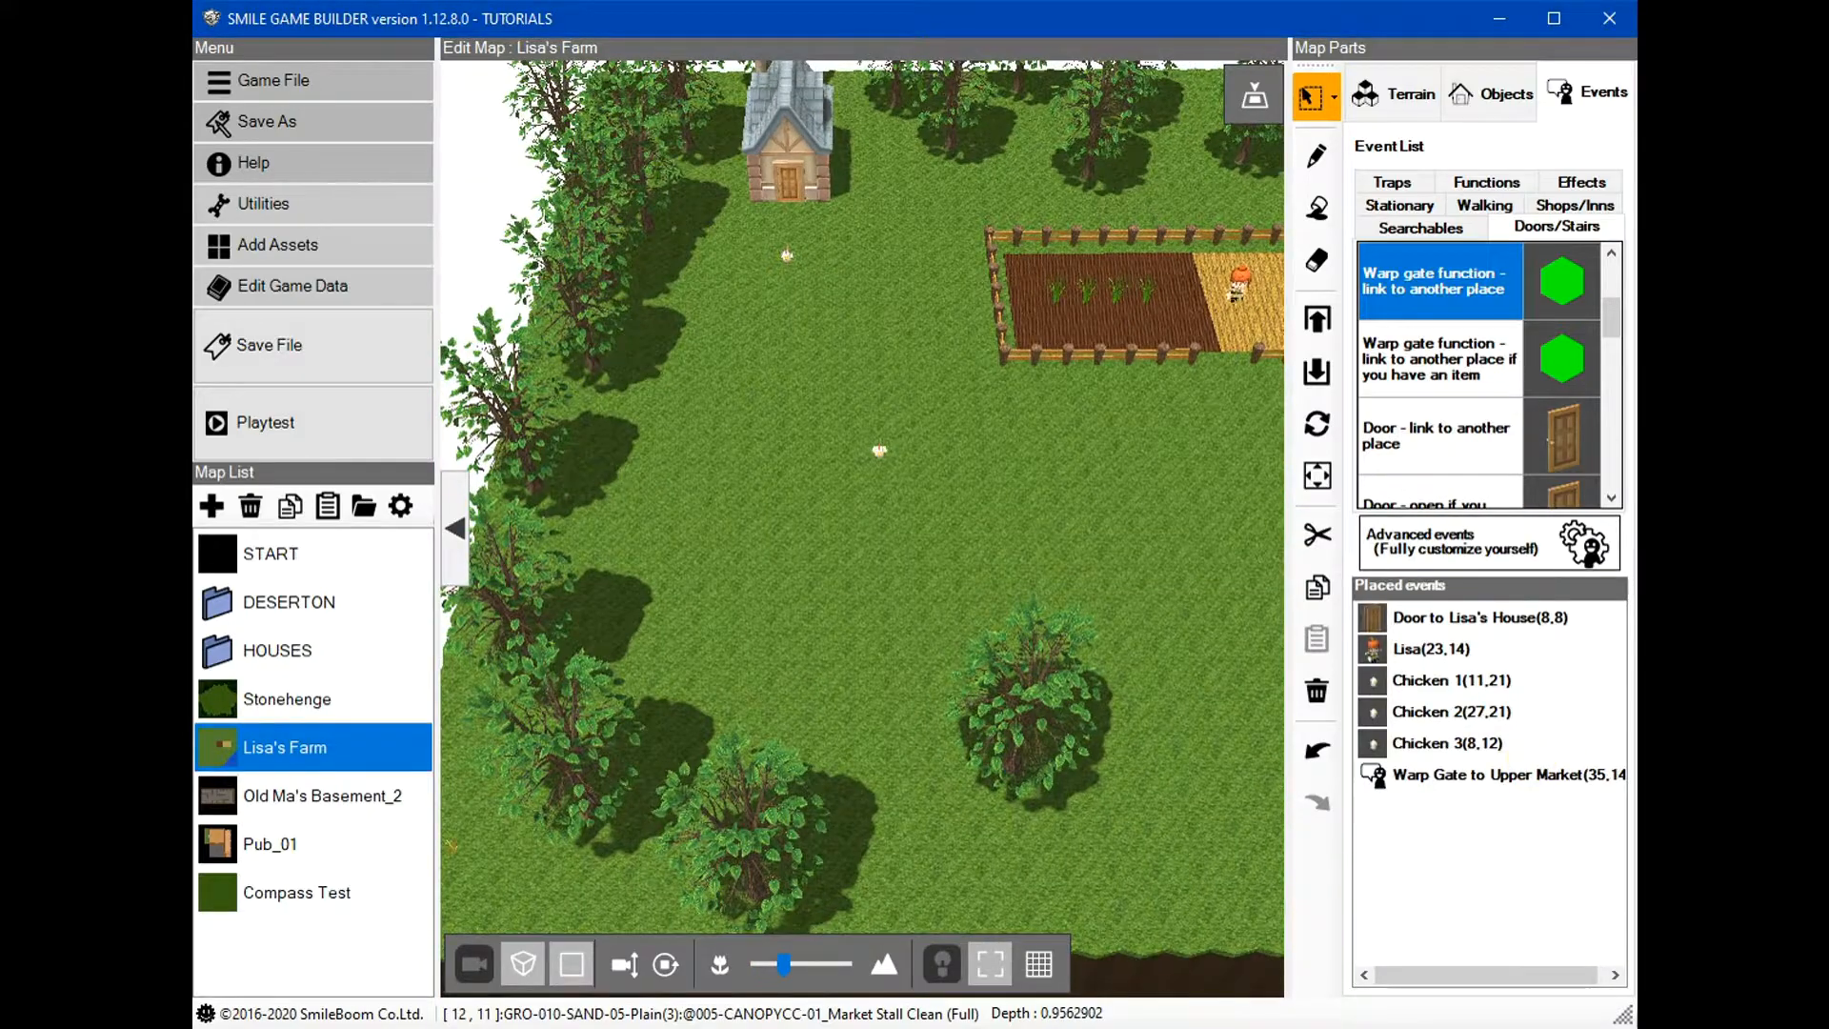
middle_drag(1137, 496, 1026, 658)
right_drag(1144, 682, 1171, 677)
middle_drag(1171, 678, 1153, 658)
right_drag(1153, 658, 1113, 480)
middle_drag(1114, 480, 1141, 570)
right_drag(1141, 569, 1121, 499)
scroll(1132, 568, up, 3)
middle_drag(1132, 568, 1068, 572)
double_click(1365, 777)
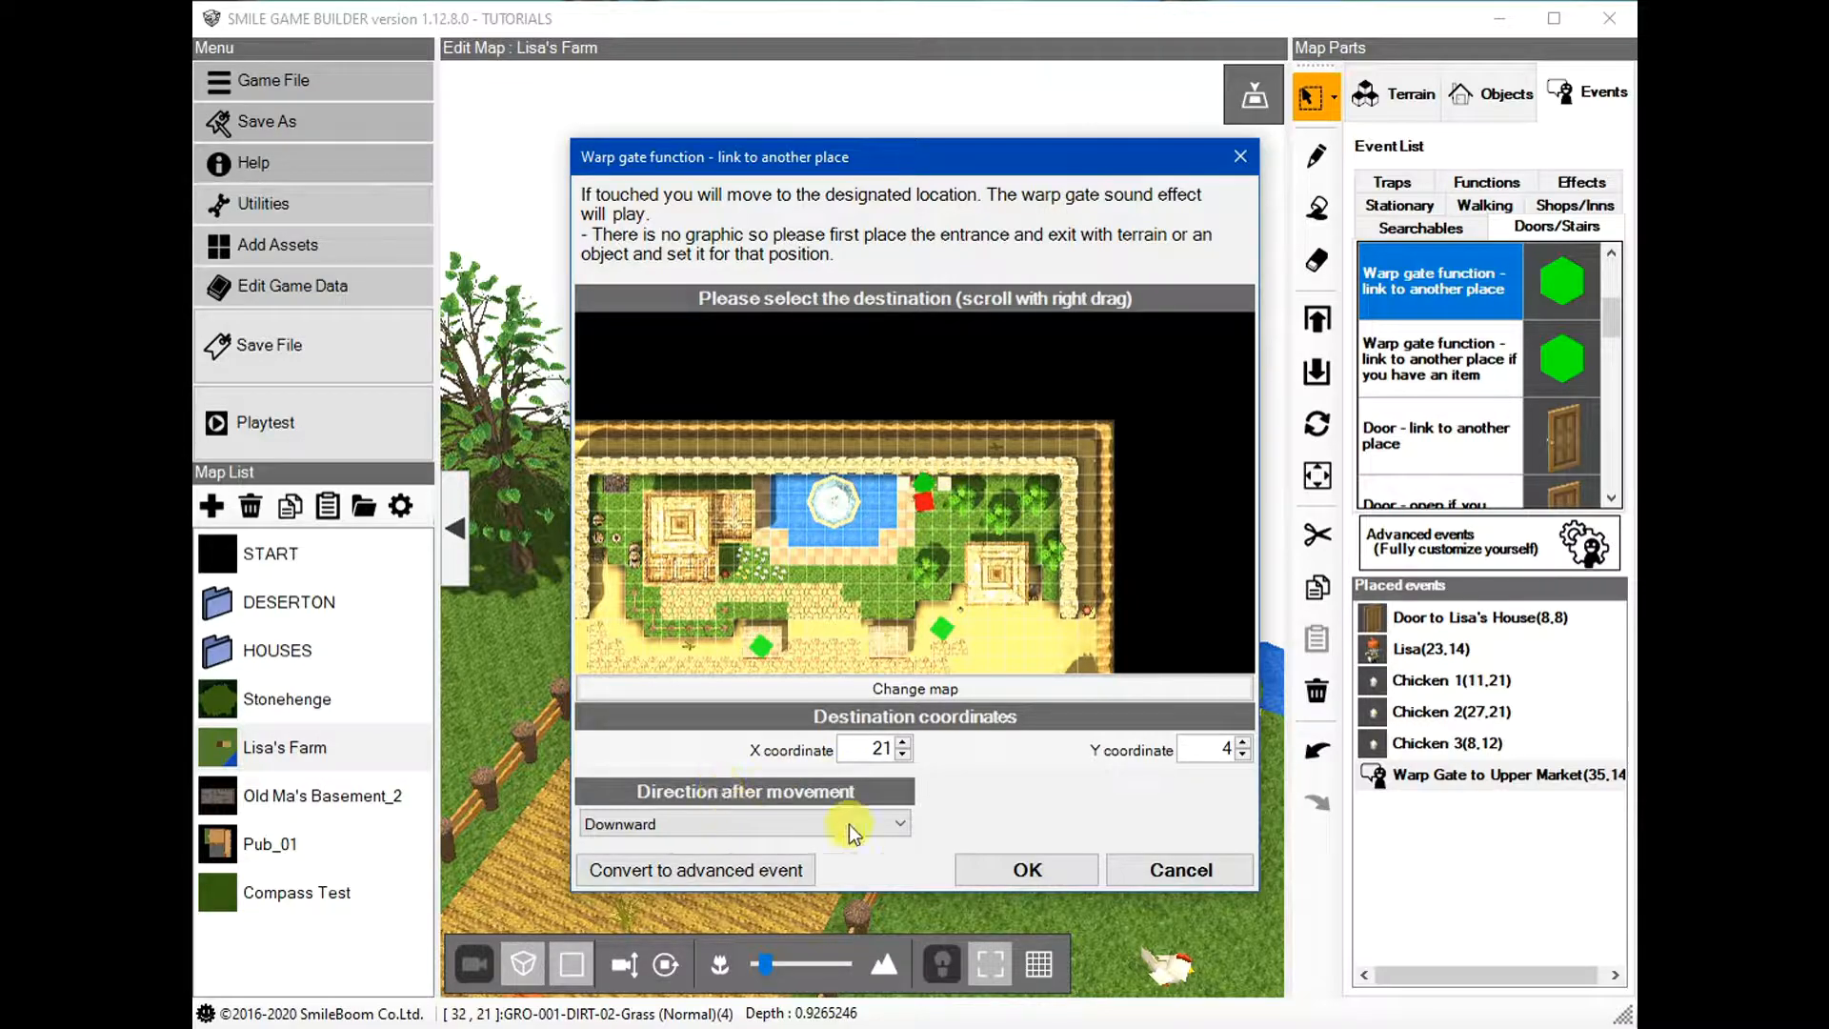
click(1180, 870)
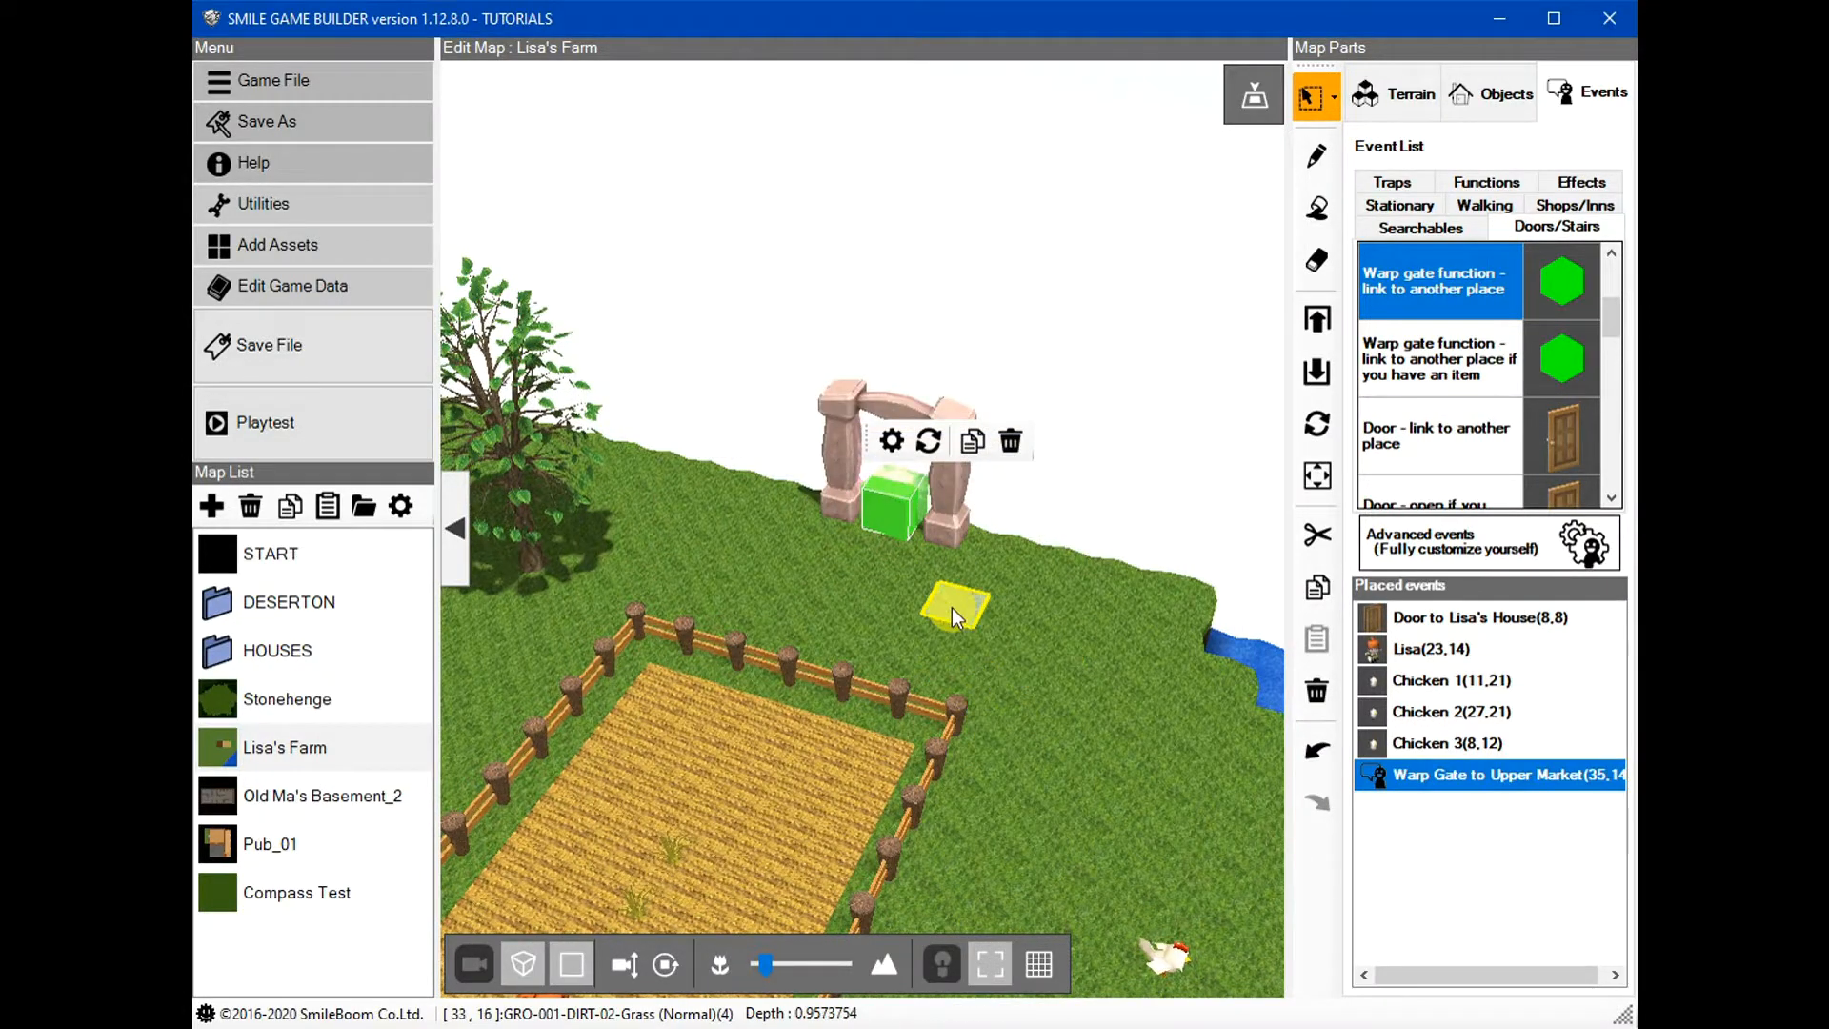
Look over the Lisa's Farm map around the fenced crop field, Lisa, the trees, the house and the chickens
scroll(897, 619, up, 3)
right_drag(773, 636, 907, 586)
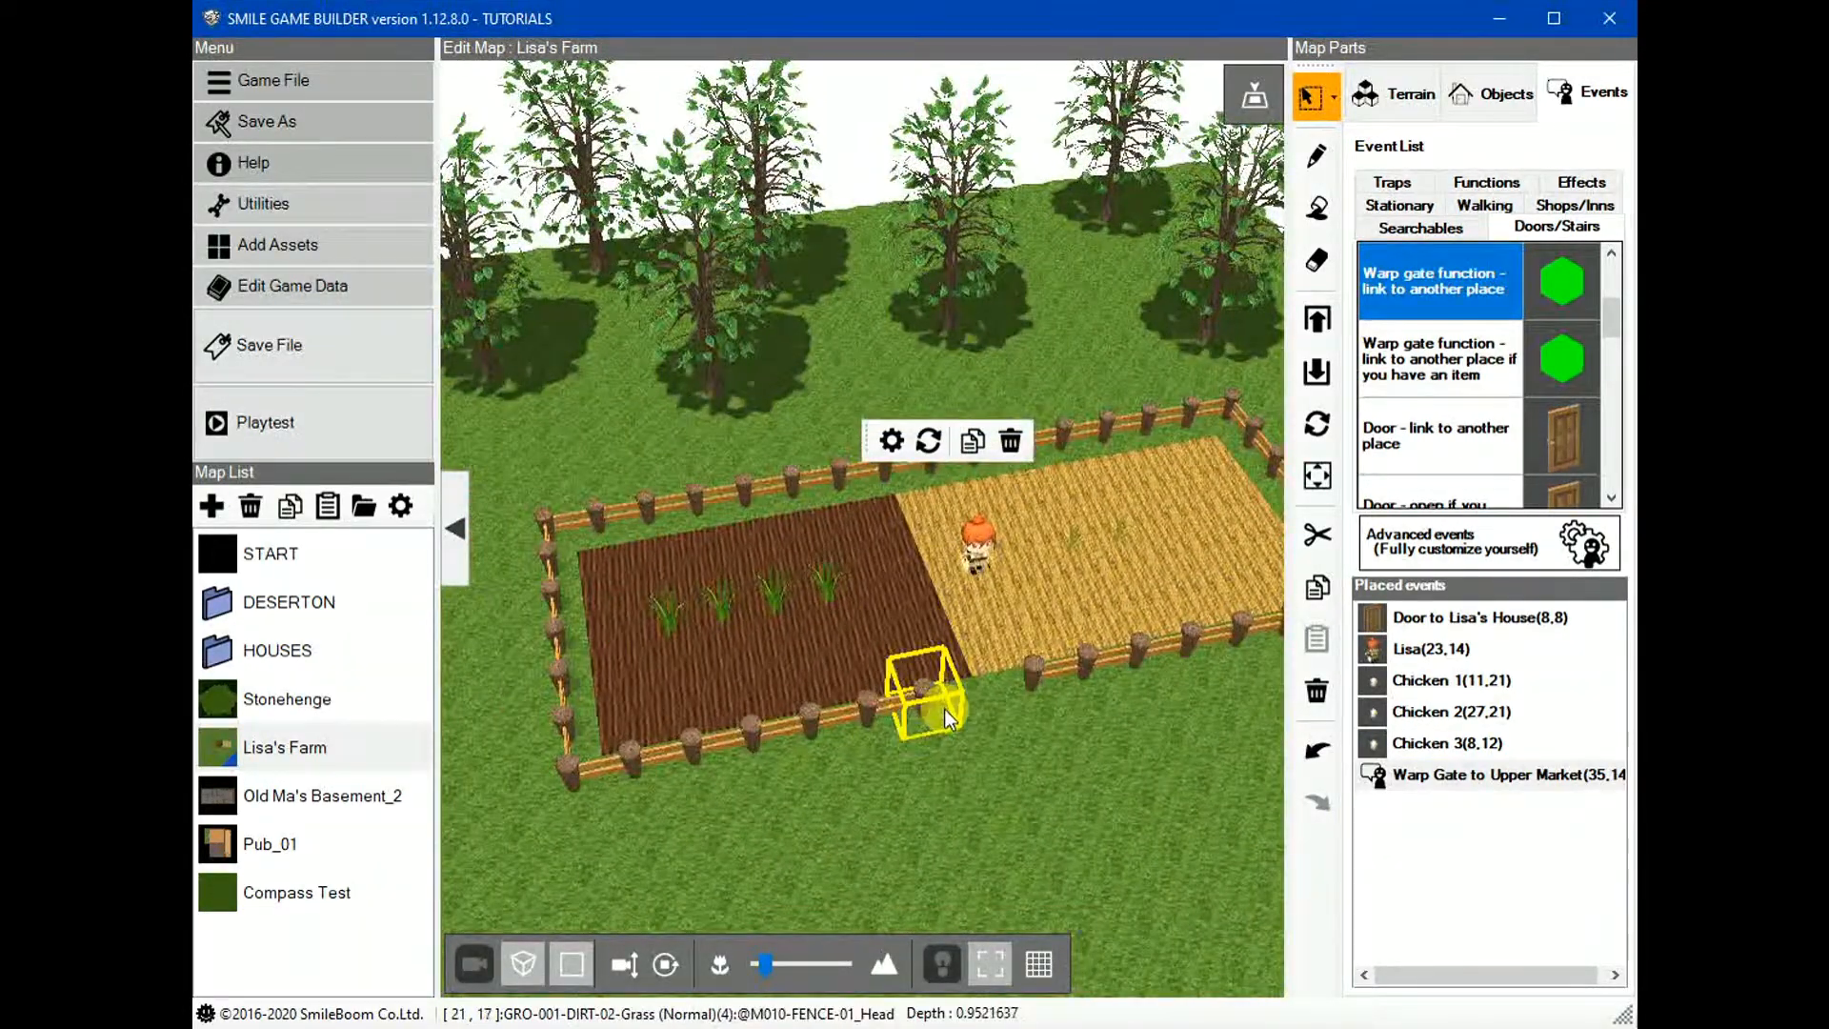
scroll(944, 709, up, 3)
scroll(948, 697, down, 6)
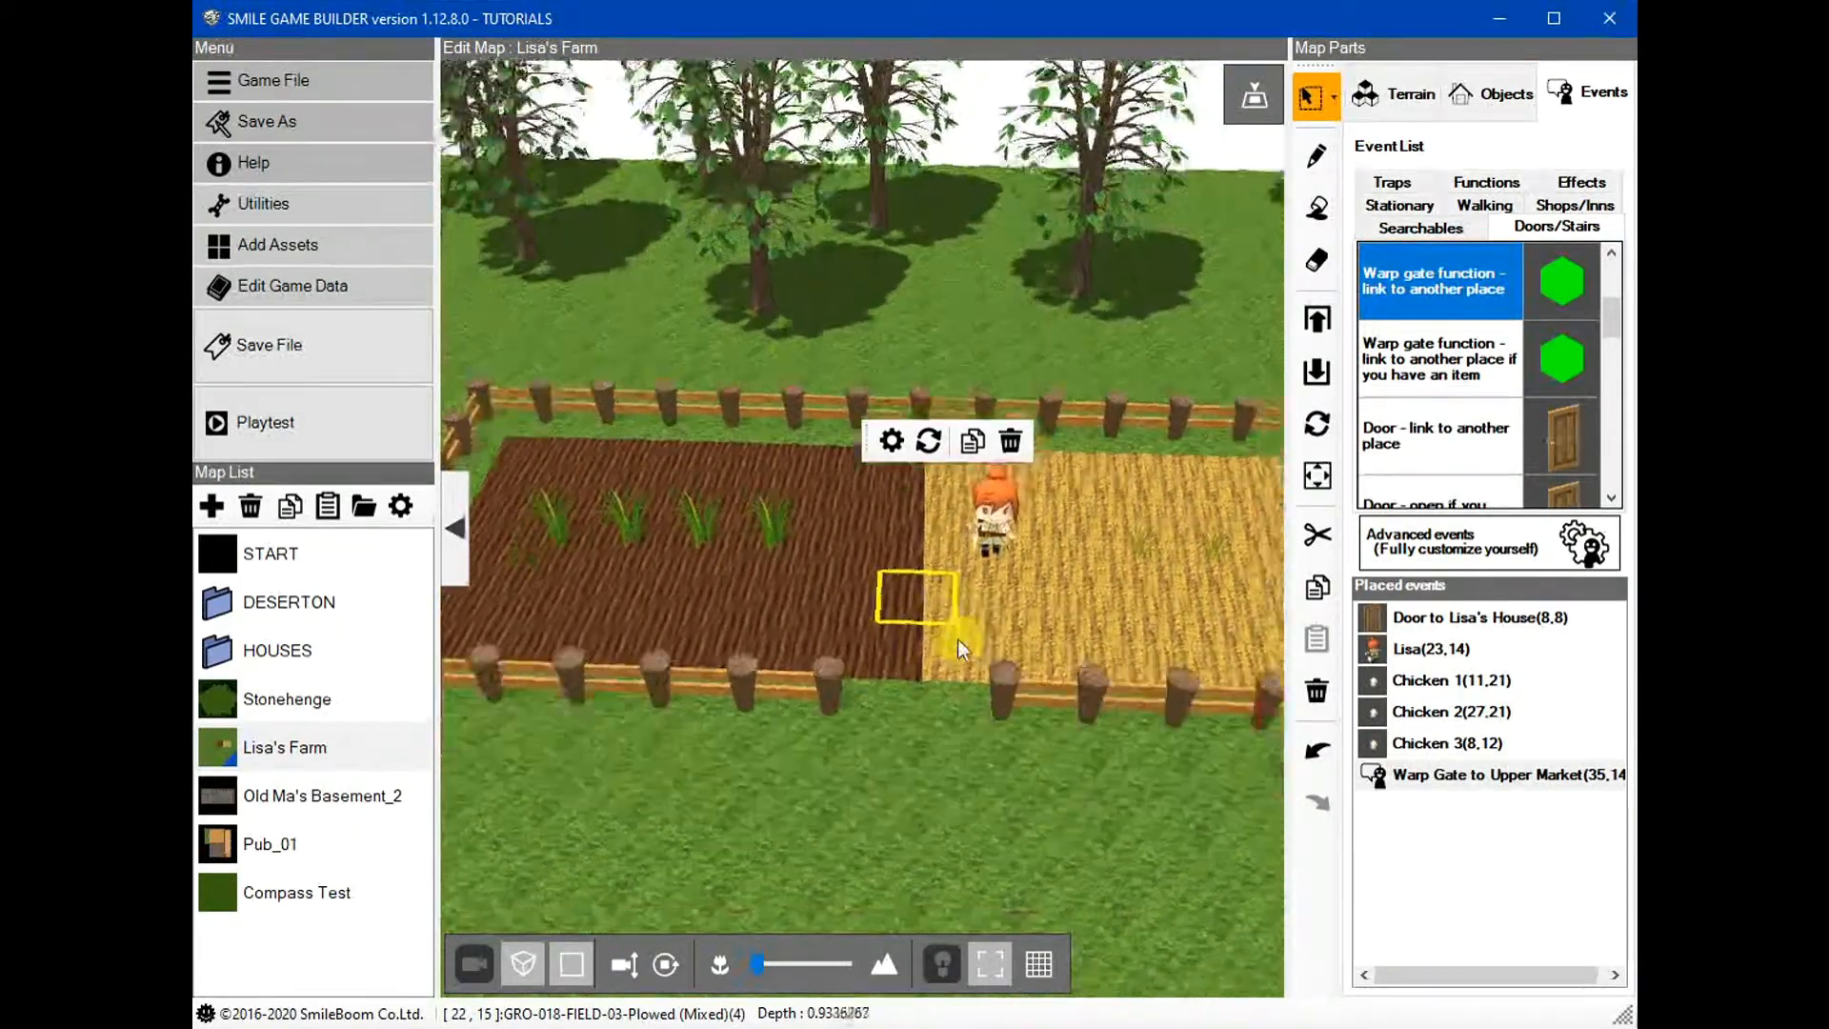
middle_drag(955, 532, 839, 778)
right_drag(855, 714, 859, 754)
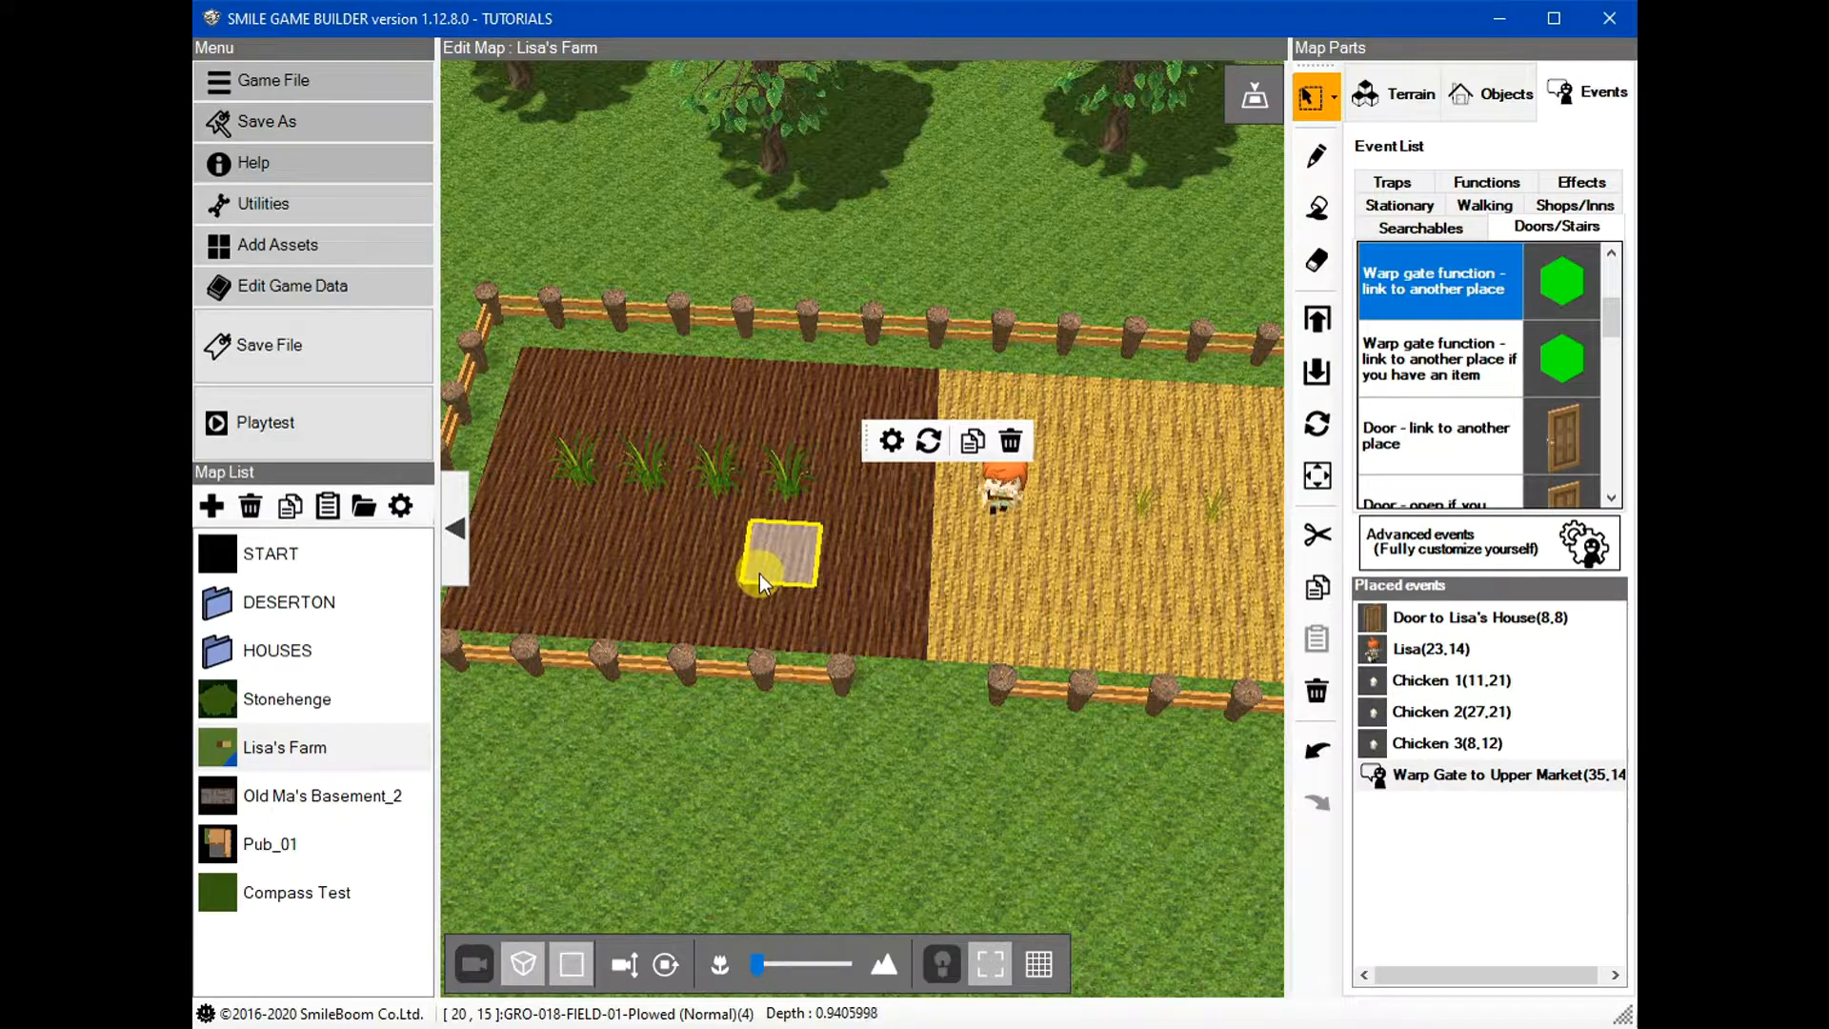
key(Up)
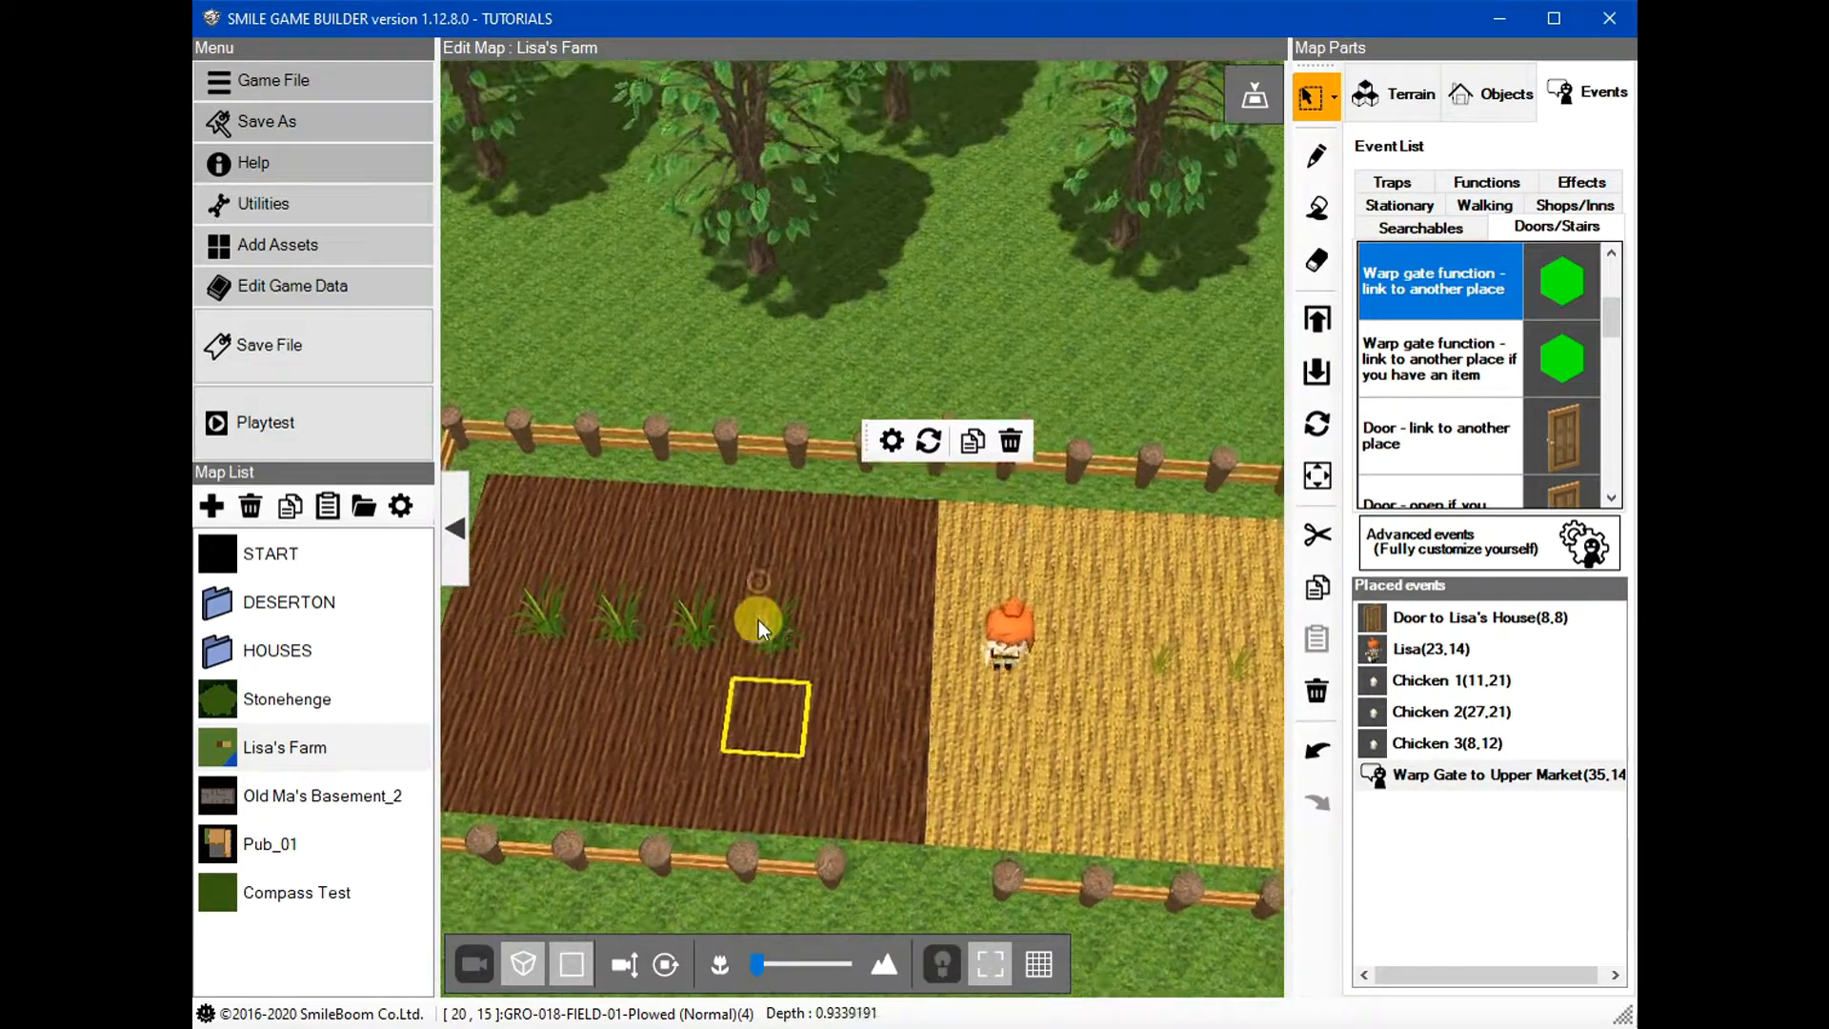
scroll(778, 717, down, 3)
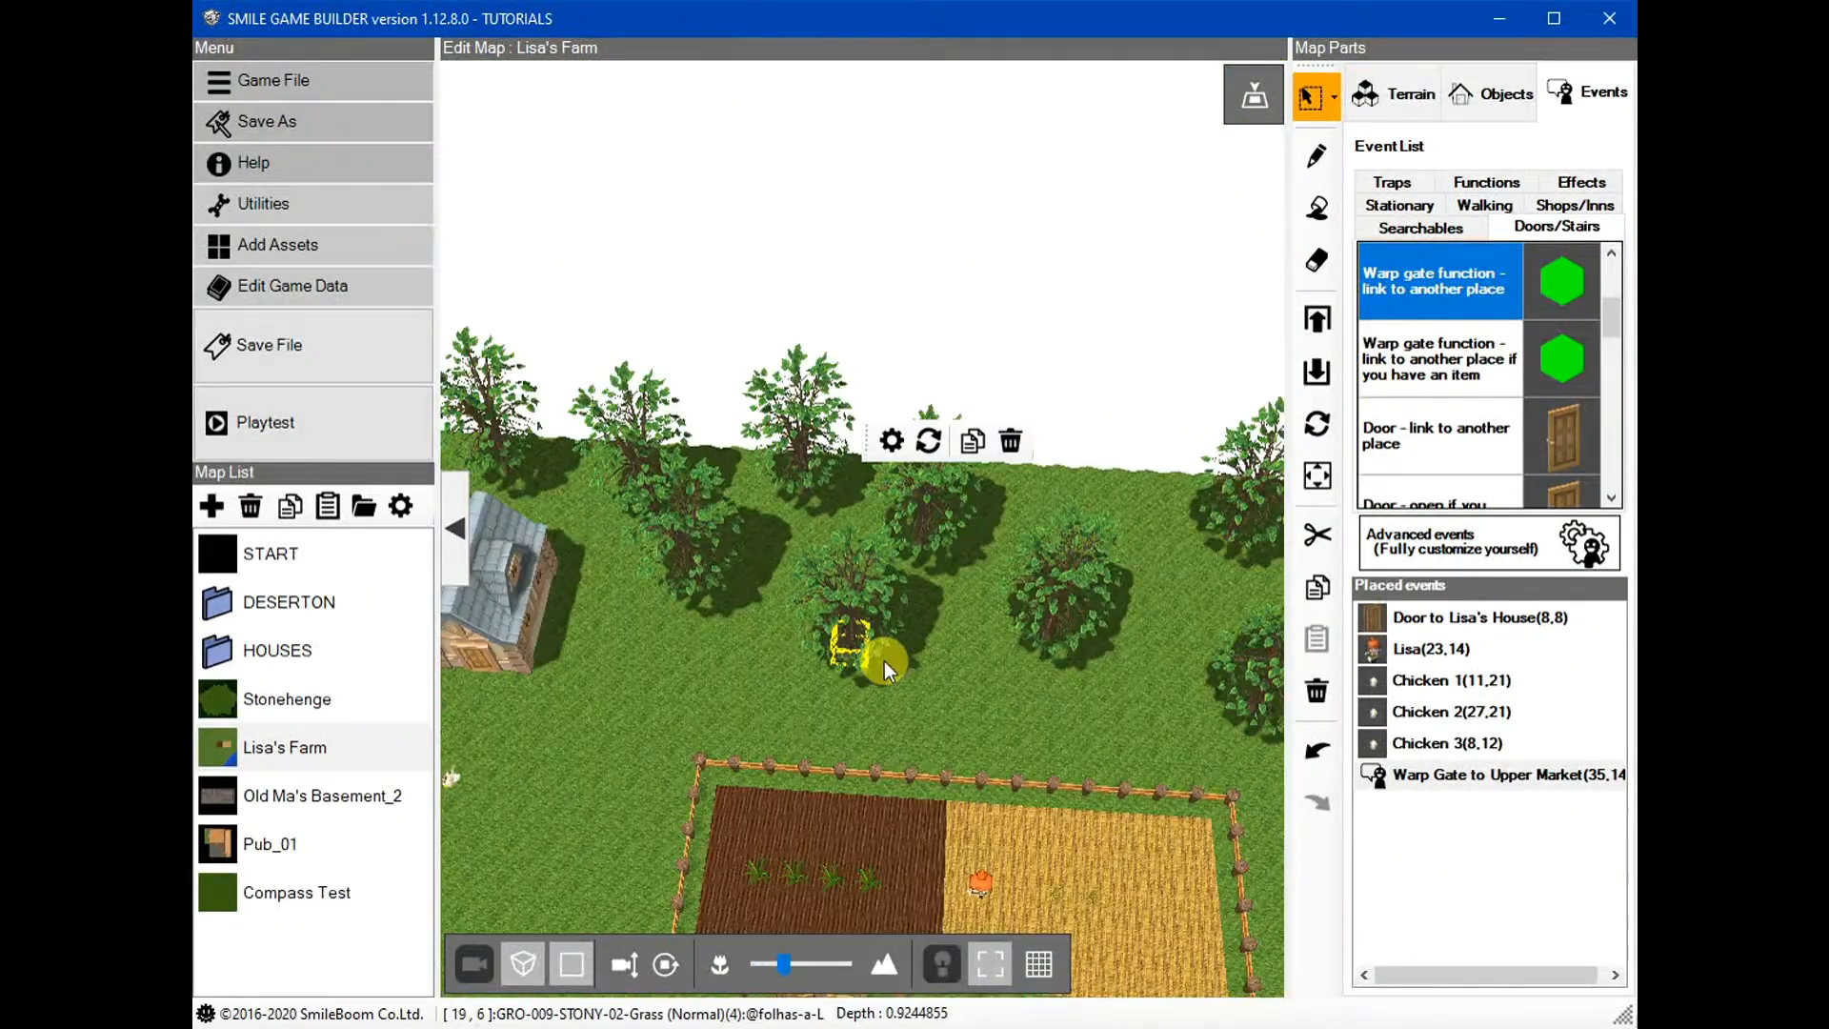
right_drag(885, 693, 838, 763)
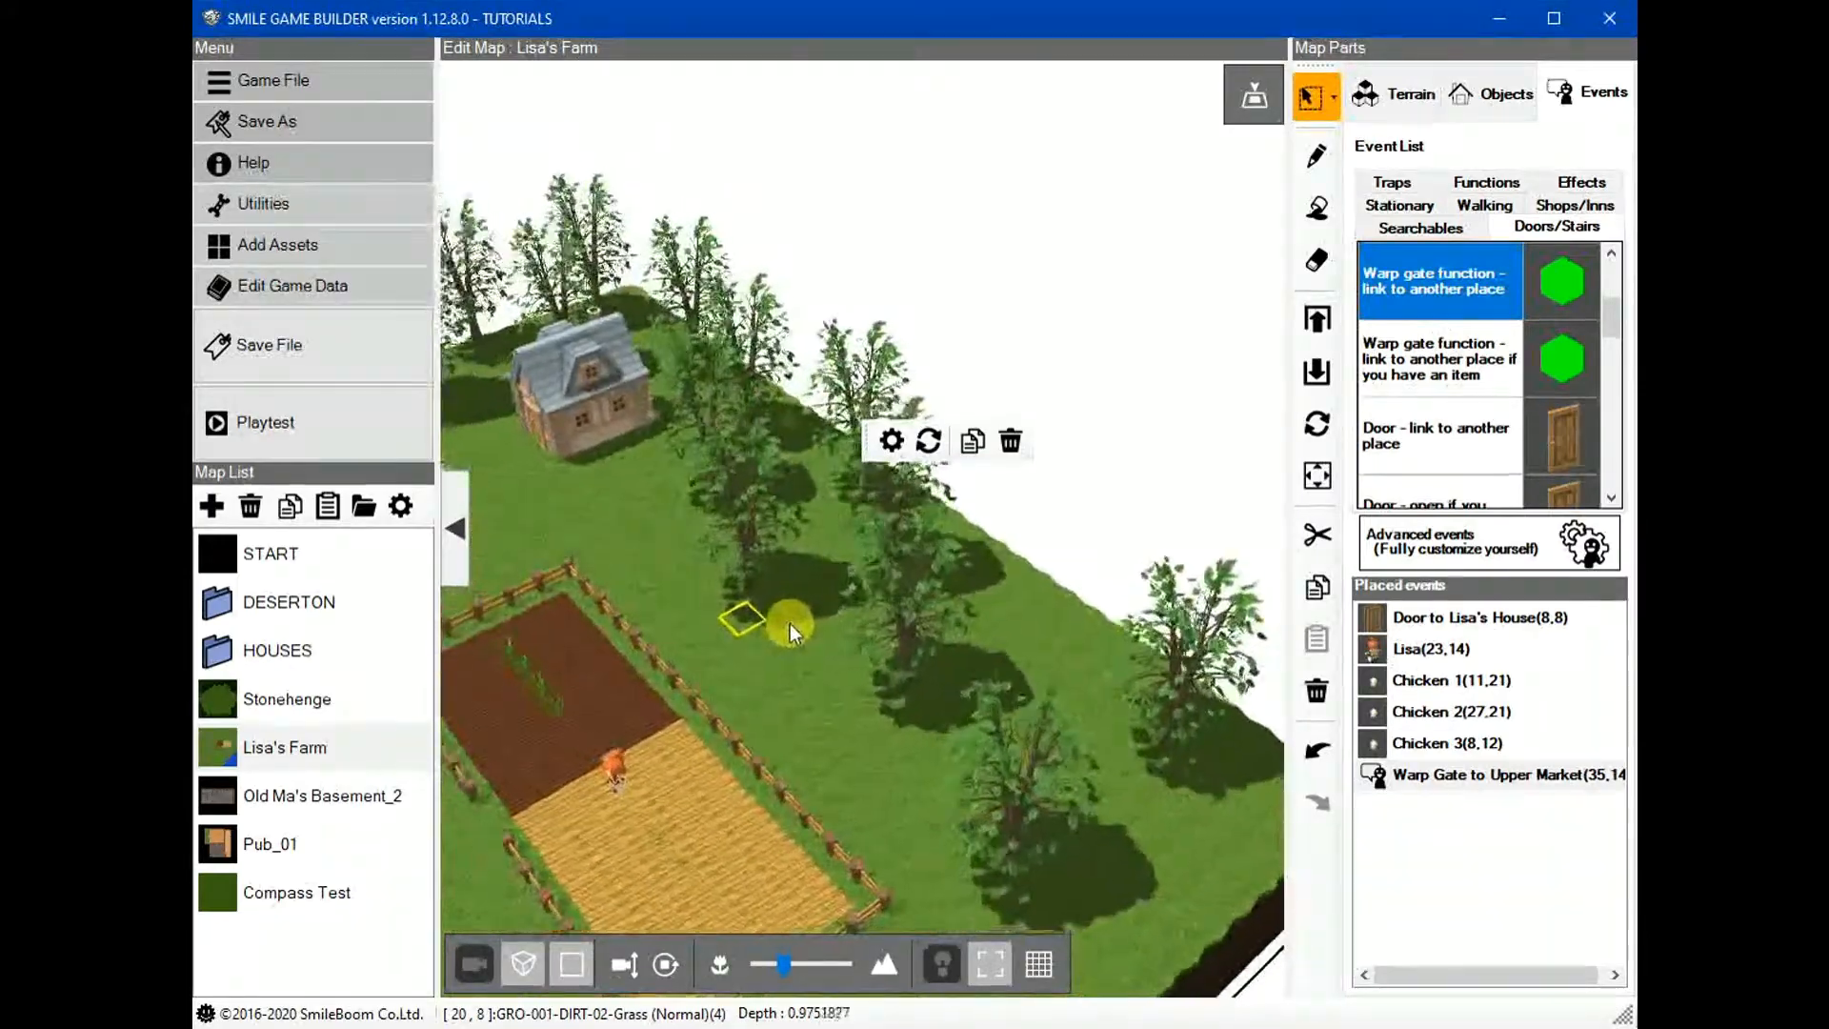
right_drag(875, 824, 924, 779)
scroll(1050, 758, up, 3)
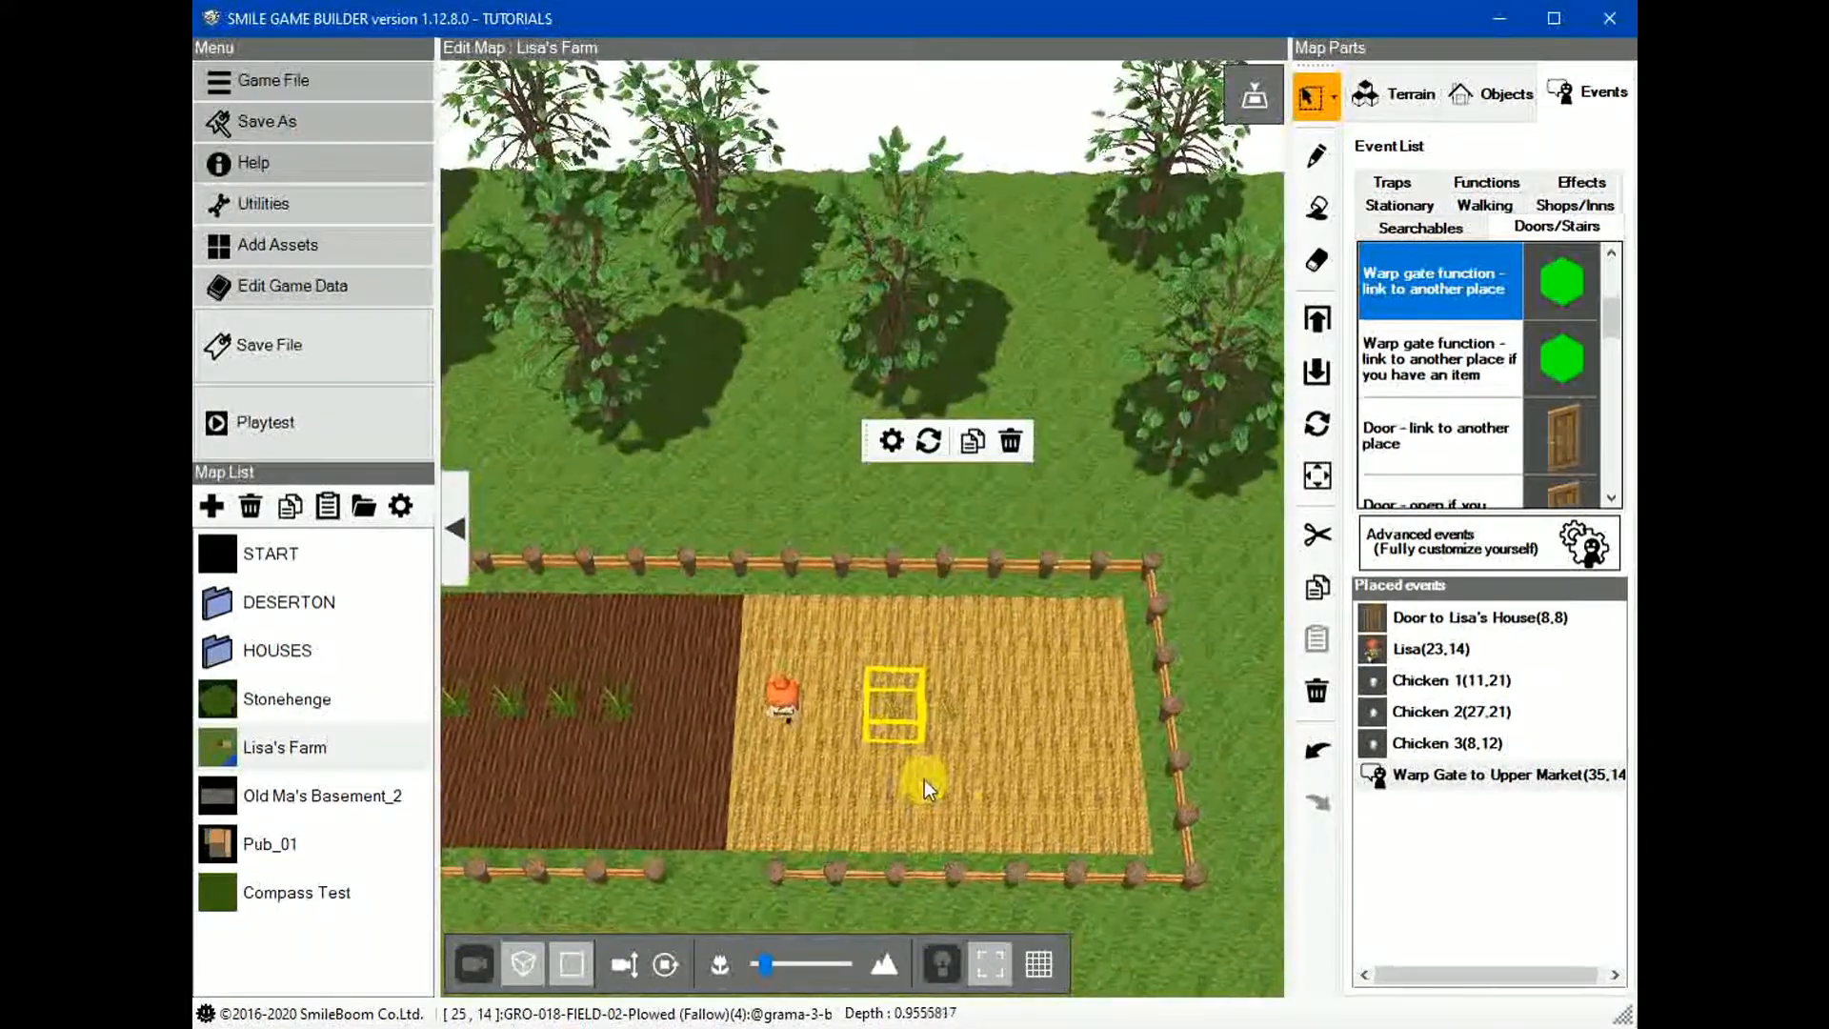
scroll(923, 780, down, 3)
scroll(924, 780, up, 2)
mouse_move(732, 536)
right_down()
mouse_move(796, 625)
mouse_move(769, 671)
mouse_move(810, 614)
mouse_move(722, 599)
mouse_move(711, 564)
right_up()
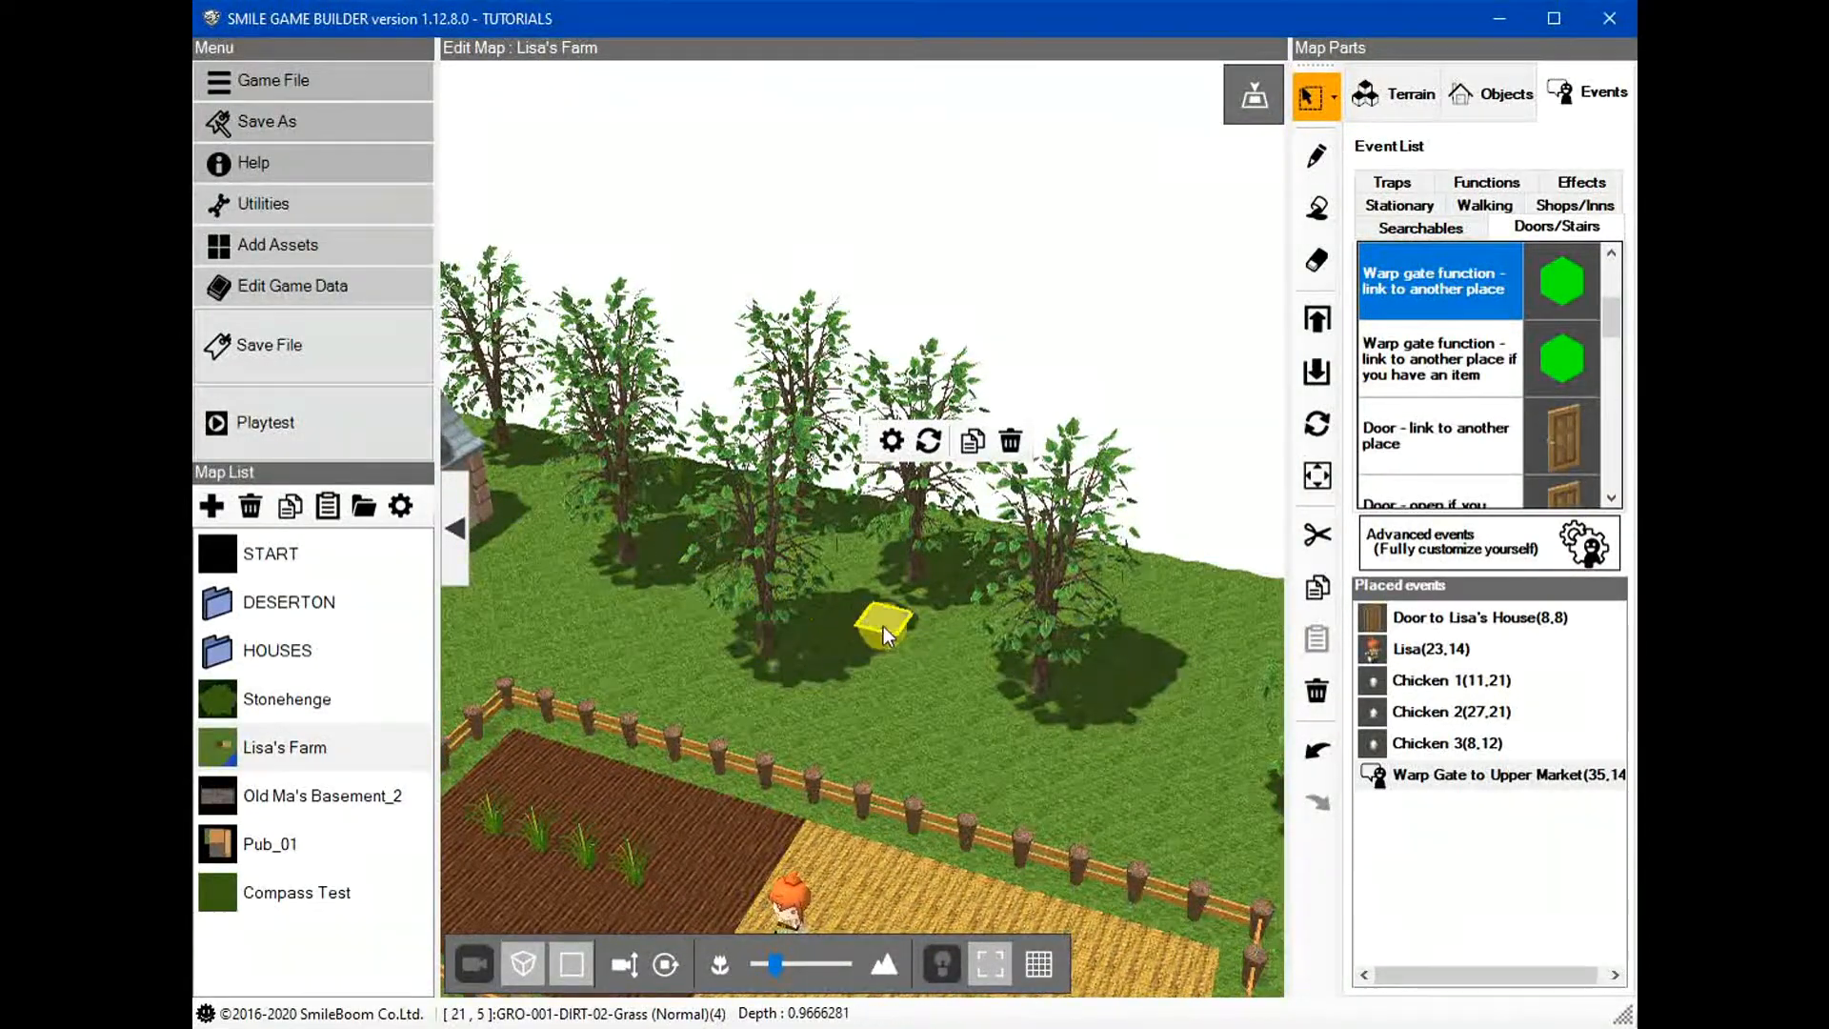
scroll(877, 650, down, 3)
scroll(871, 614, up, 1)
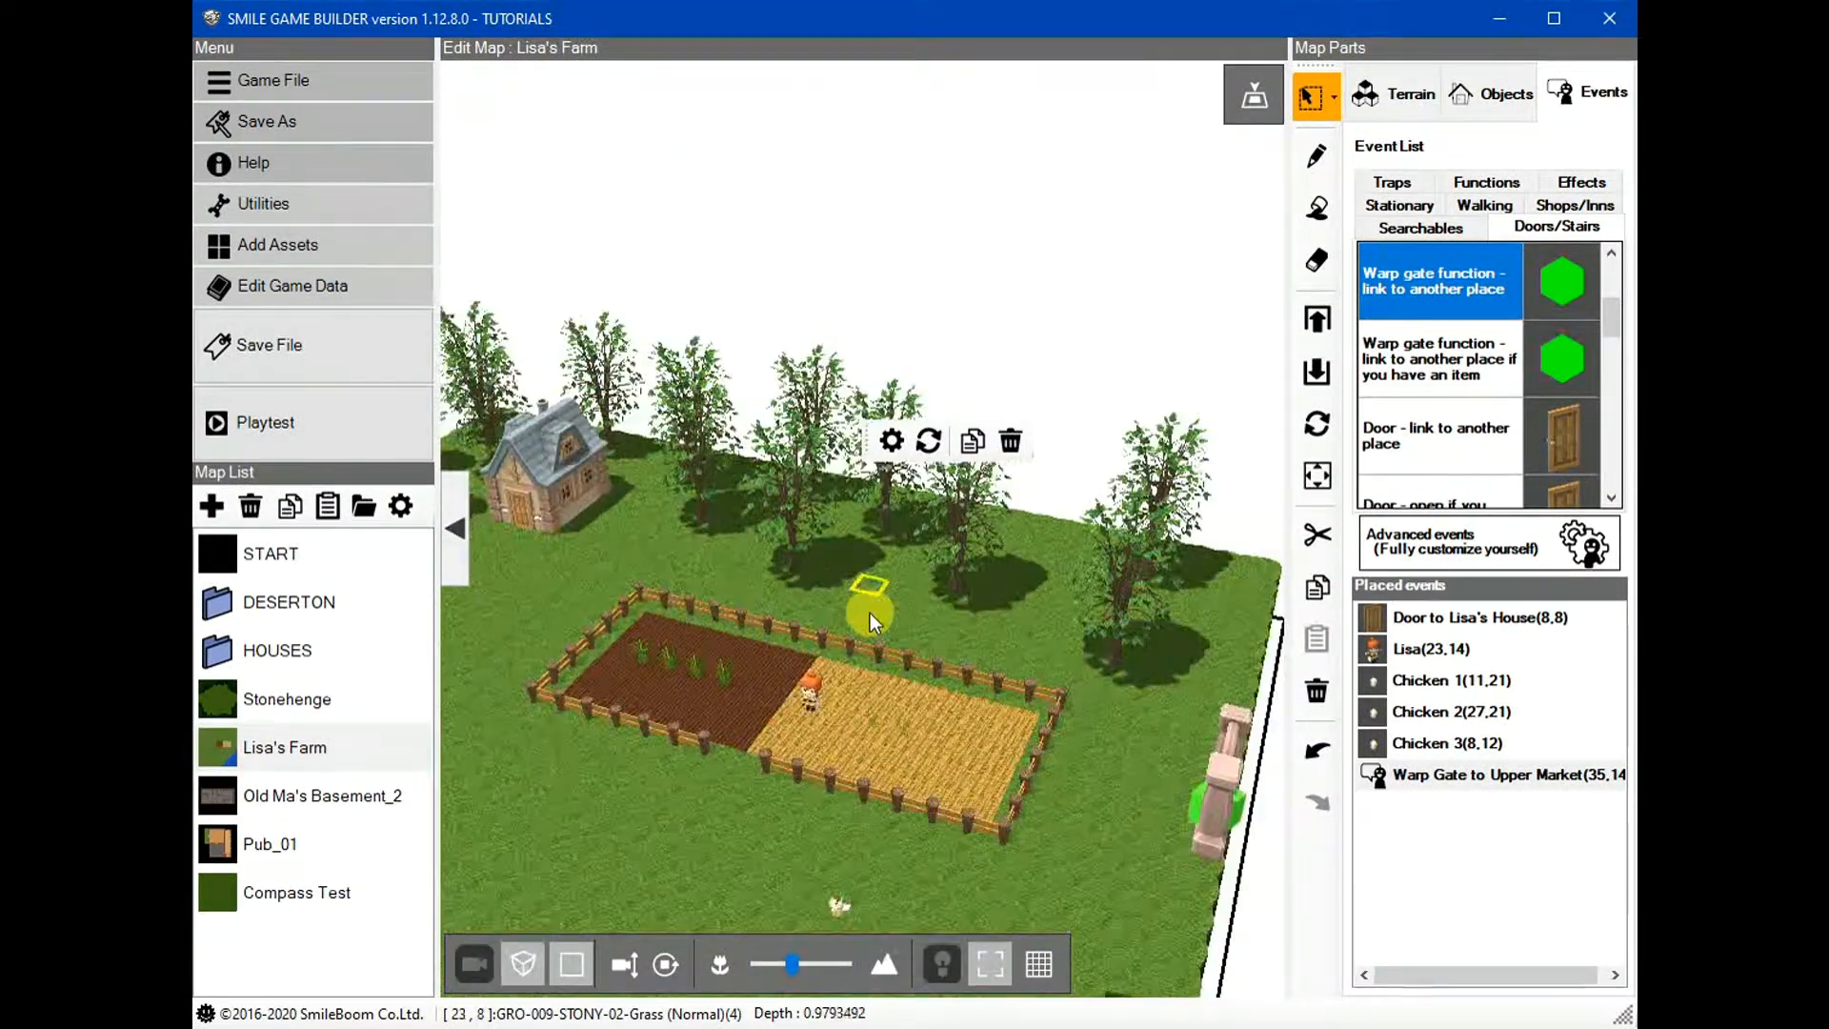
scroll(862, 601, up, 2)
scroll(861, 601, down, 1)
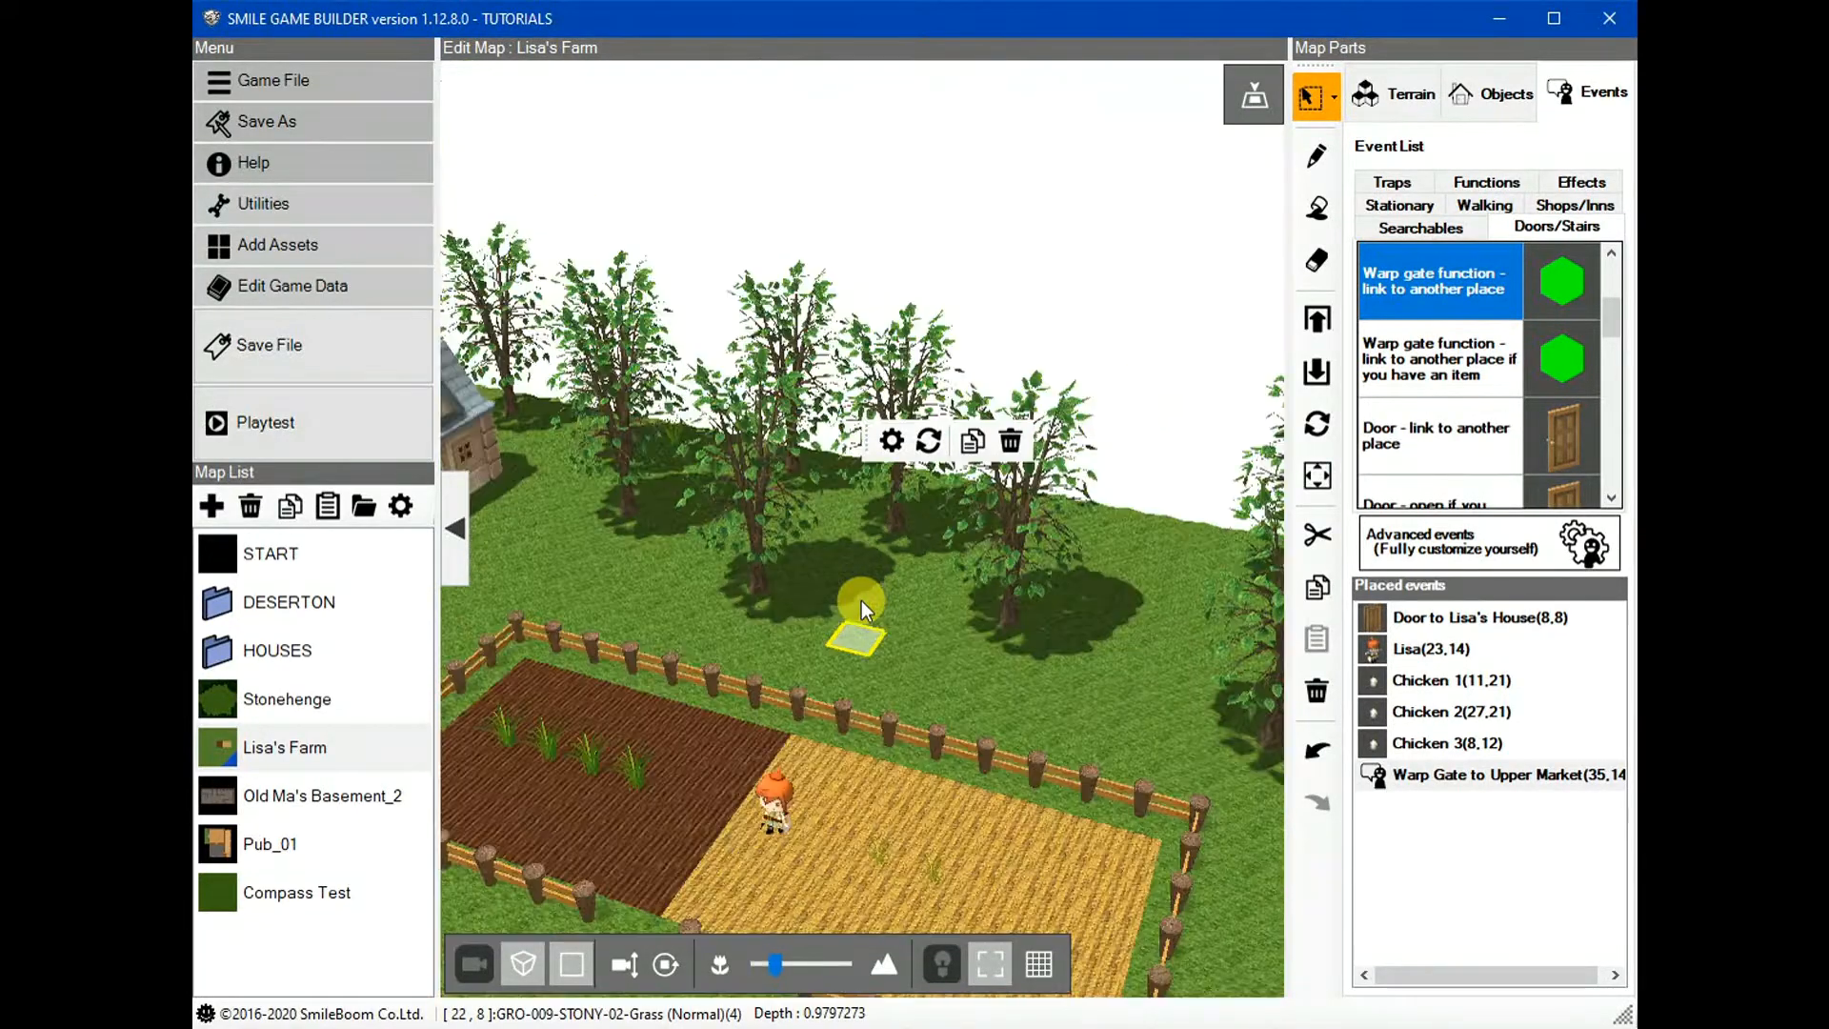
scroll(862, 601, down, 3)
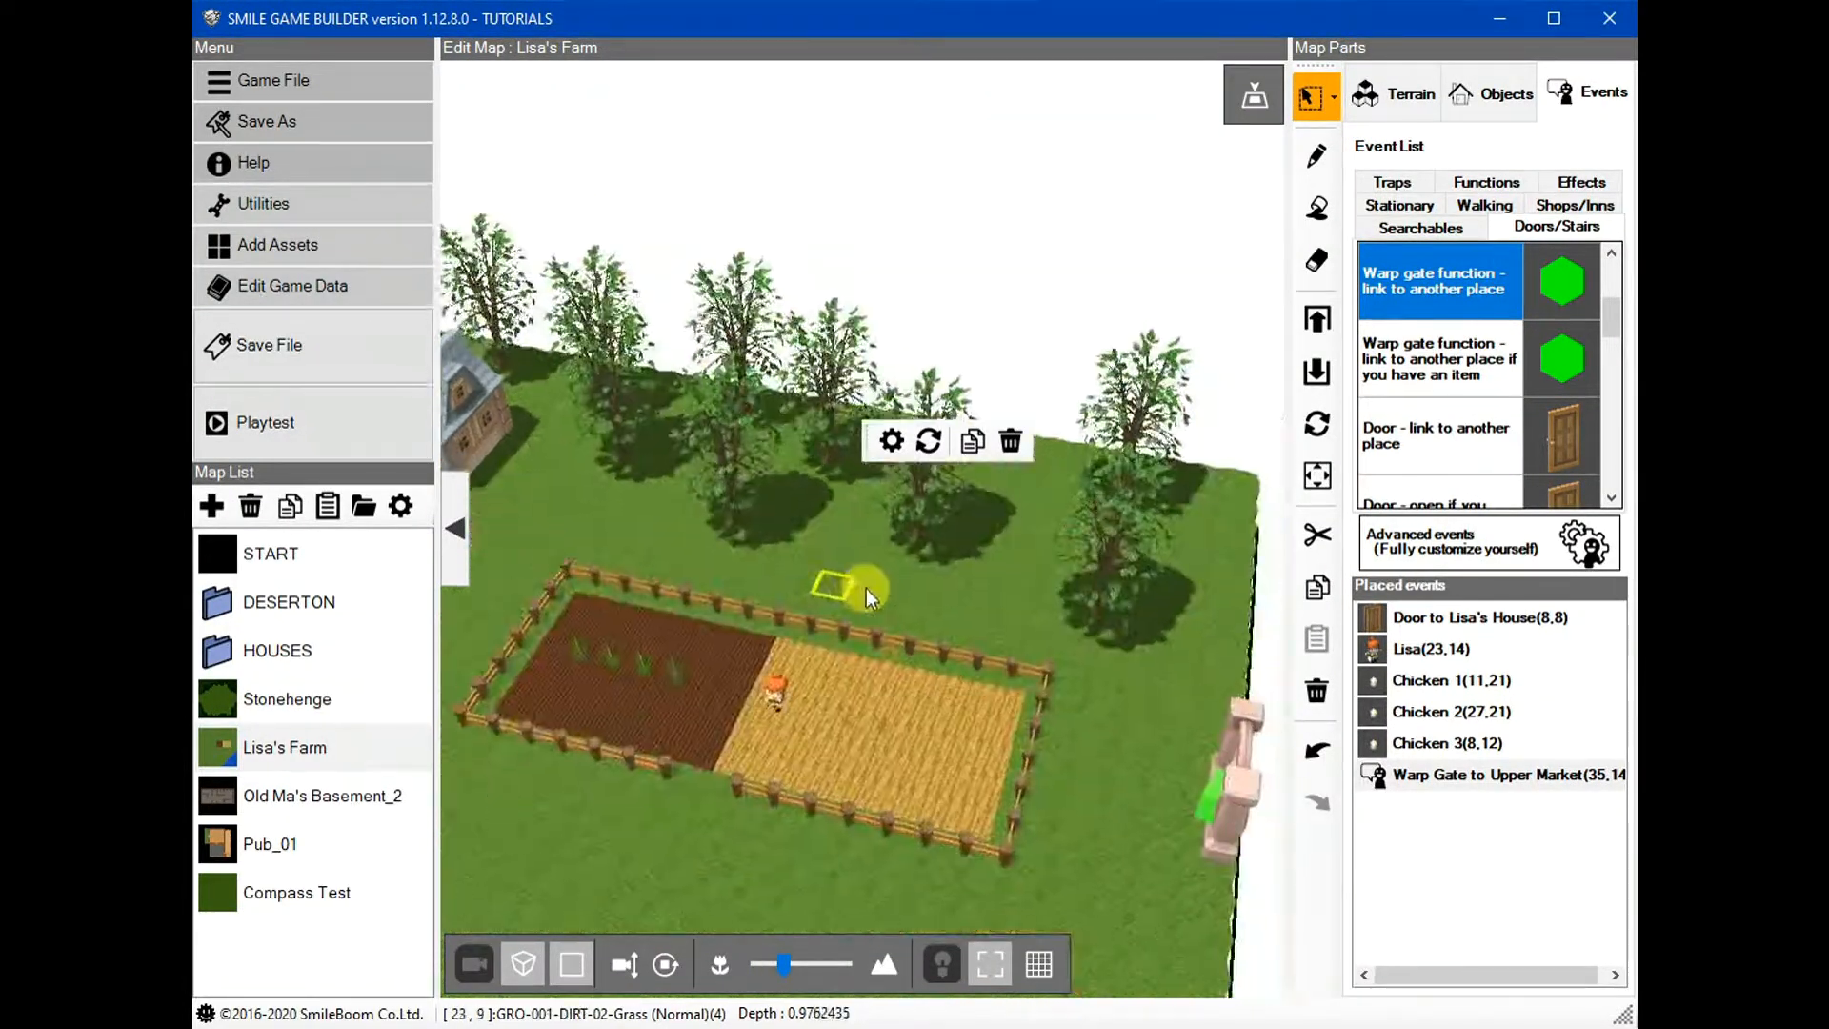
right_drag(786, 836, 842, 788)
scroll(840, 787, up, 3)
scroll(840, 788, down, 3)
mouse_move(839, 785)
right_down()
mouse_move(879, 776)
mouse_move(746, 798)
mouse_move(852, 770)
right_up()
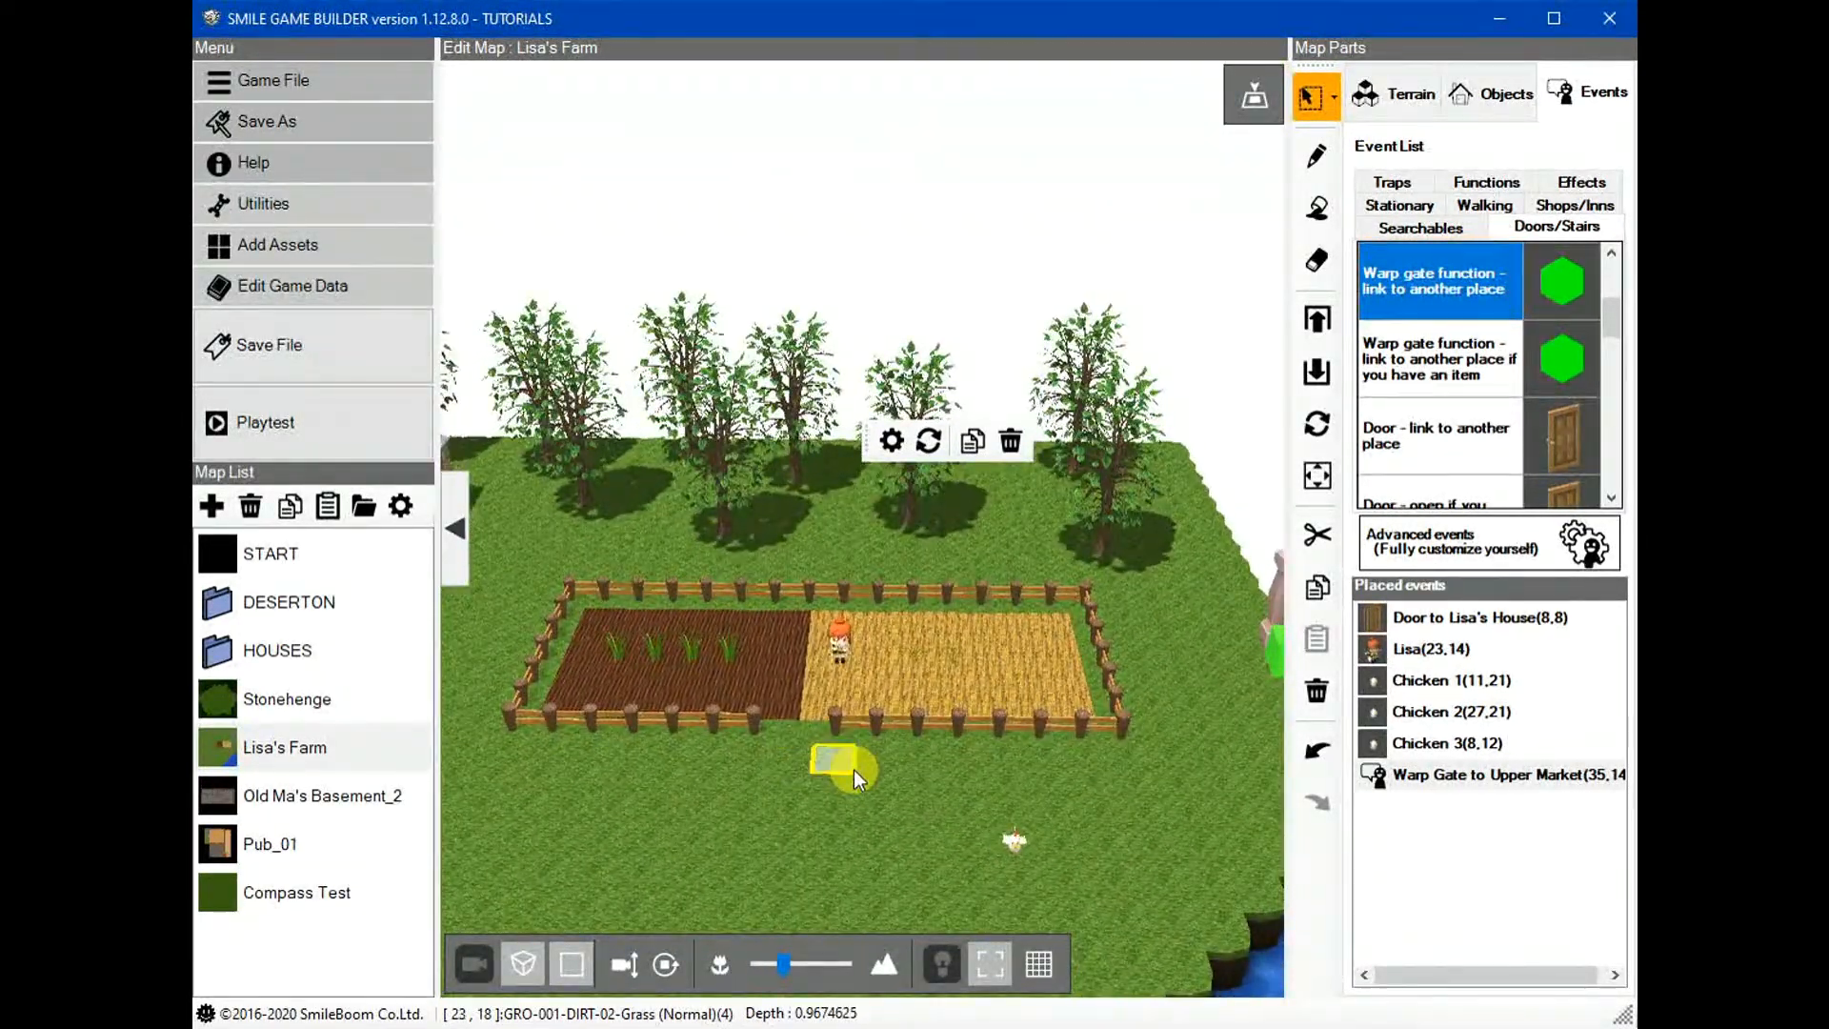
scroll(853, 770, up, 2)
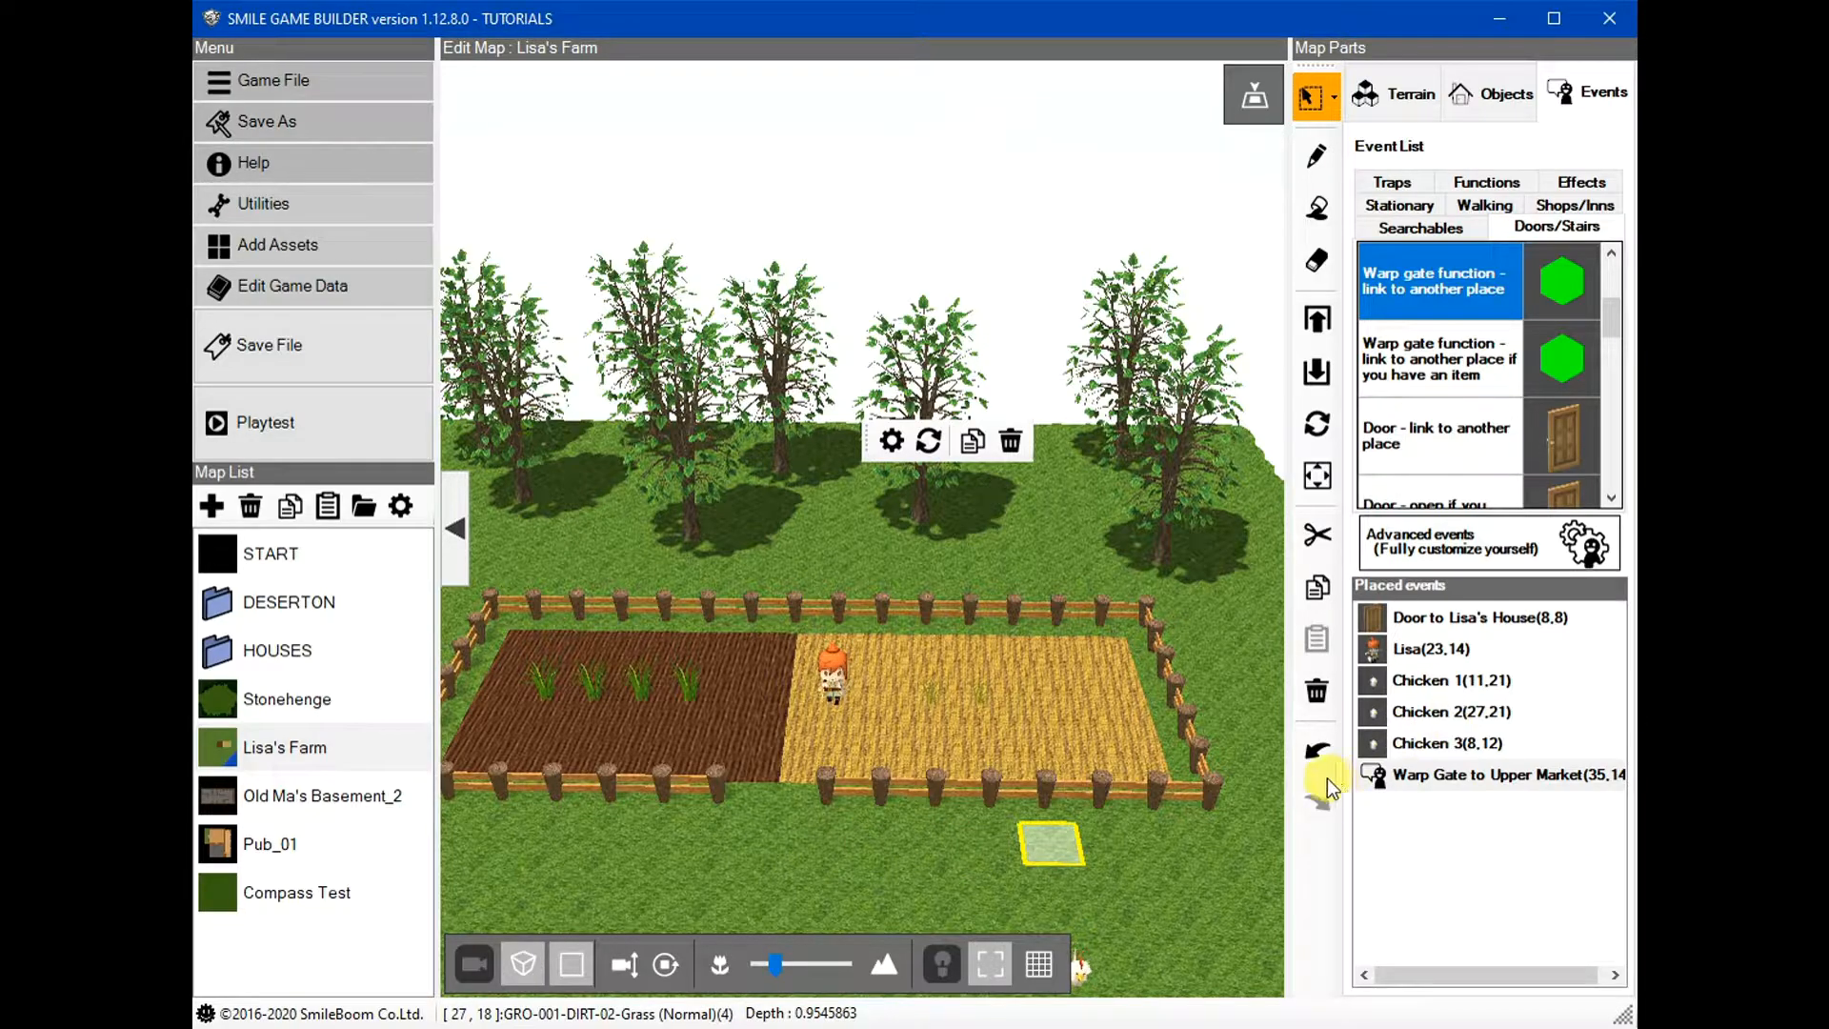
right_drag(783, 845, 856, 794)
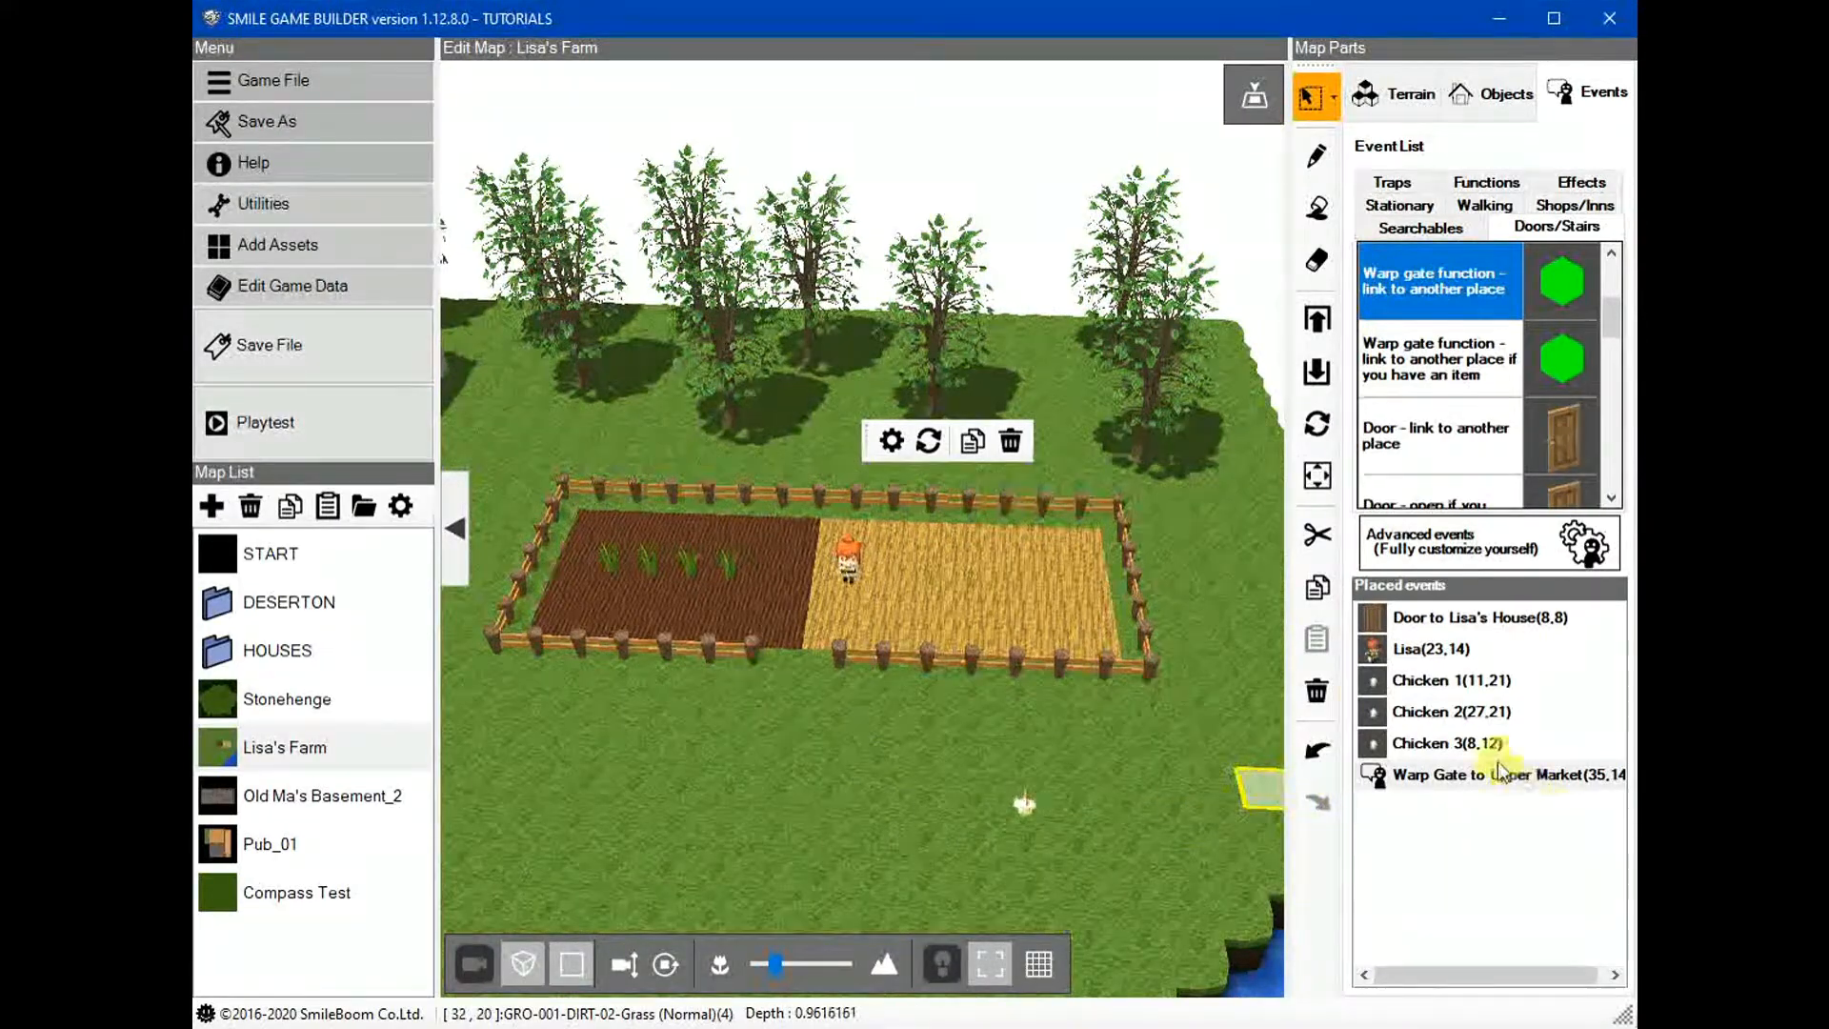
Open the Chicken 1 event and examine its Advanced Variable Box Op random number settings without changing them
double_click(1383, 684)
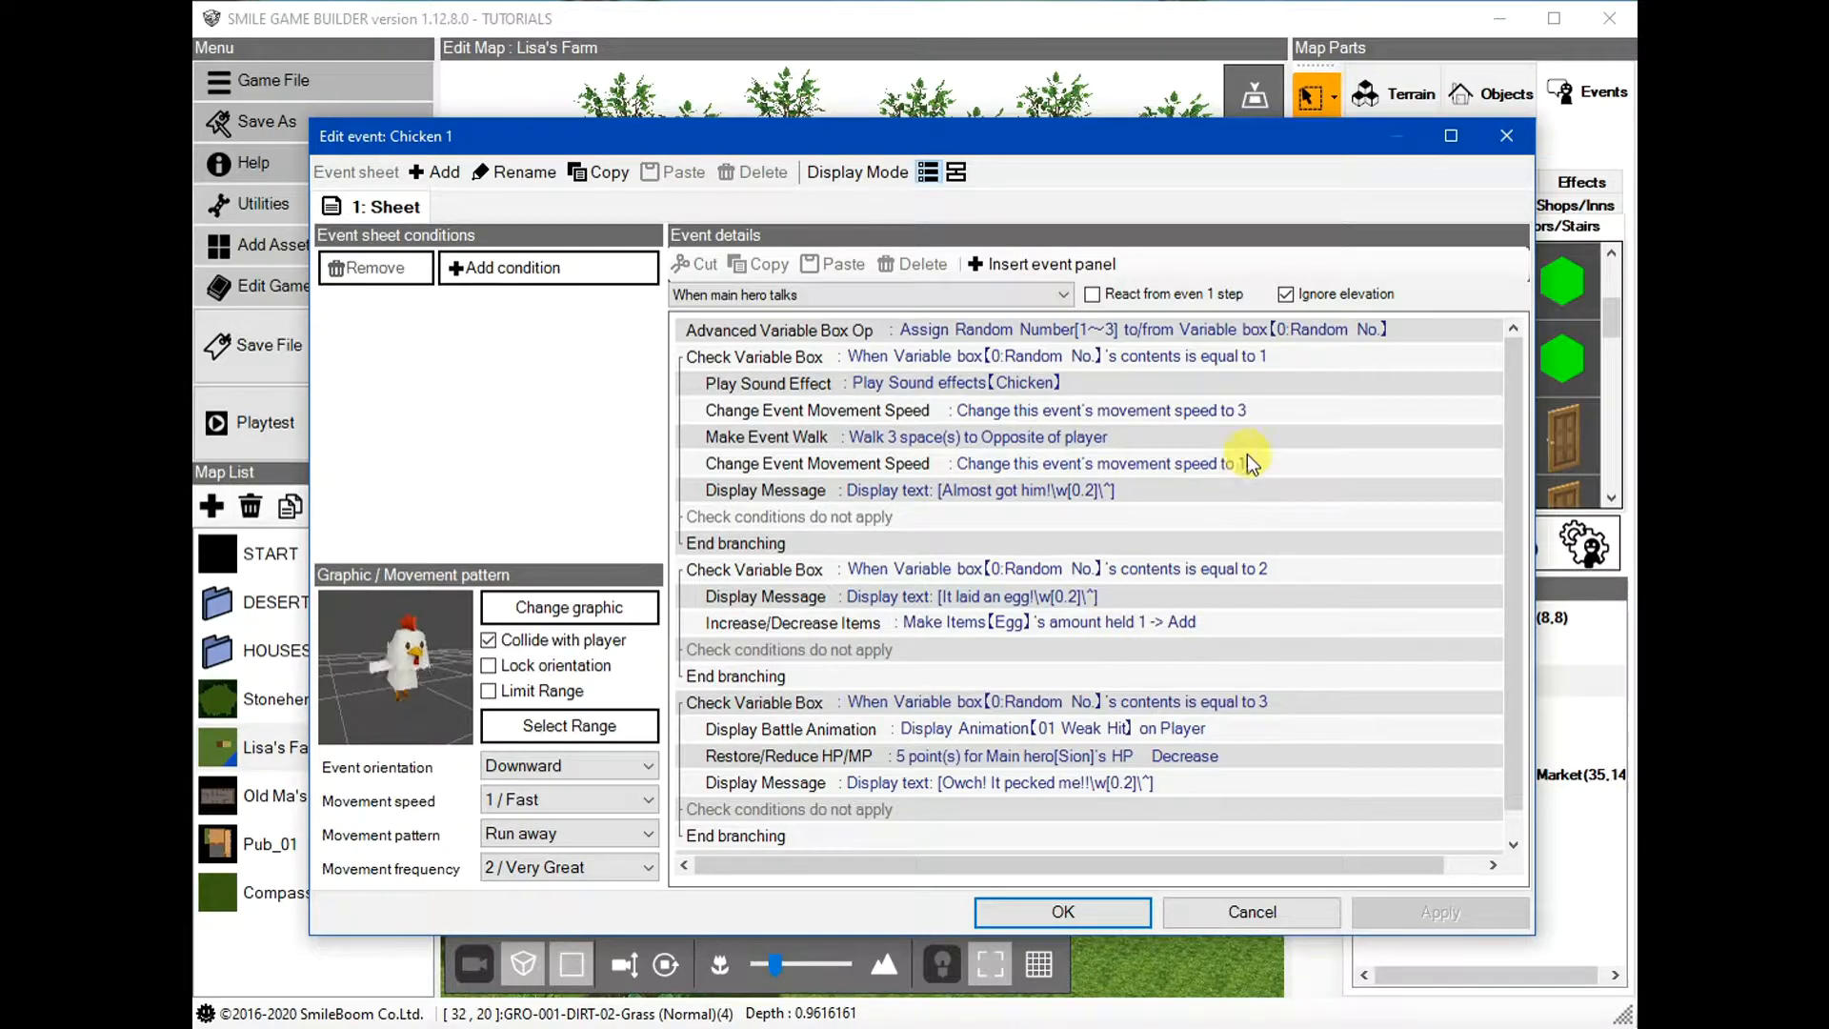
click(1016, 328)
double_click(1016, 328)
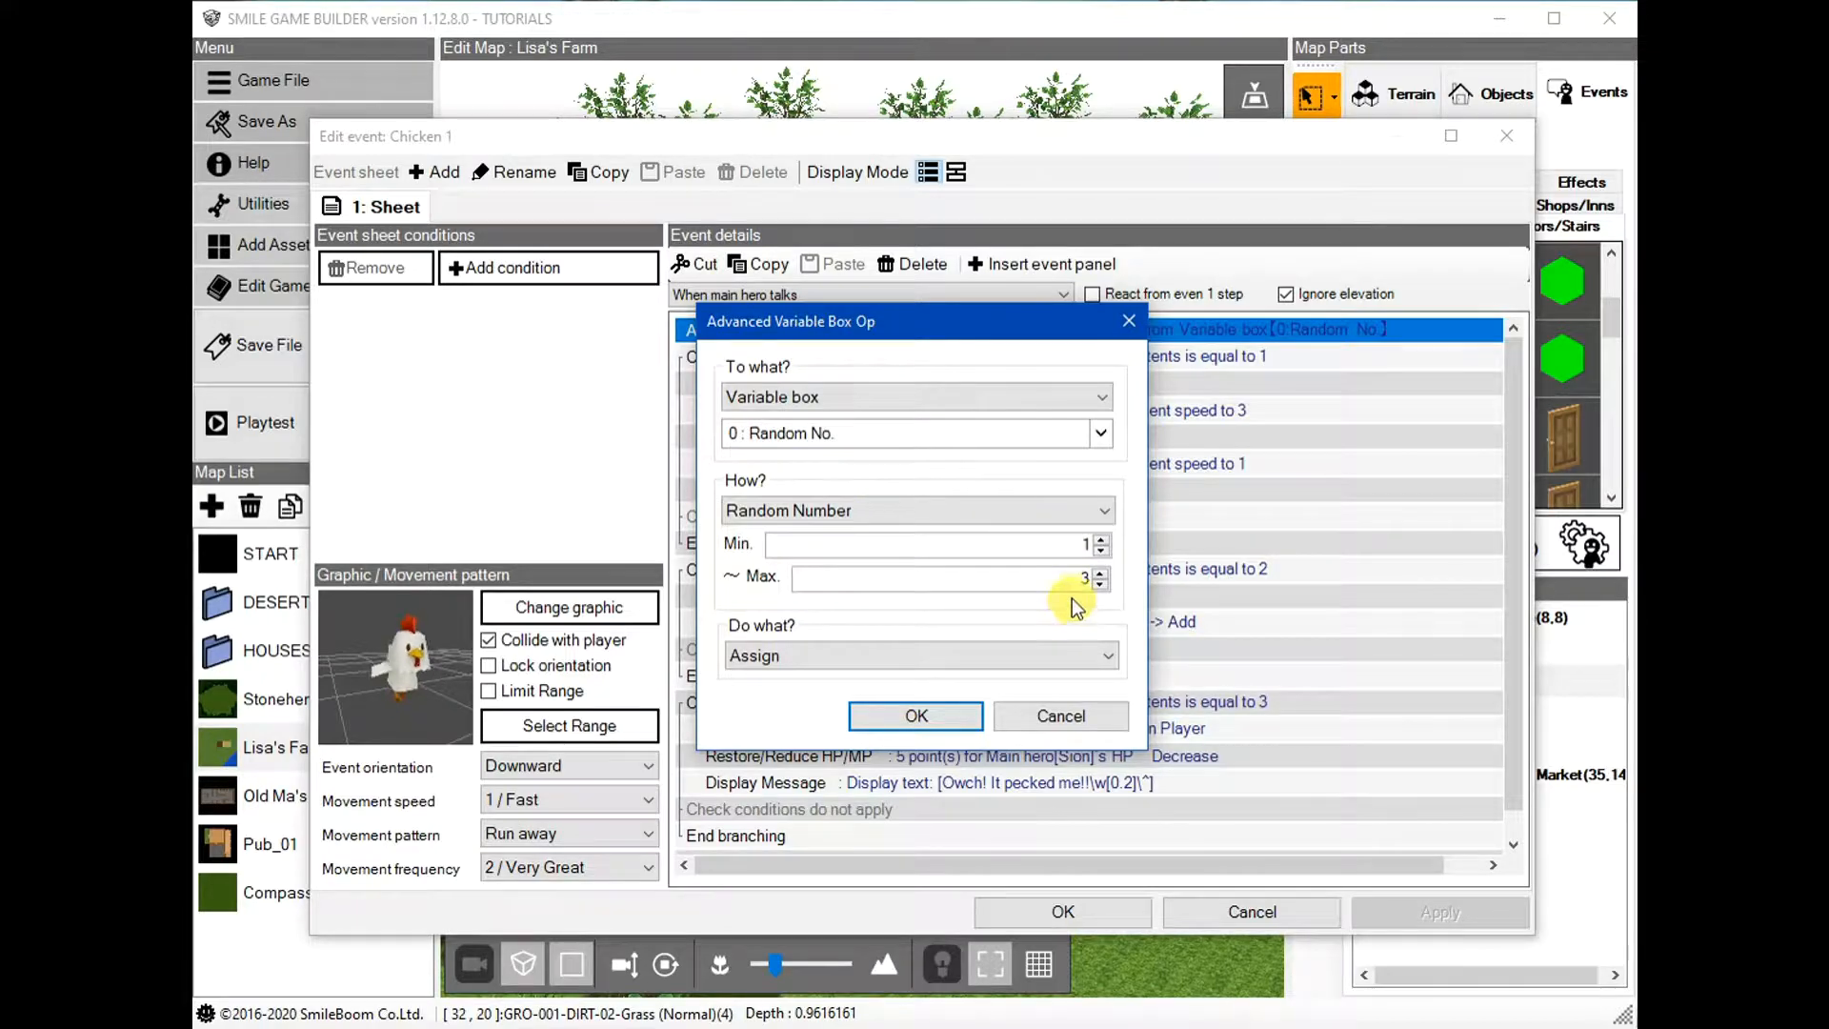
click(1076, 713)
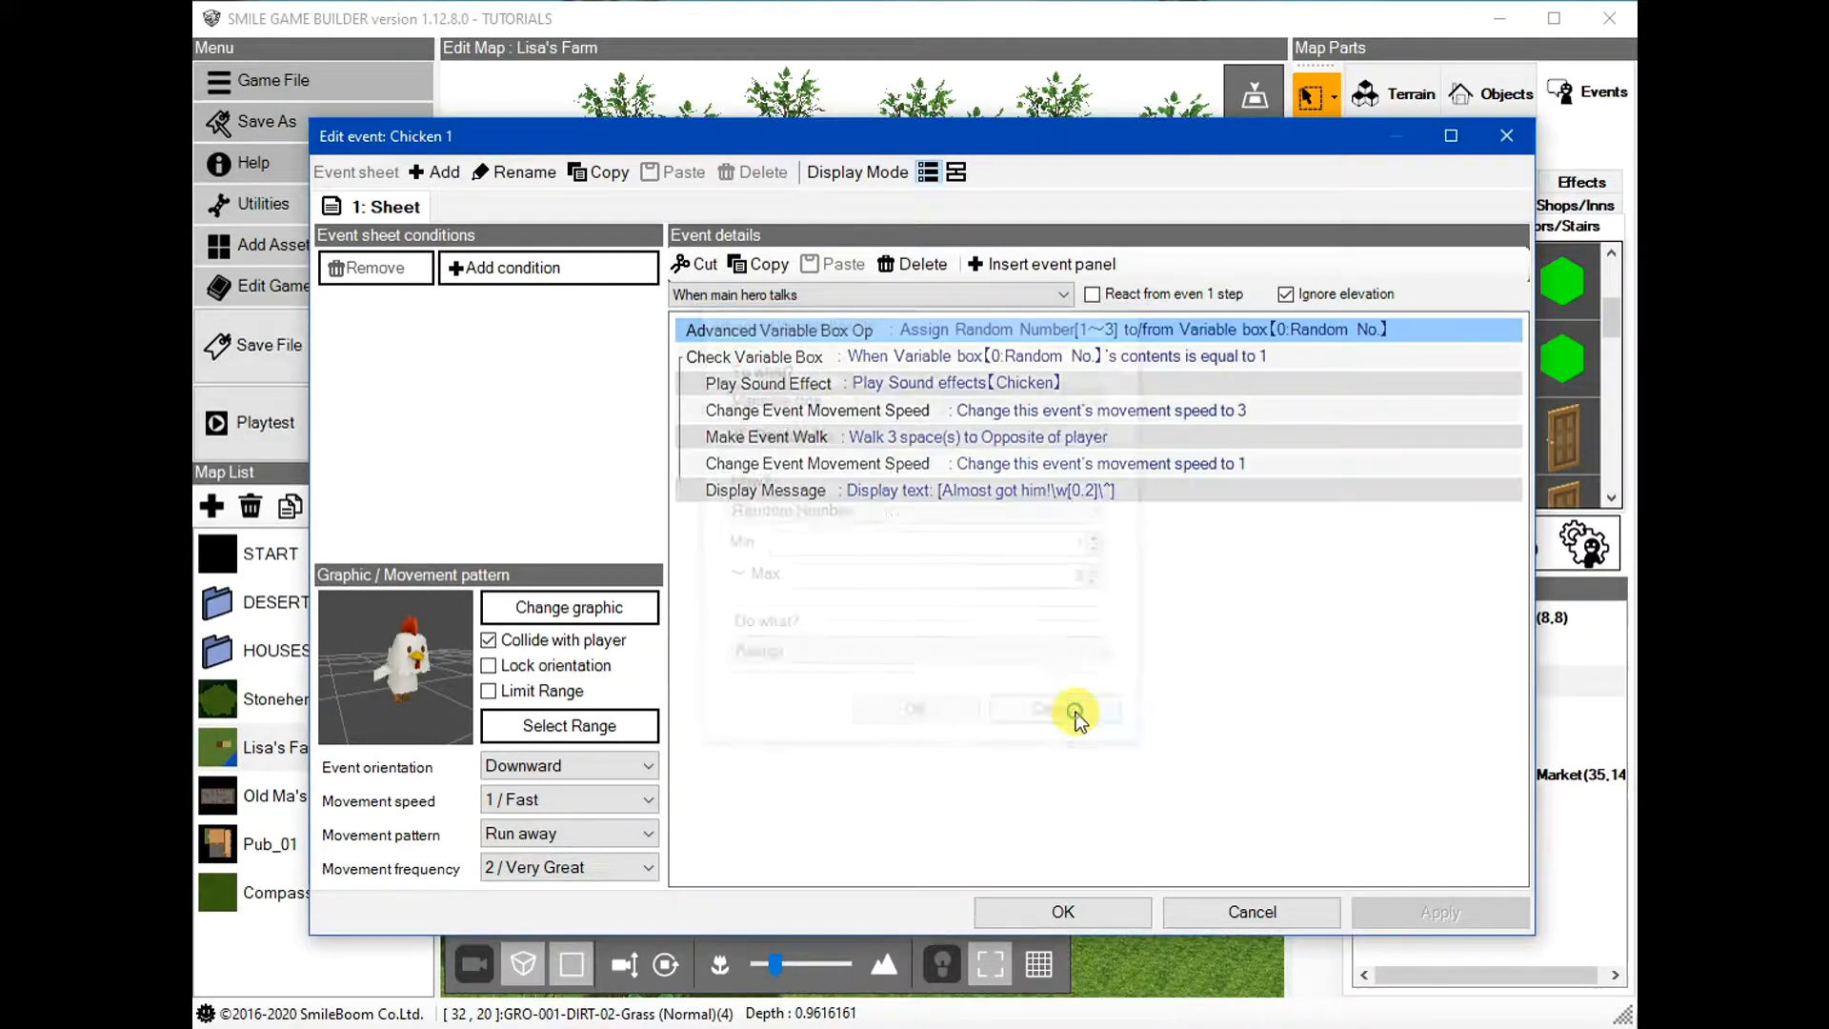
Examine the branch for random number 1 and test play its Chicken sound effect, leaving the sound settings unchanged
click(1028, 357)
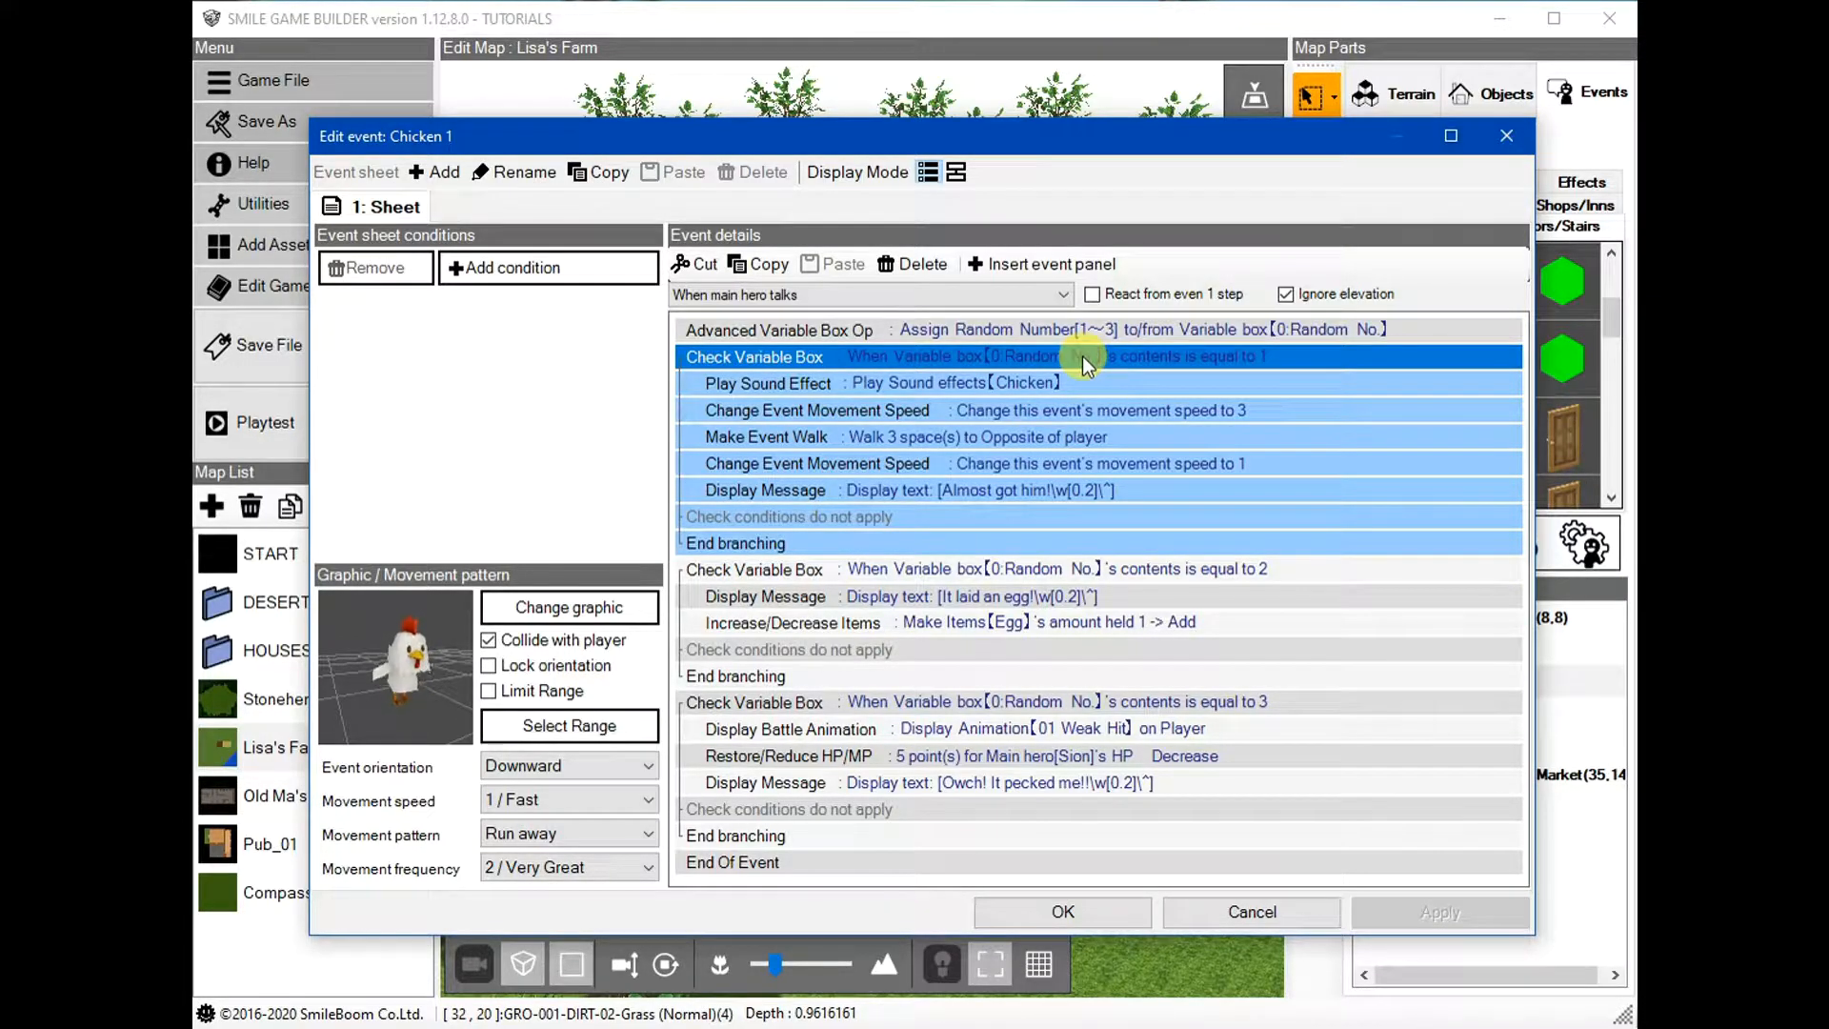
double_click(943, 385)
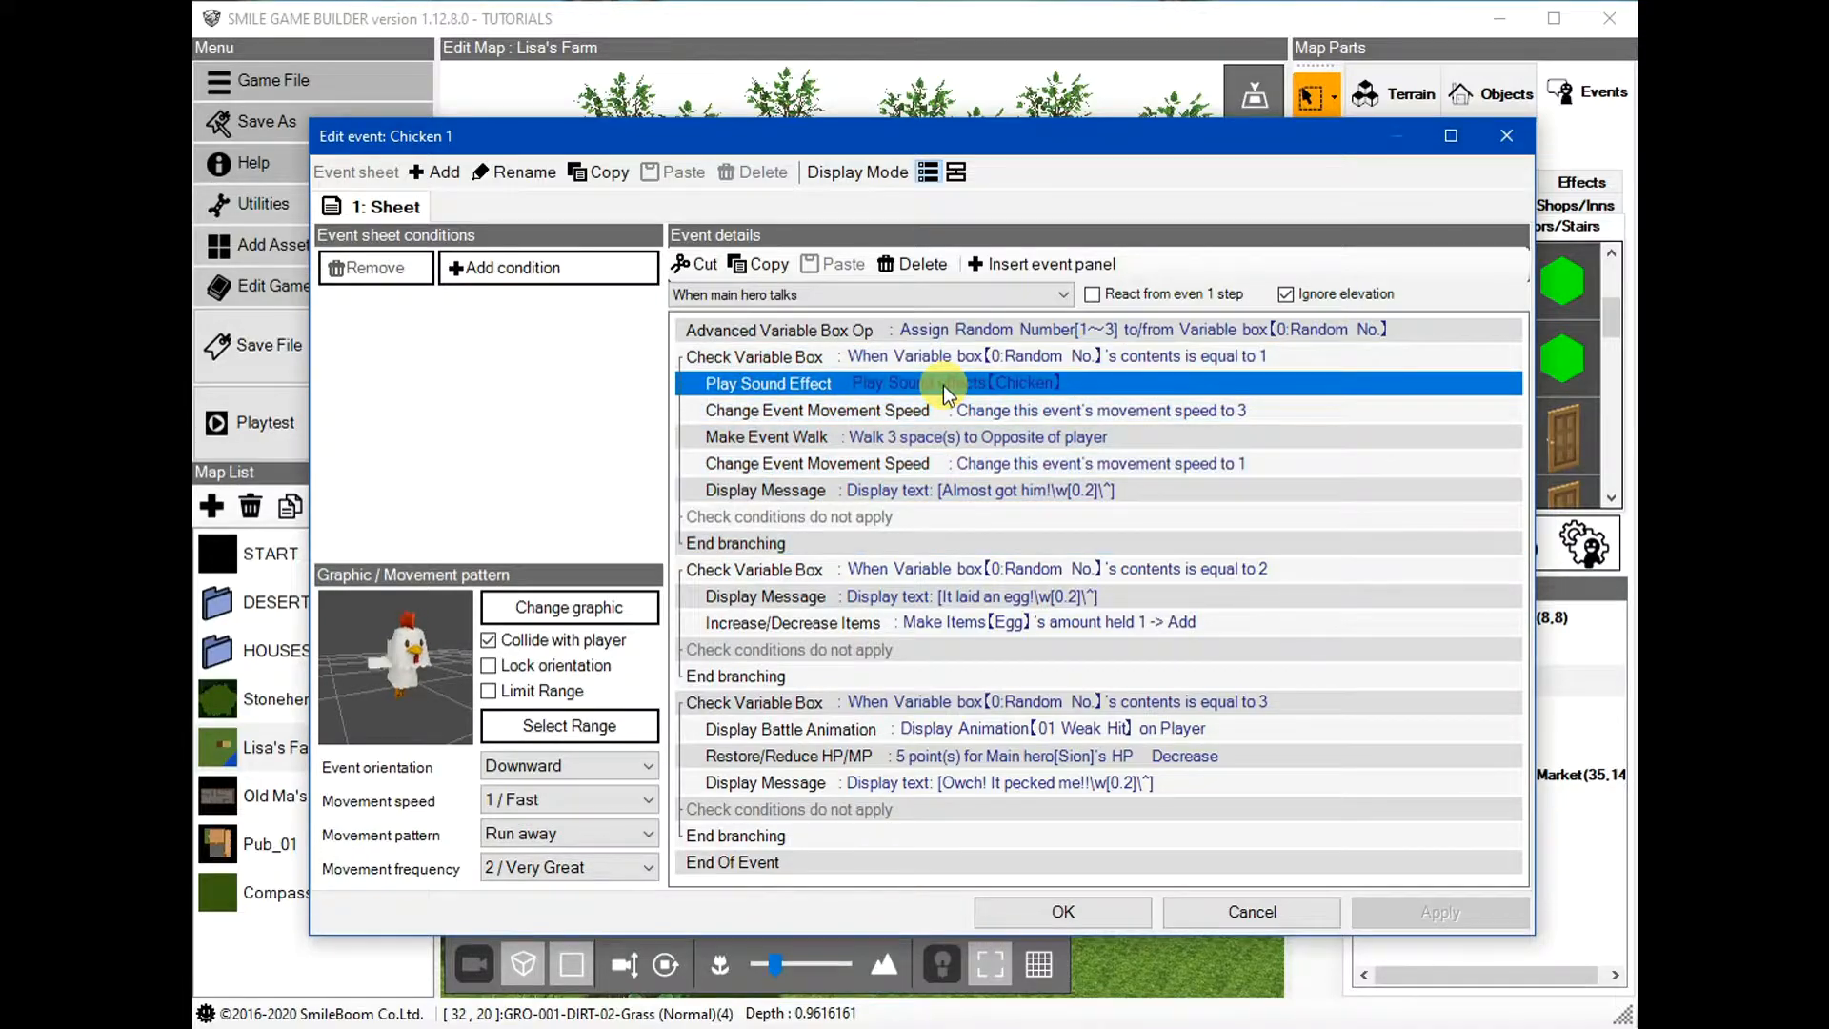
click(854, 467)
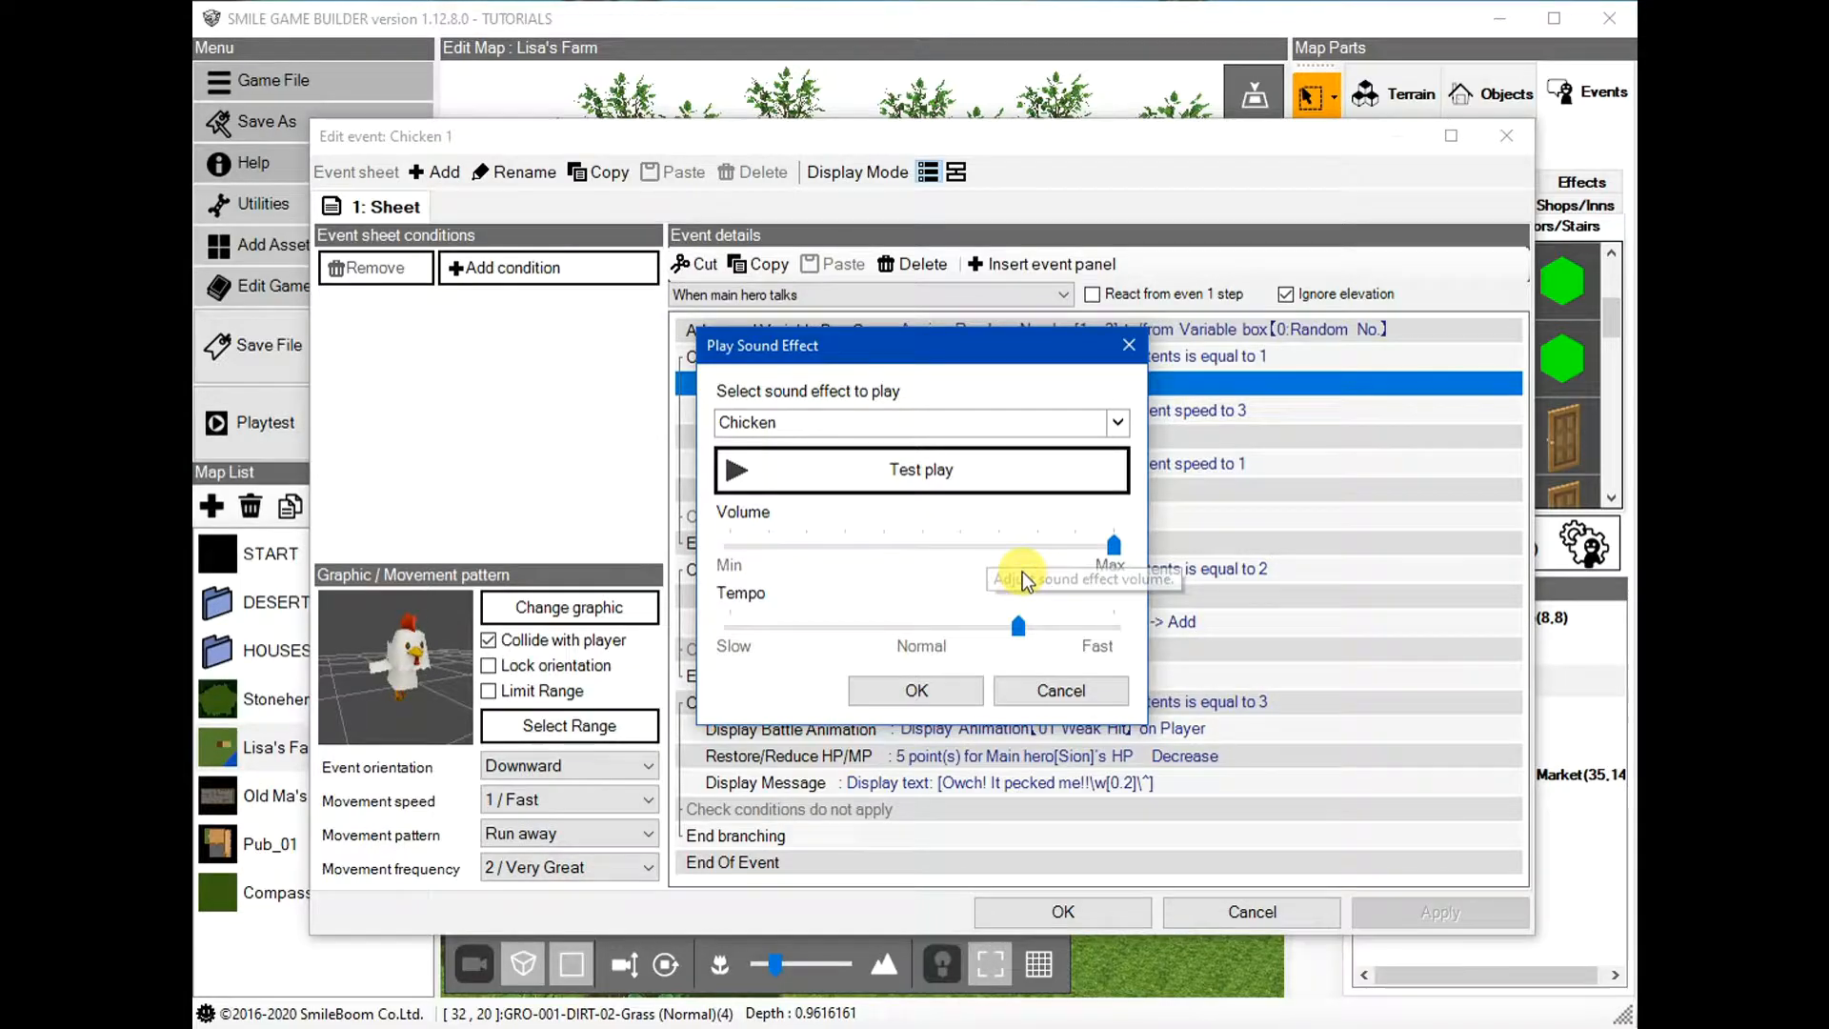
click(1061, 691)
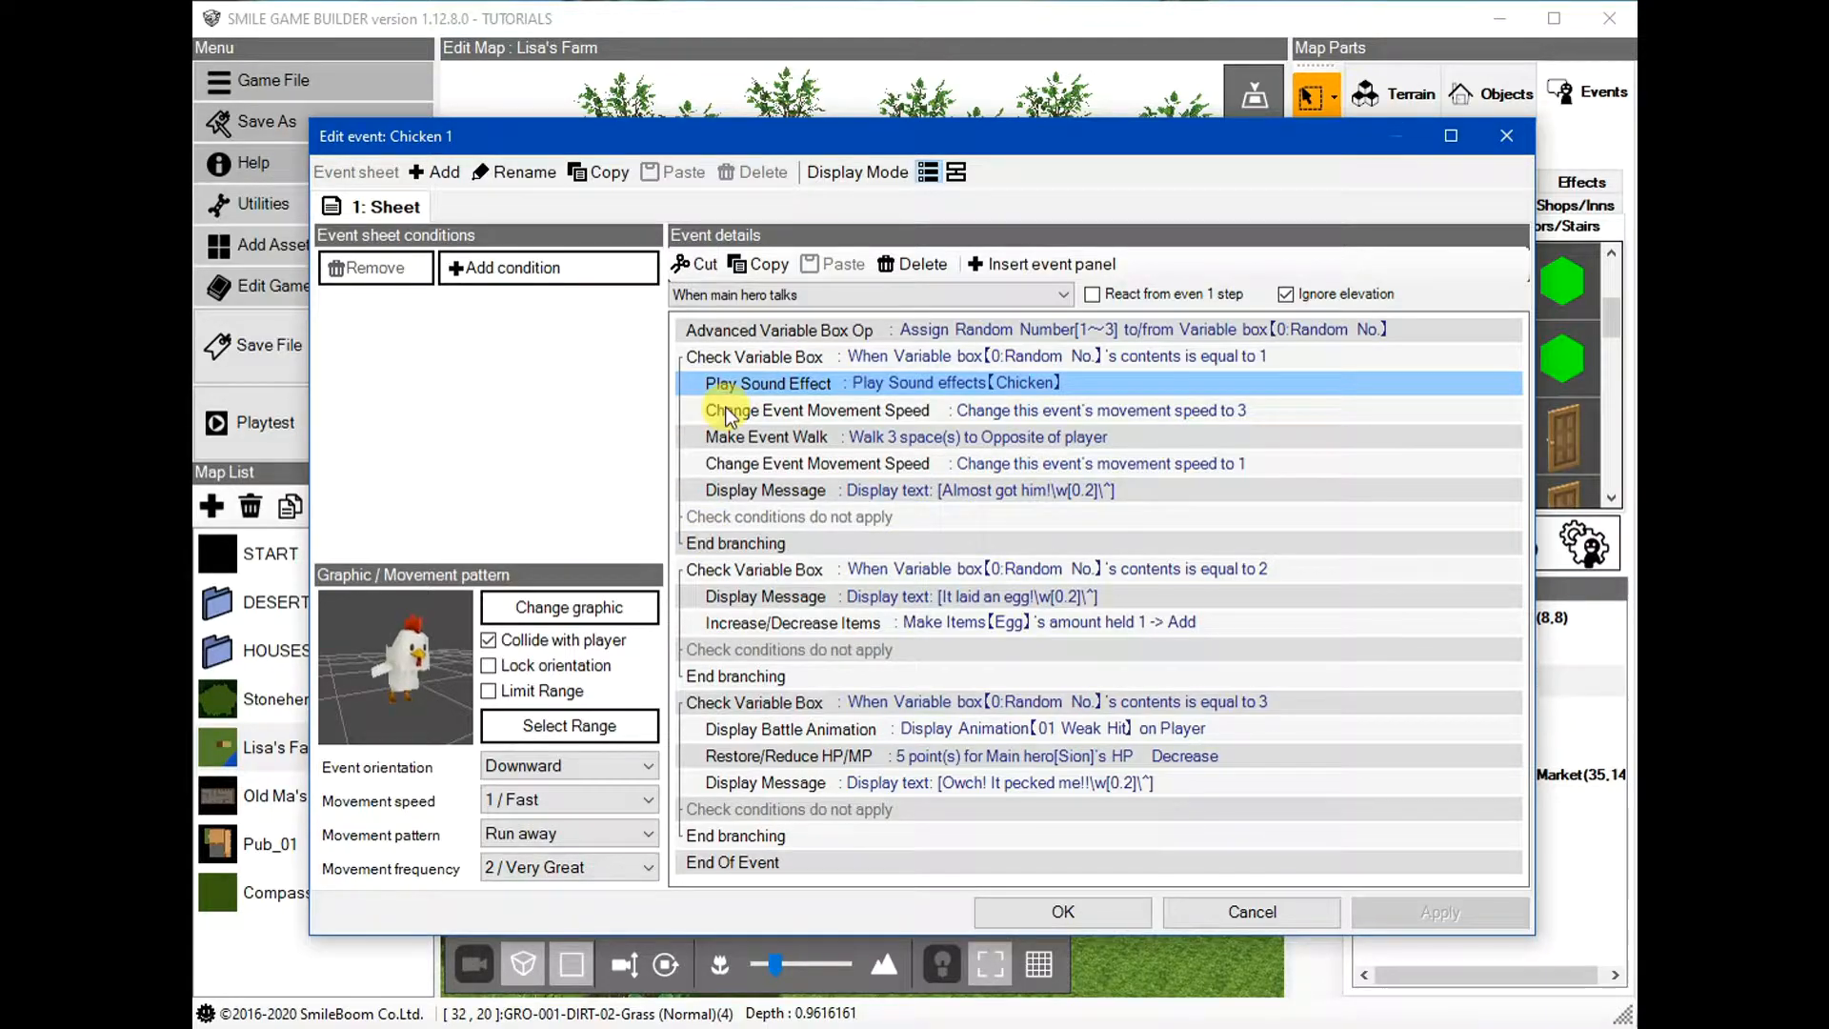
Review the movement speed, Make Event Walk and Display Message panels in the random number 1 branch without changes
click(980, 412)
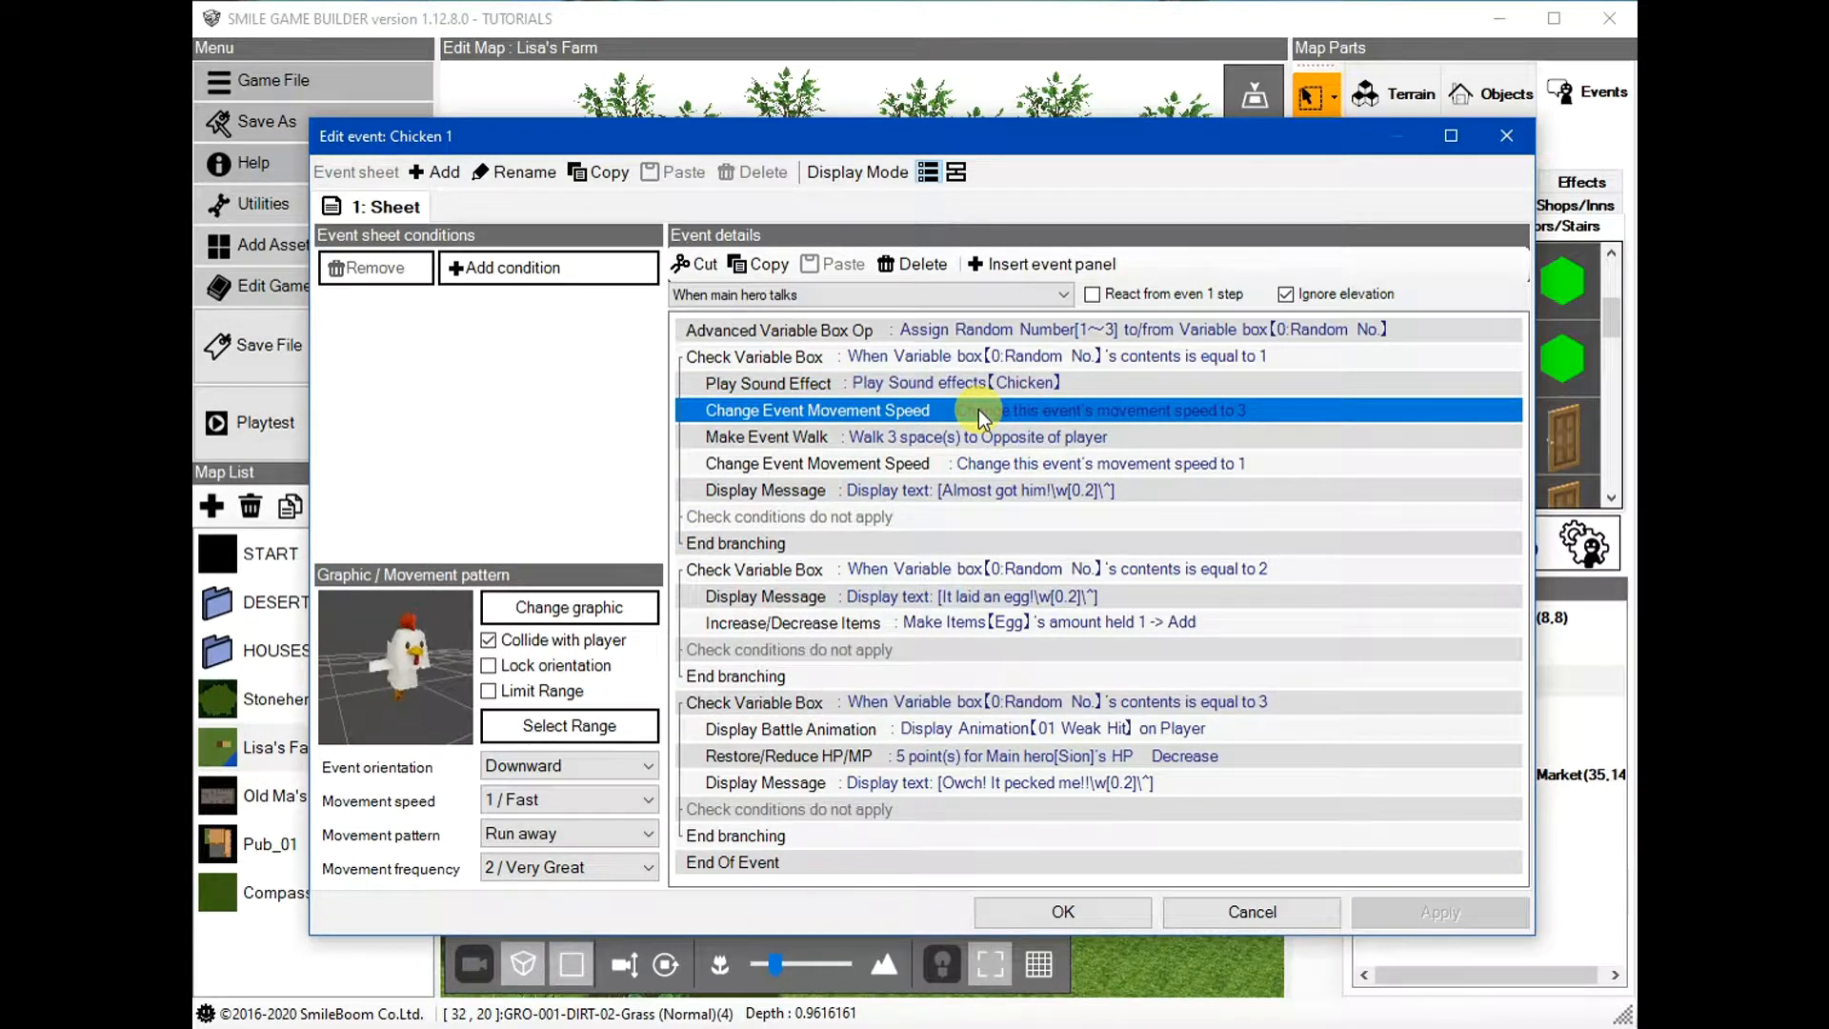
click(925, 439)
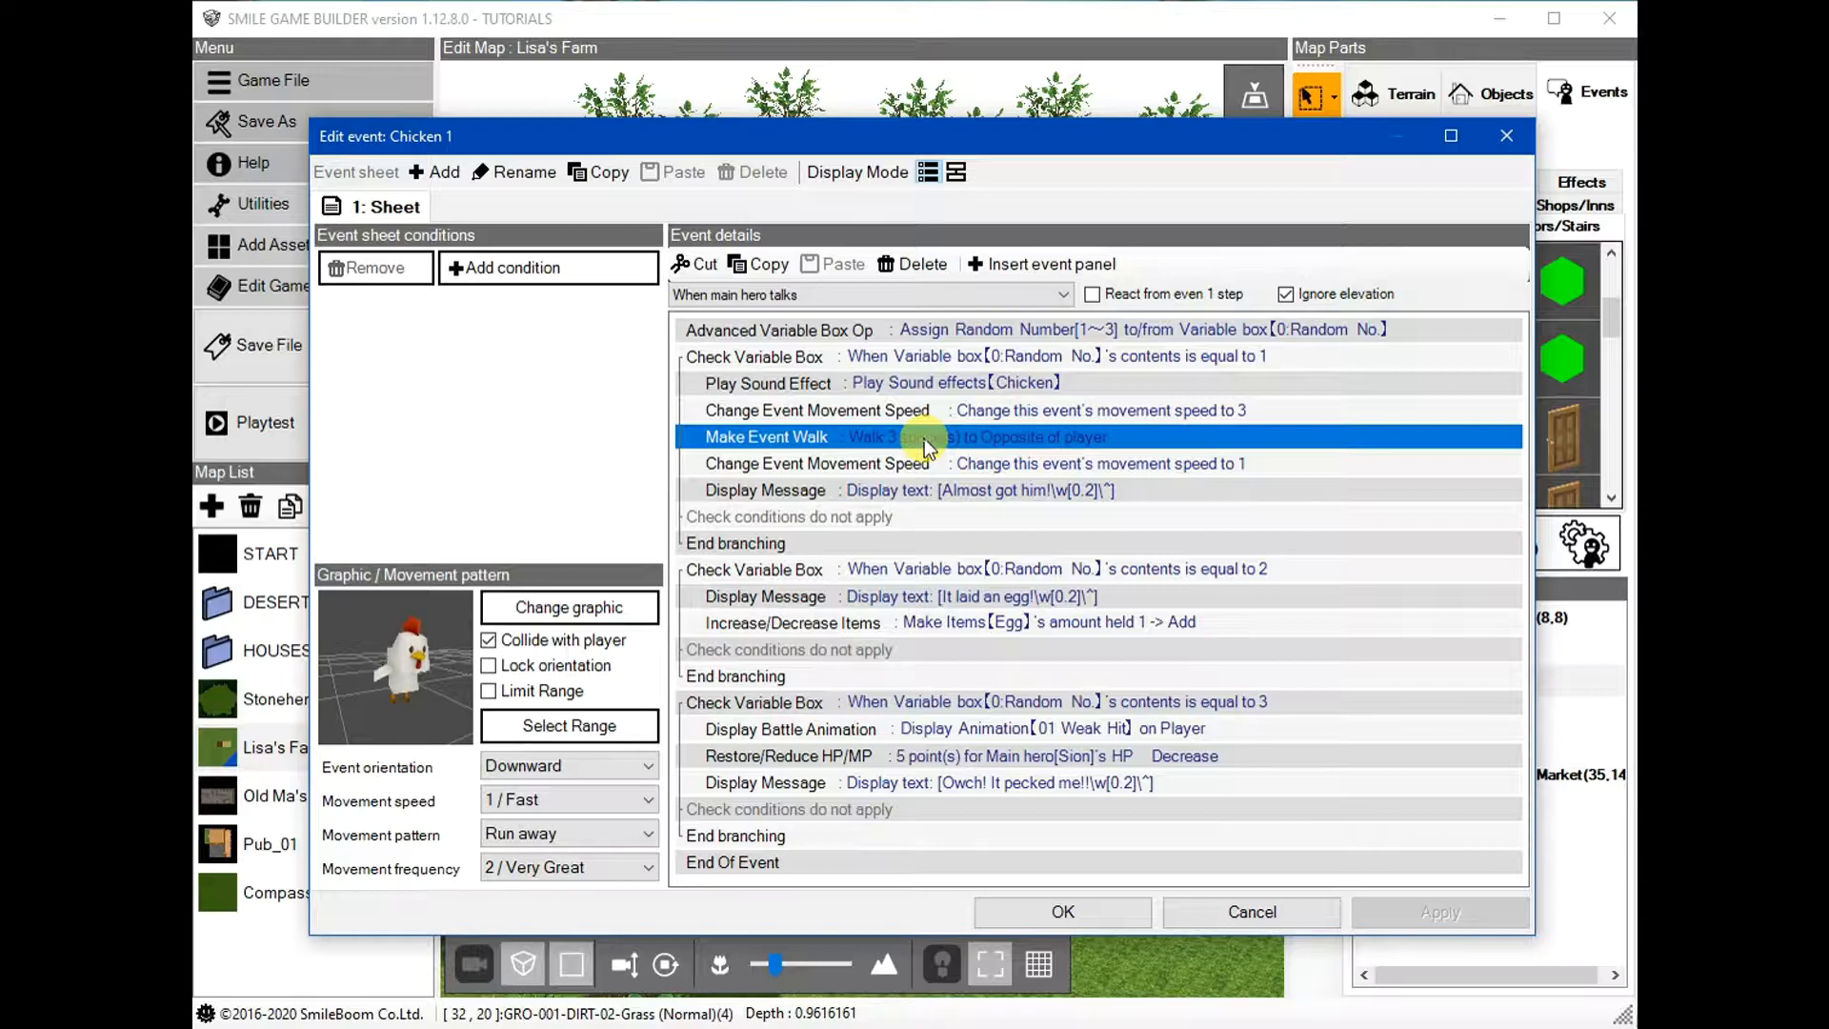
double_click(925, 438)
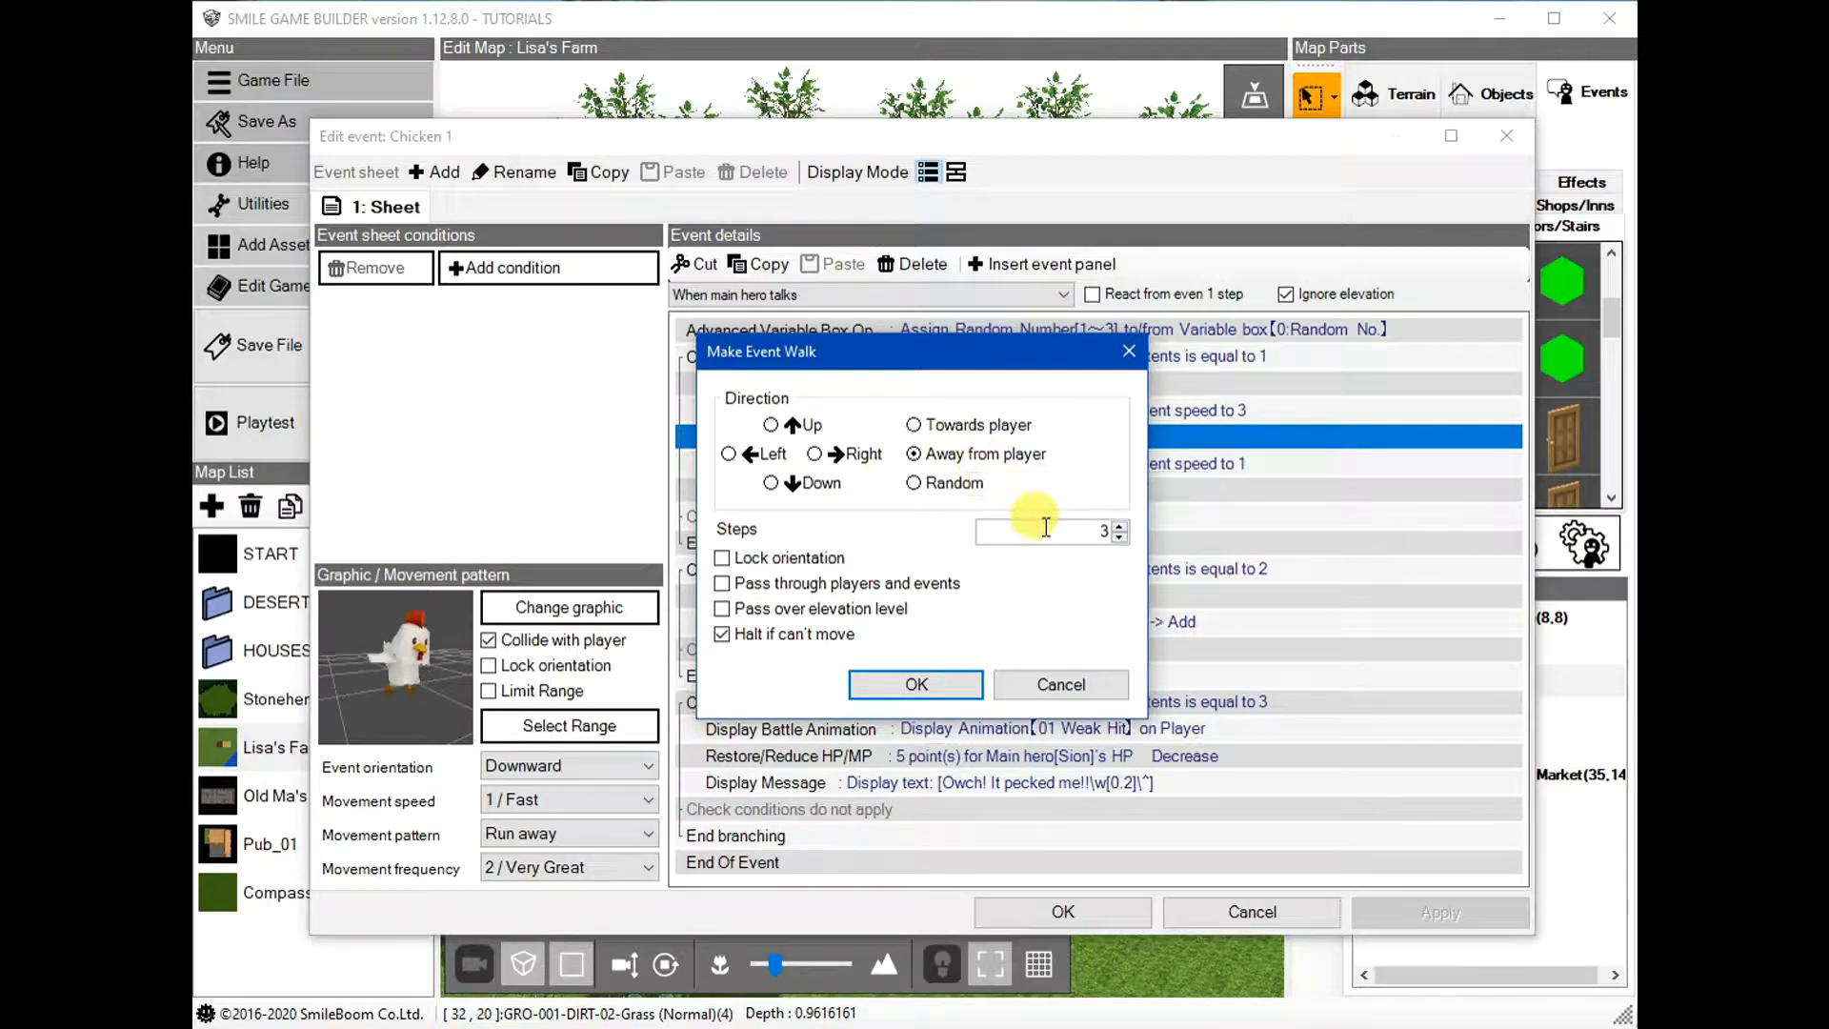
click(1083, 685)
click(1009, 465)
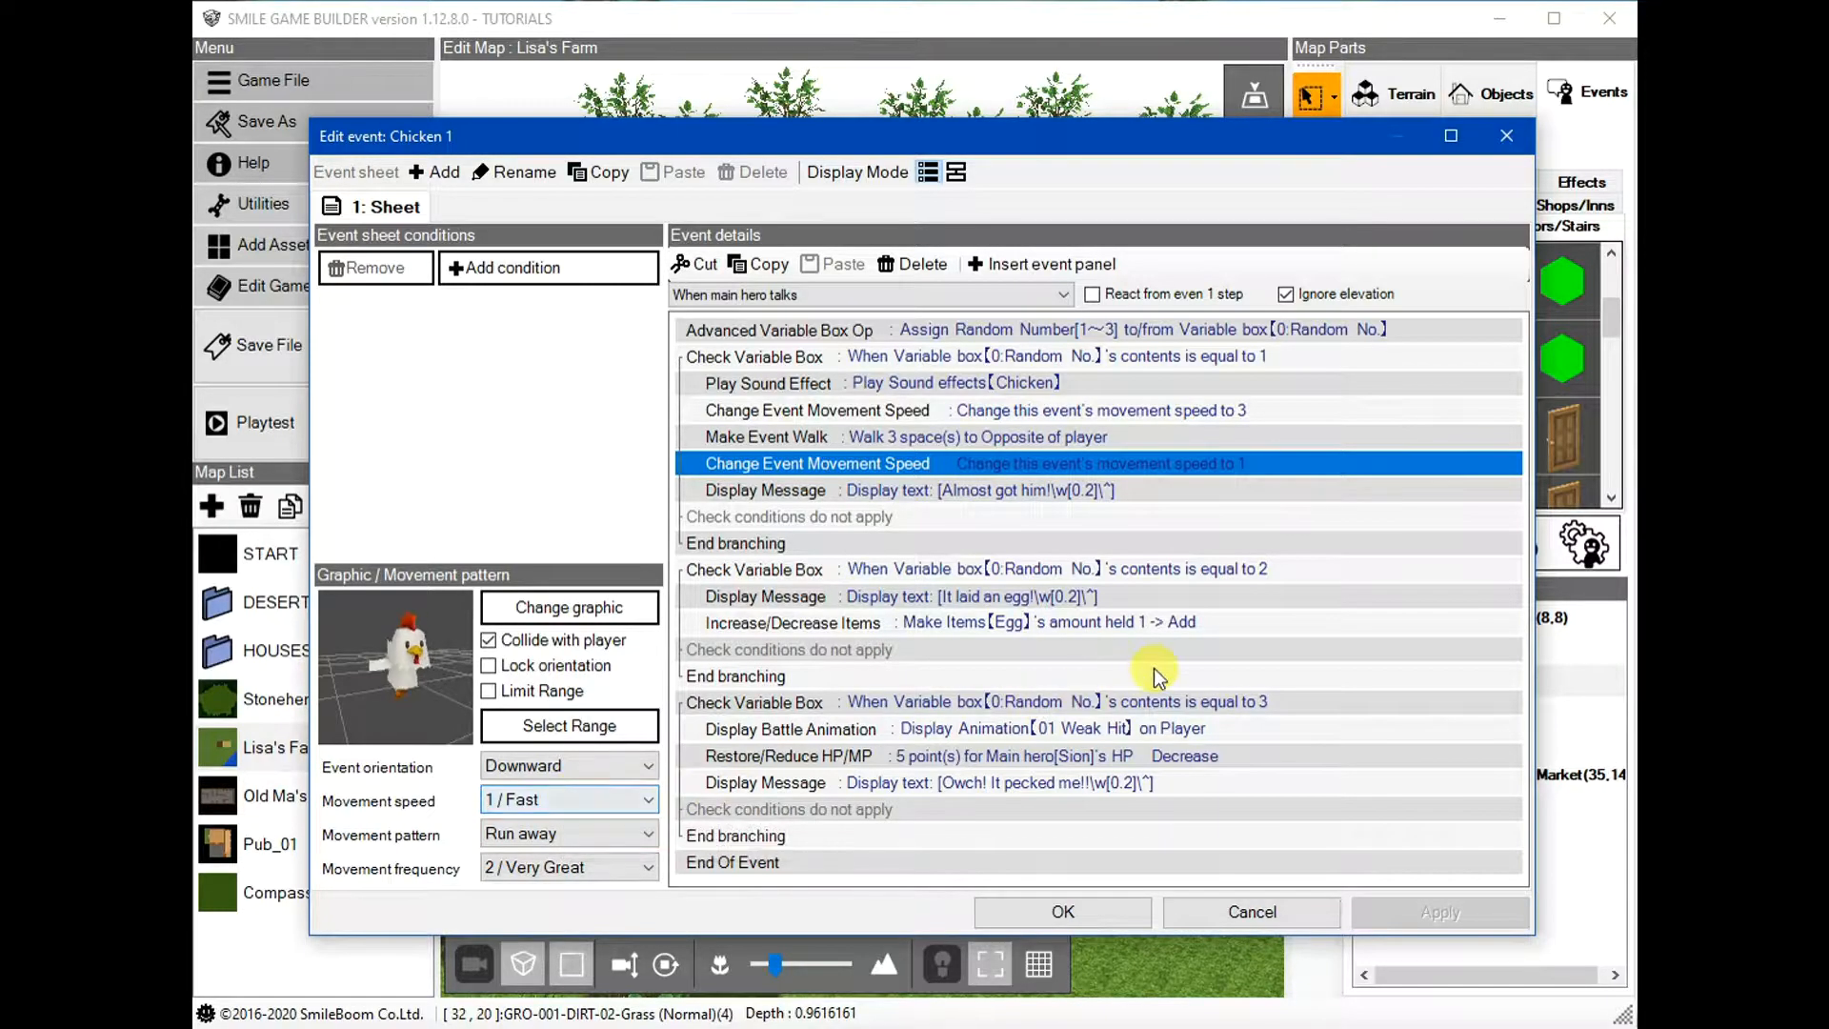
double_click(1056, 489)
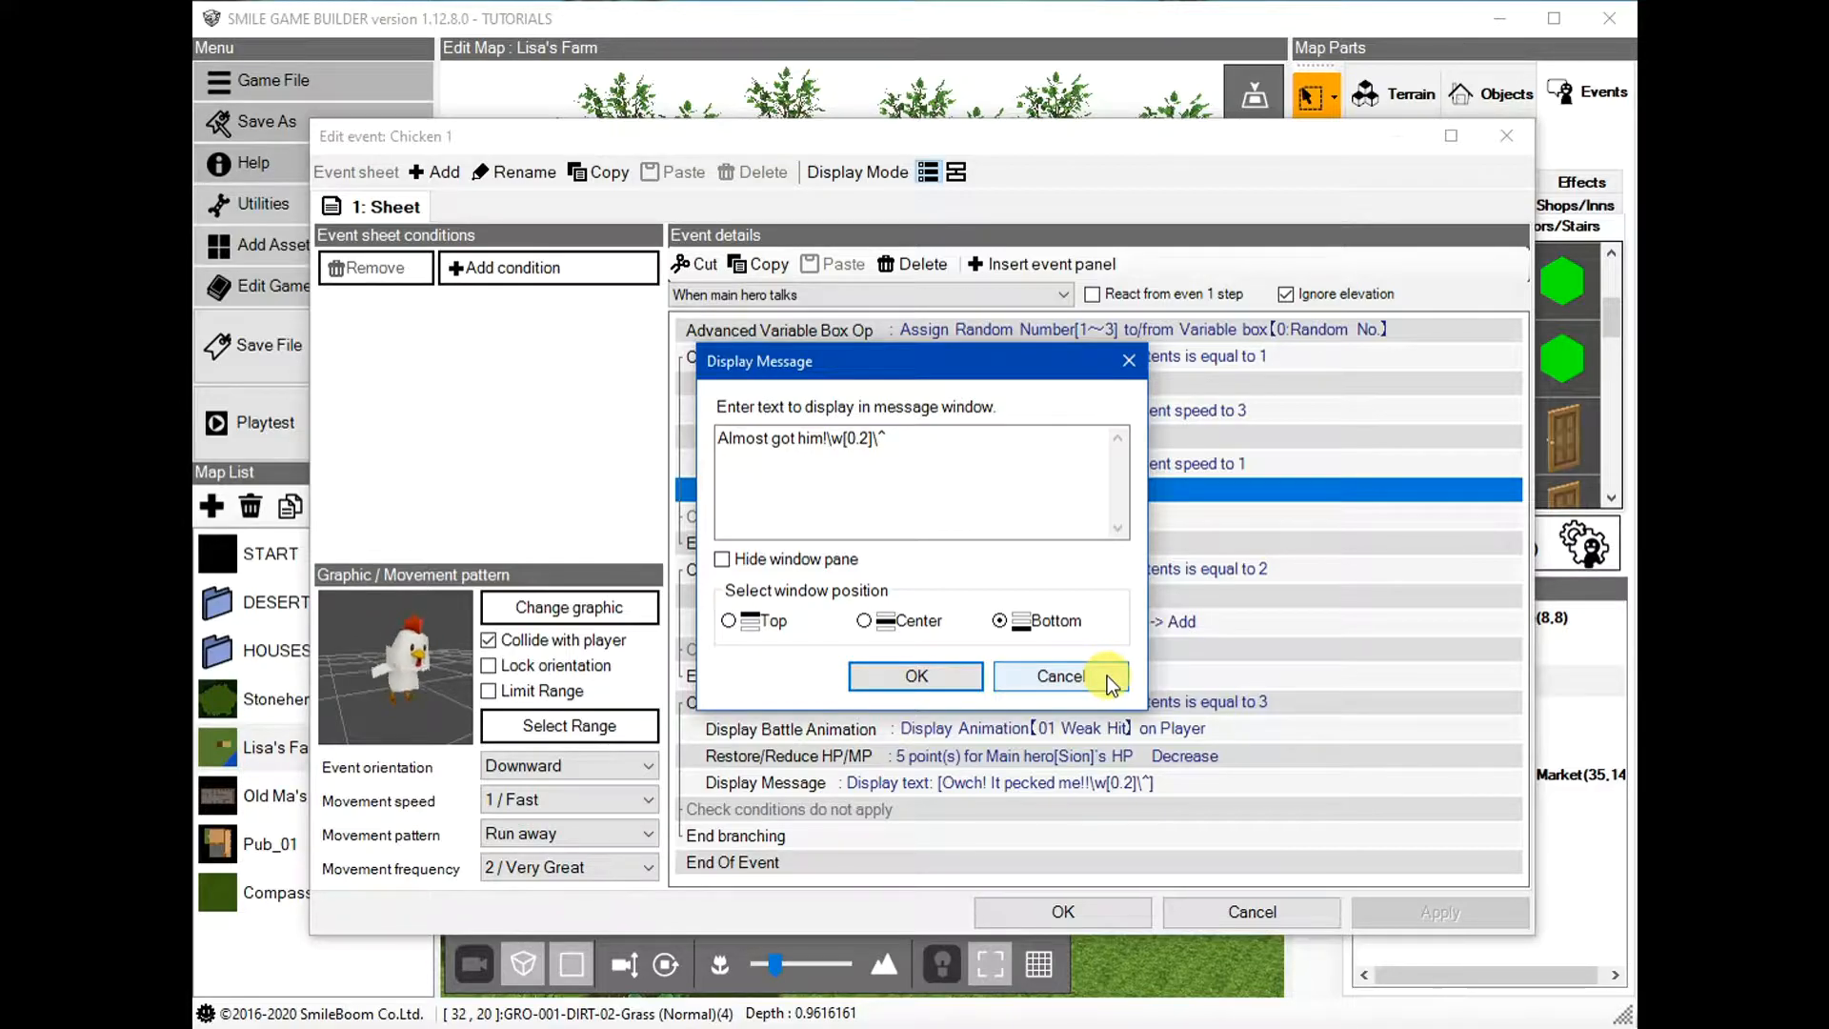
click(1082, 676)
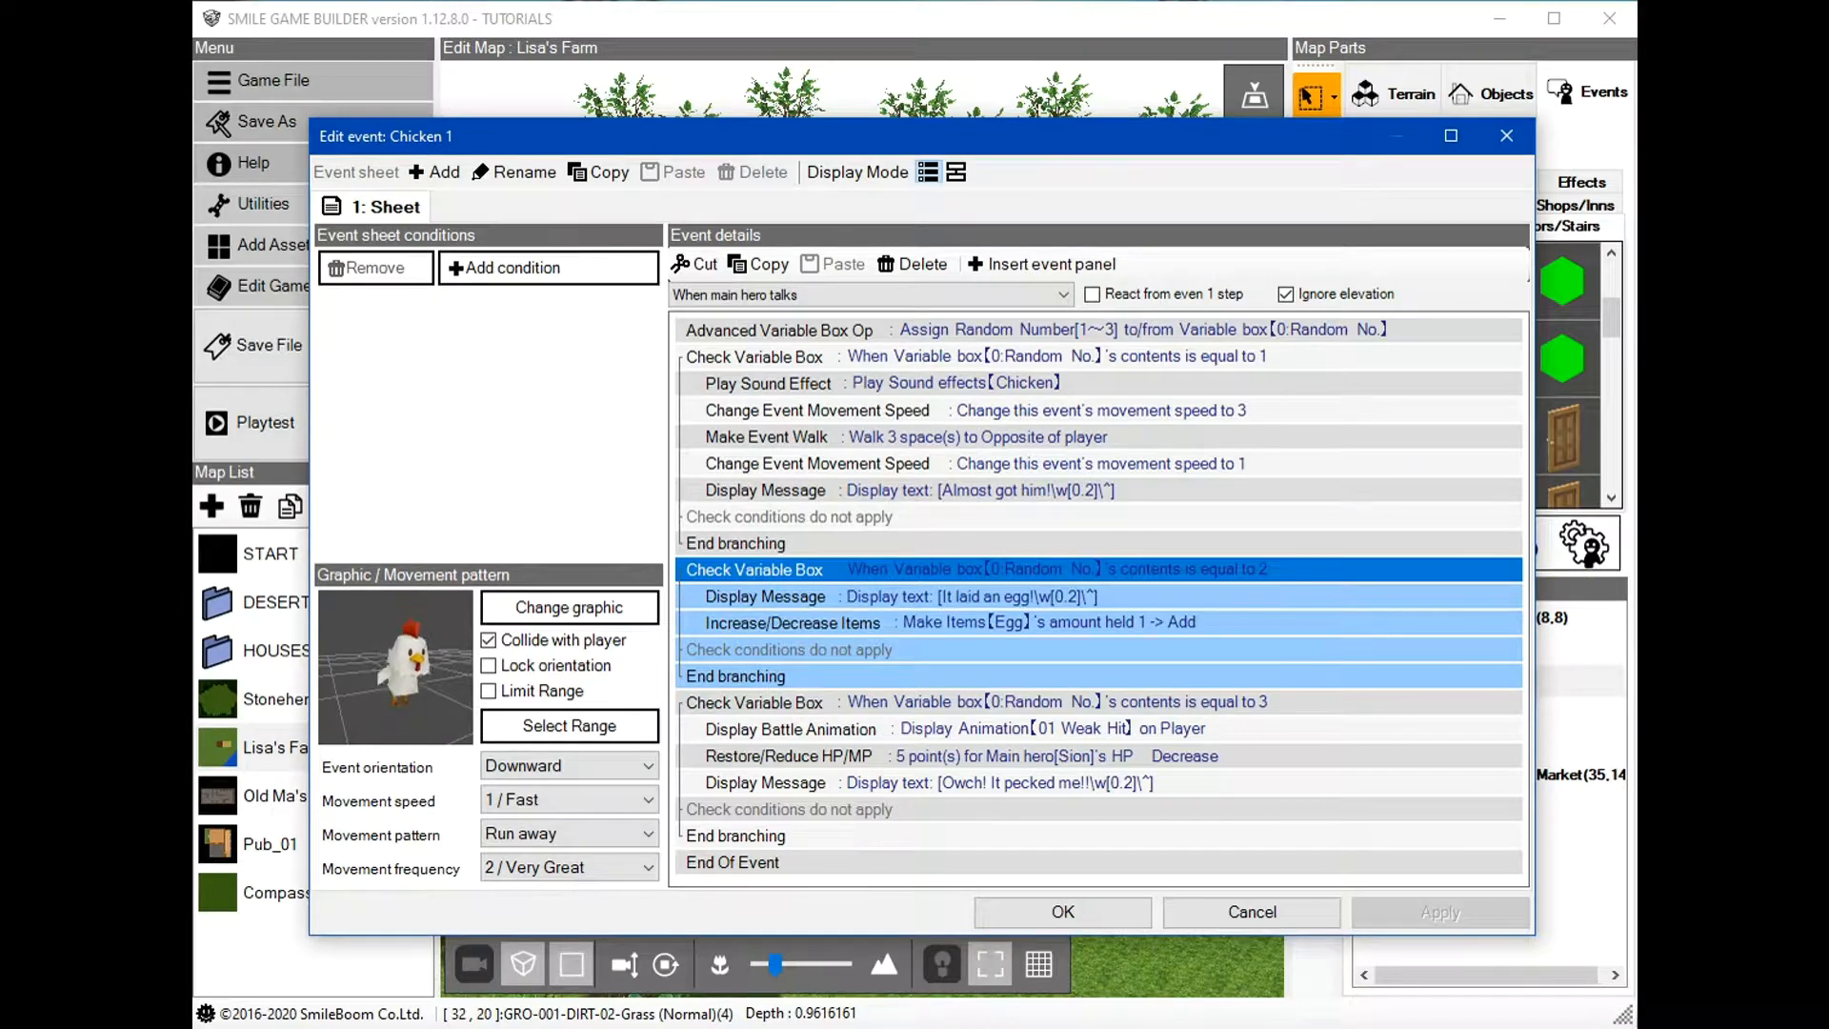
Examine the egg message and the Increase/Decrease Items panel in the random number 2 branch without changing them
double_click(849, 597)
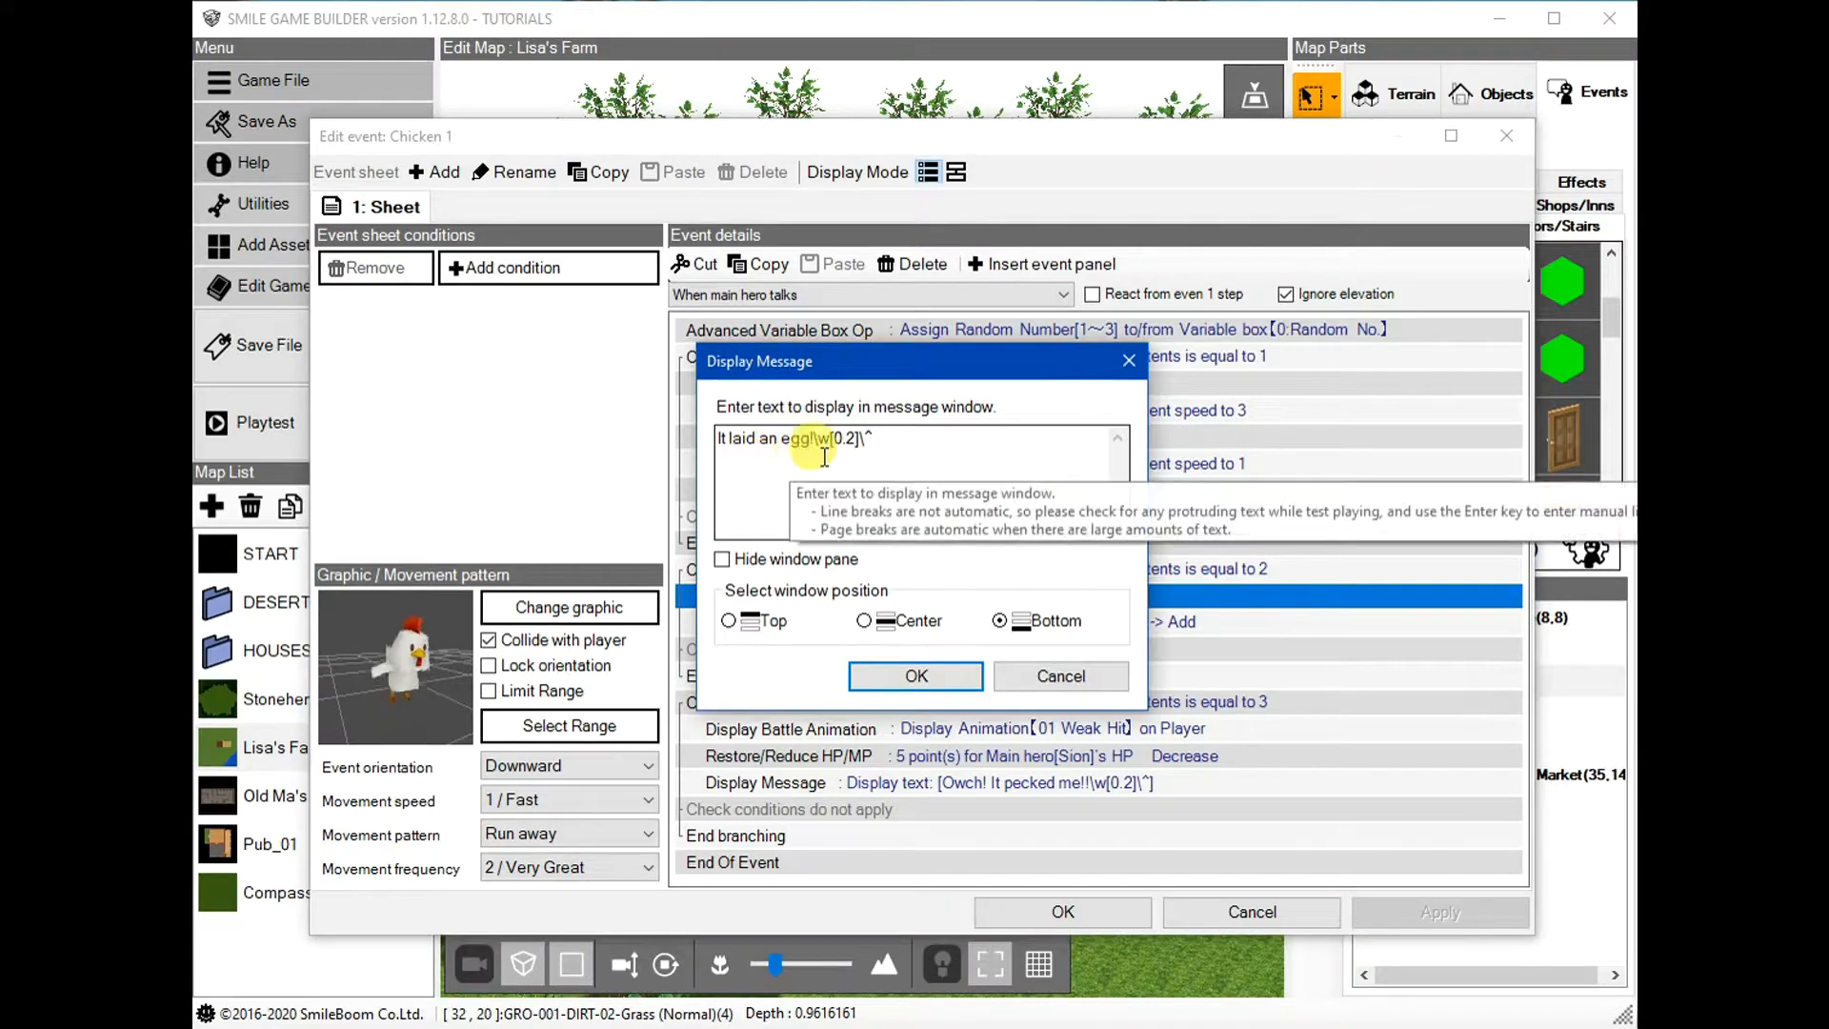
drag(814, 440, 848, 450)
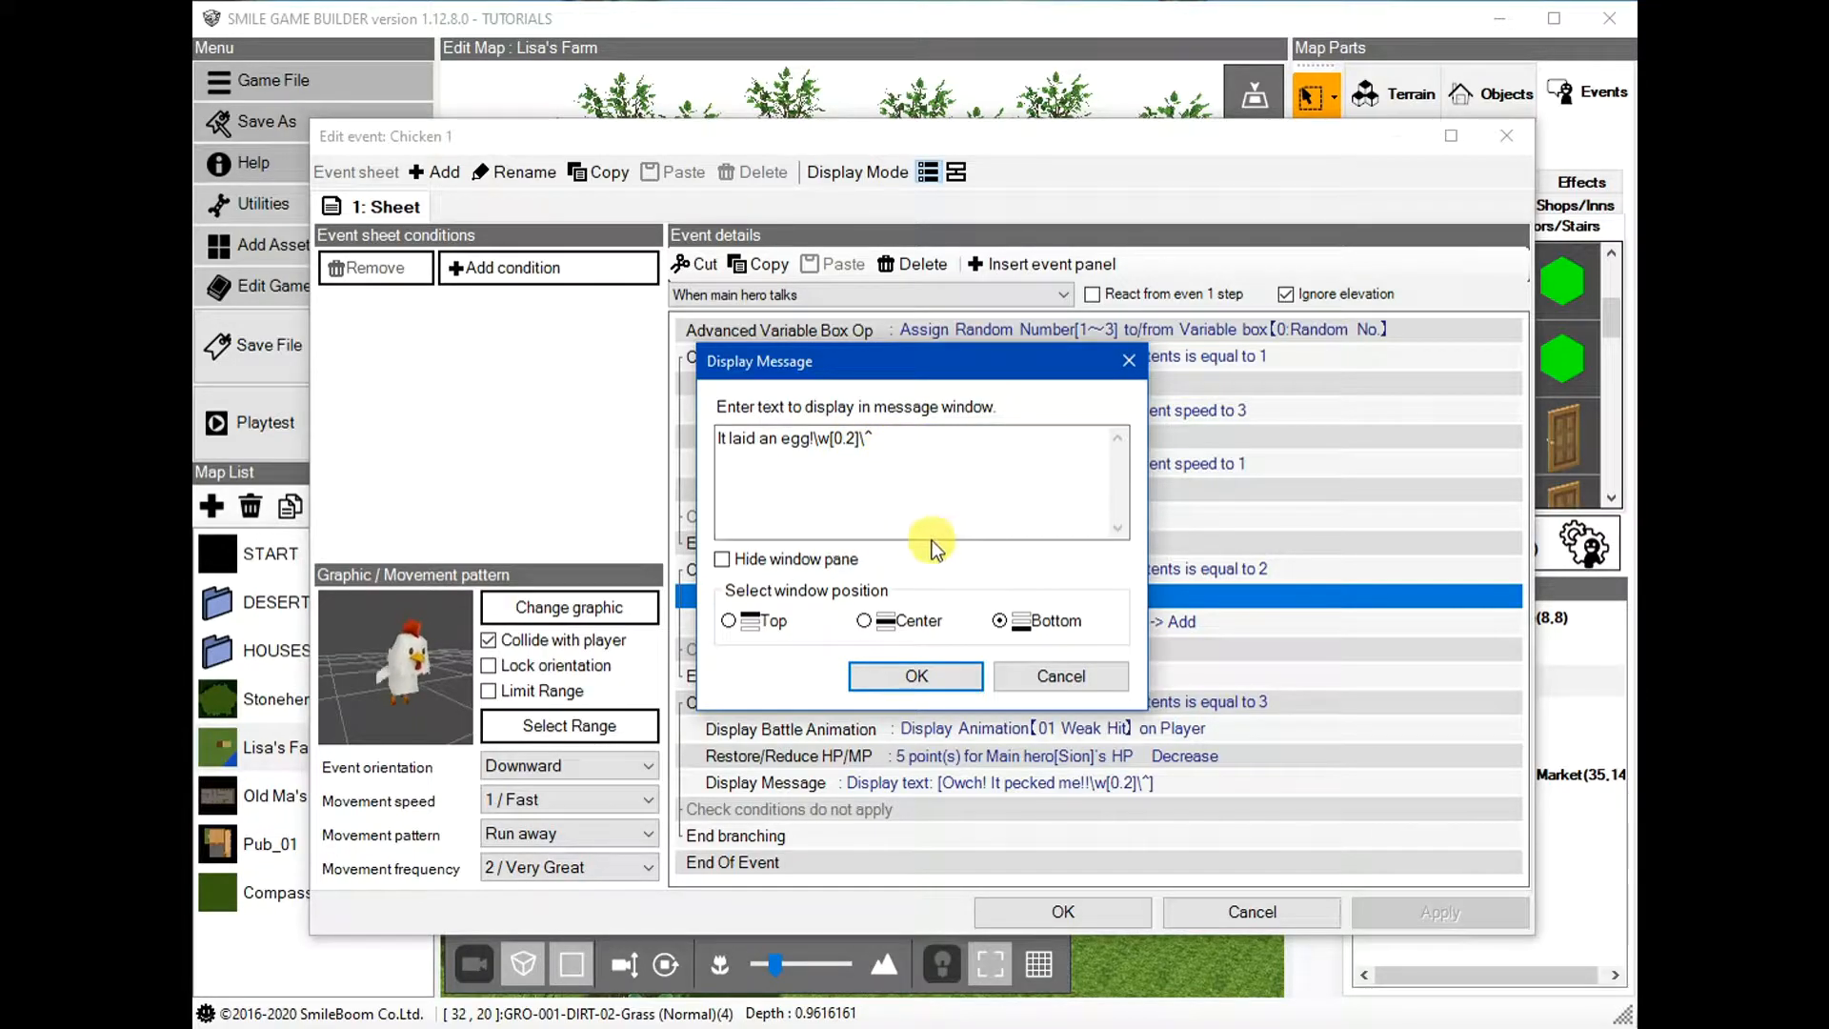
click(1085, 676)
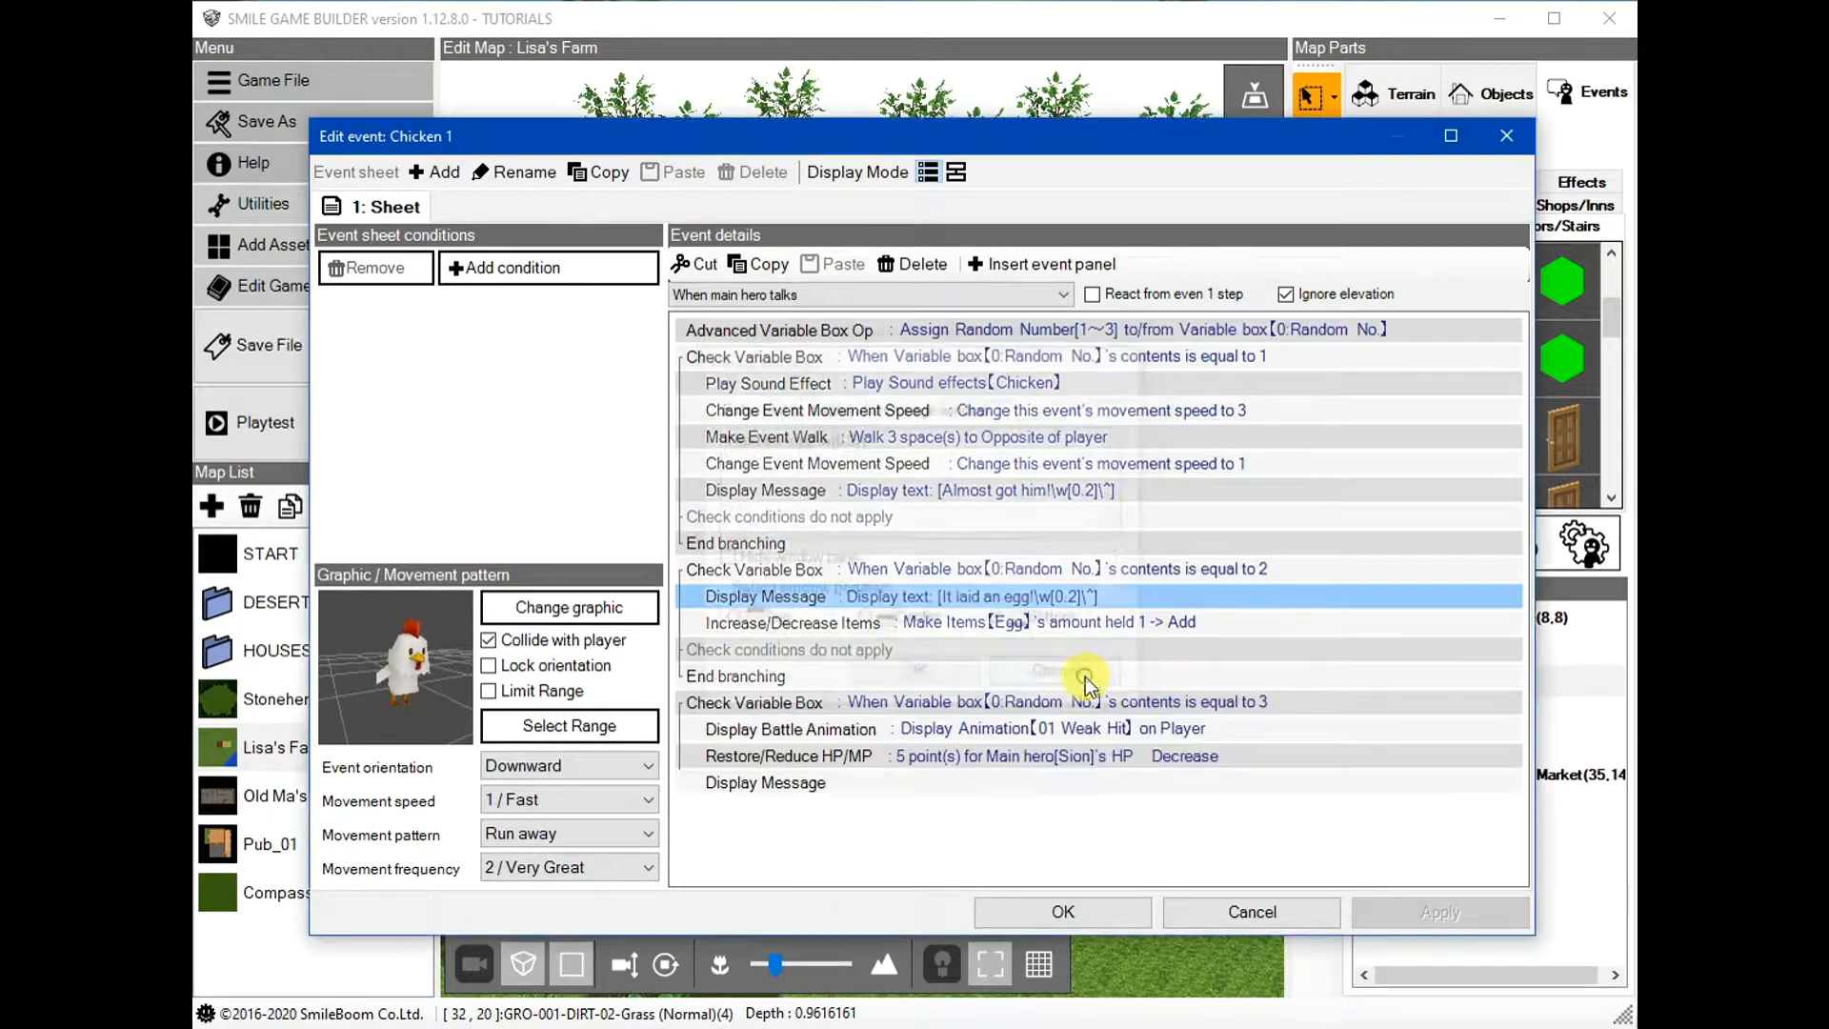
double_click(1037, 625)
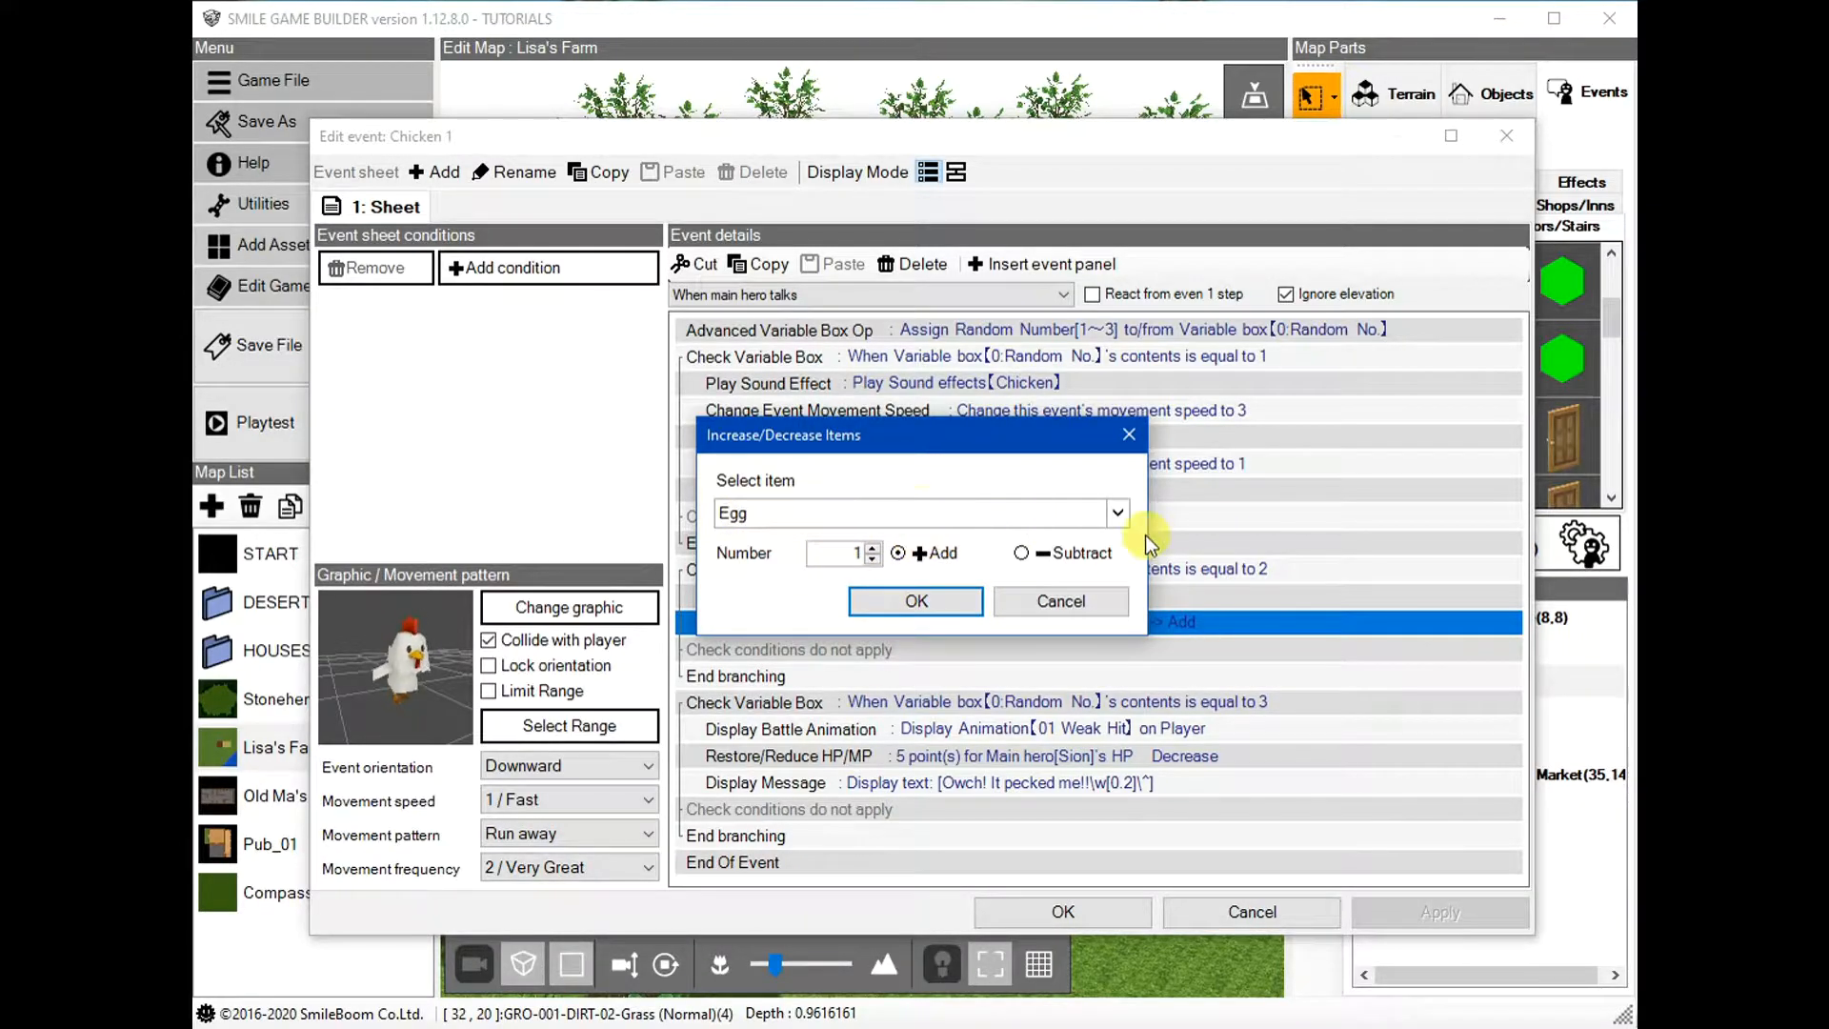
click(1081, 599)
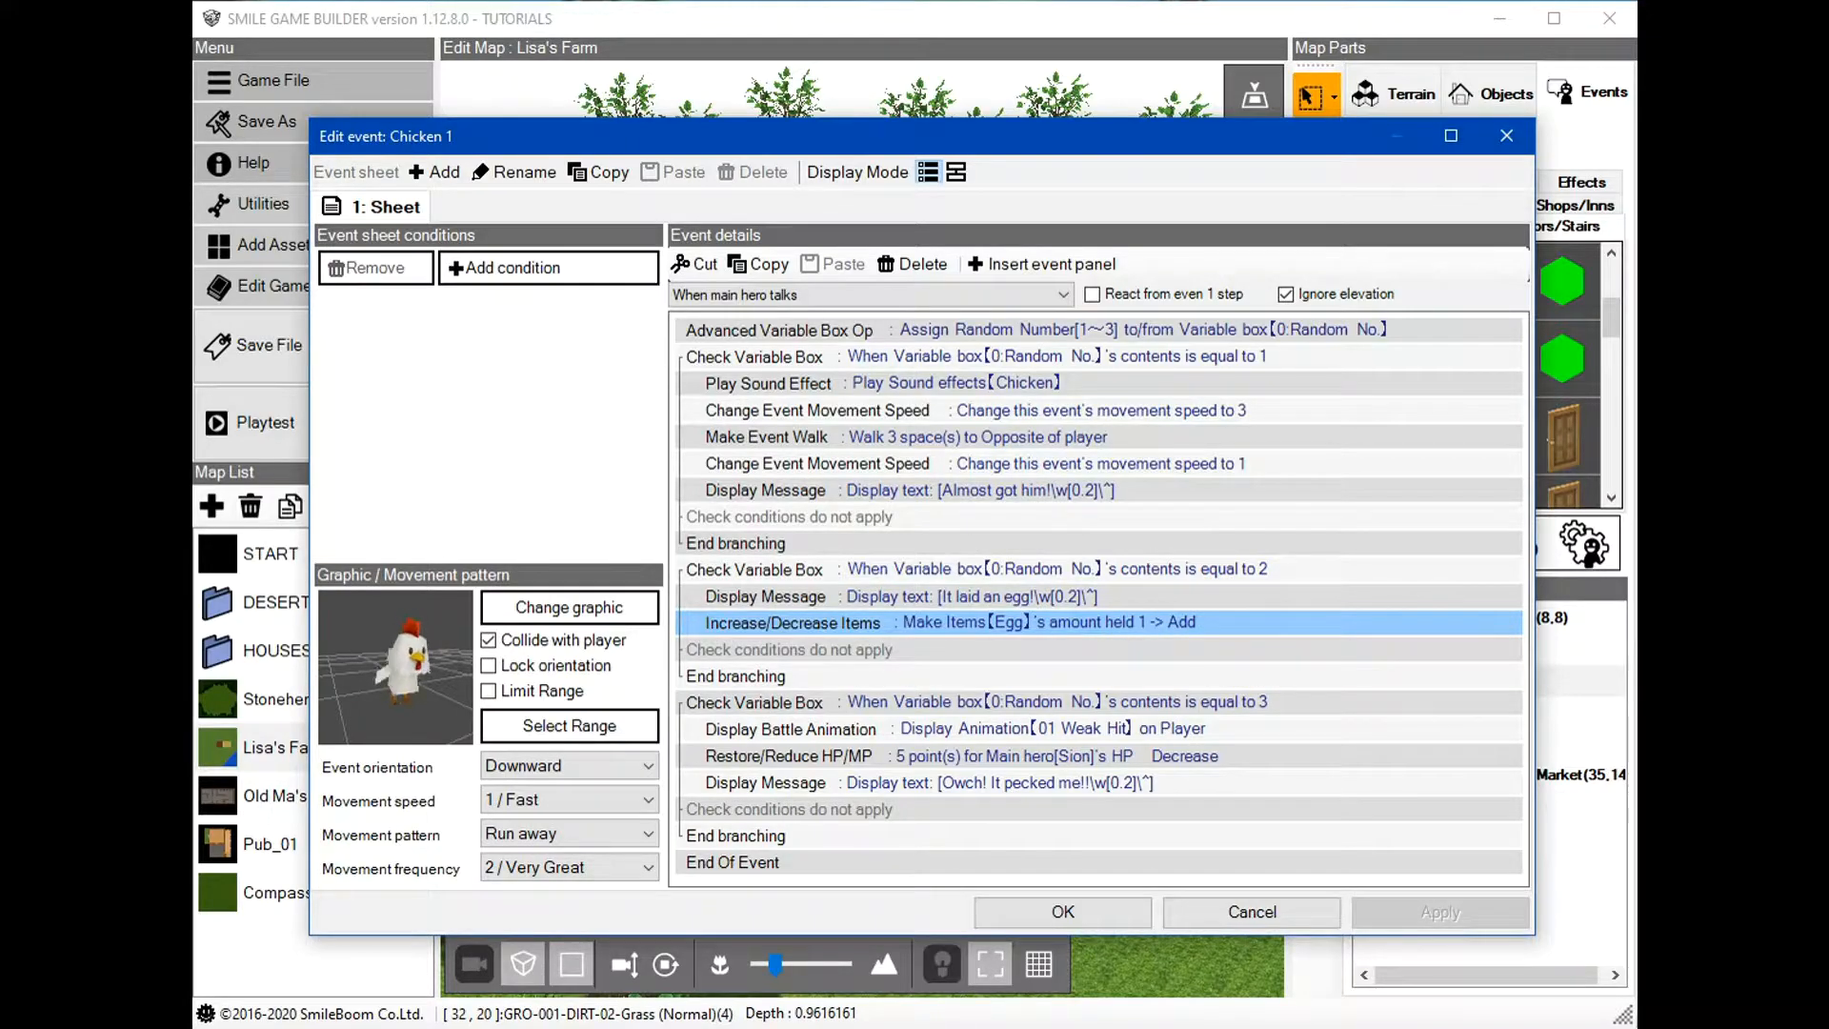
Examine the random number 3 branch and its Display Battle Animation settings, leaving them unchanged
click(957, 702)
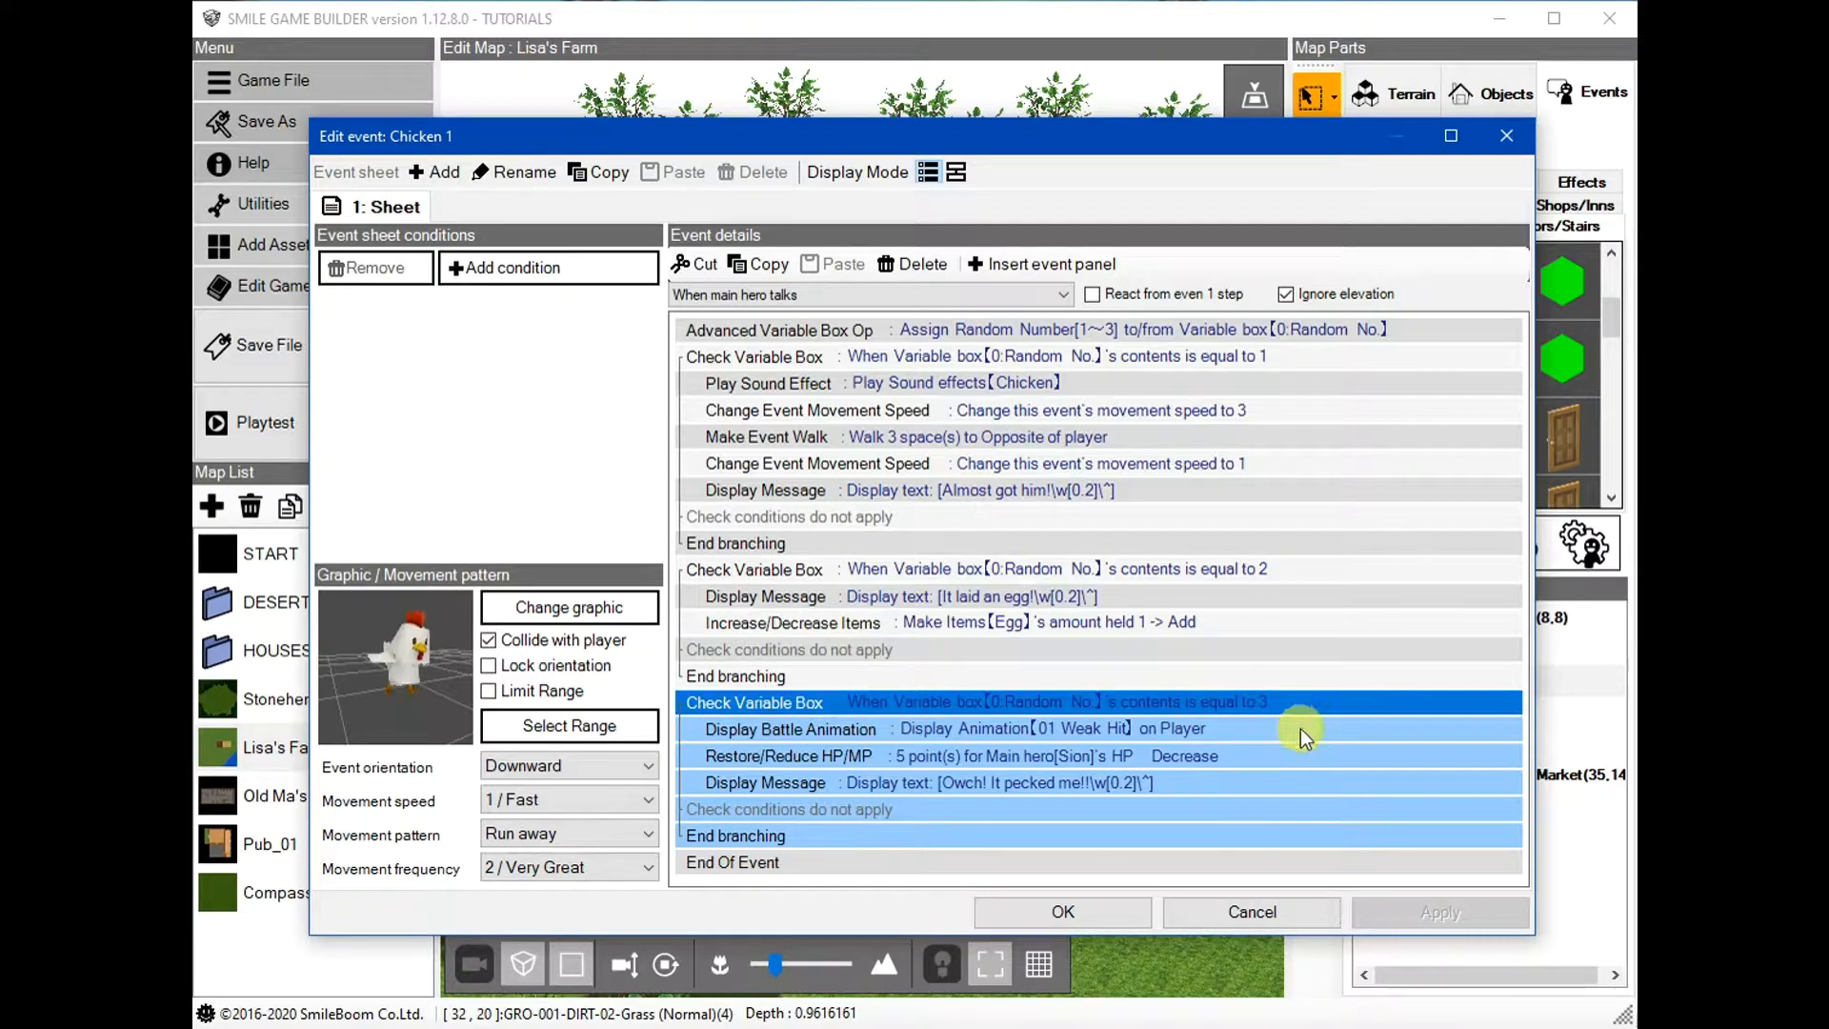
double_click(1120, 733)
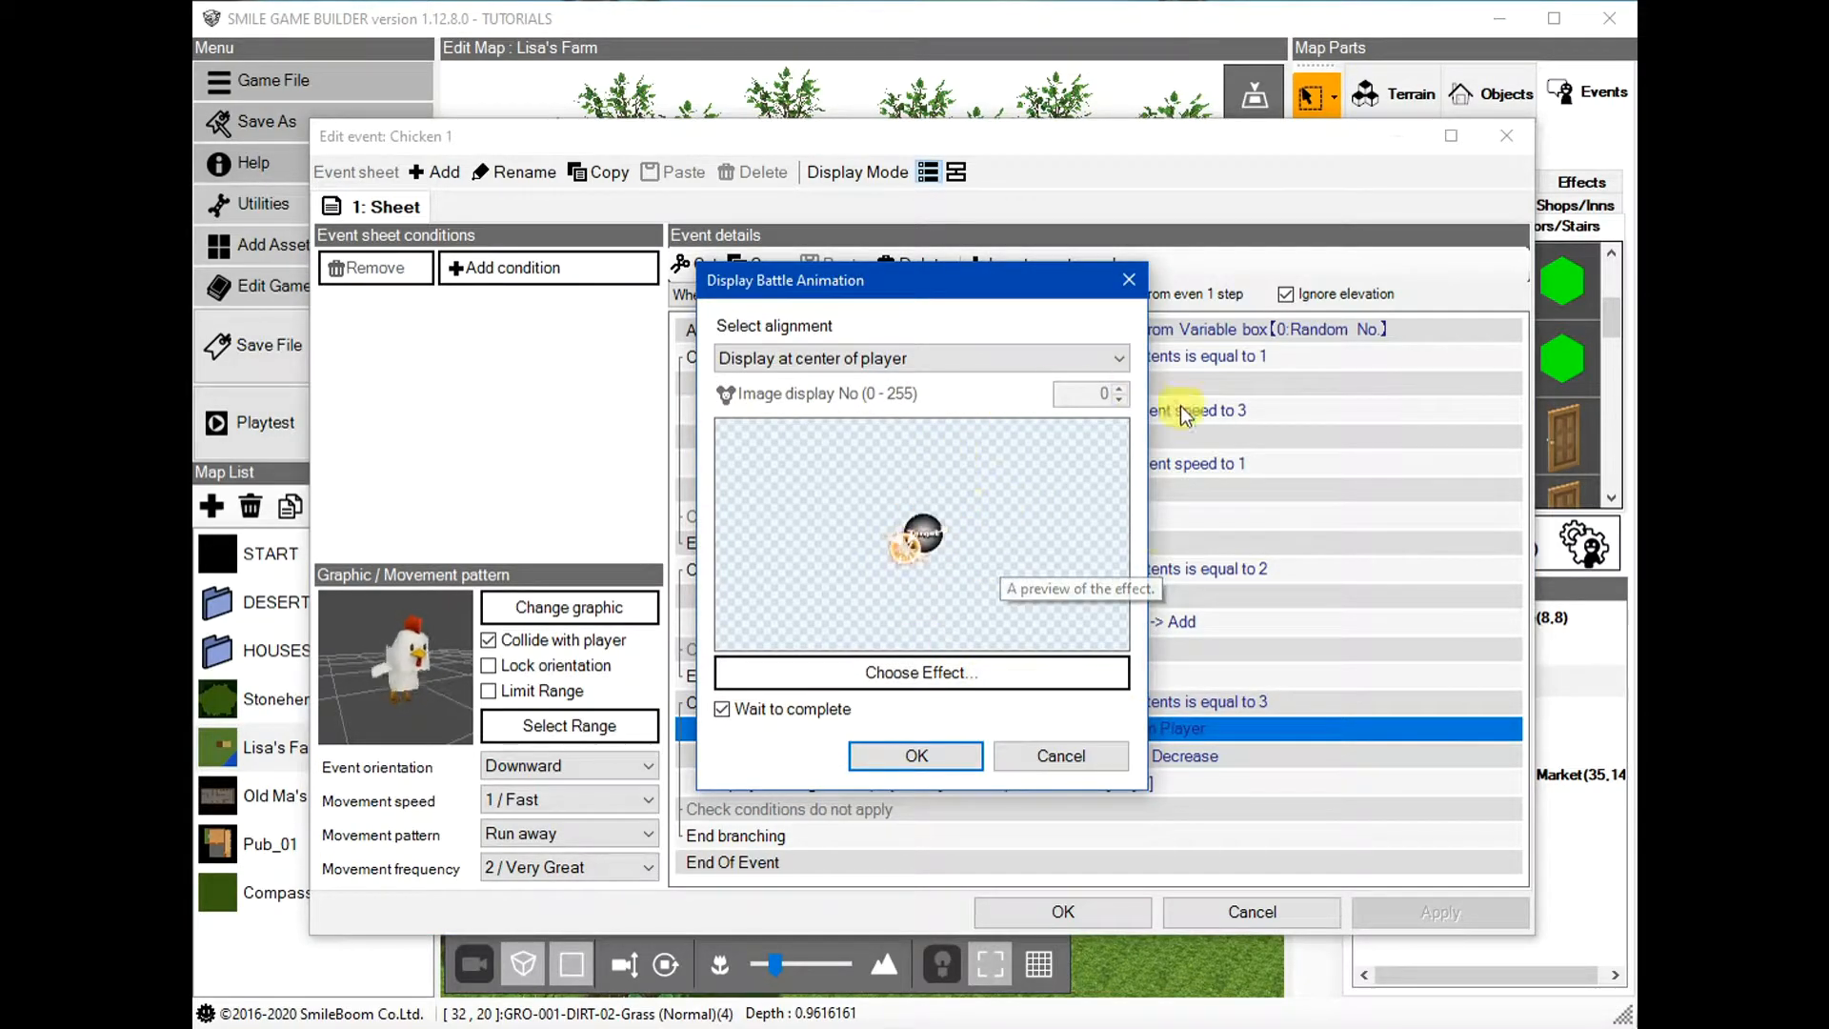
click(1048, 755)
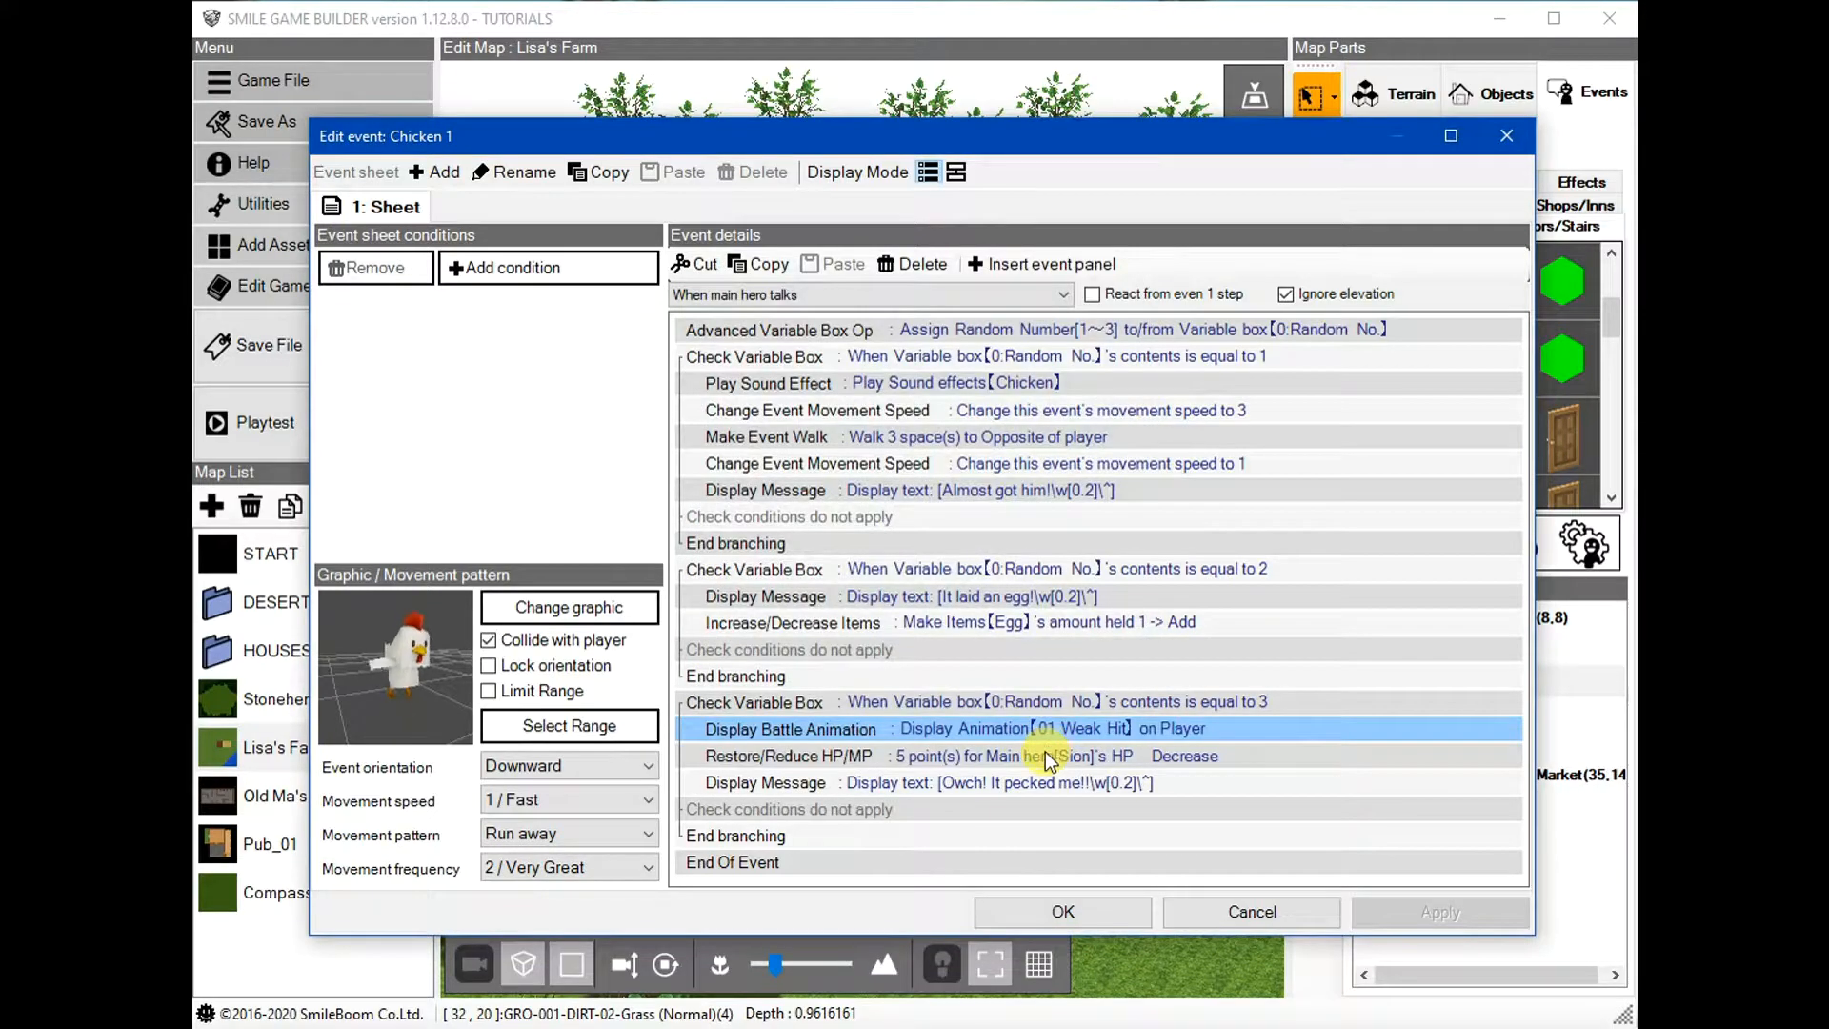
Review the Restore/Reduce HP/MP and pecking message panels in the random number 3 branch, and close the Chicken 1 event without changes
double_click(1043, 754)
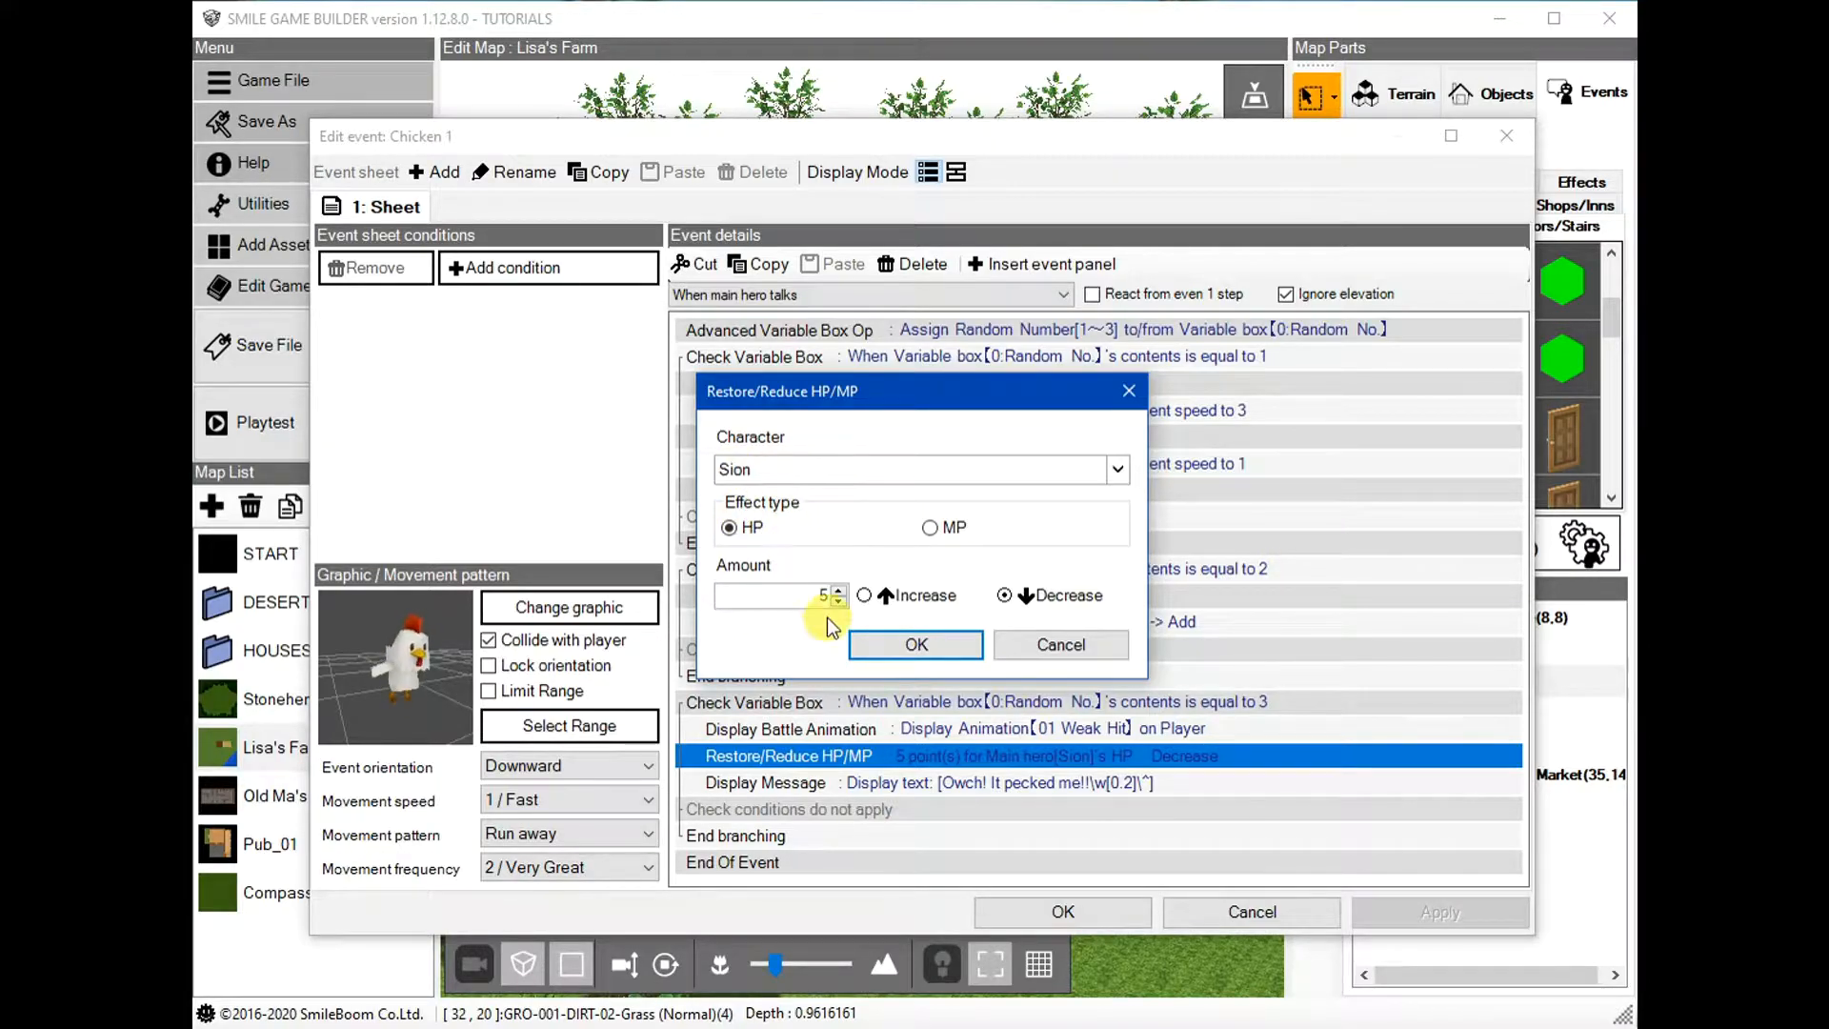
click(1108, 648)
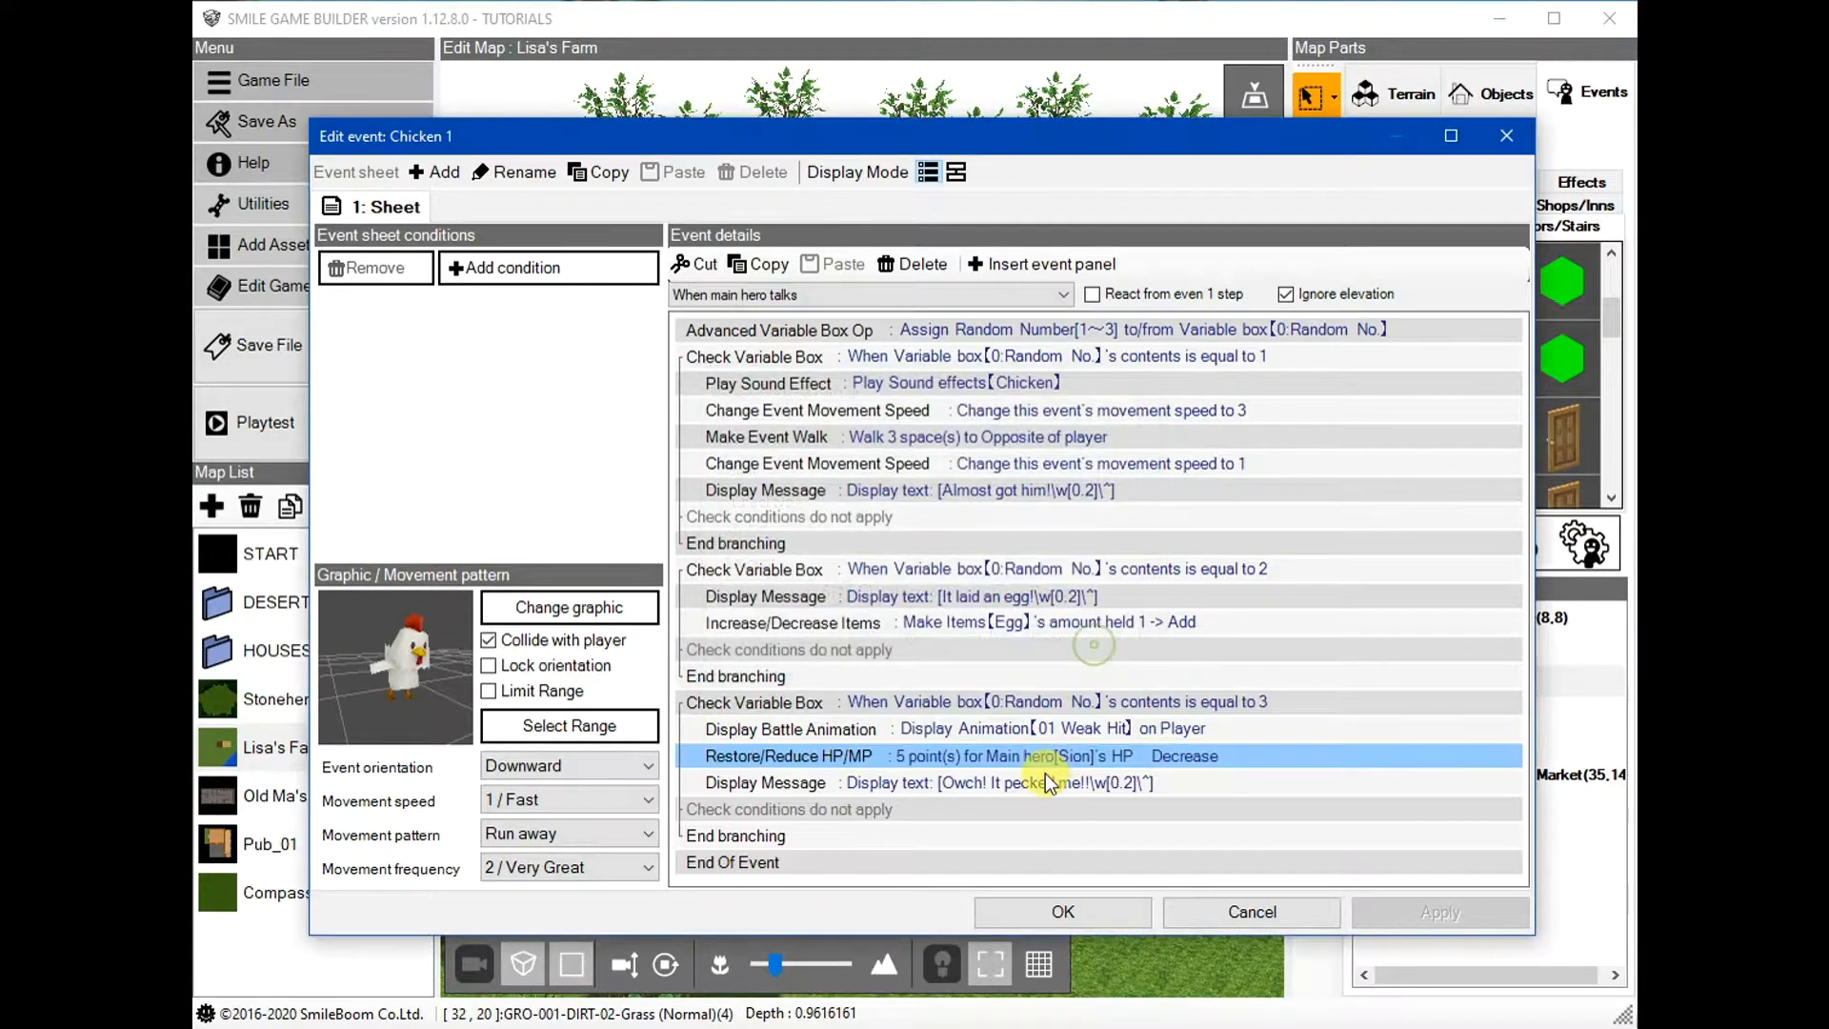
double_click(997, 785)
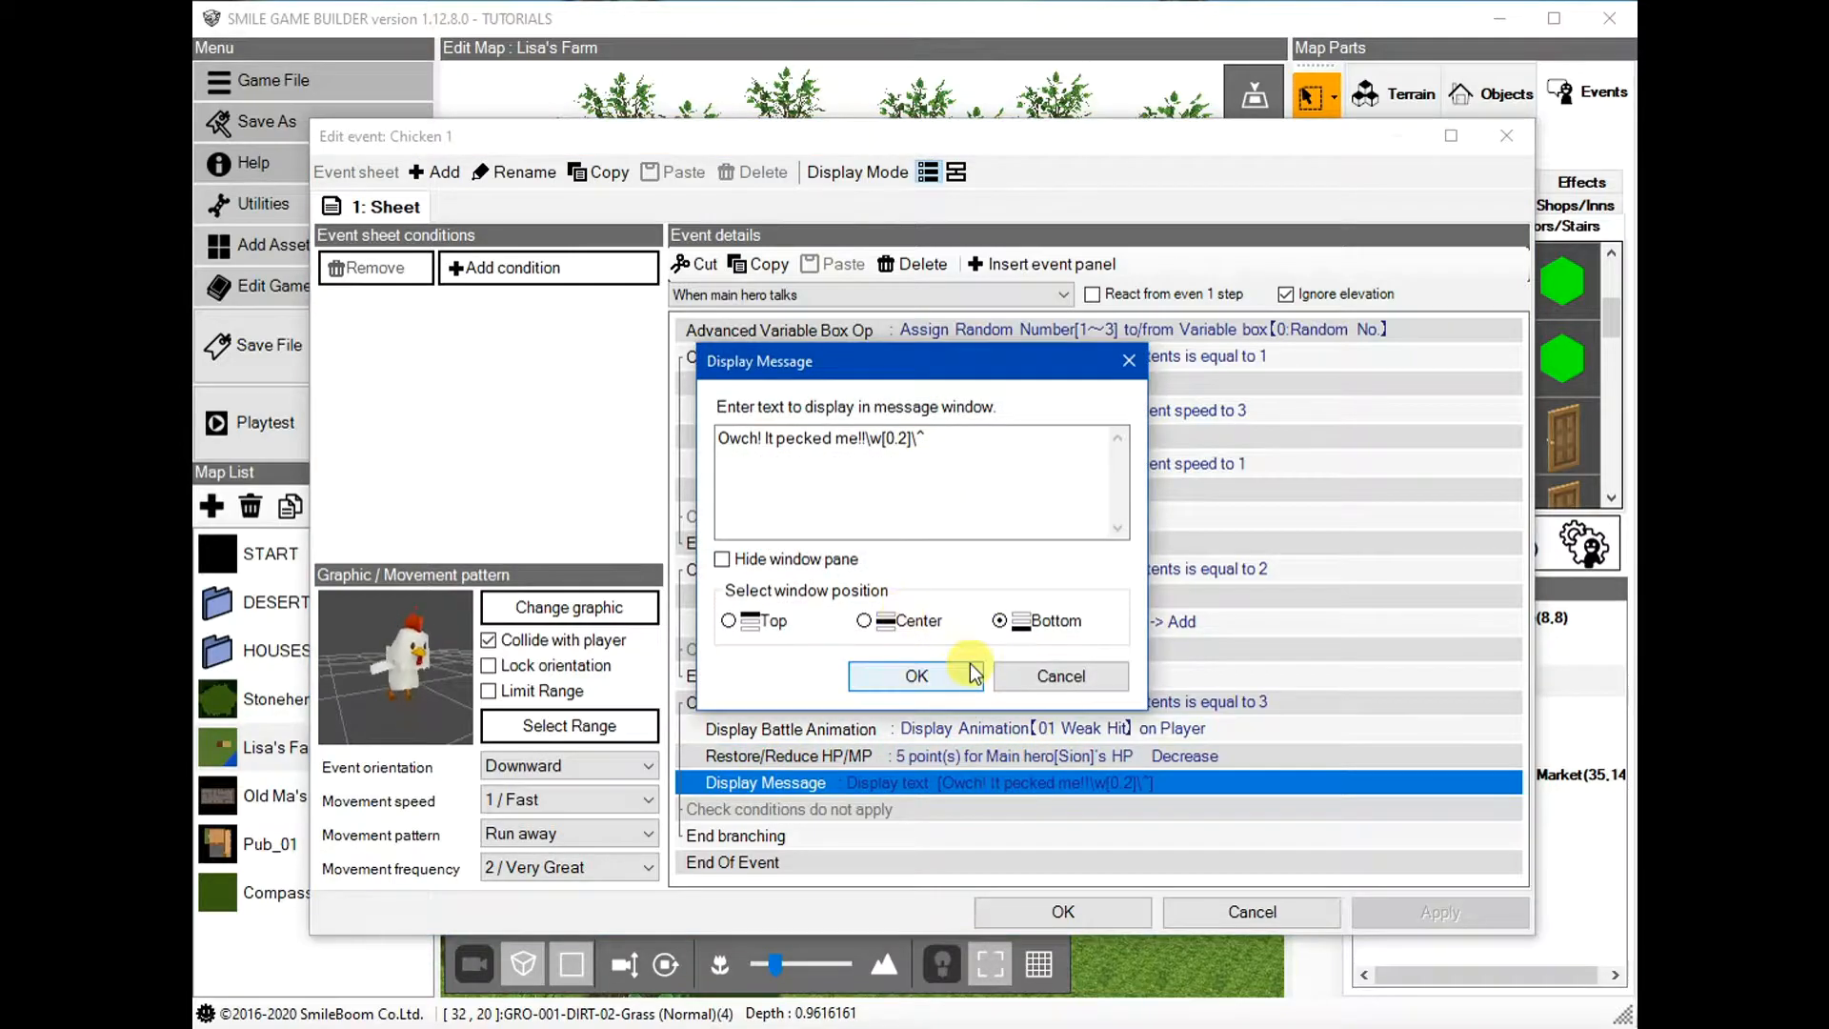
click(1077, 687)
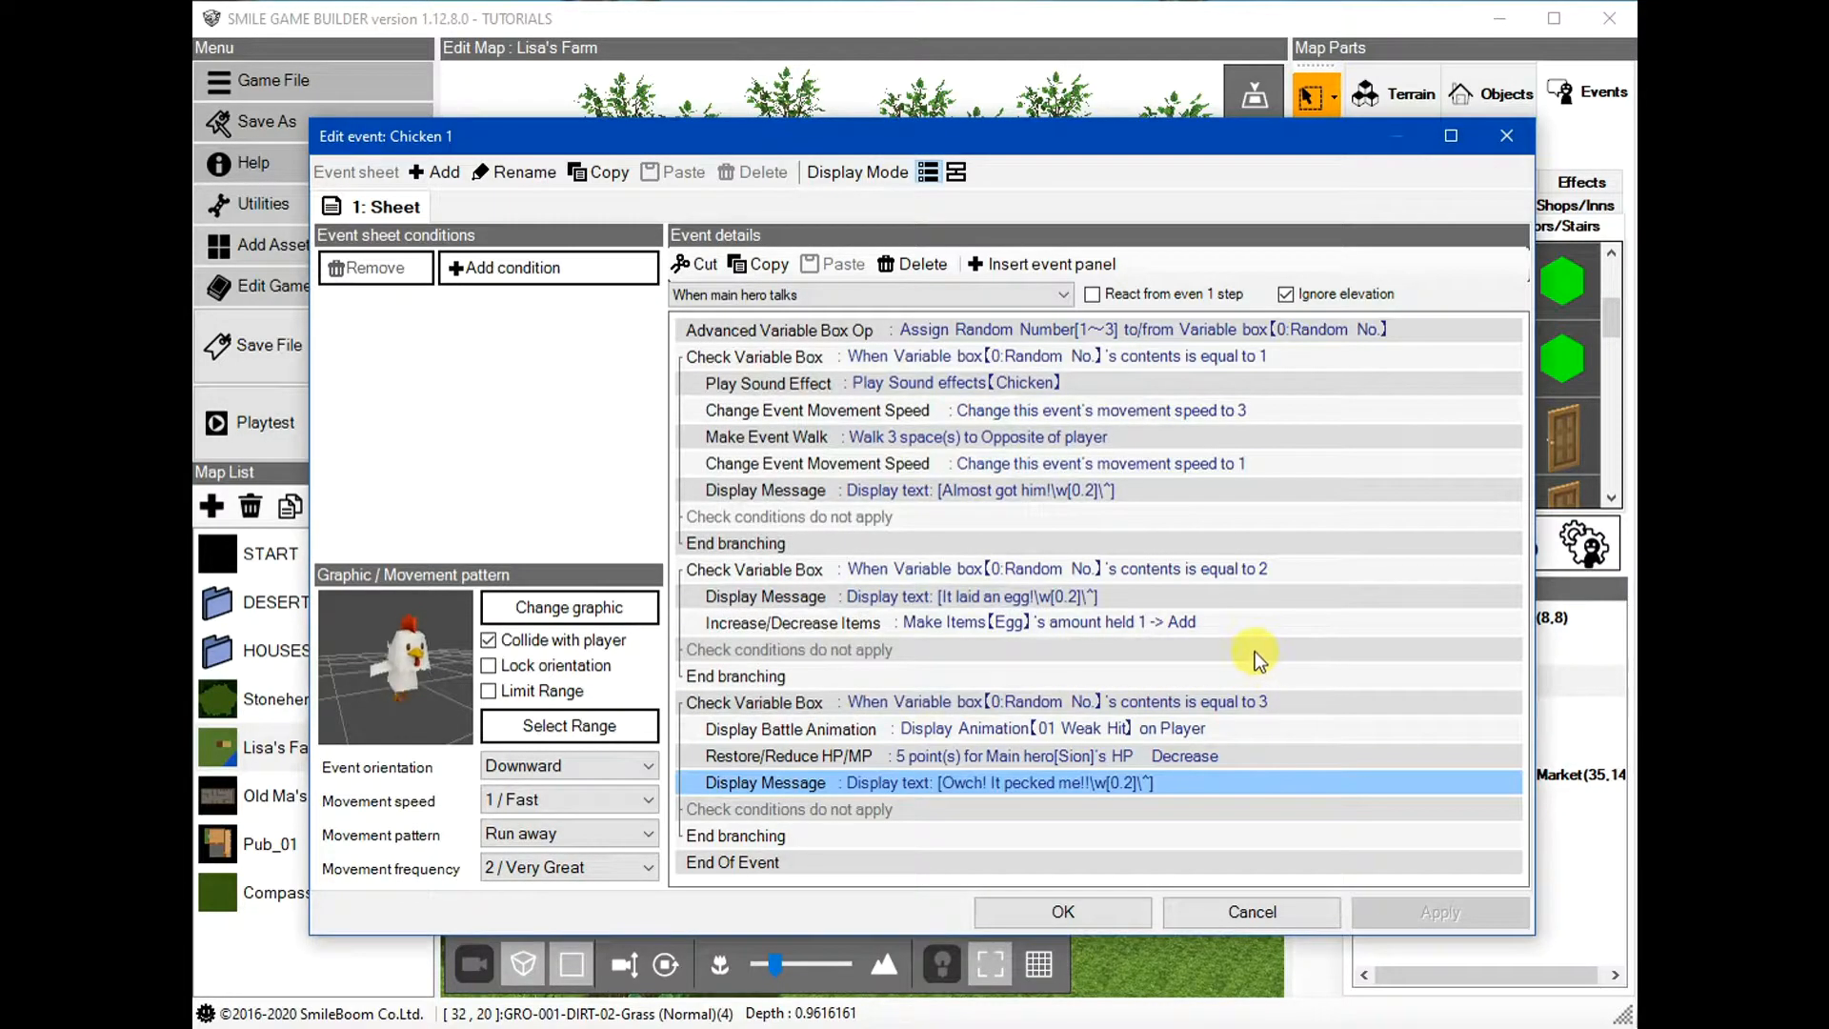
click(1276, 912)
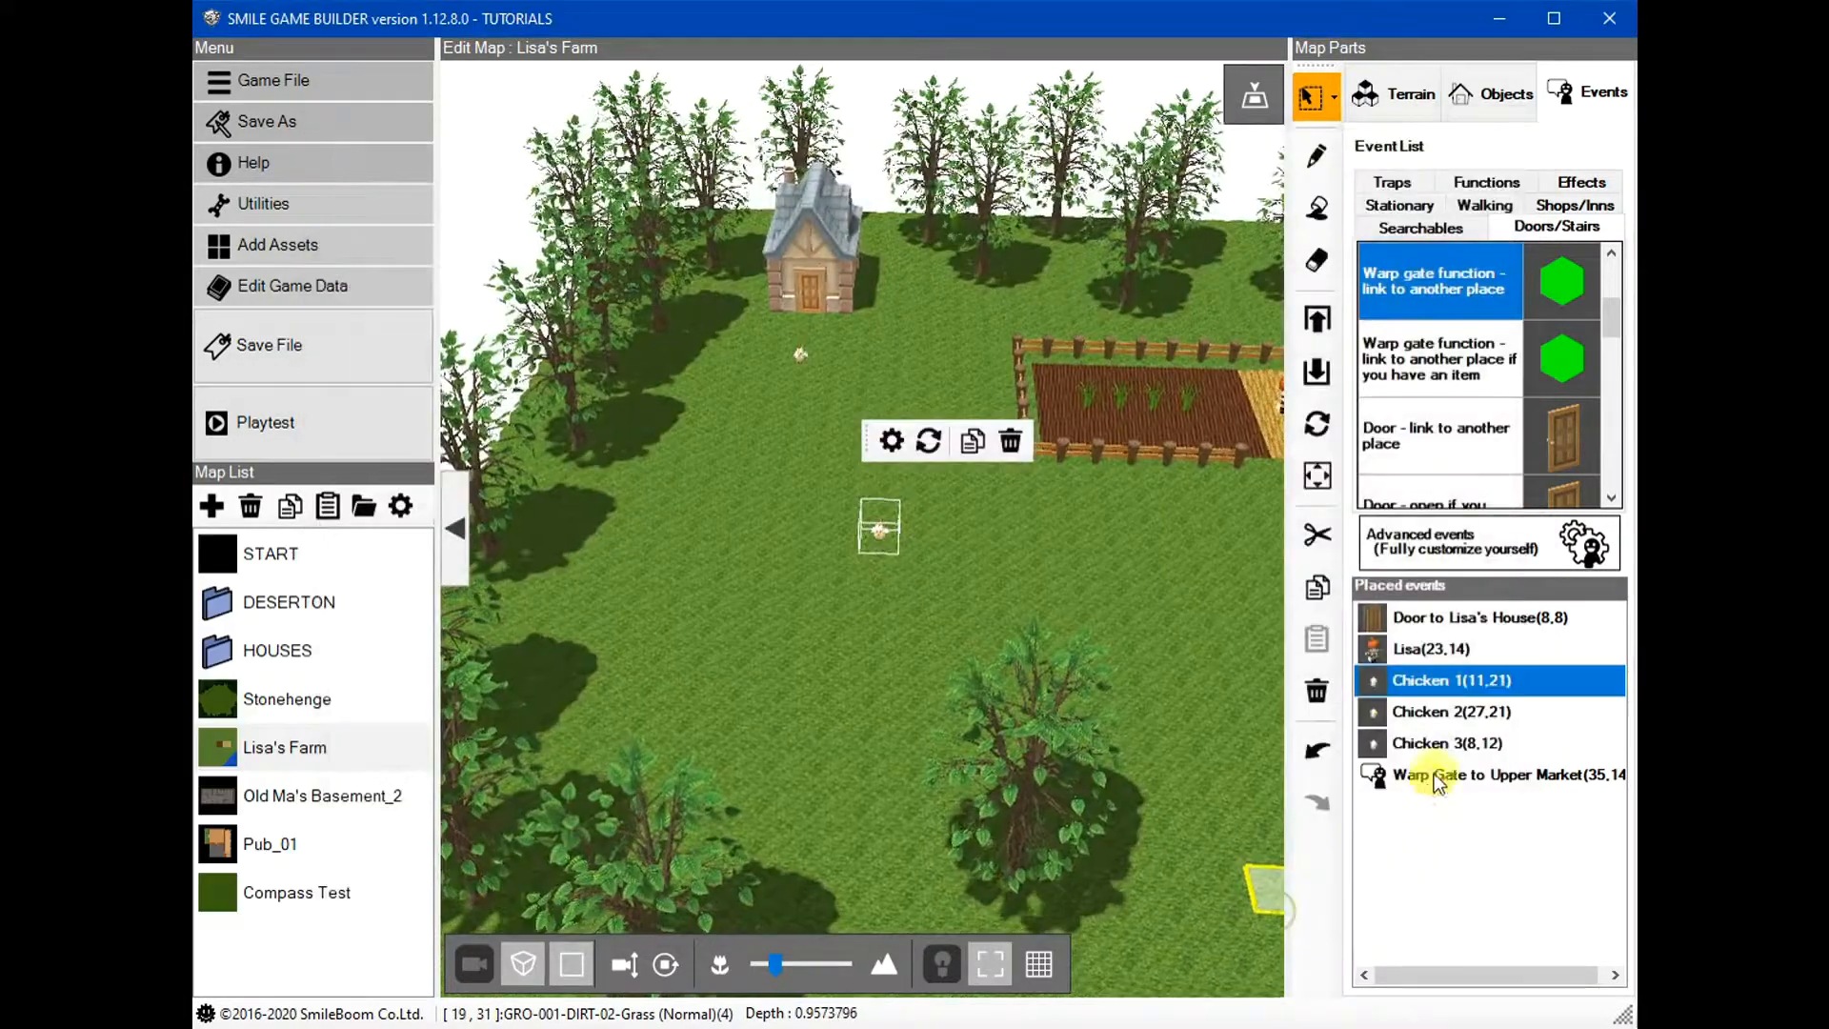
Locate the Chicken 2 and Chicken 3 events on Lisa's Farm and survey the whole map around them
click(1375, 714)
click(1378, 743)
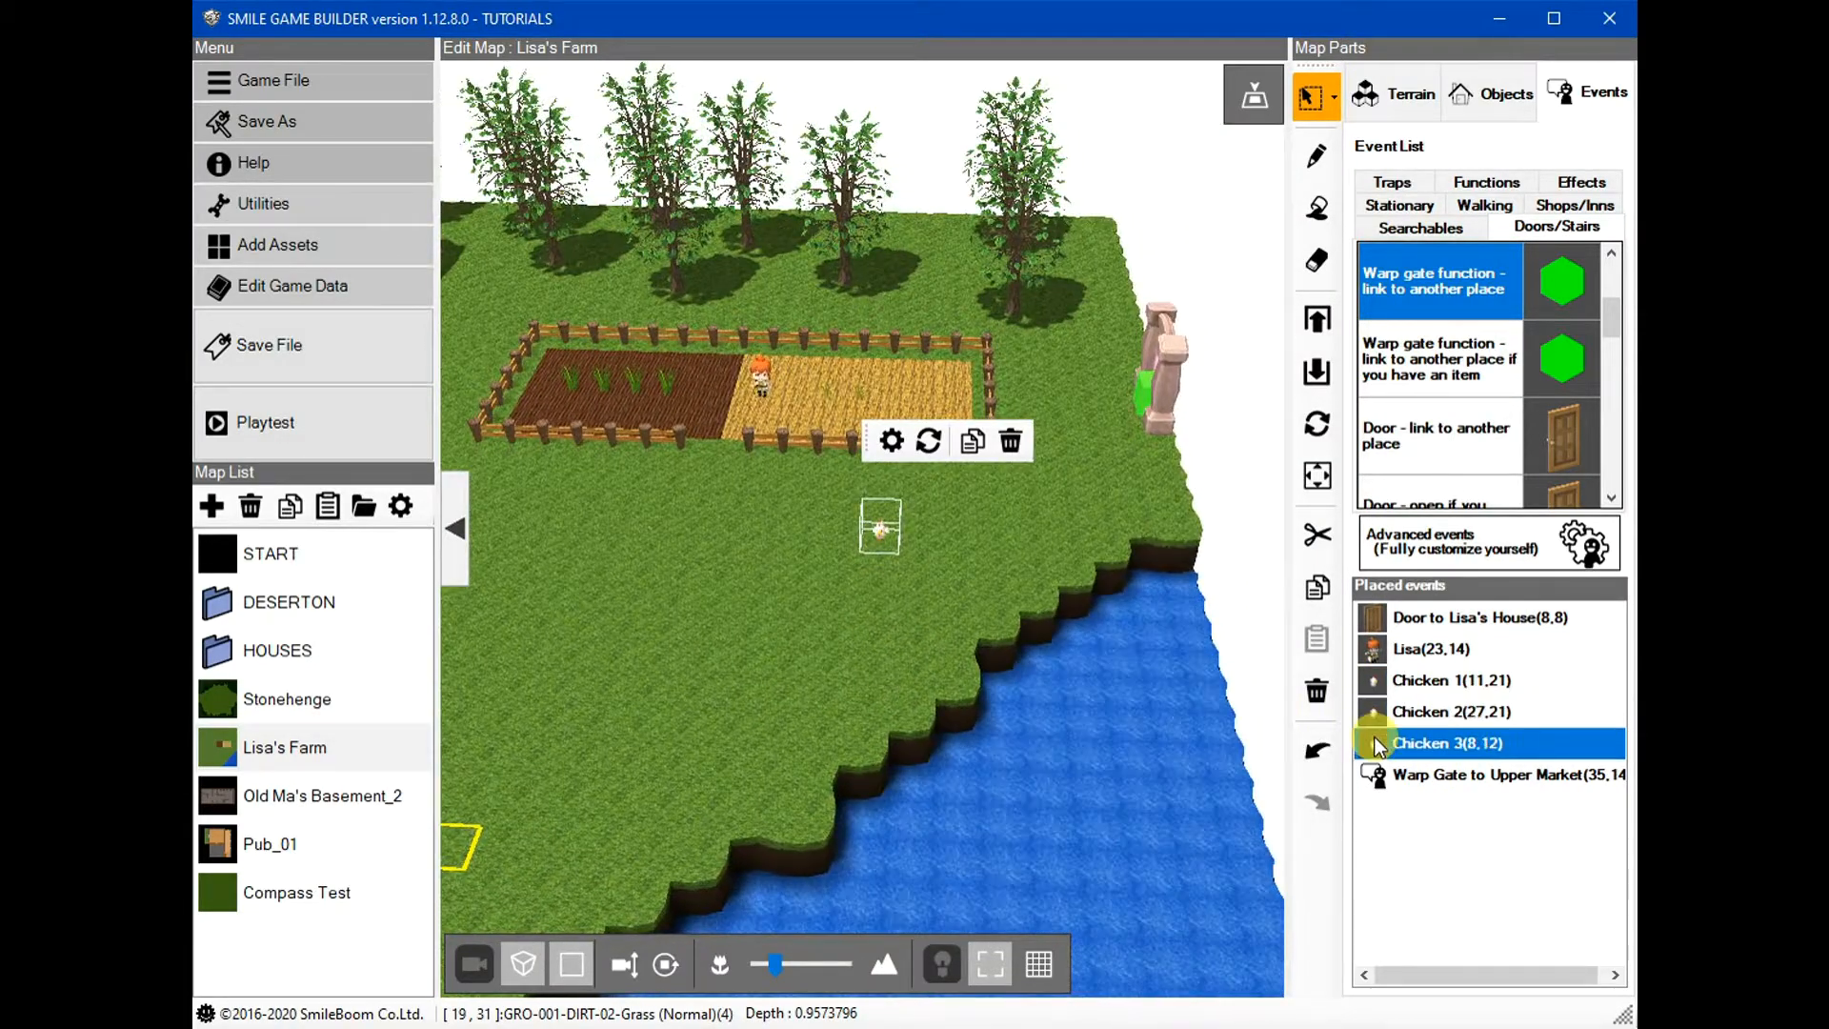
drag(921, 709, 850, 613)
scroll(784, 557, down, 2)
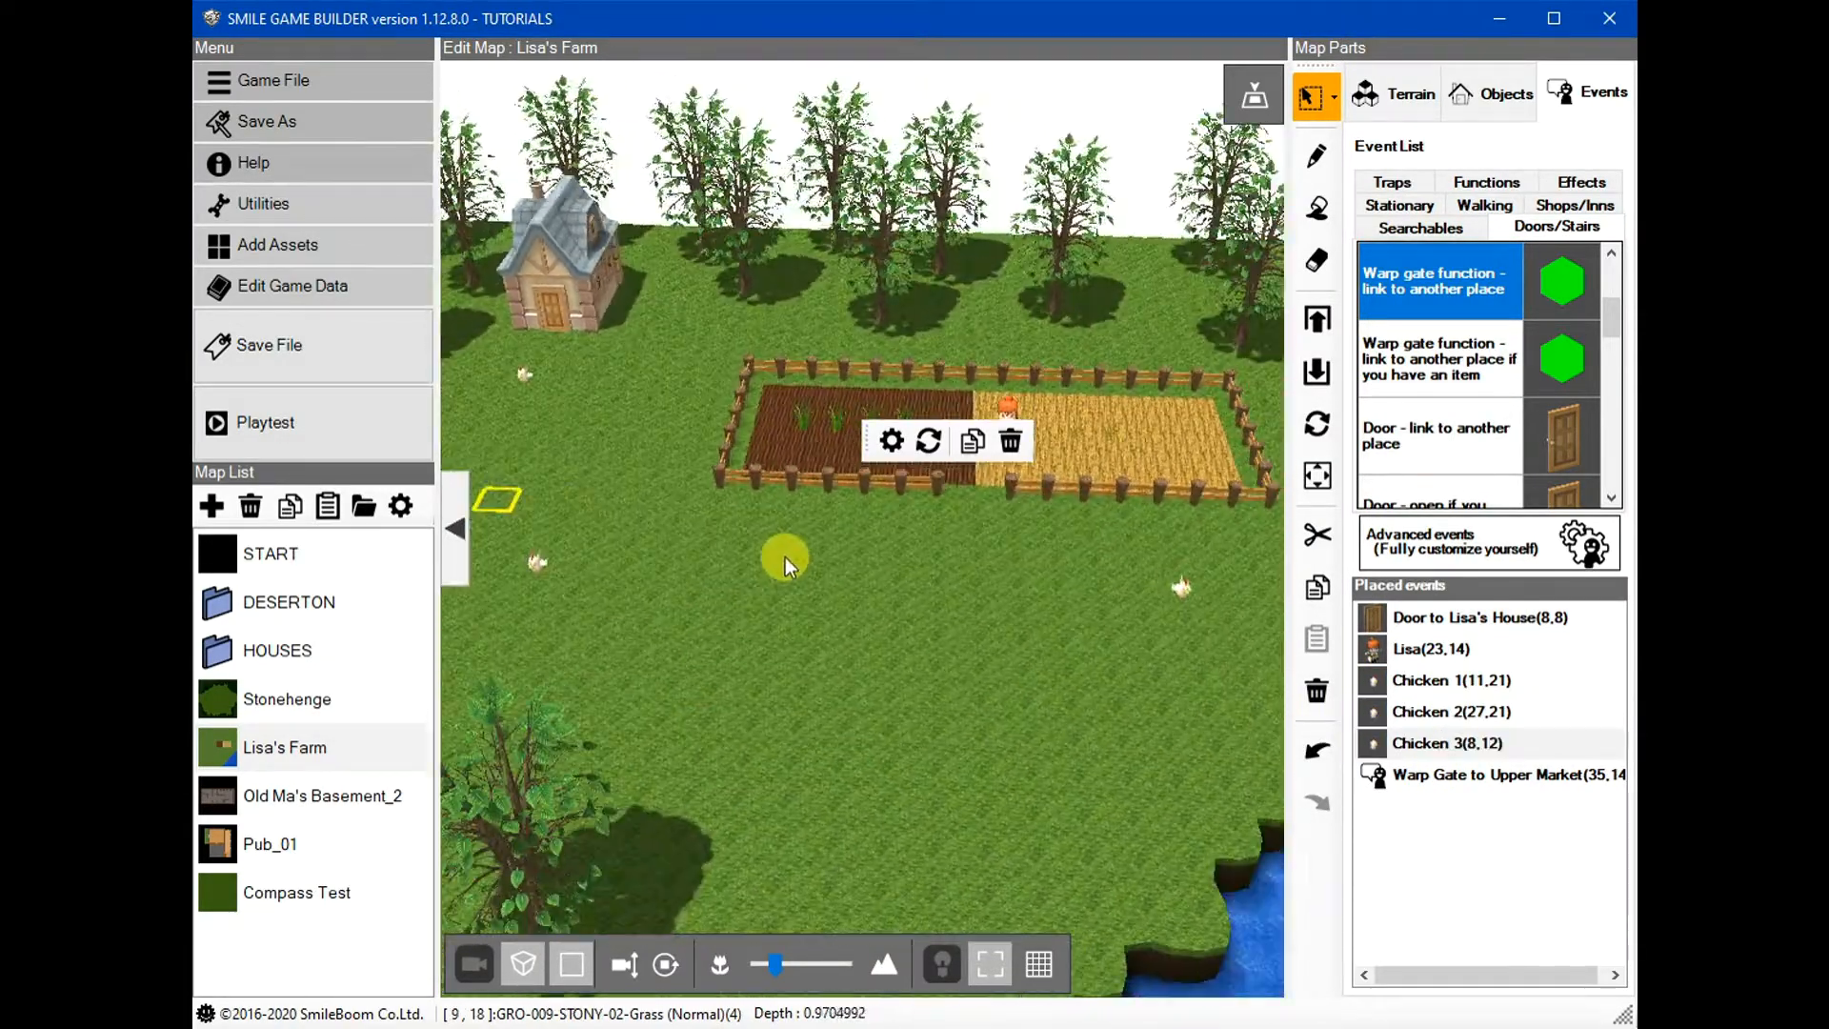
scroll(850, 621, down, 2)
scroll(856, 675, down, 1)
scroll(857, 674, down, 2)
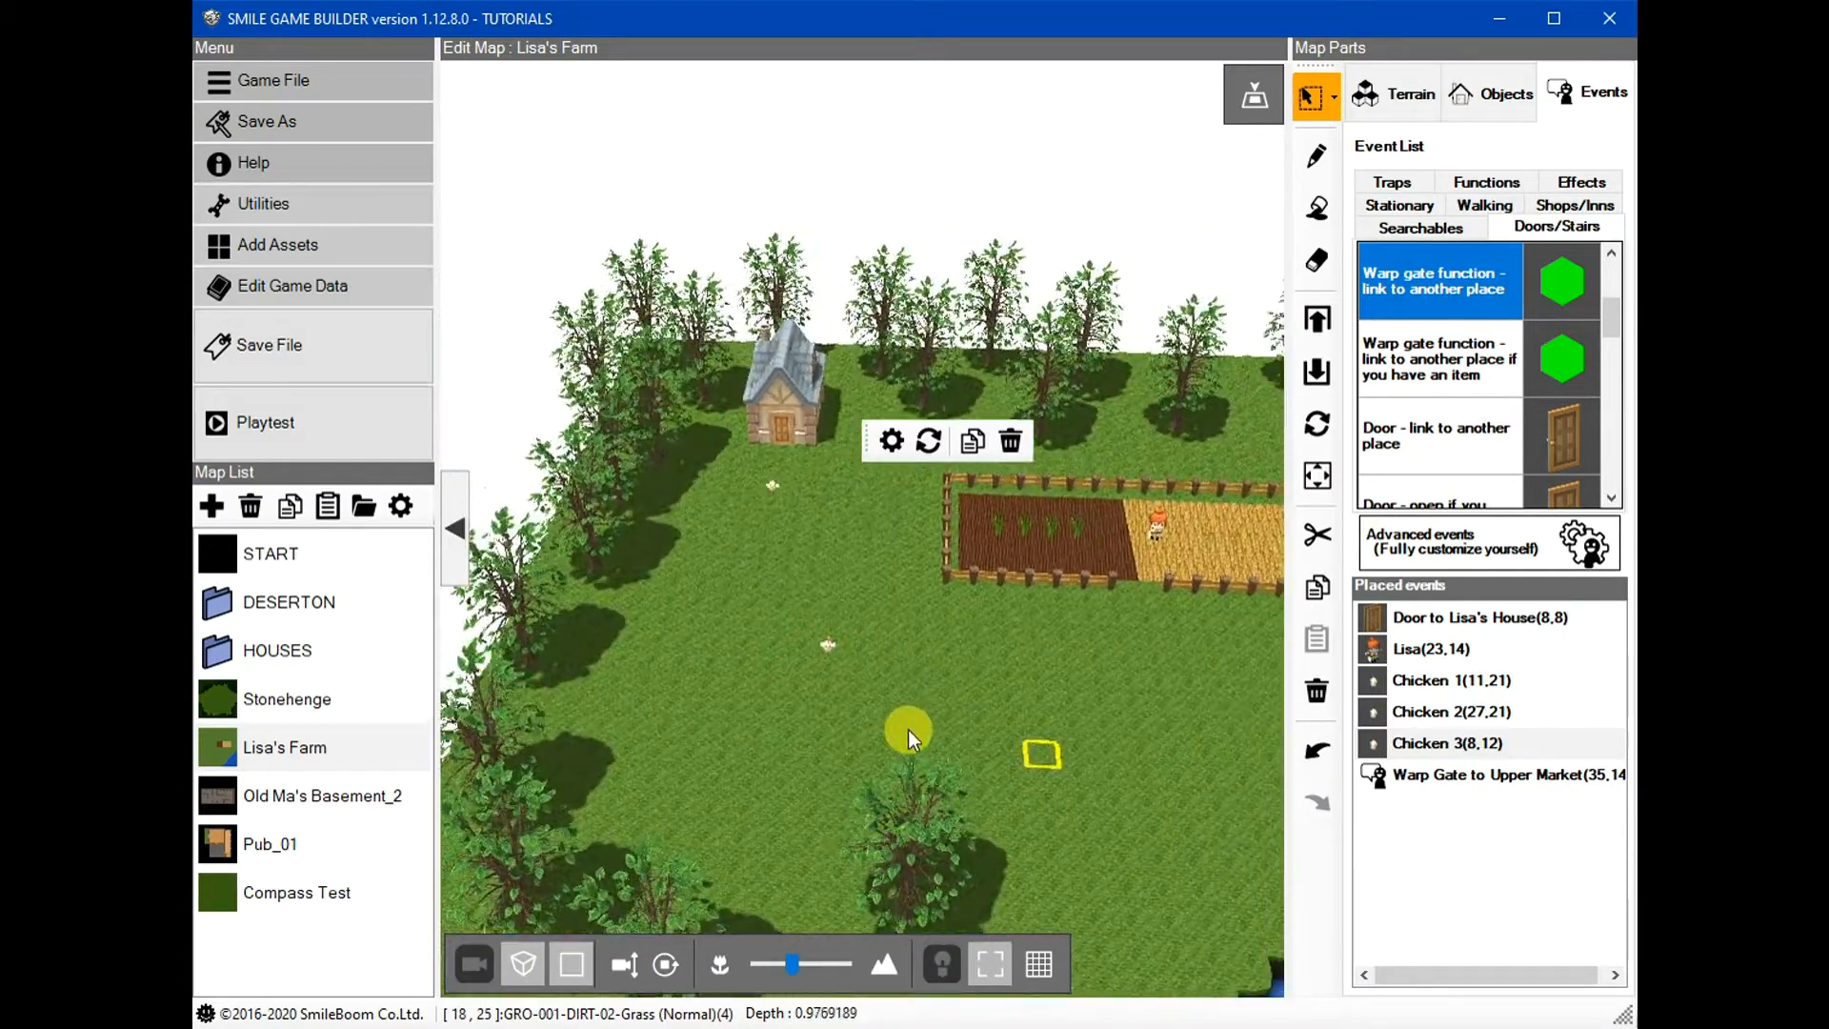
scroll(899, 681, down, 2)
scroll(897, 734, down, 2)
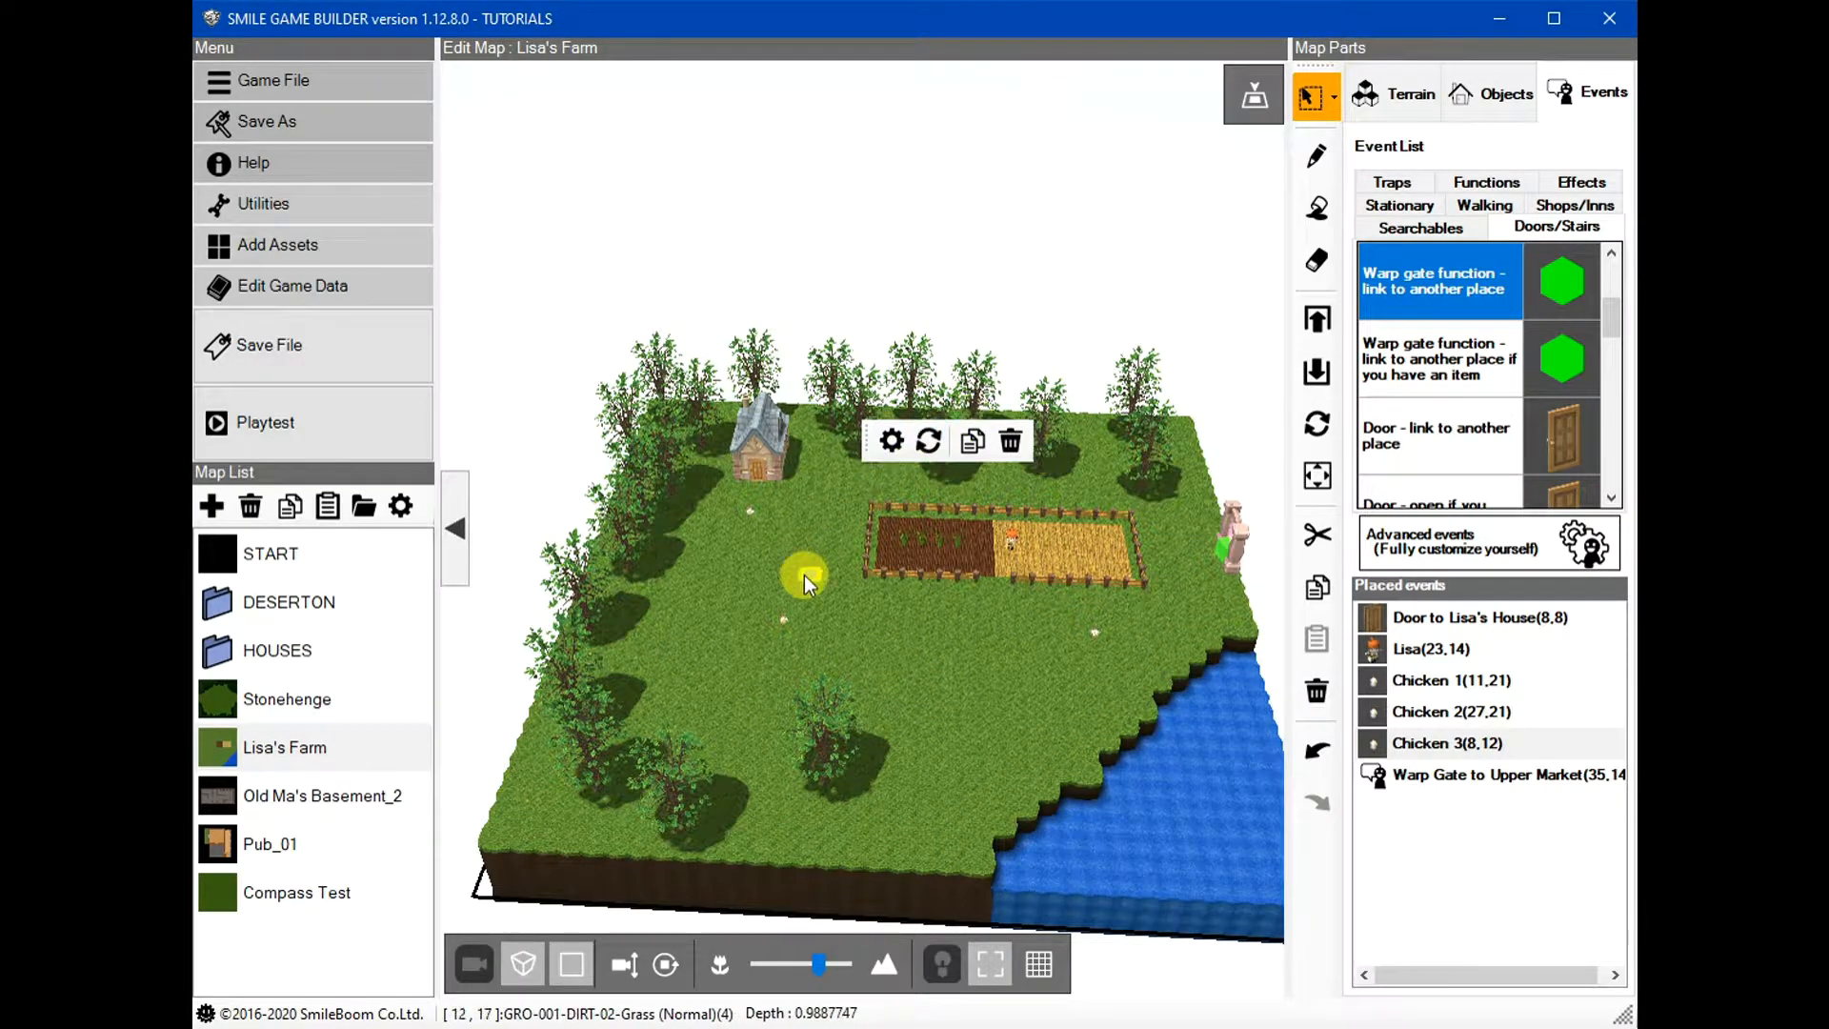
scroll(805, 586, up, 3)
scroll(1062, 763, up, 5)
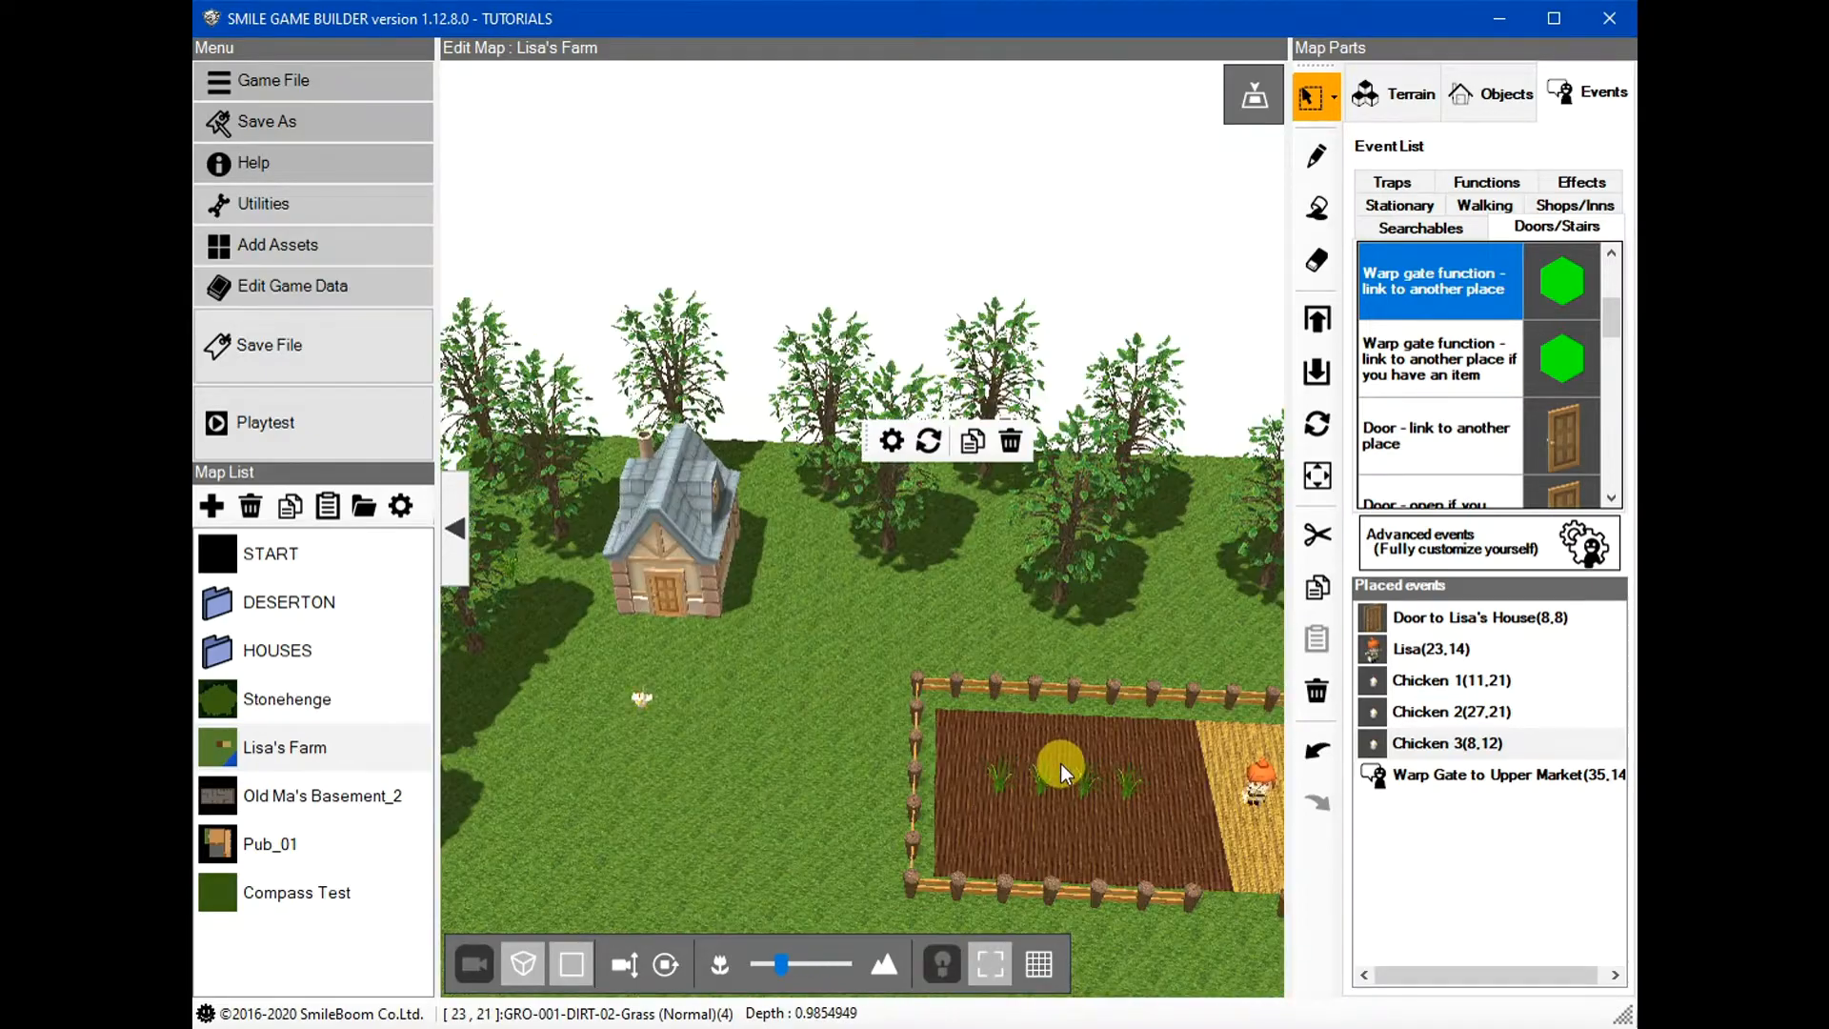
Open the Lisa event in the fenced field and examine its Check Held Items condition for the Egg, leaving it unchanged
right_drag(843, 666, 966, 602)
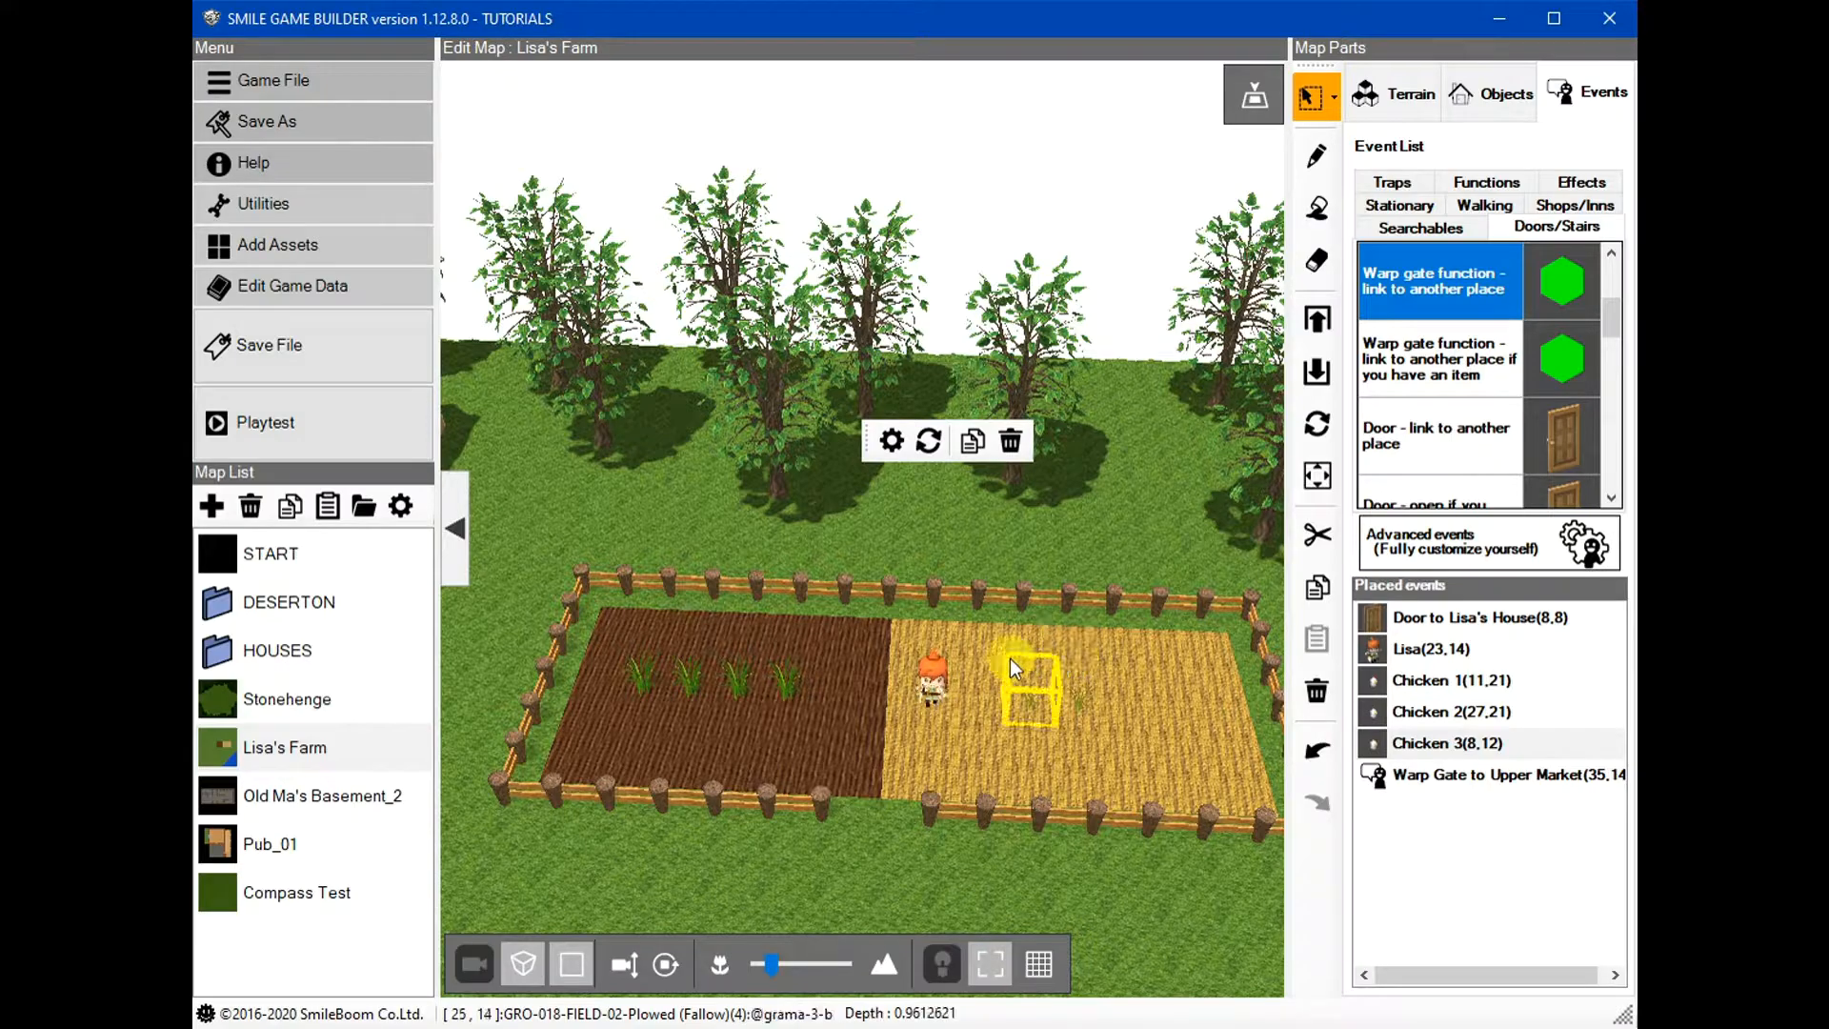
mouse_move(1024, 650)
right_down()
mouse_move(1062, 650)
mouse_move(1045, 648)
right_up()
right_drag(1053, 730, 1019, 721)
click(1375, 656)
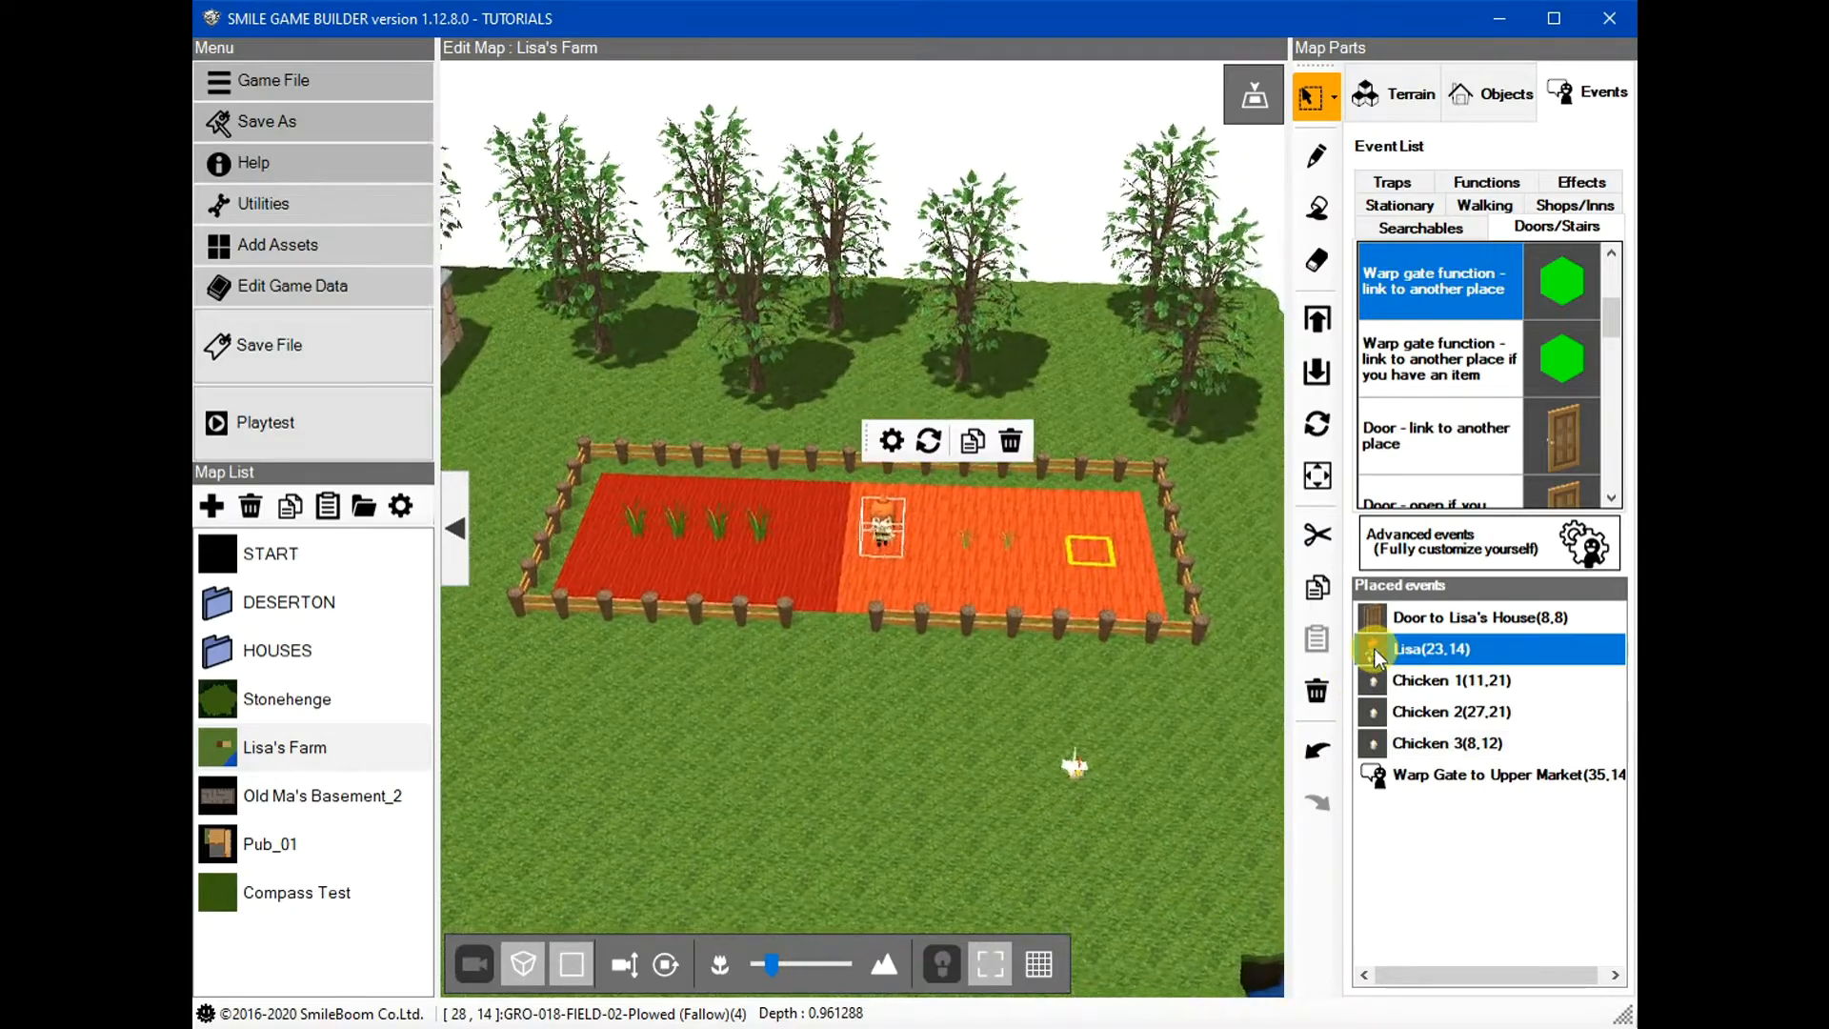
double_click(1386, 653)
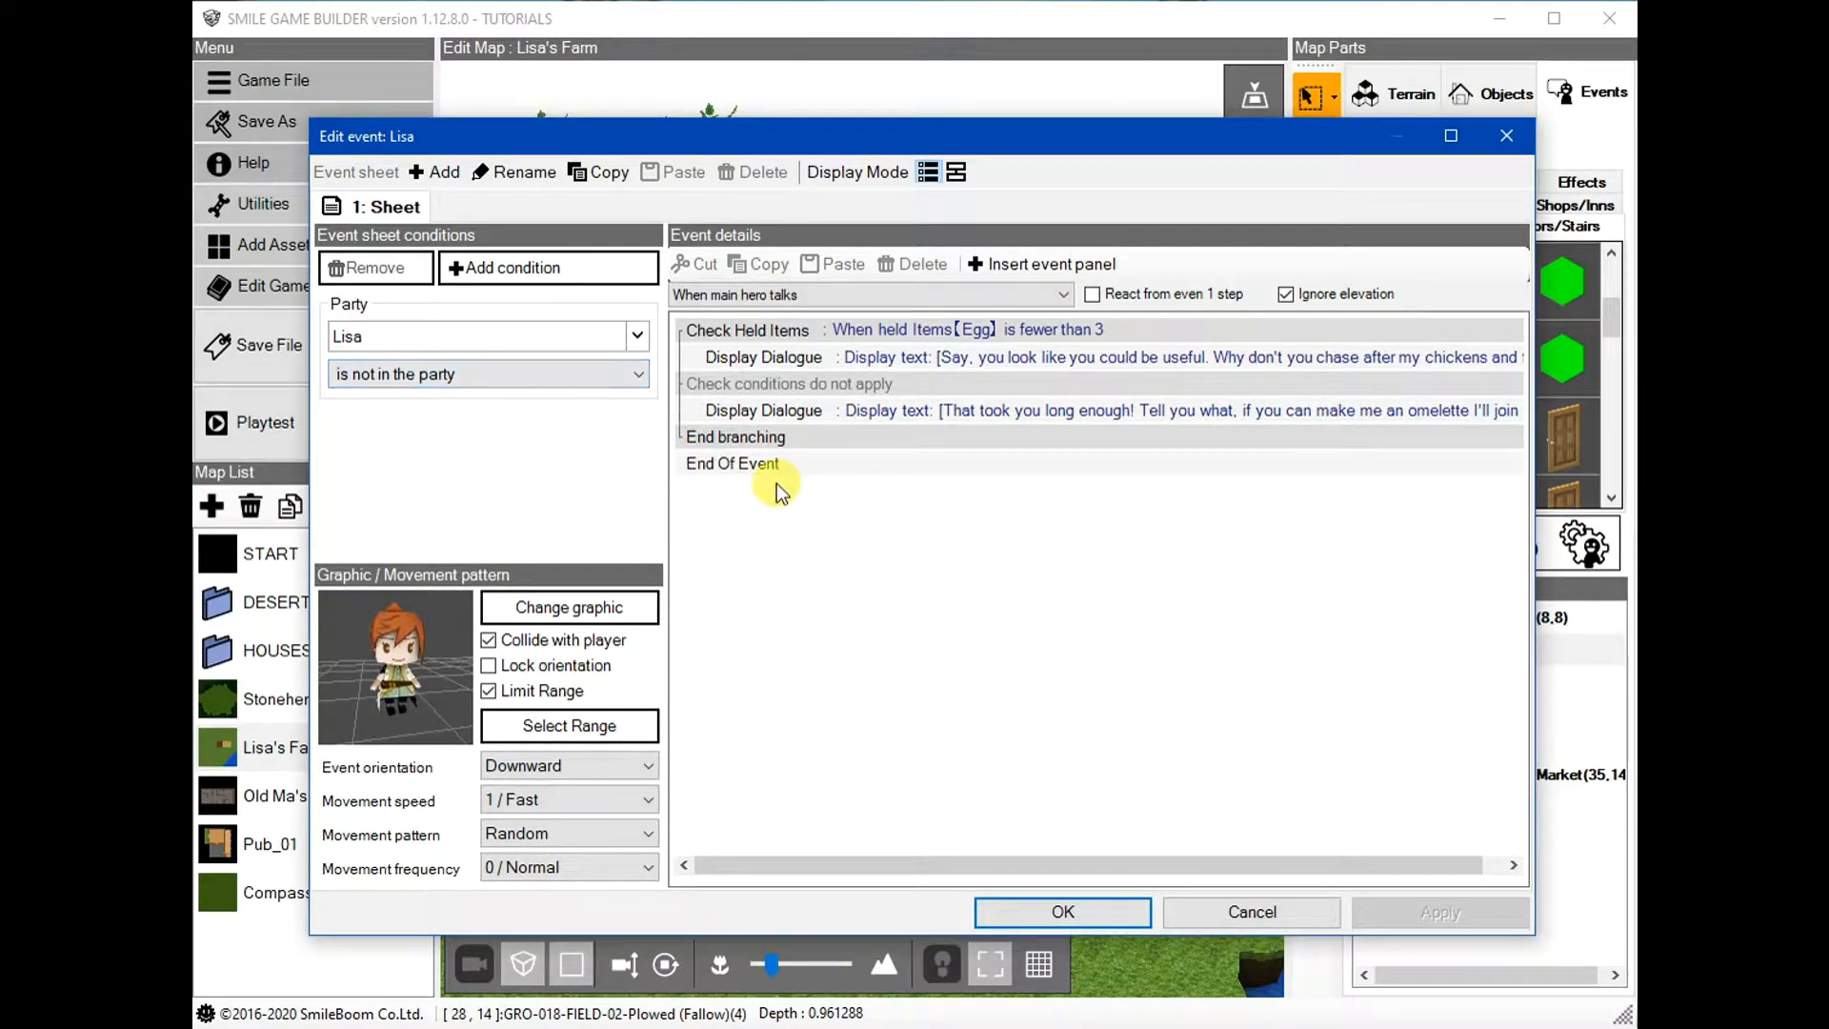
click(894, 327)
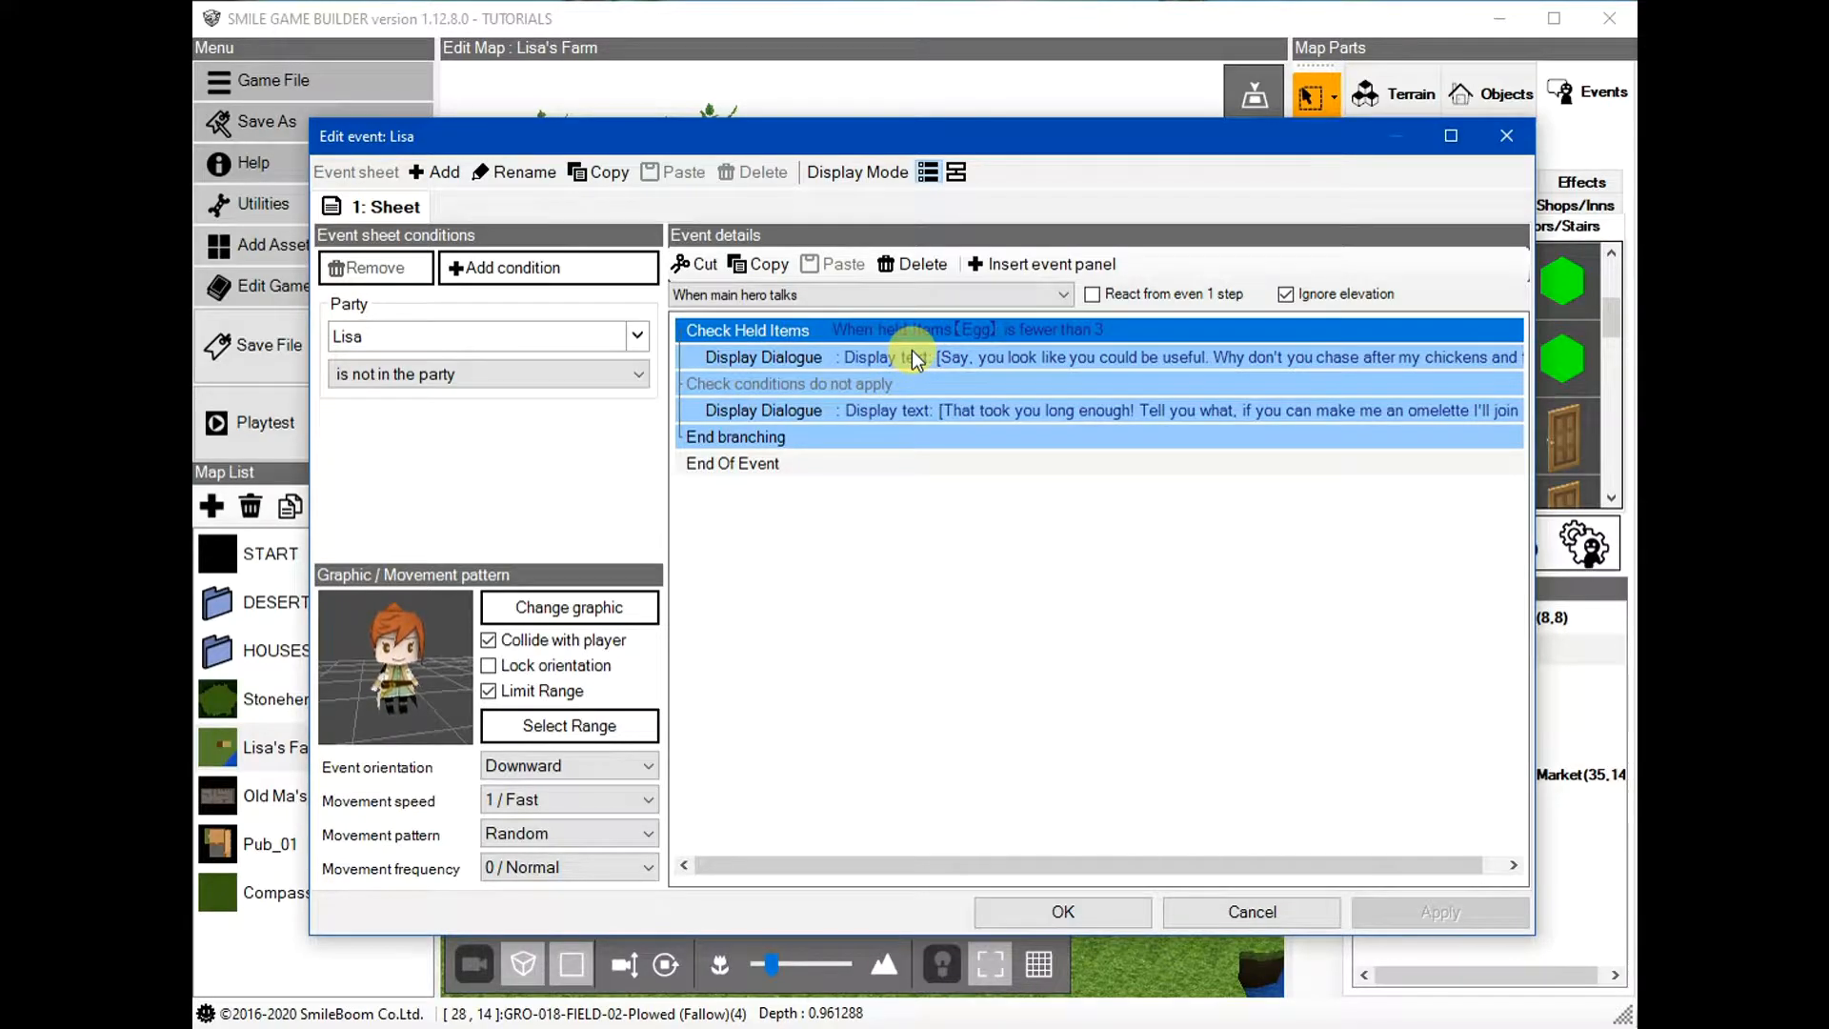
double_click(984, 331)
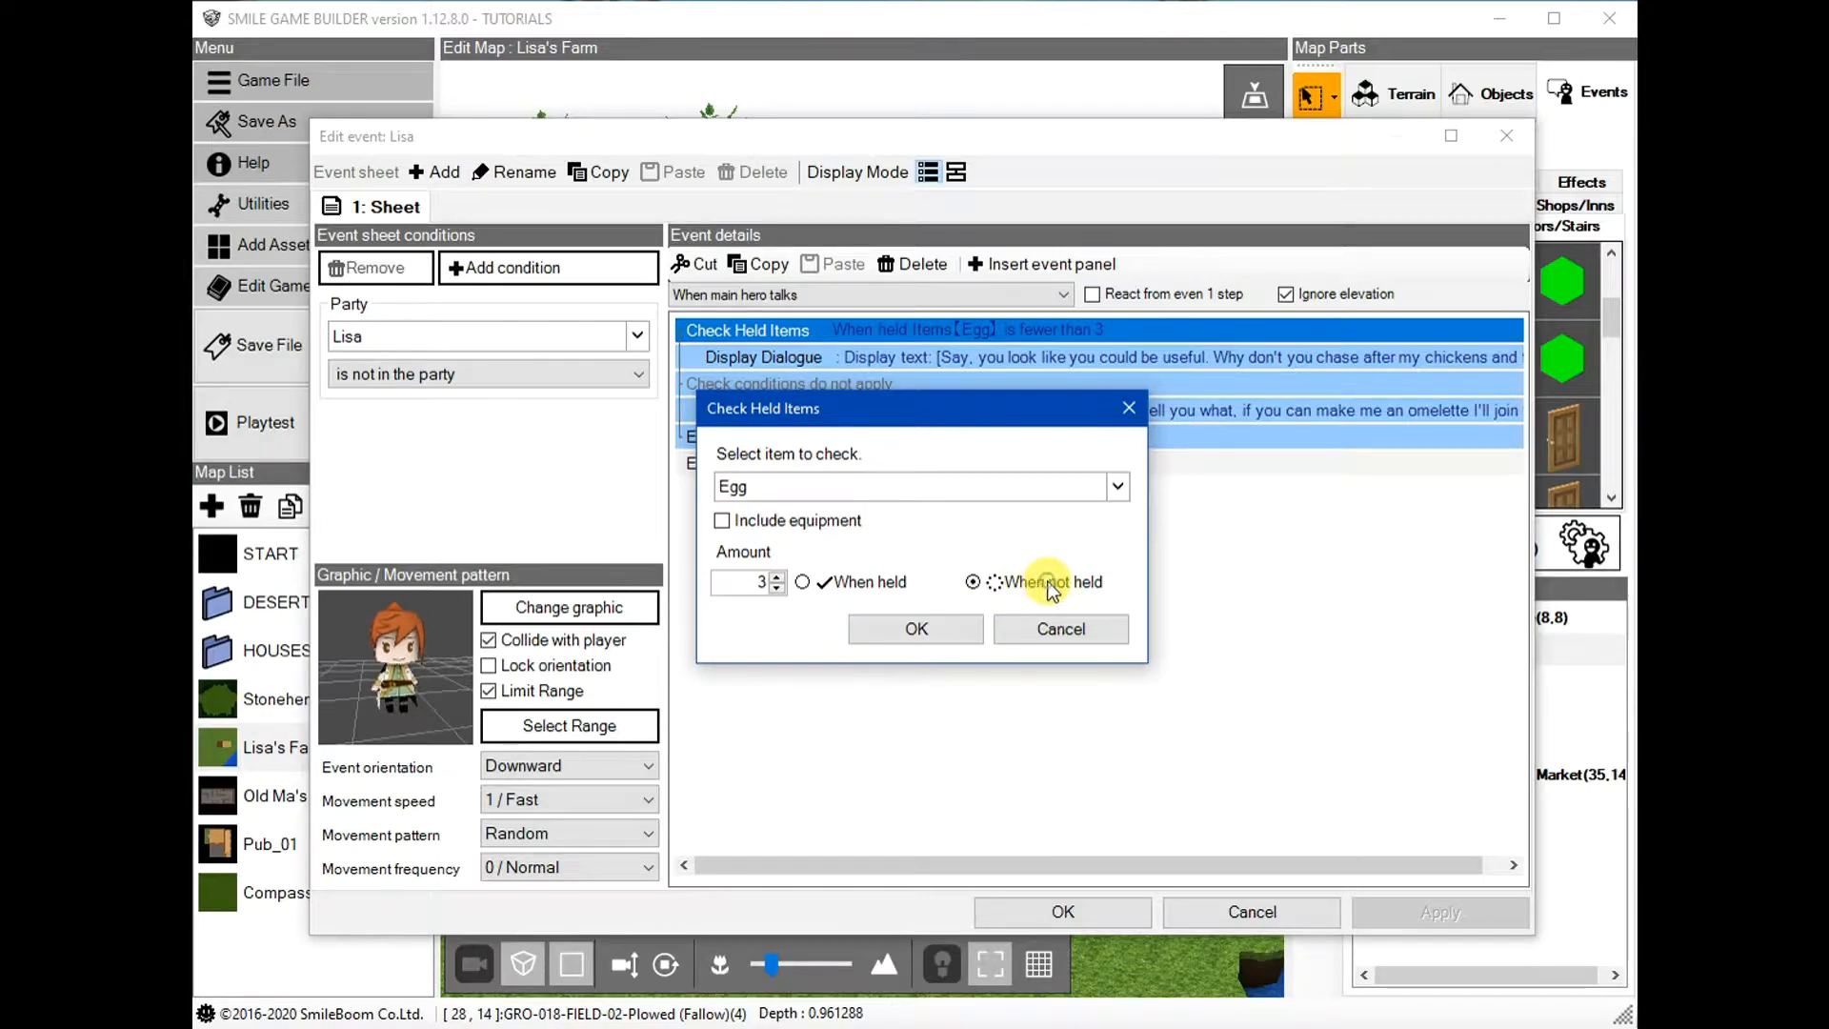
click(1062, 627)
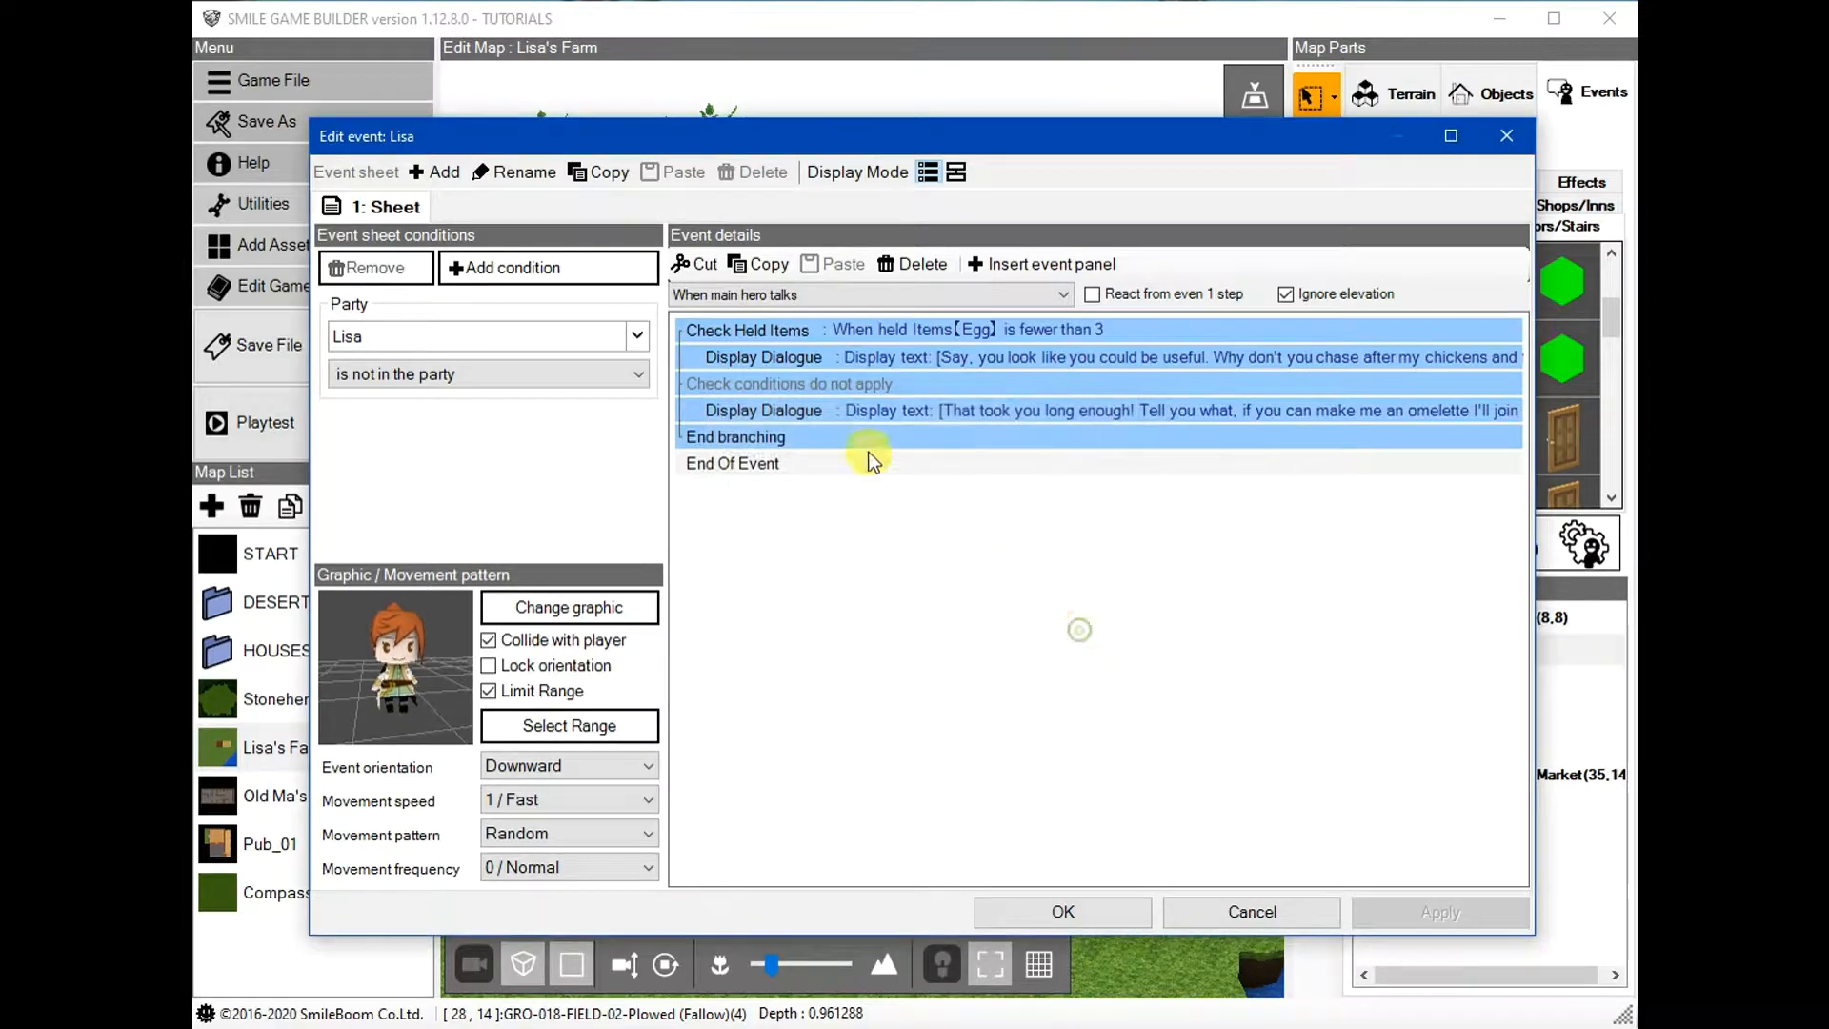
Read both Display Dialogue panels of the Lisa event, for too few eggs and for enough eggs, without changing them
double_click(970, 362)
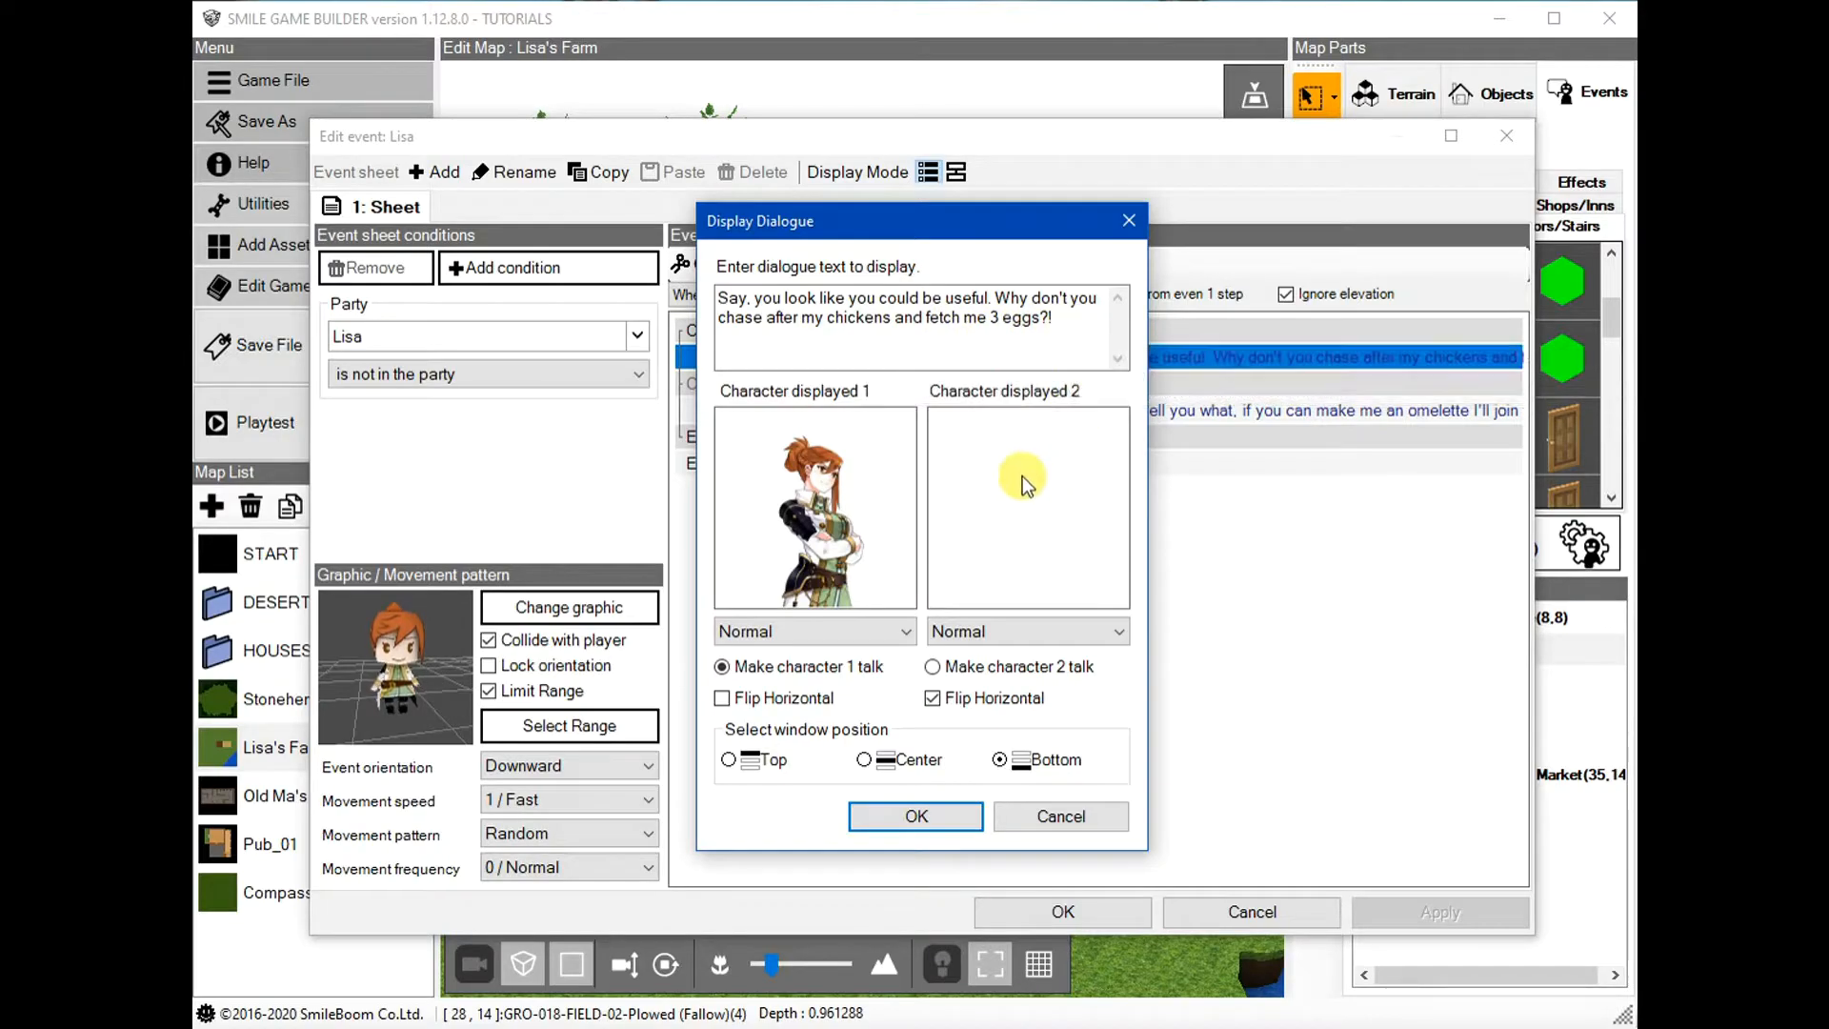
click(1046, 816)
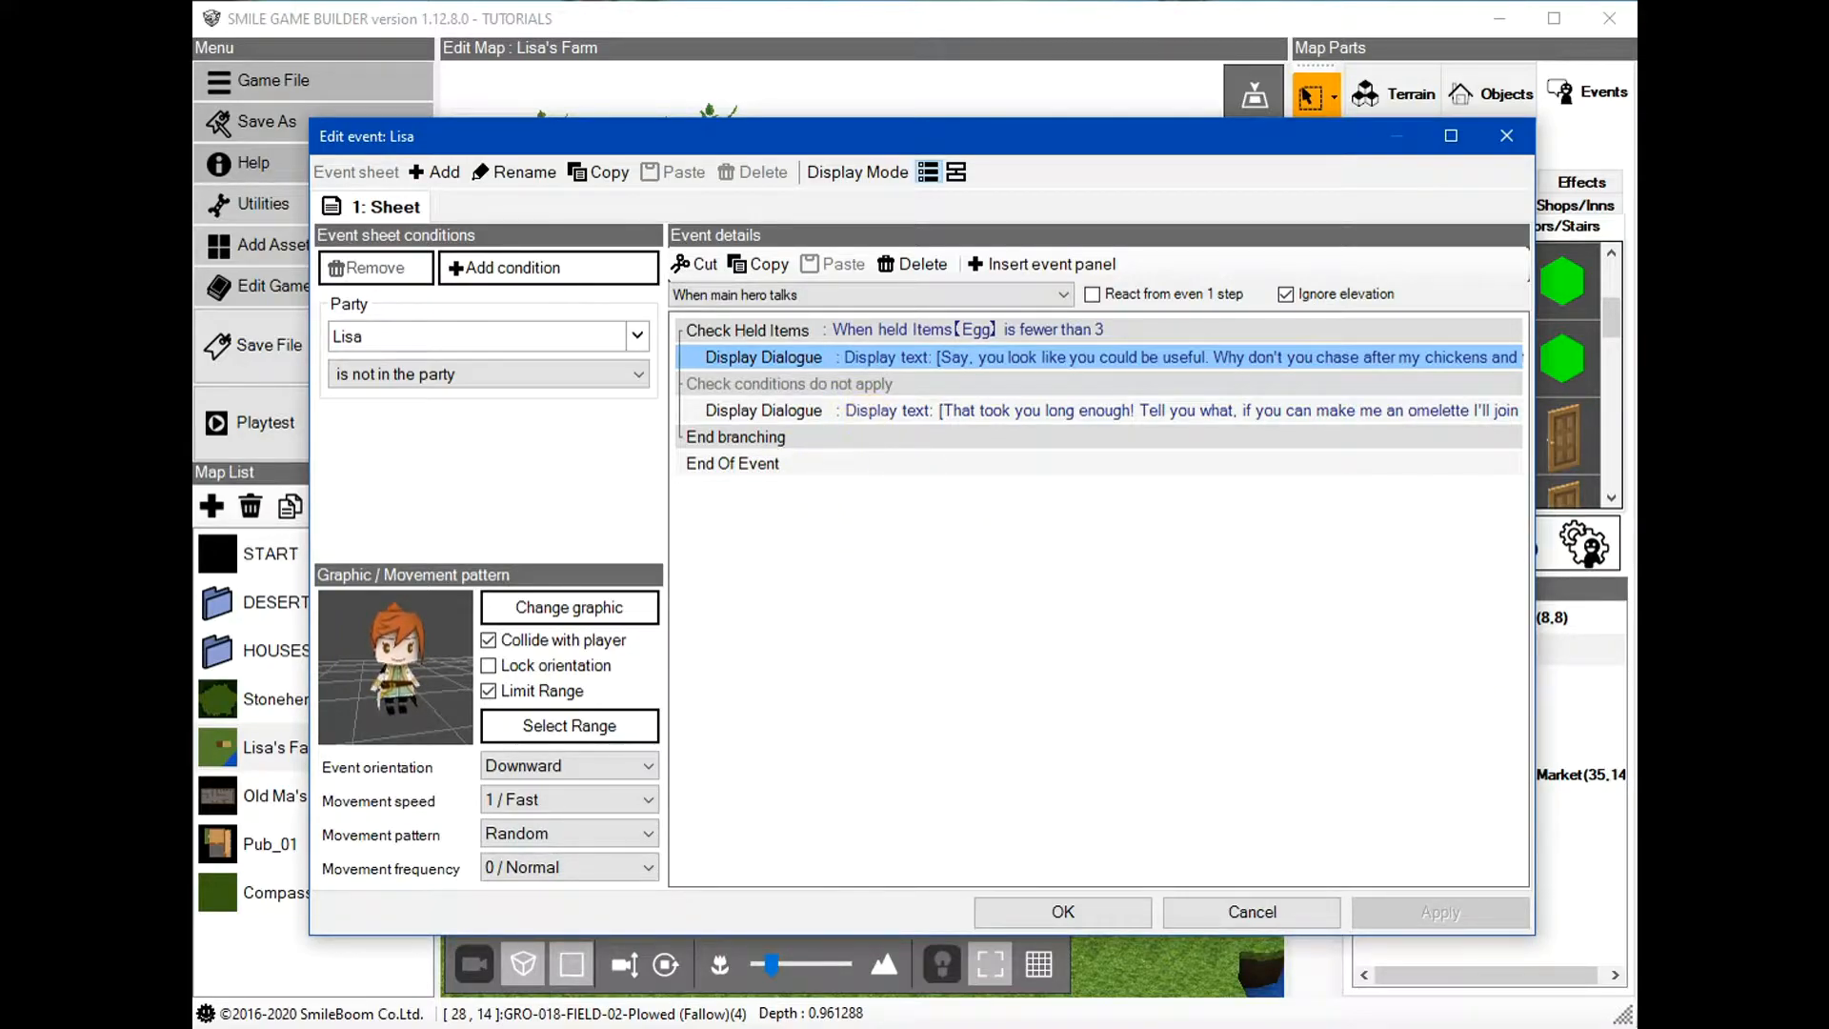
click(812, 382)
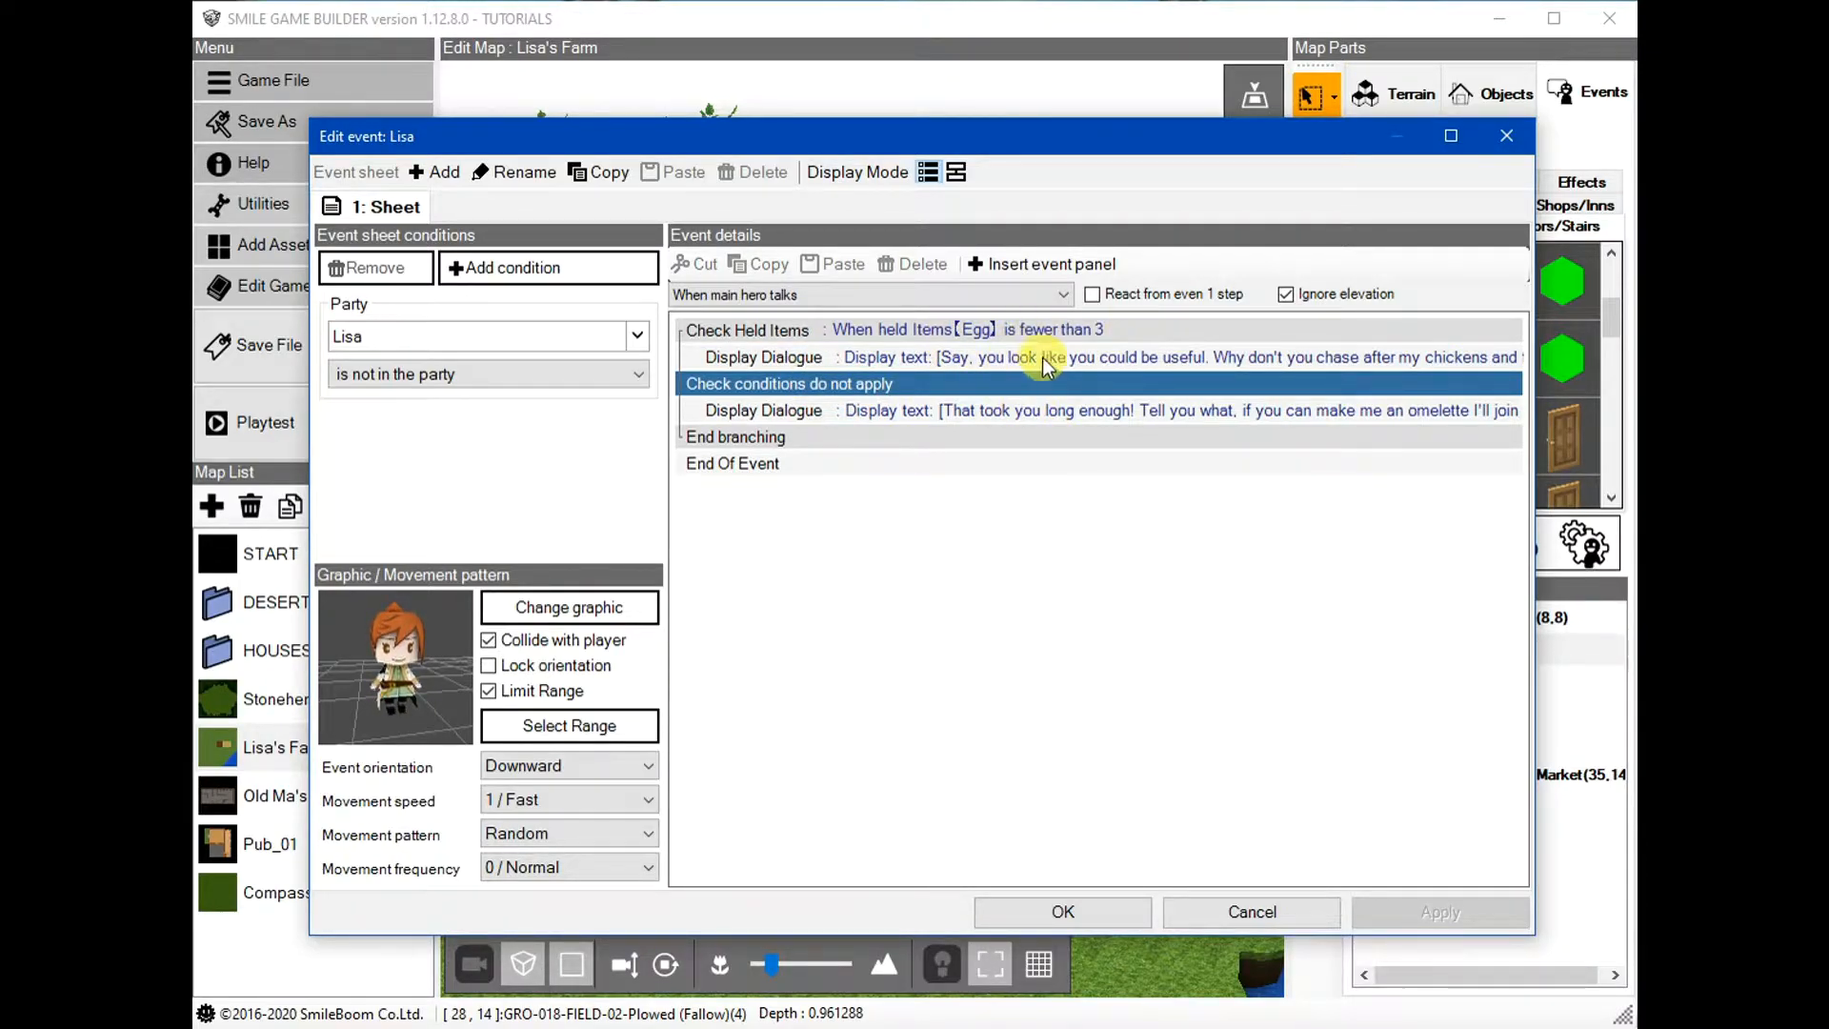
double_click(1125, 410)
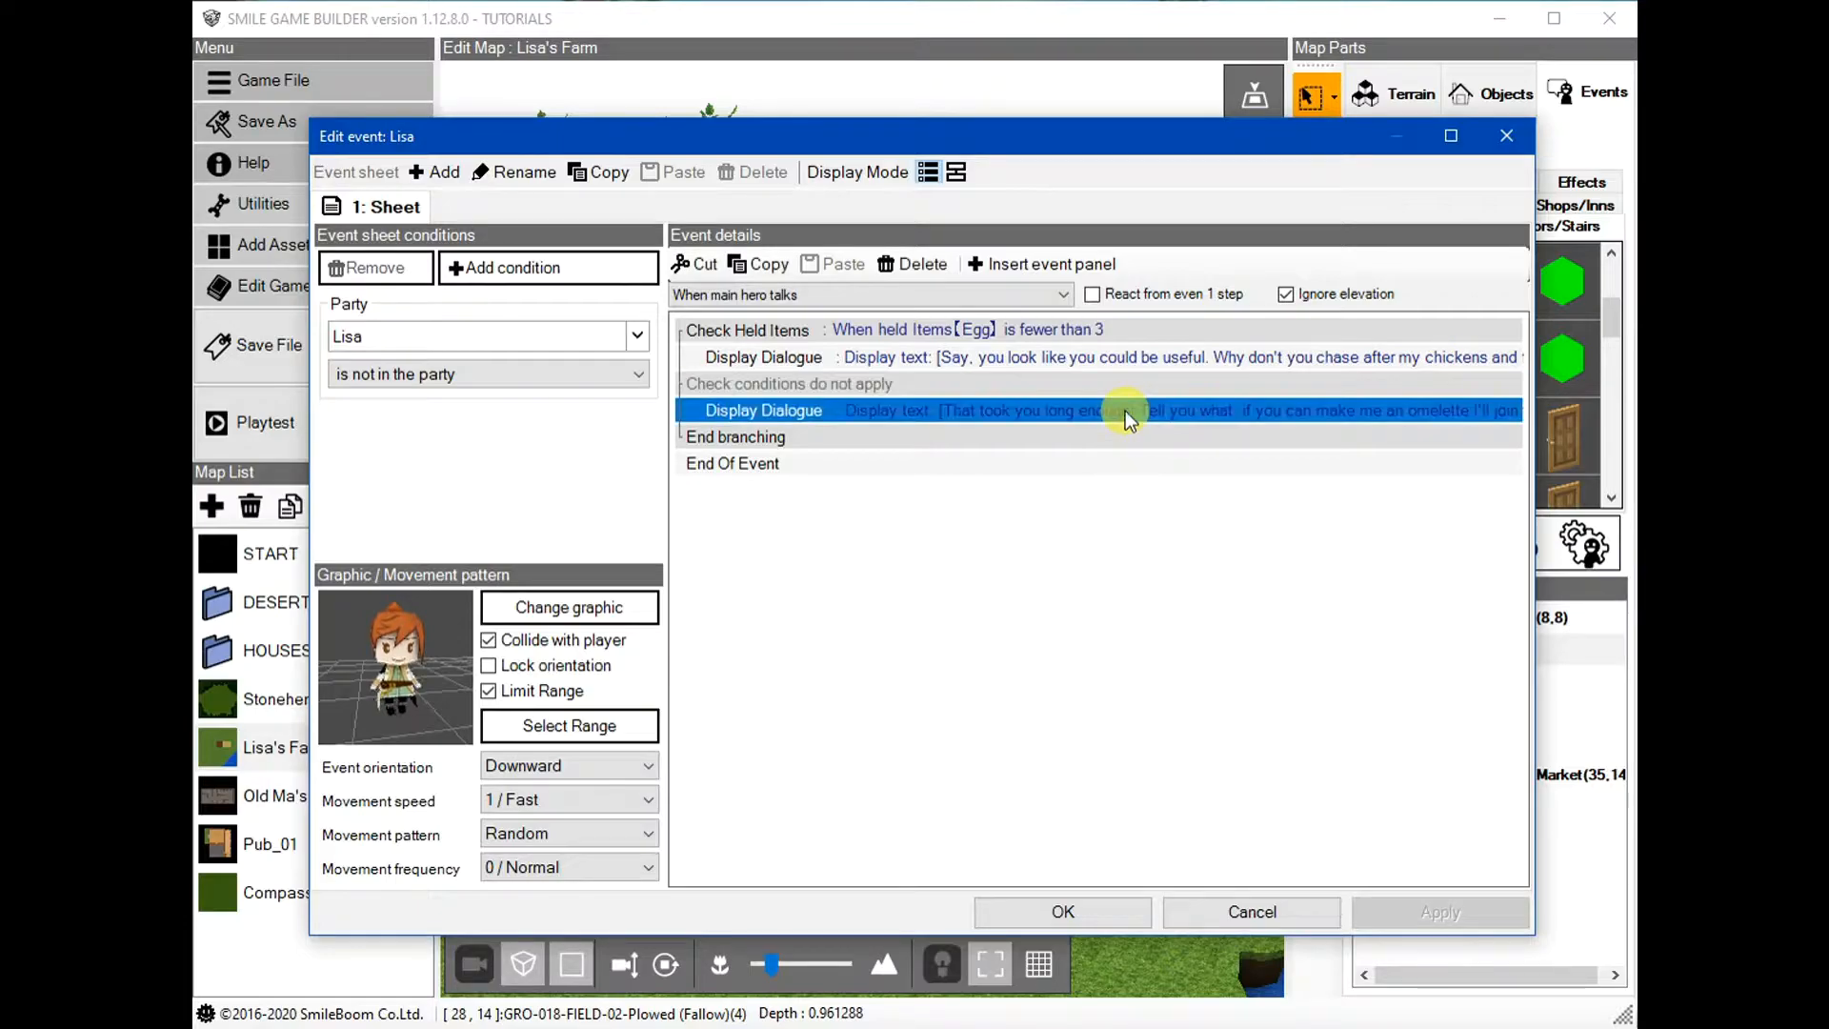
click(834, 457)
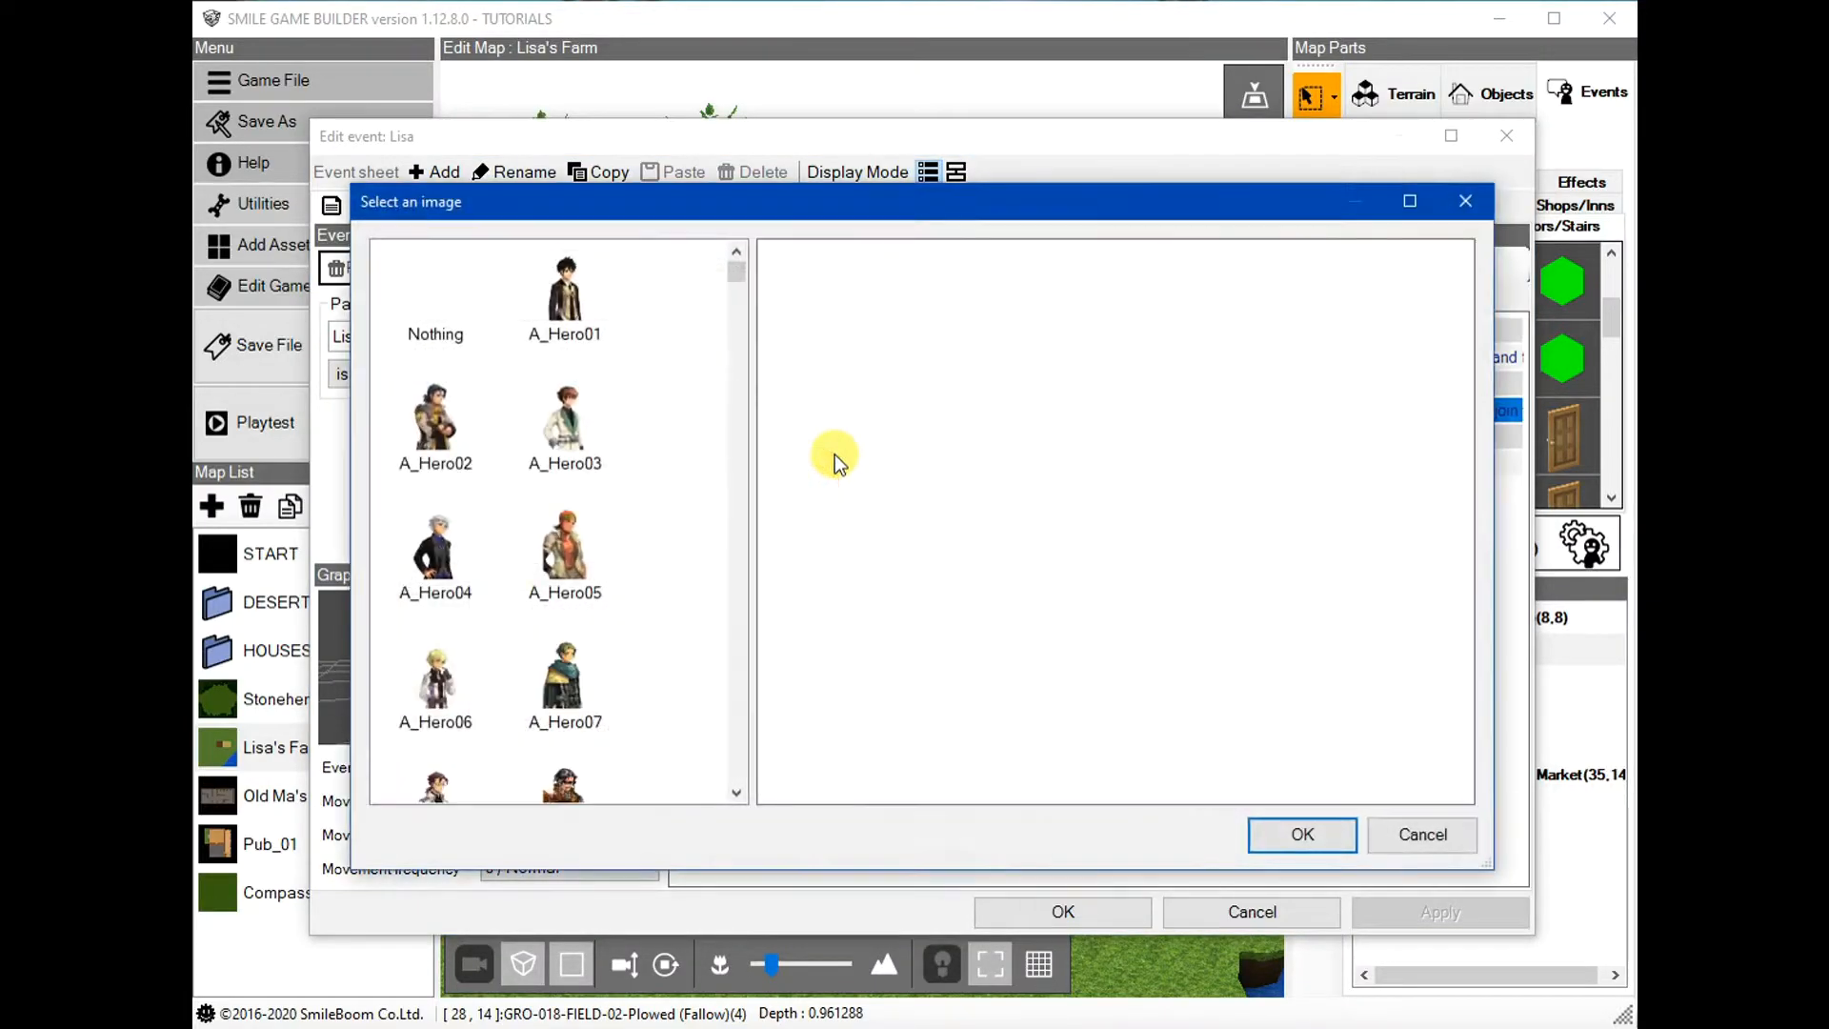
click(1407, 836)
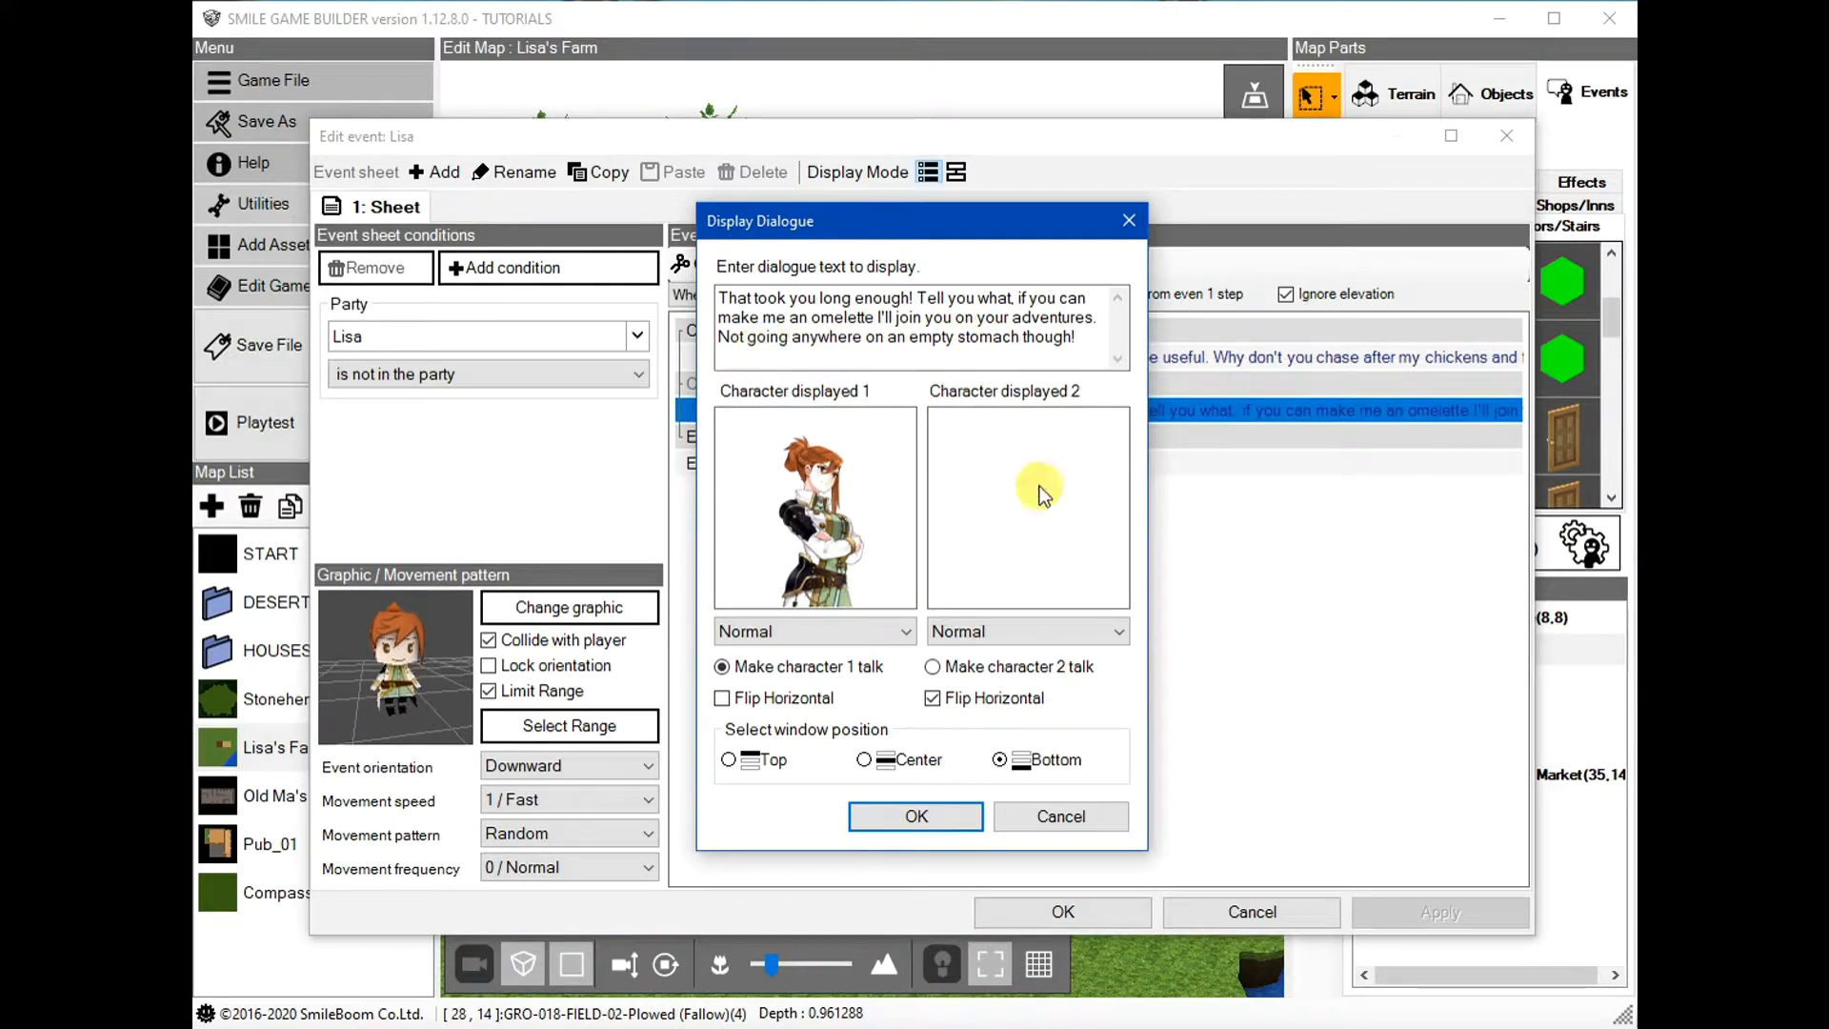
click(1062, 820)
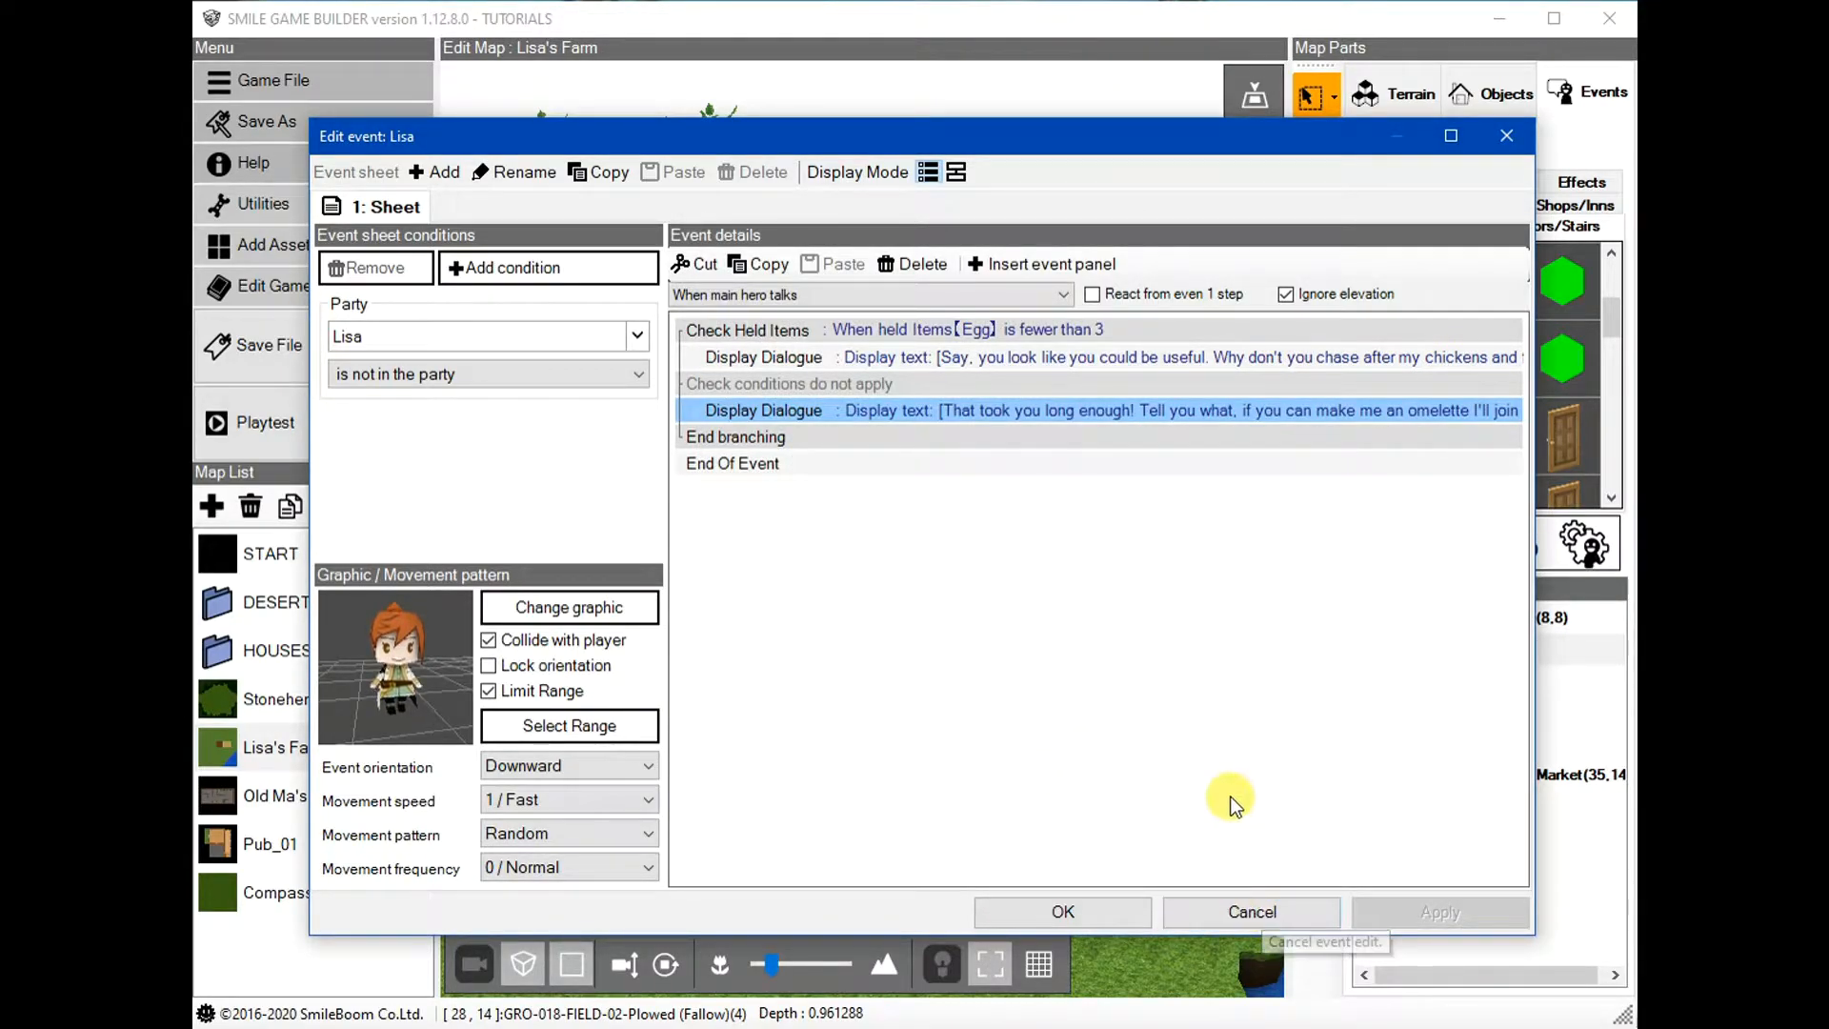
Try reselecting the fenced field as Lisa's movement range, and close the event without saving changes
click(560, 724)
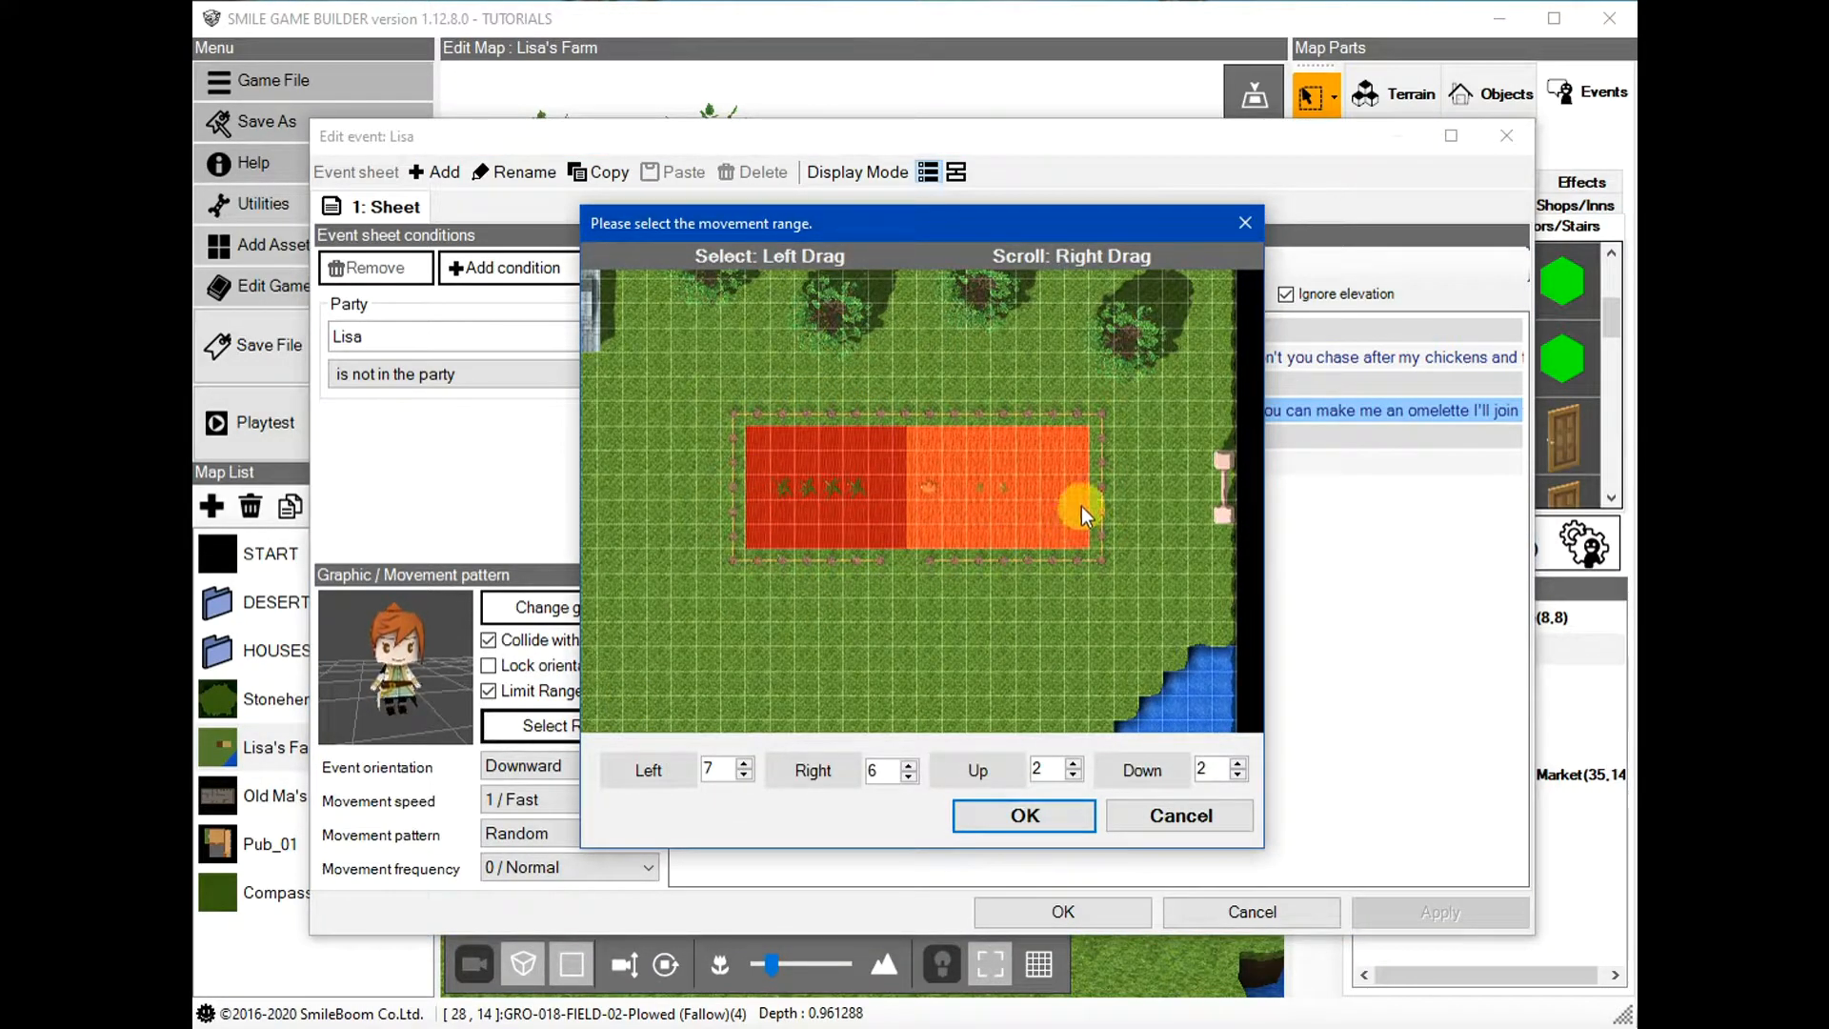
click(757, 437)
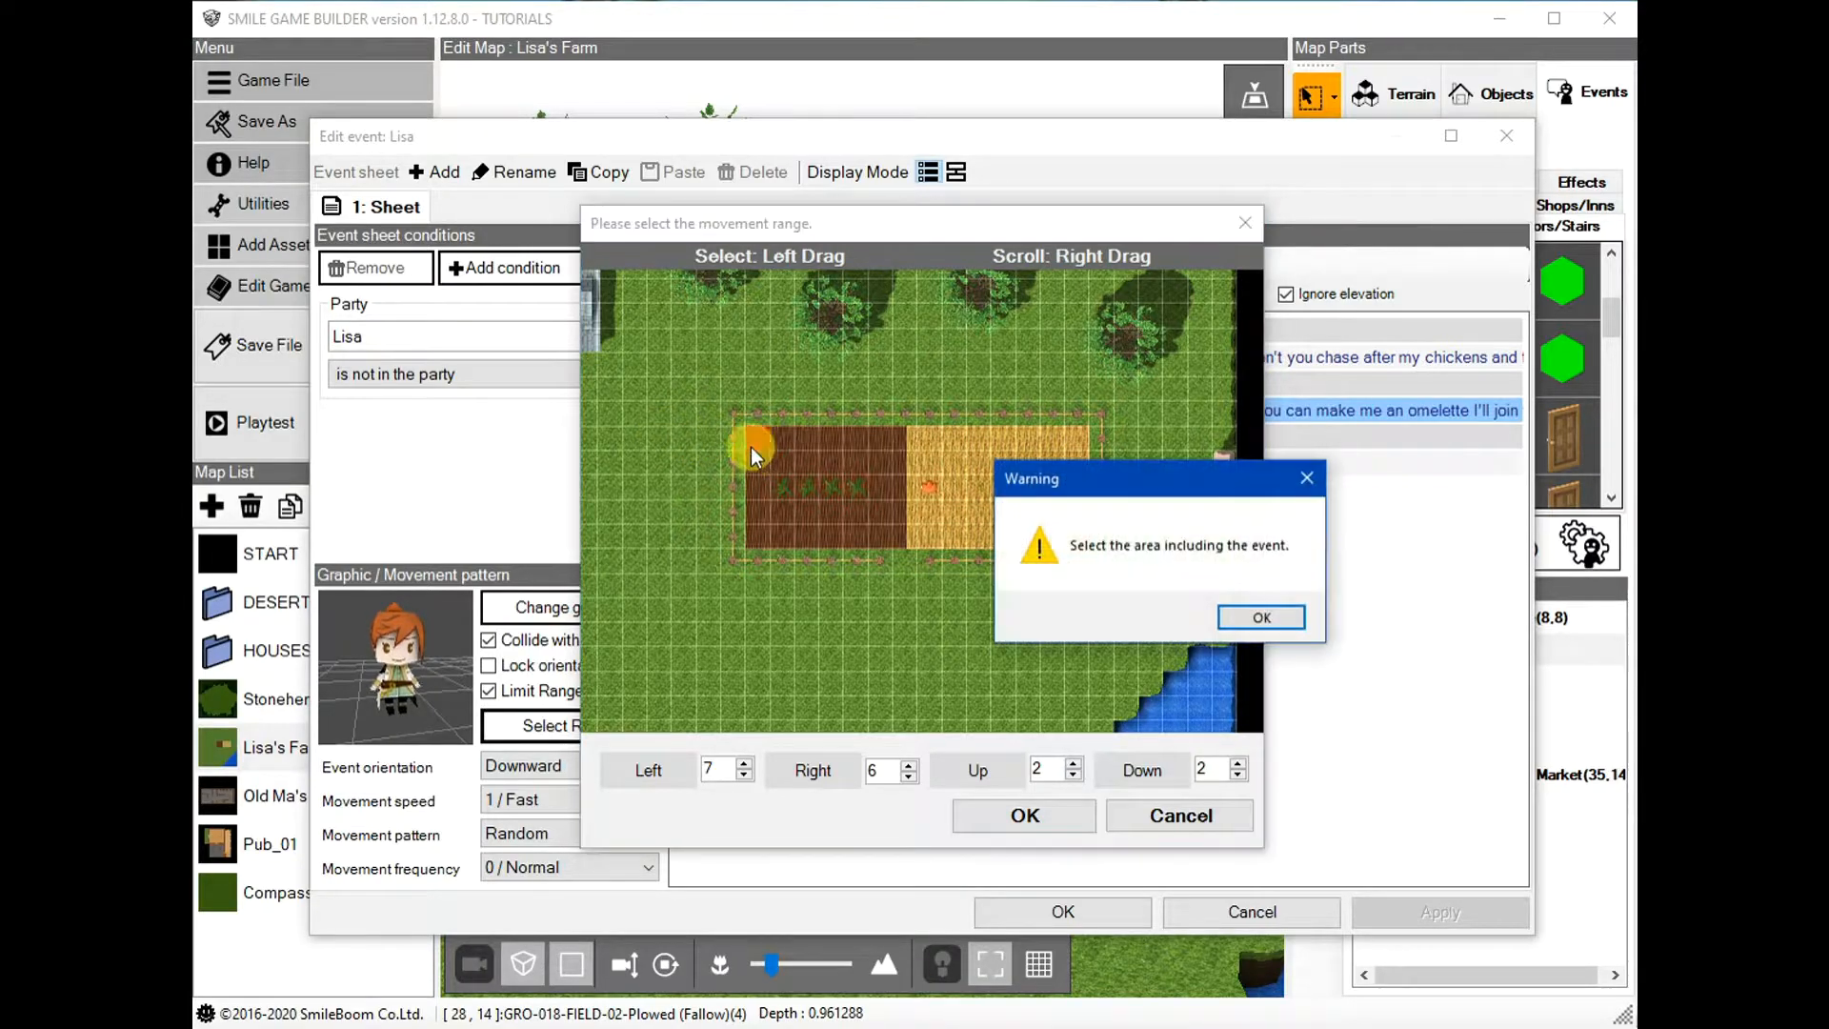
click(1274, 616)
drag(752, 440, 1082, 533)
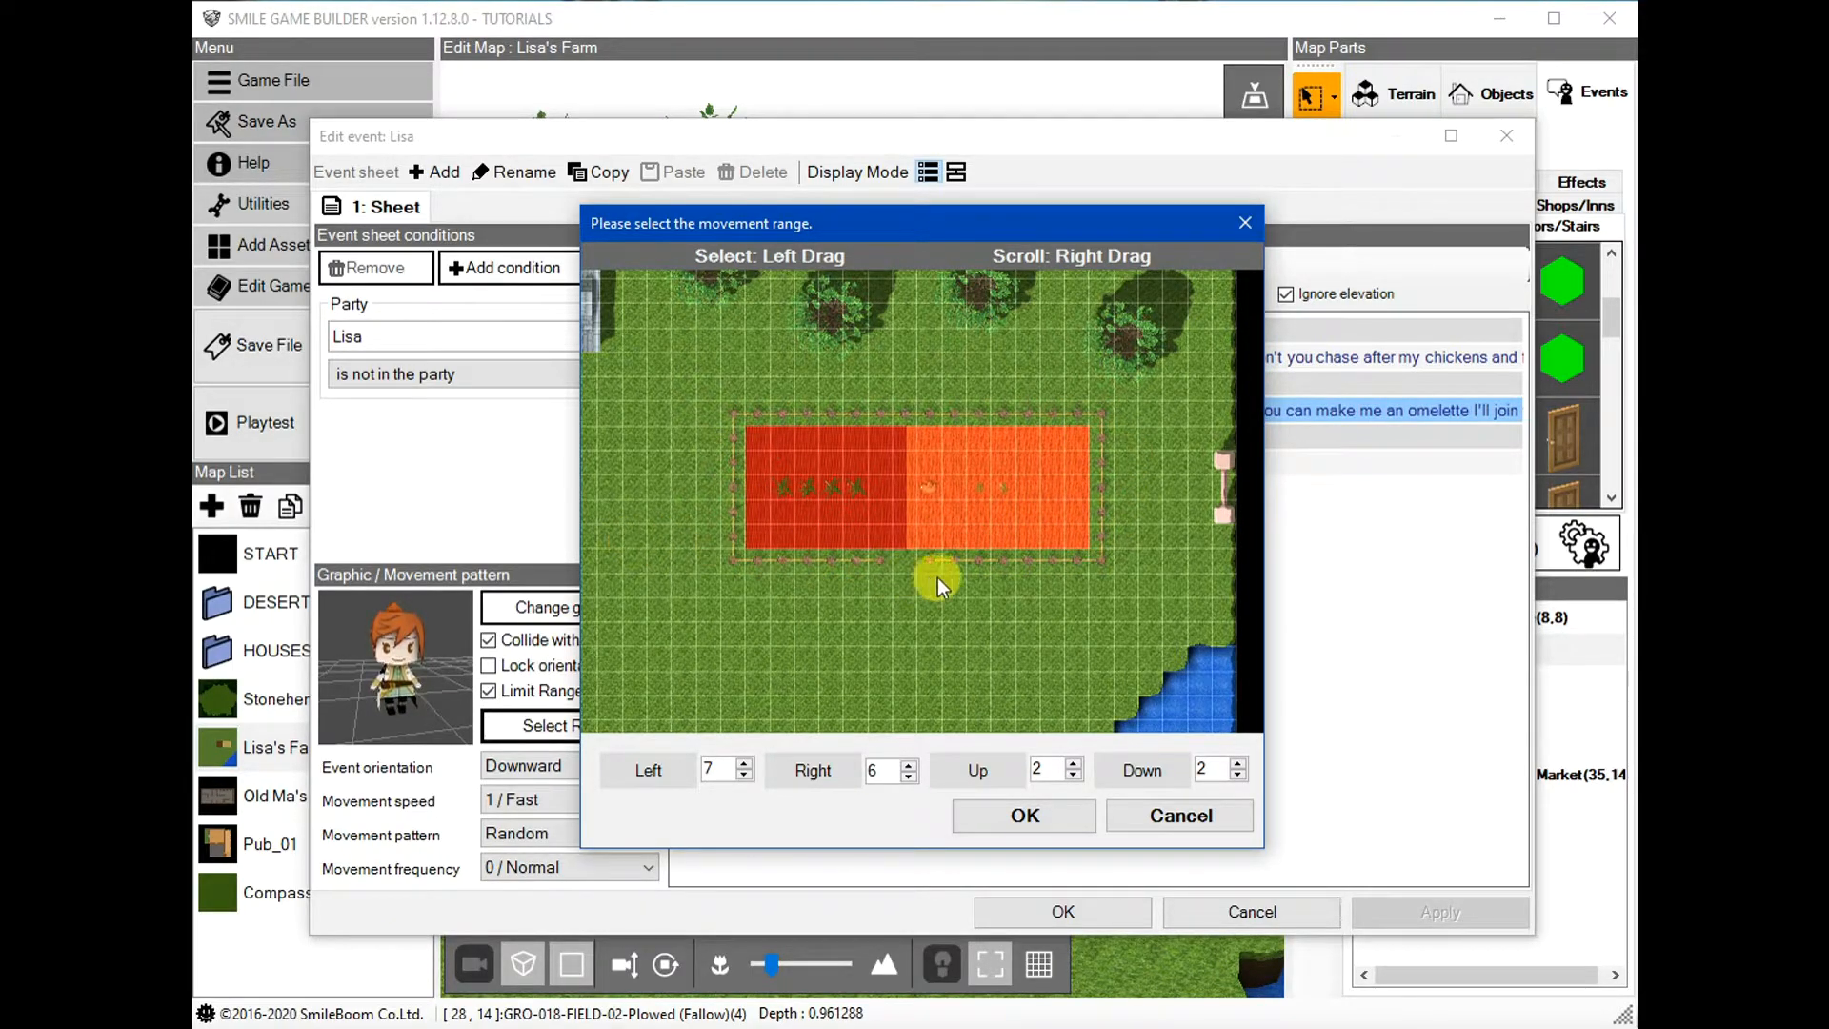
double_click(713, 770)
text(10)
scroll(719, 759, down, 1)
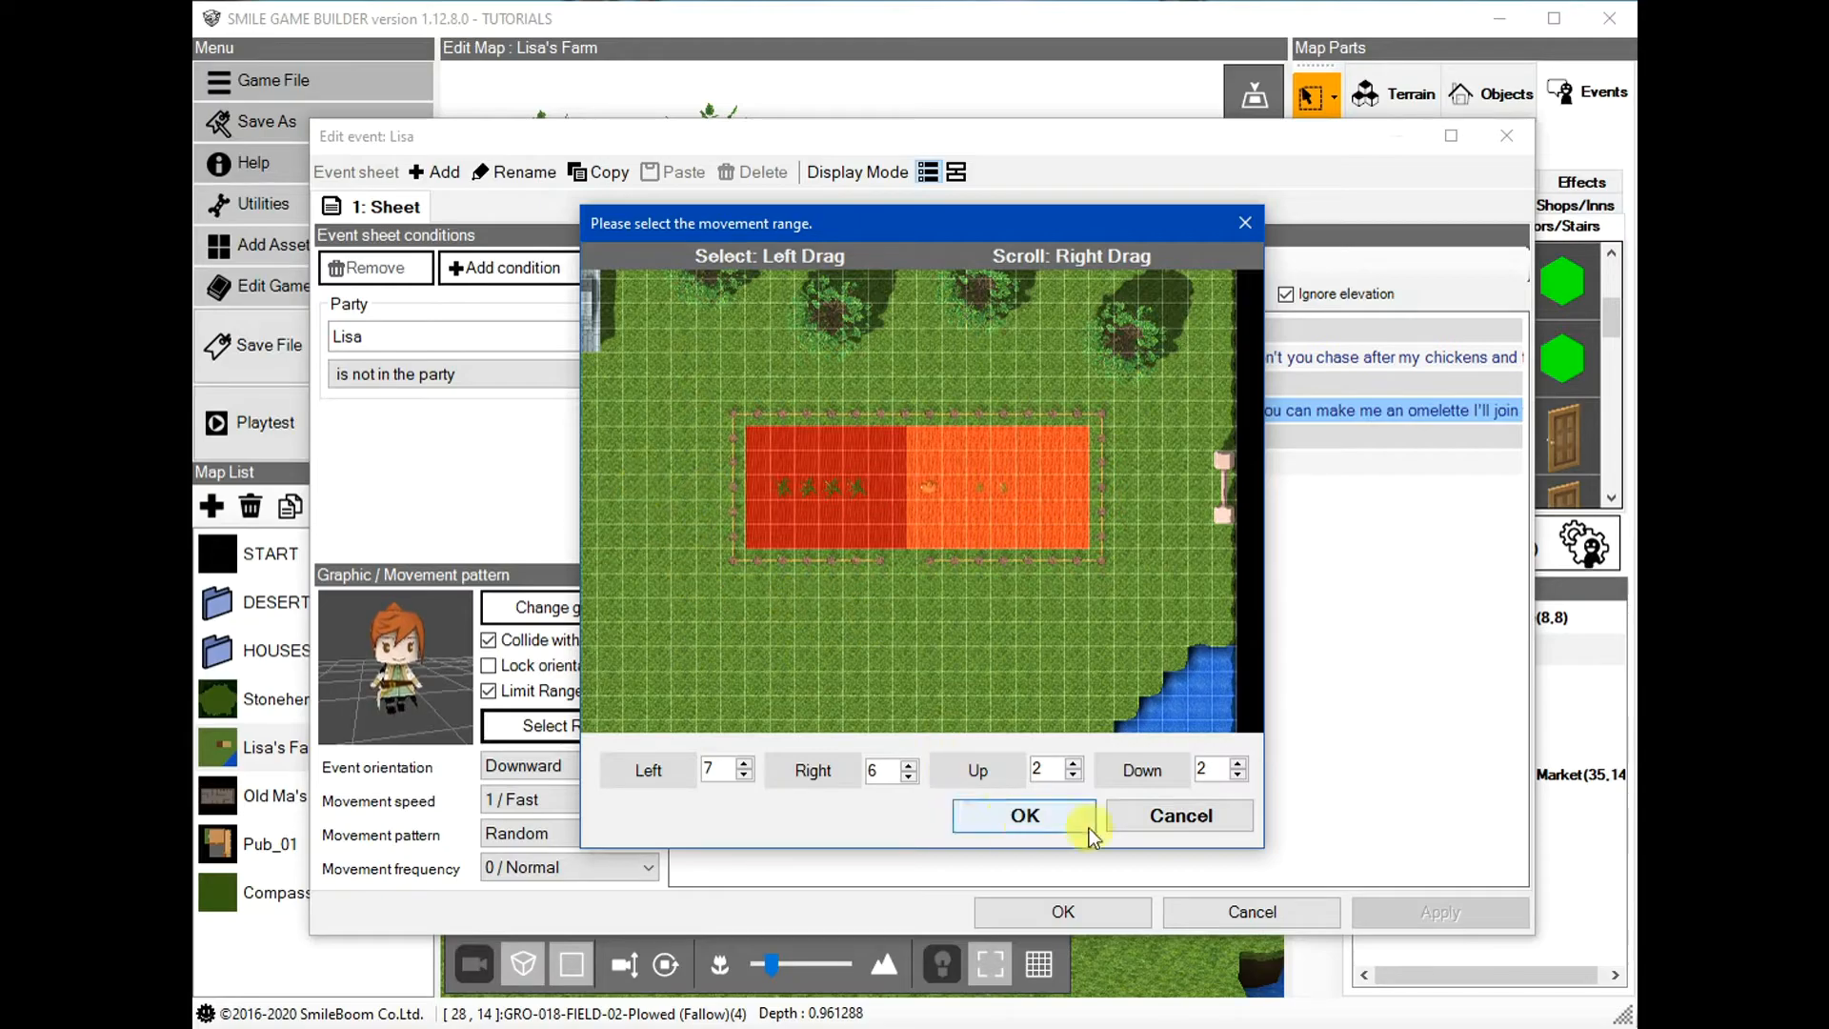
click(1208, 816)
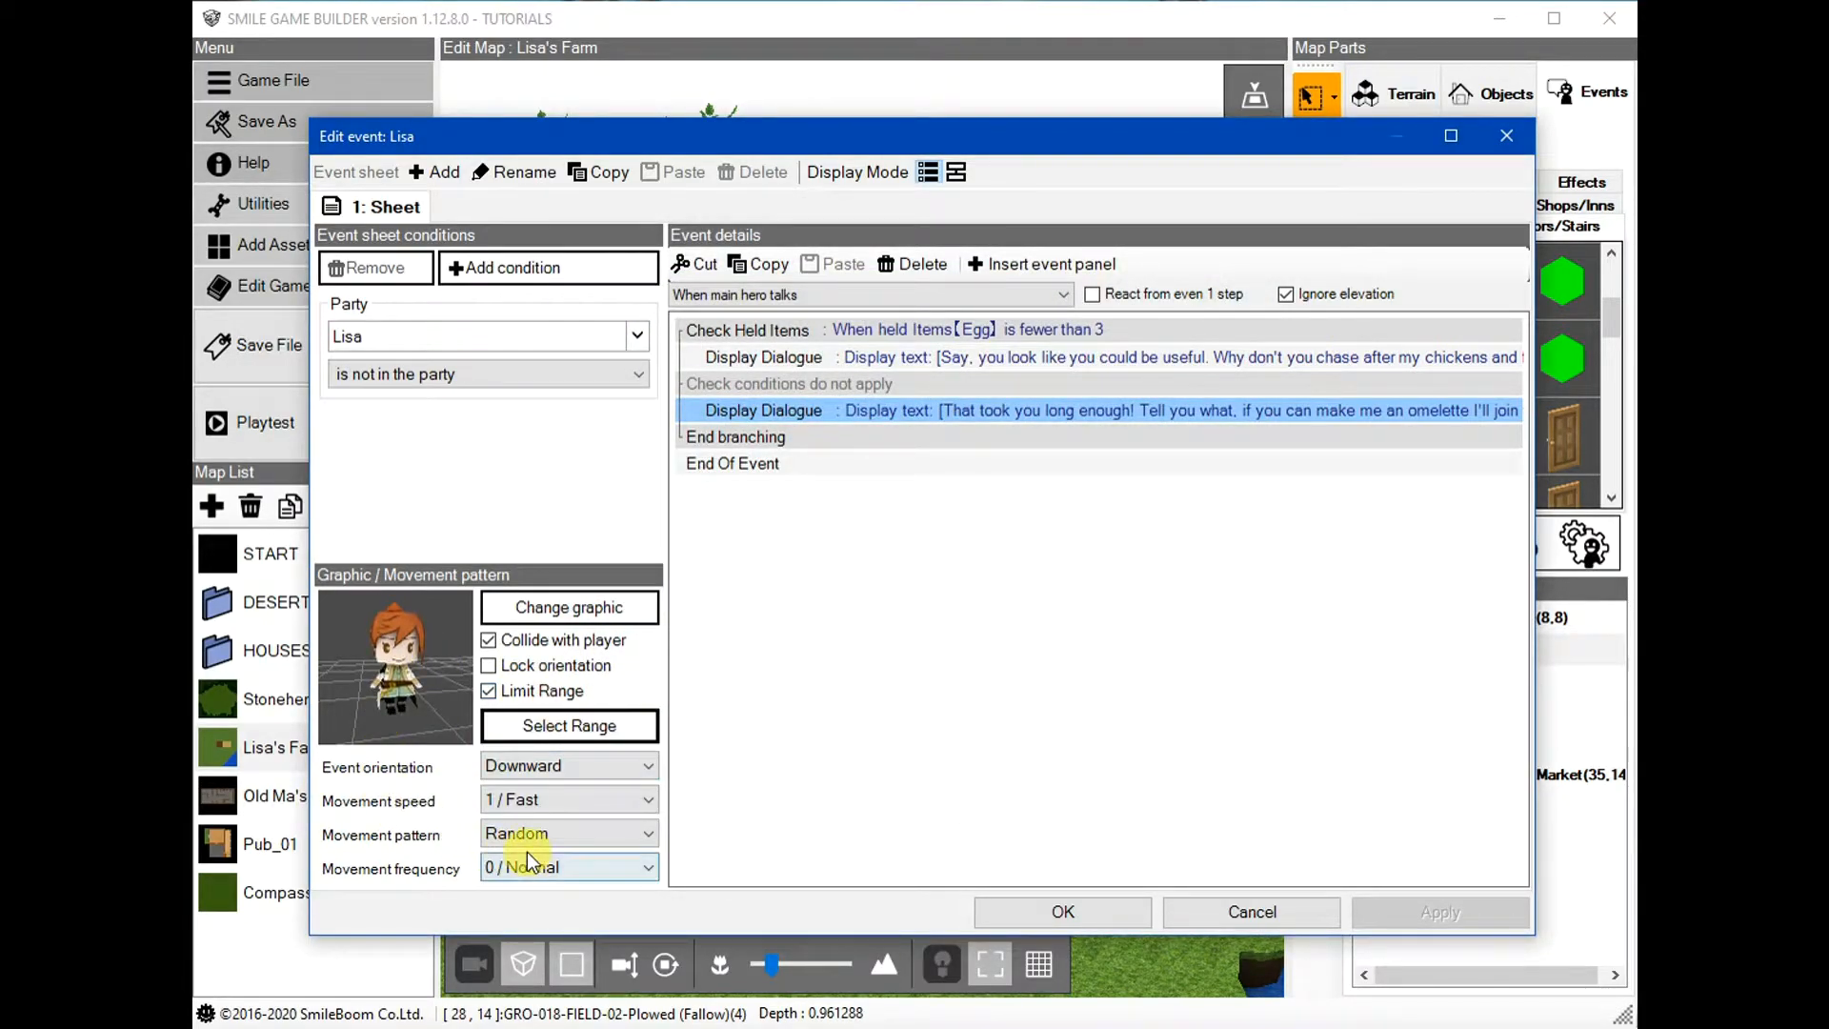
click(1268, 911)
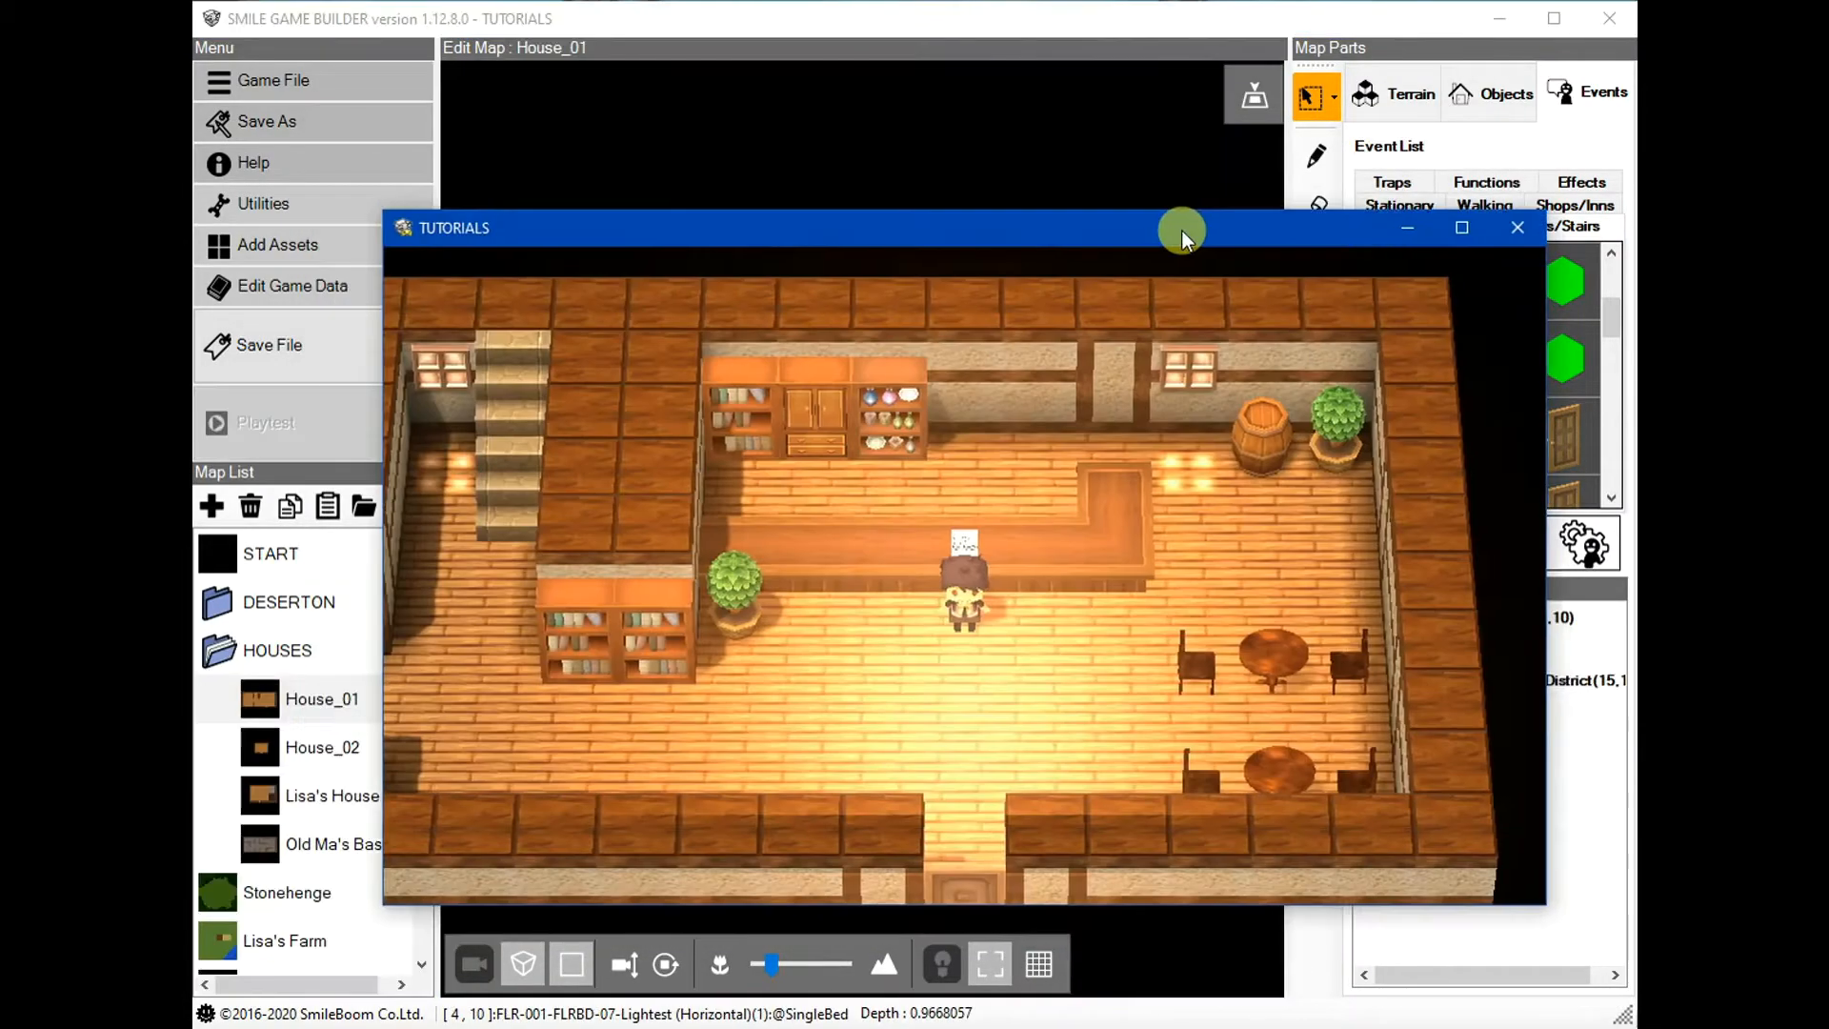
In the playtest, leave the house and walk through the Upper Market warp gate to Lisa's Farm
drag(1183, 230, 1176, 231)
key(Down)
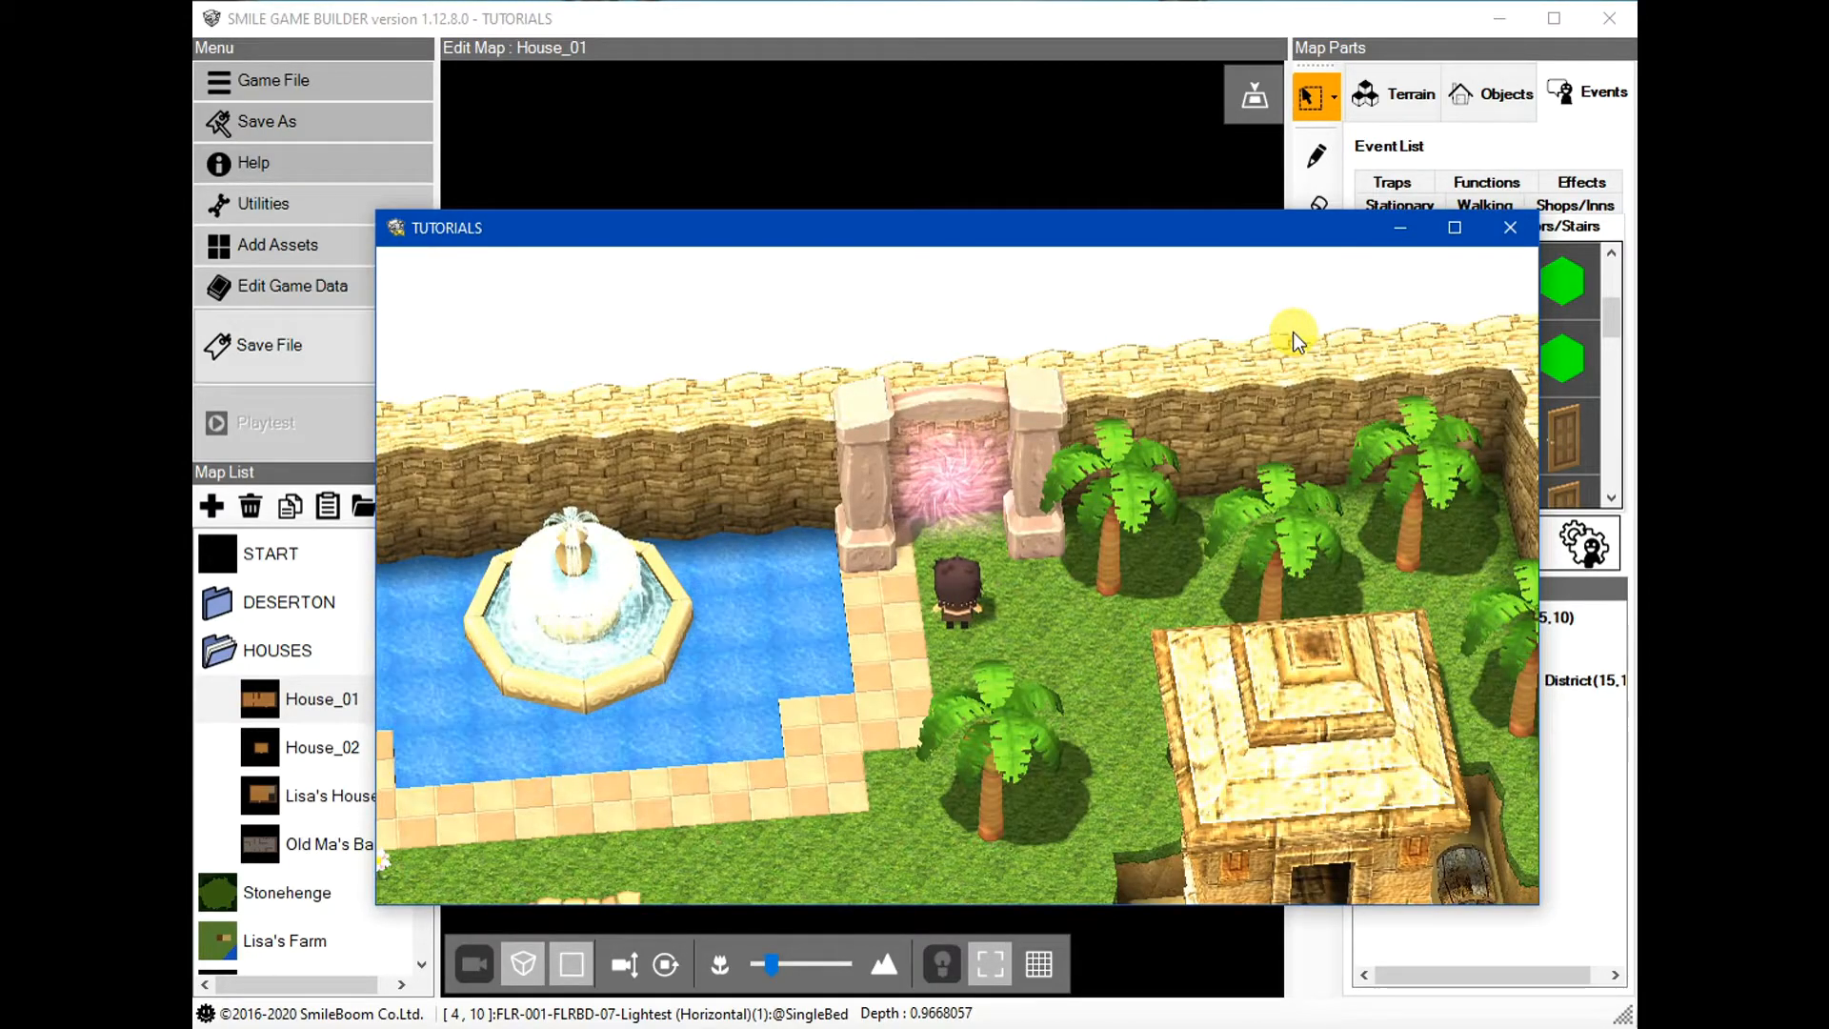
key(Up)
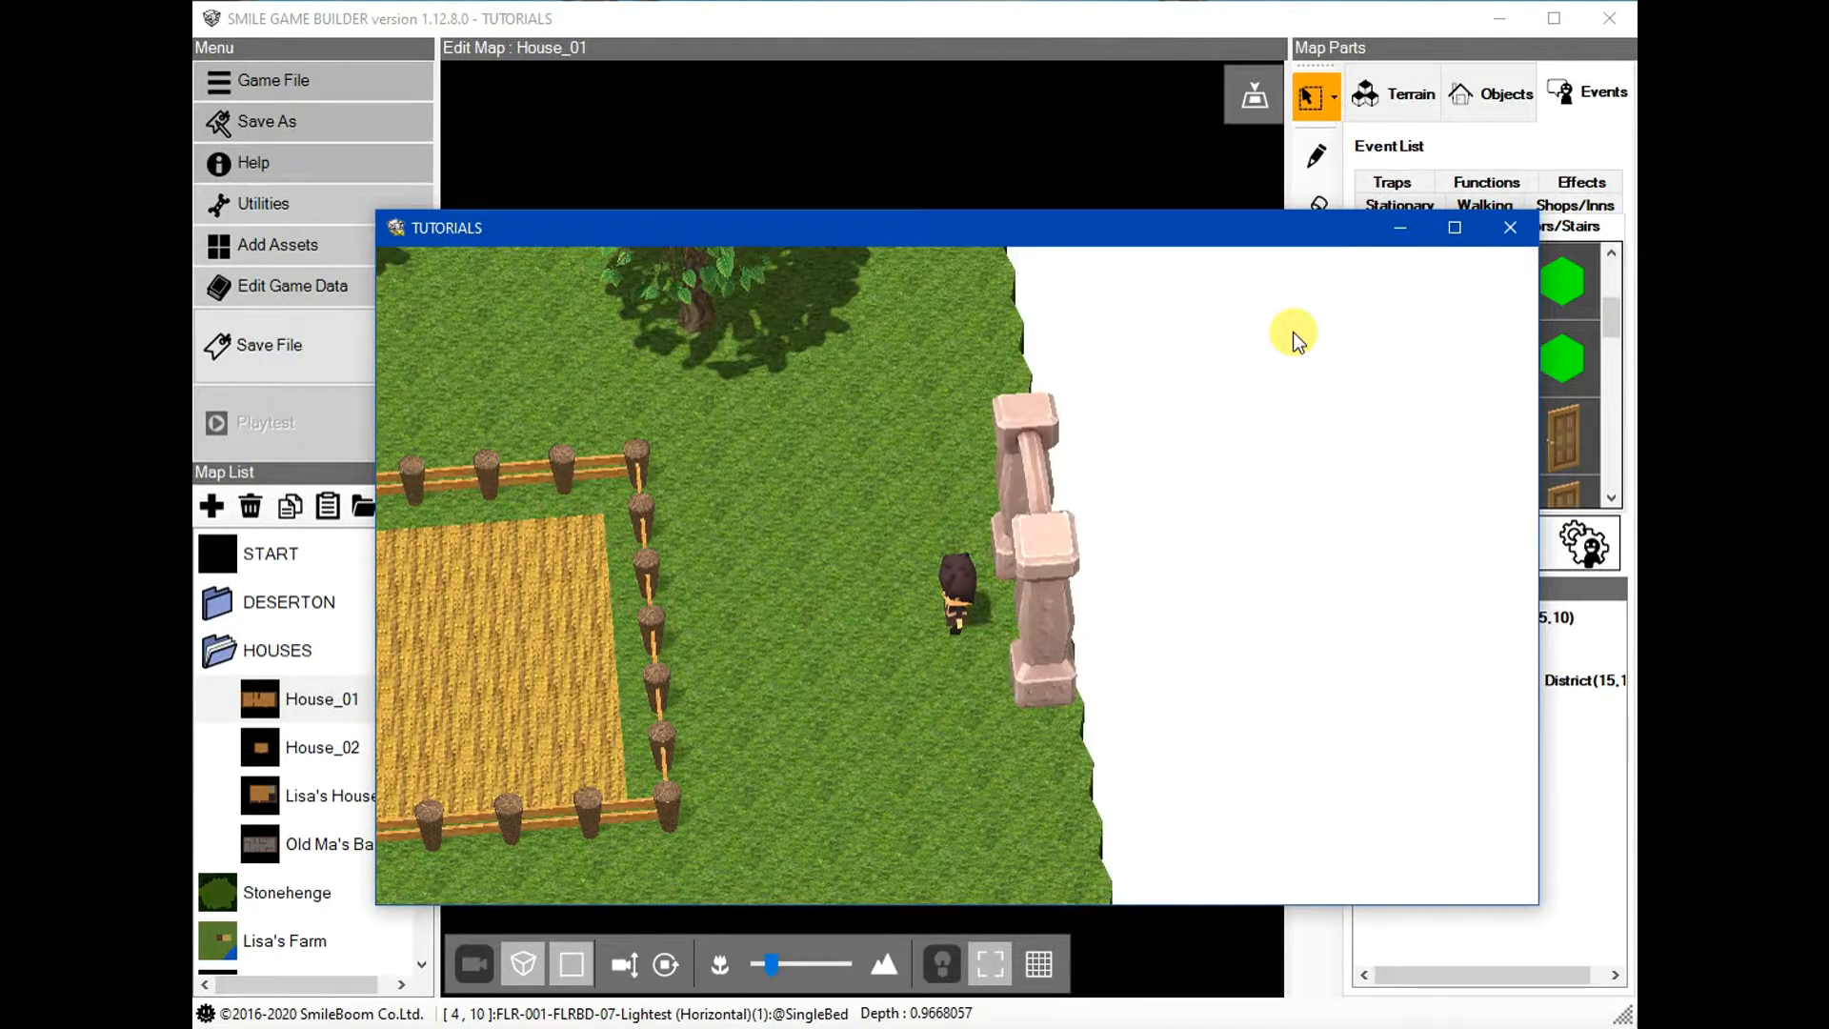
Walk the hero around the fence into the plowed field and talk to Lisa
key(Left)
key(Down)
key(Left)
key(Left)
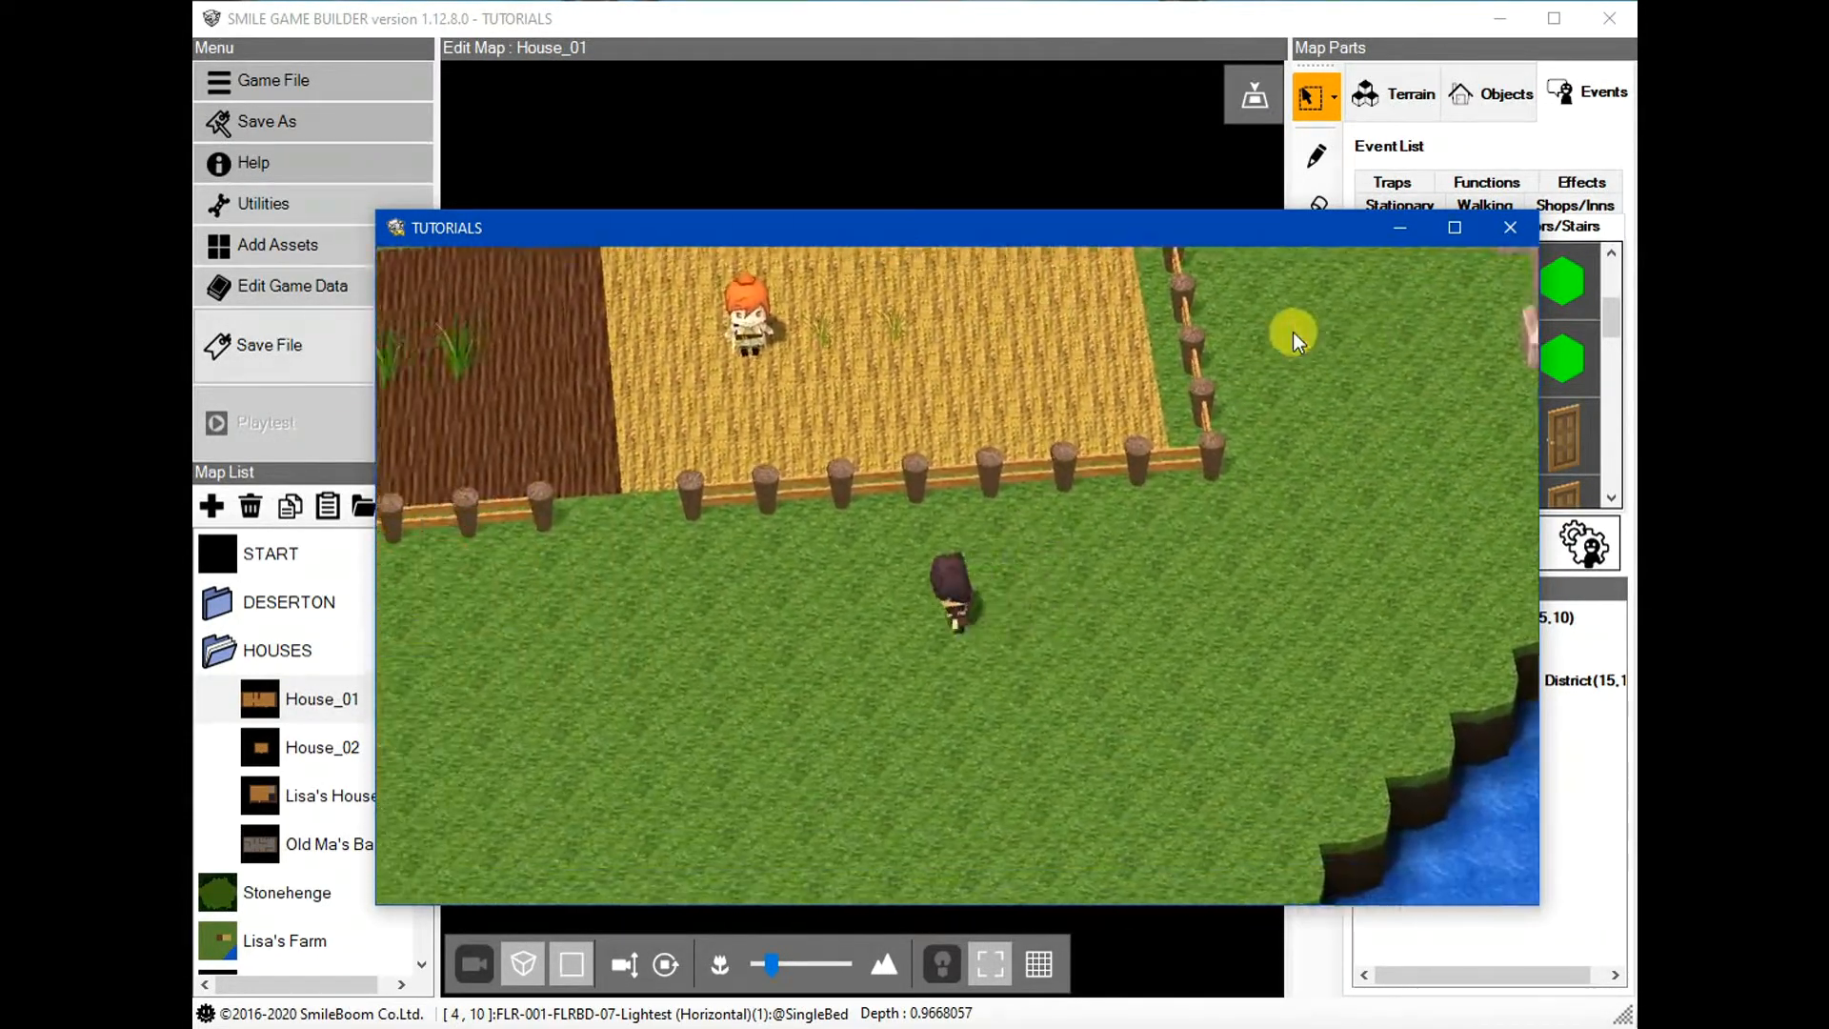
key(Up)
key(Left)
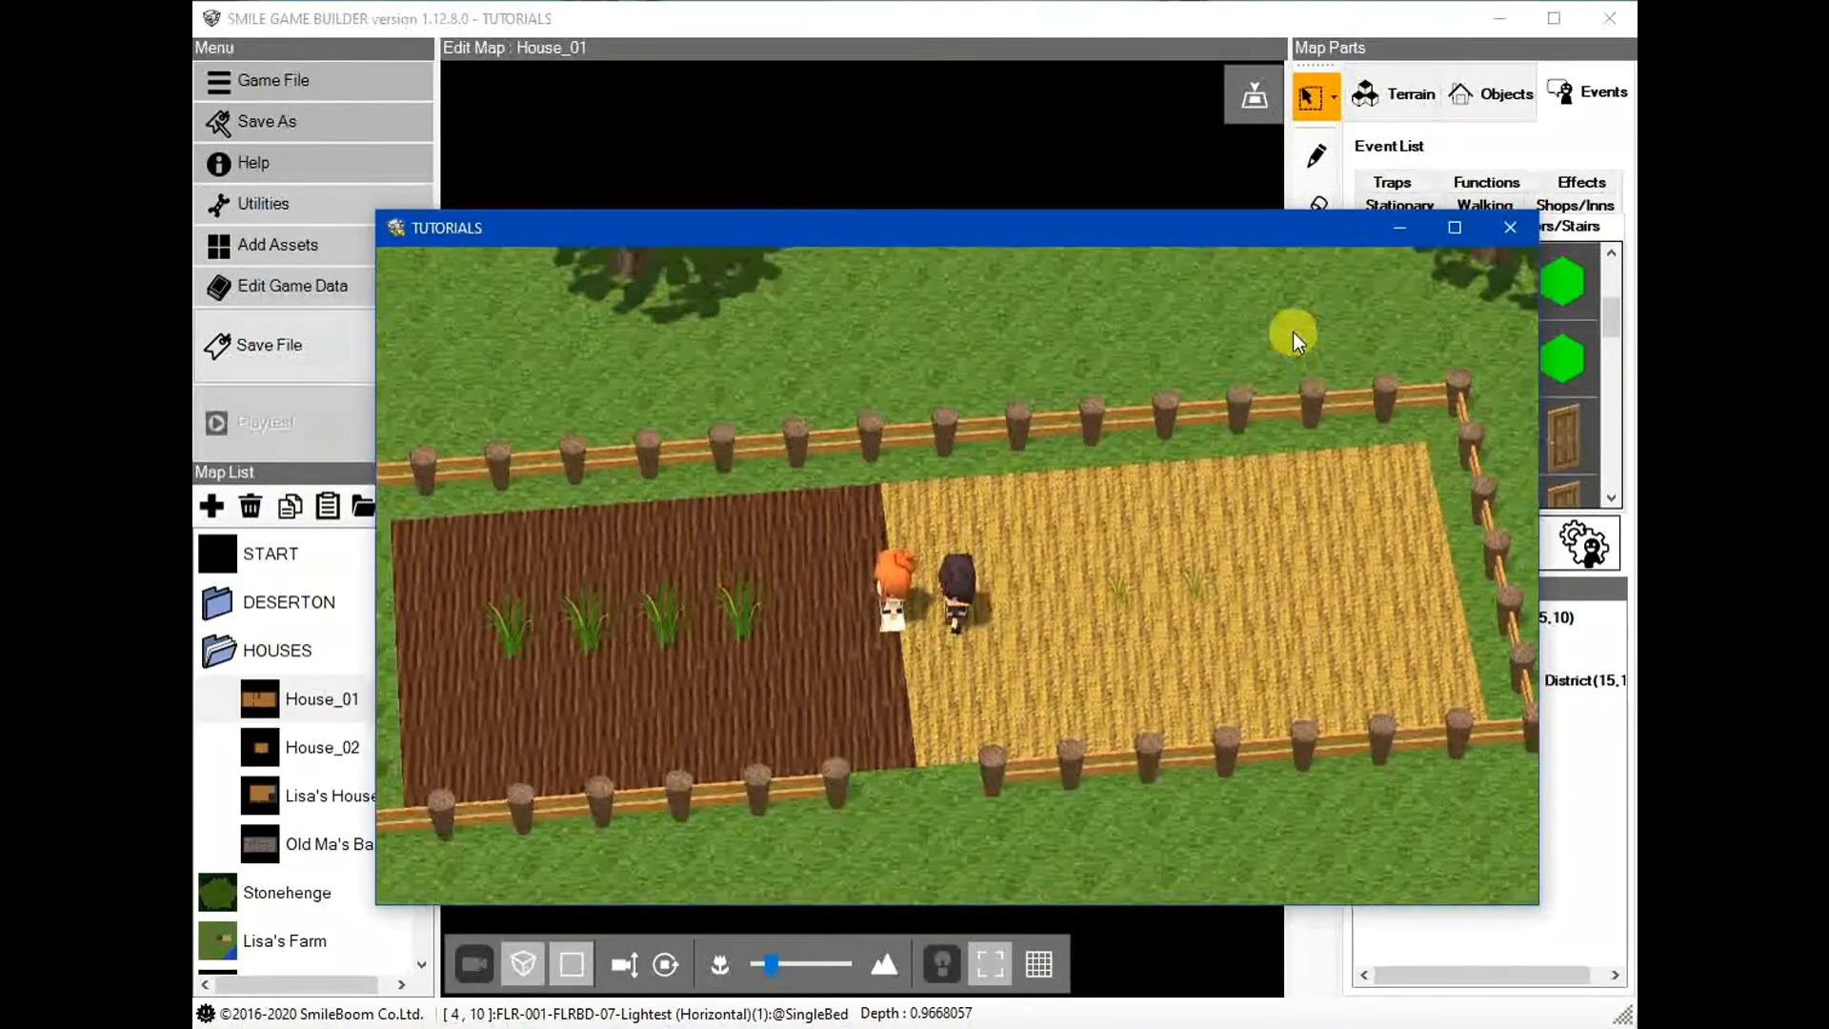
key(Return)
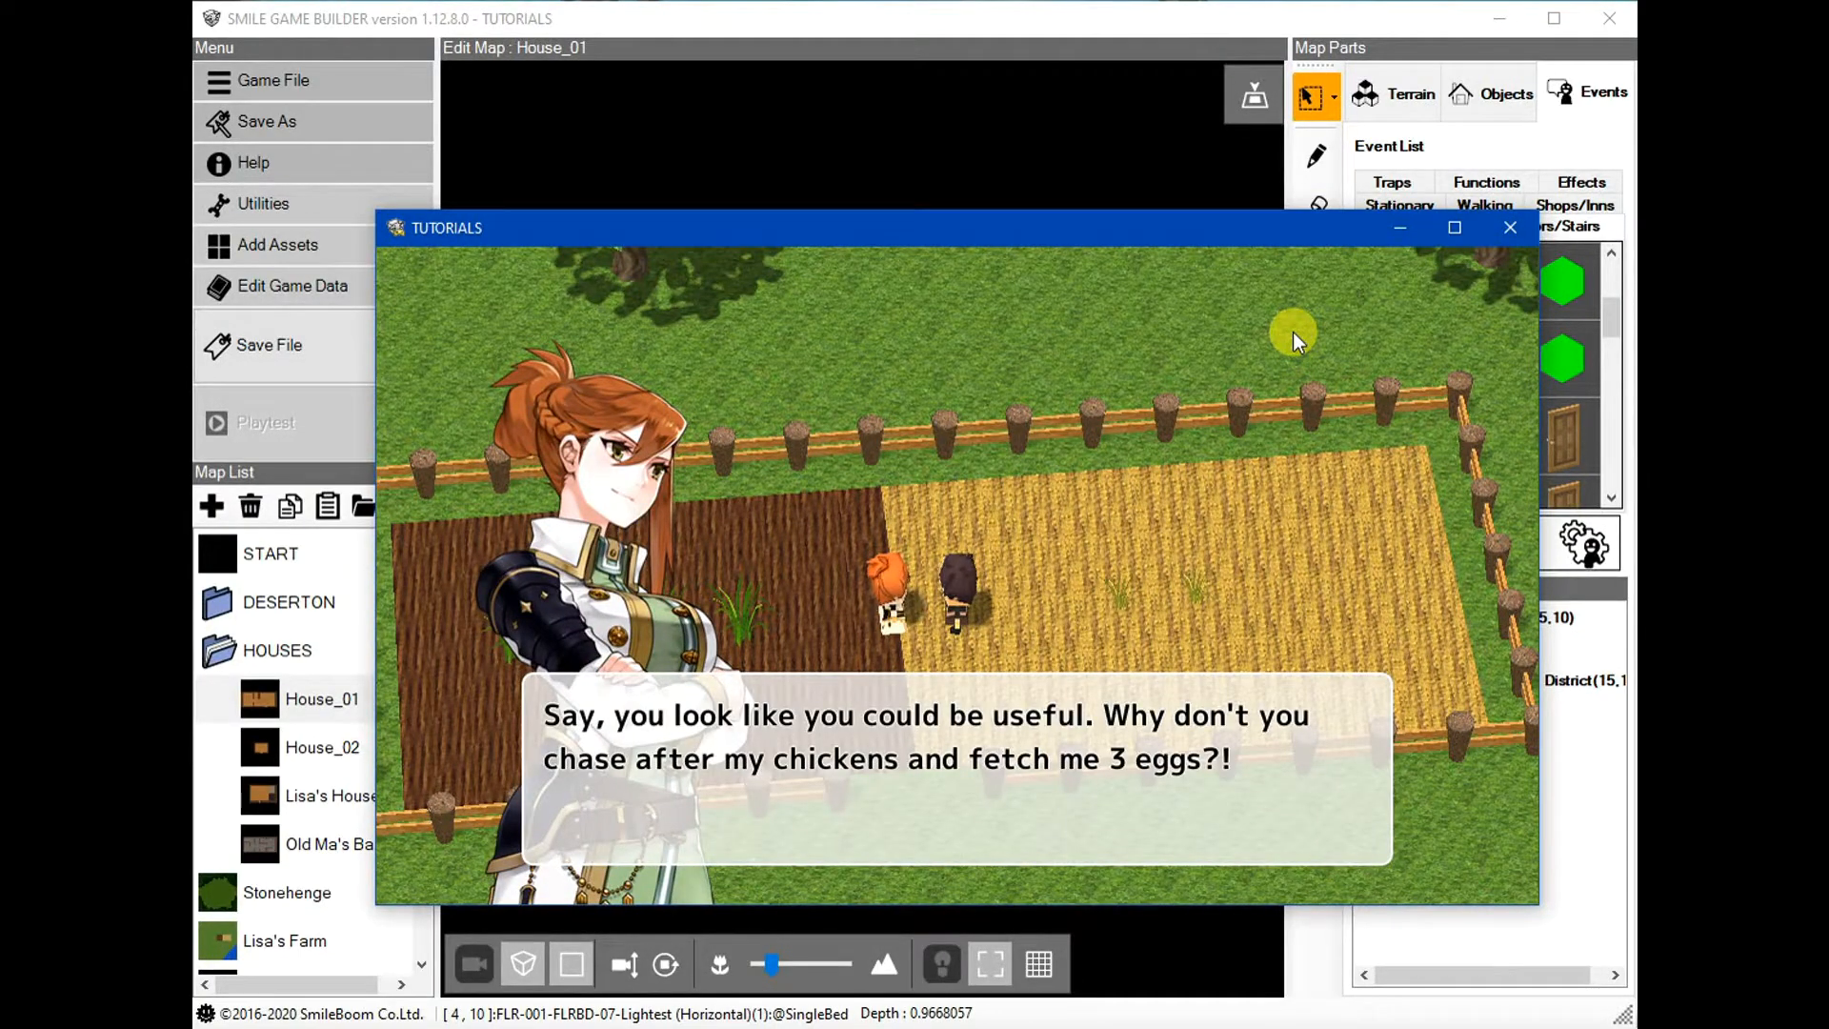
Leave Lisa's field, walk to the chicken at the water's edge, and interact with it to get an egg
key(Down)
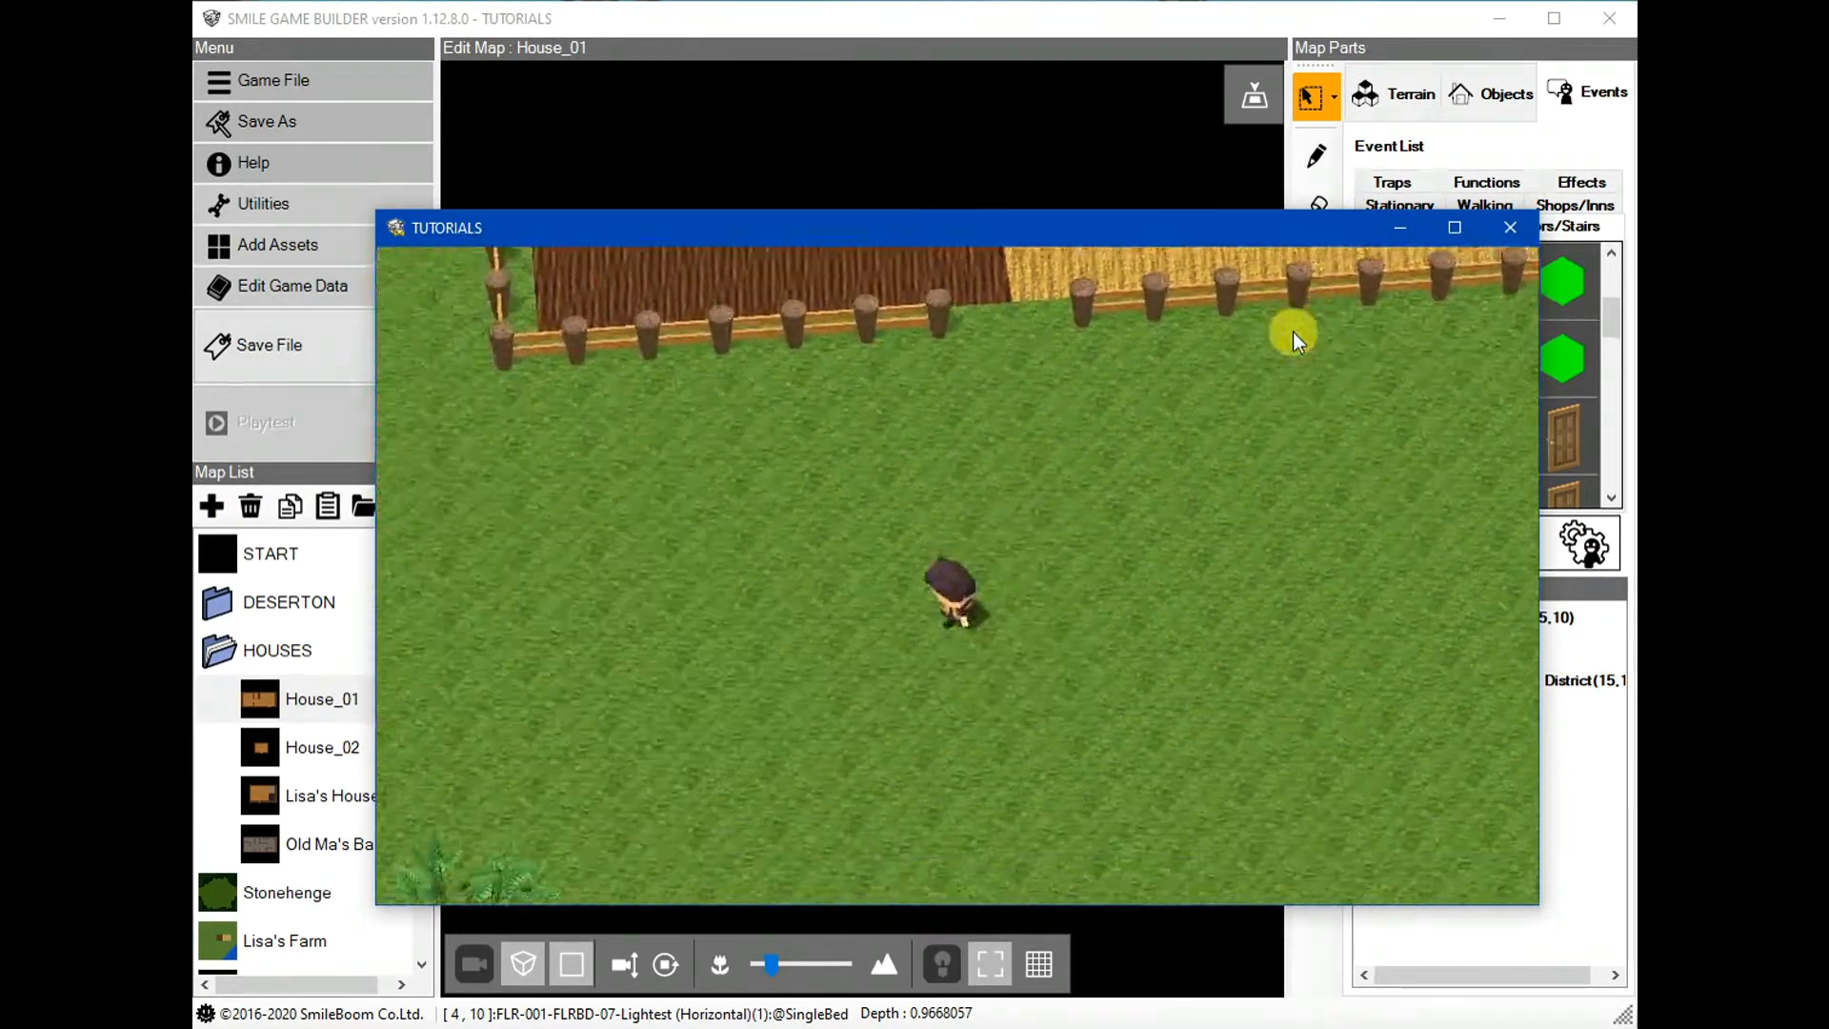
key(Right)
key(Return)
key(Return)
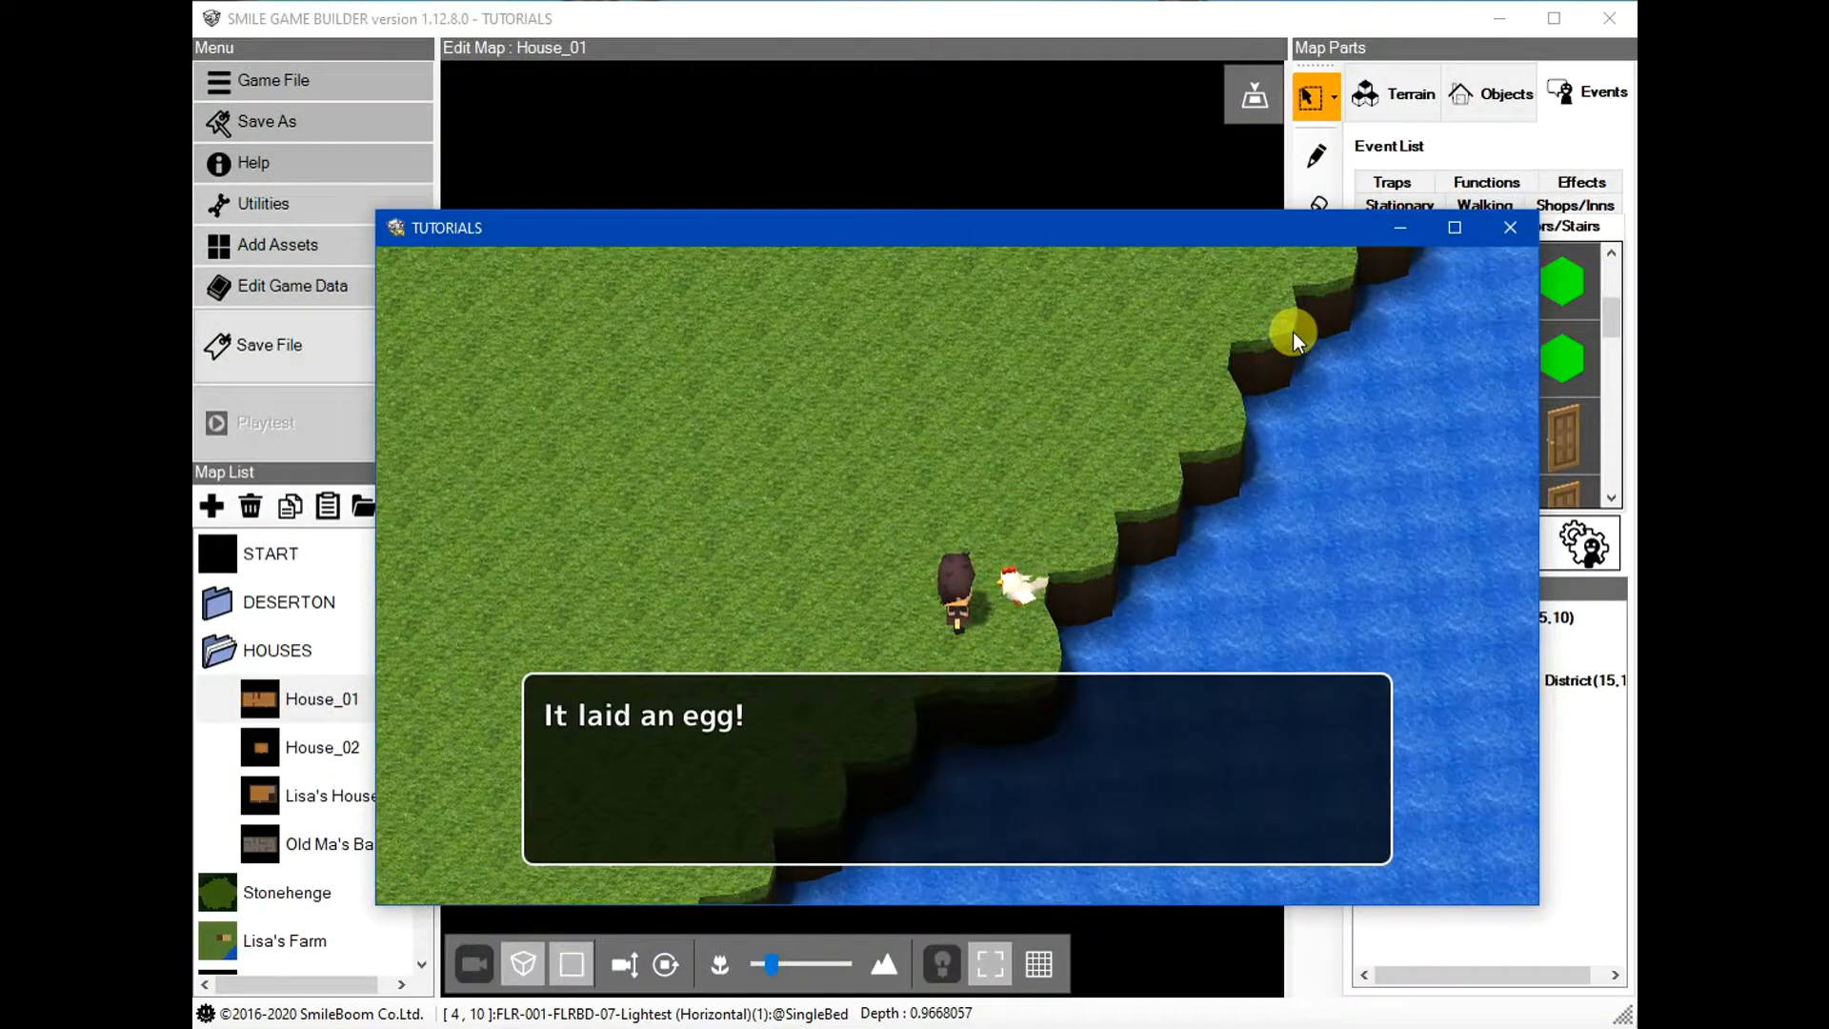
key(Return)
Follow the same chicken along the shoreline and interact with it repeatedly for more eggs
key(Left)
key(Right)
key(Down)
key(Return)
key(Return)
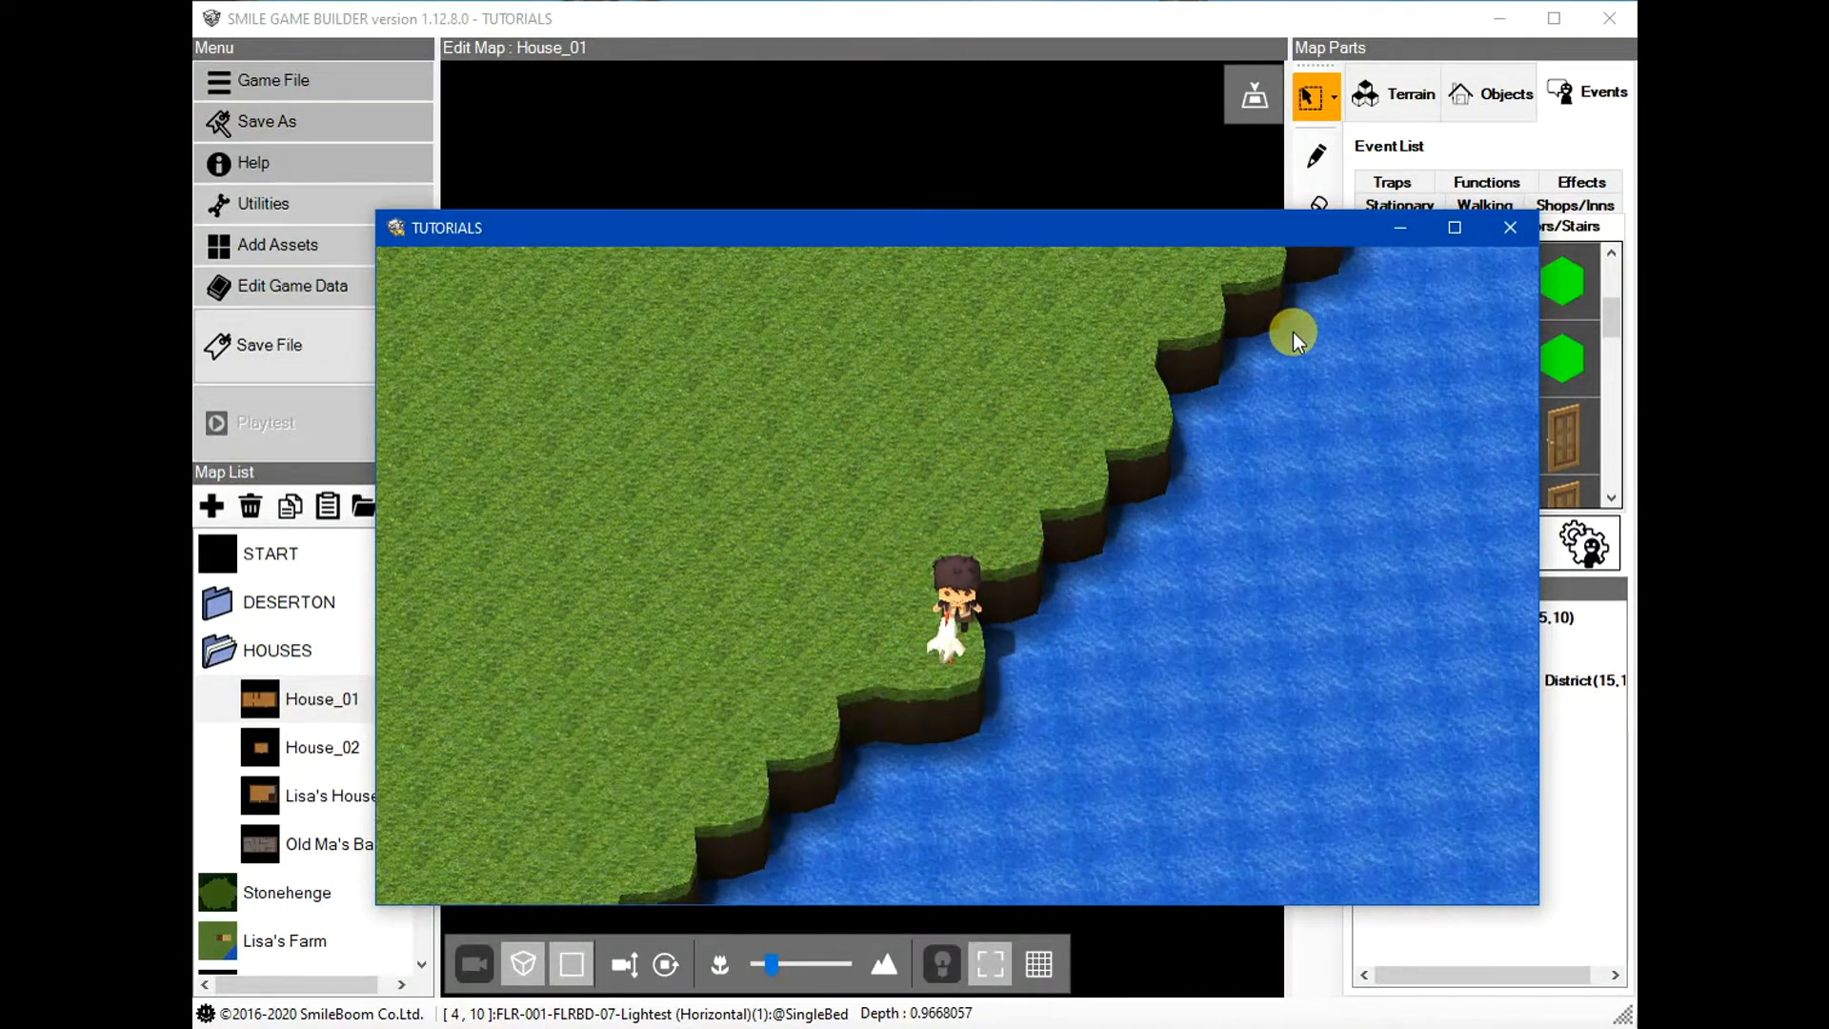
key(Return)
key(Return)
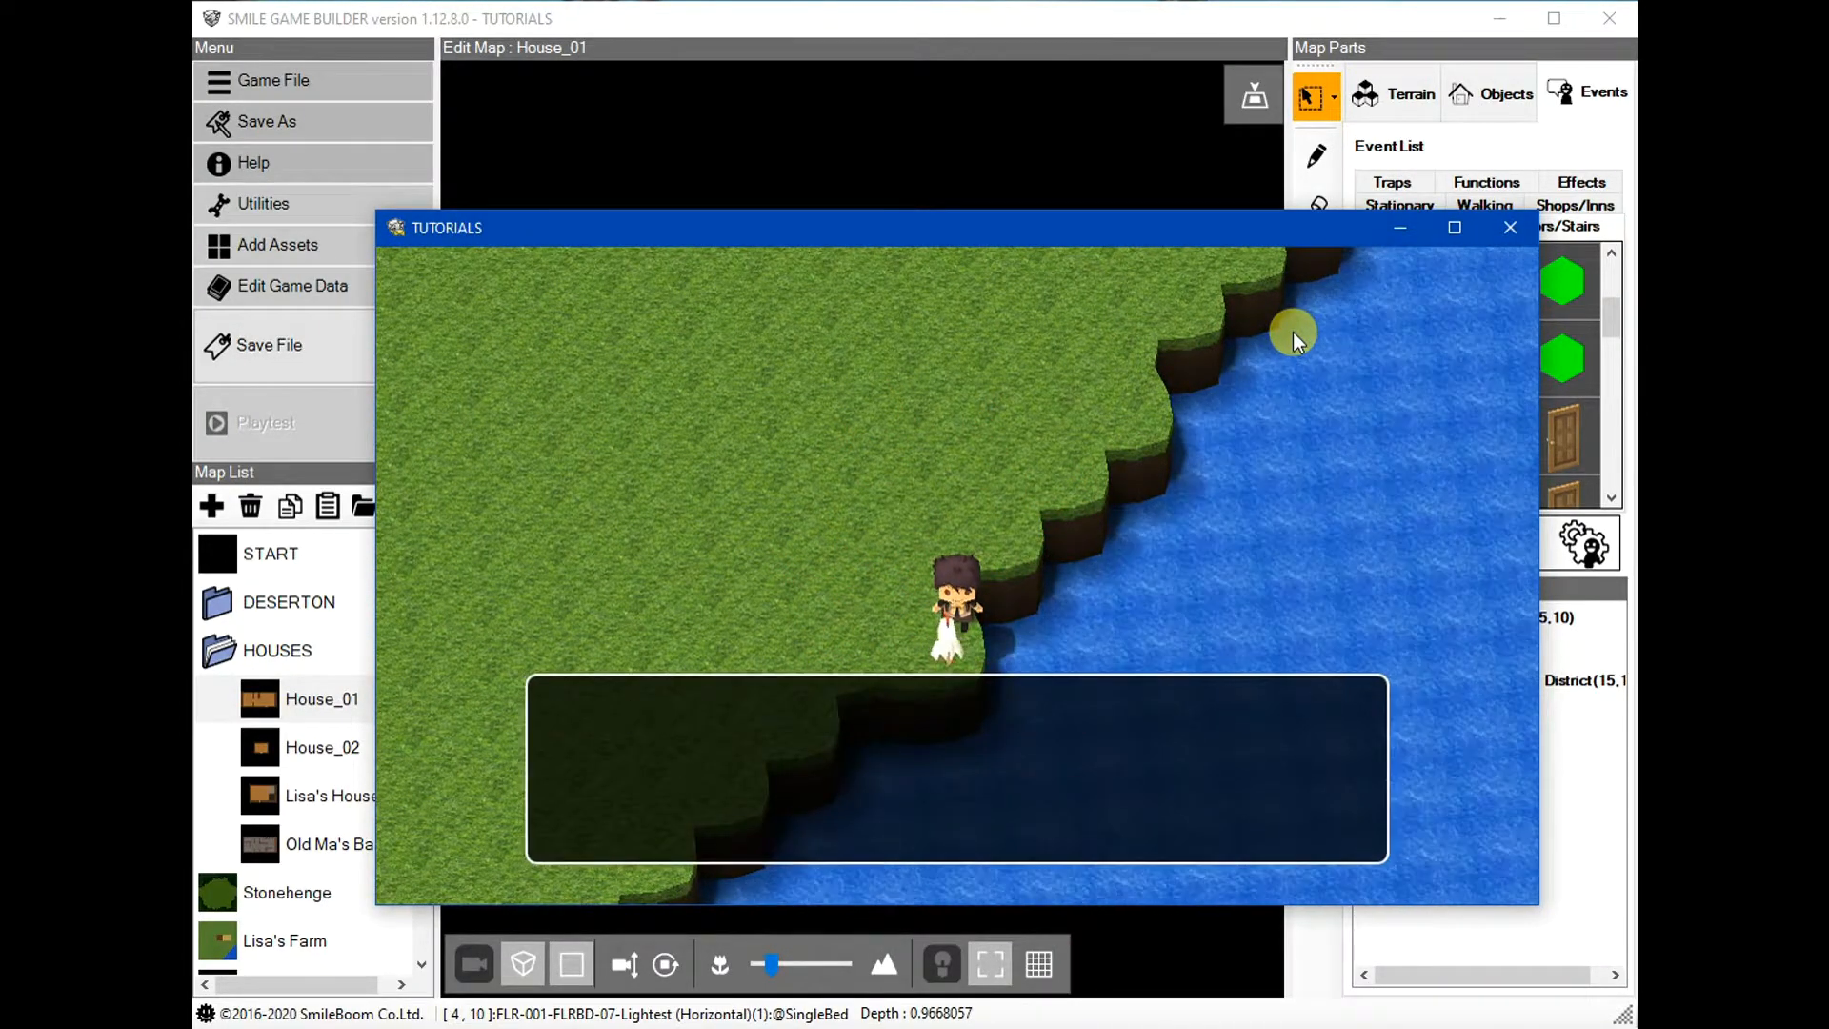
Cross the farm to the row of trees at the map's edge and approach the chicken behind them
key(Up)
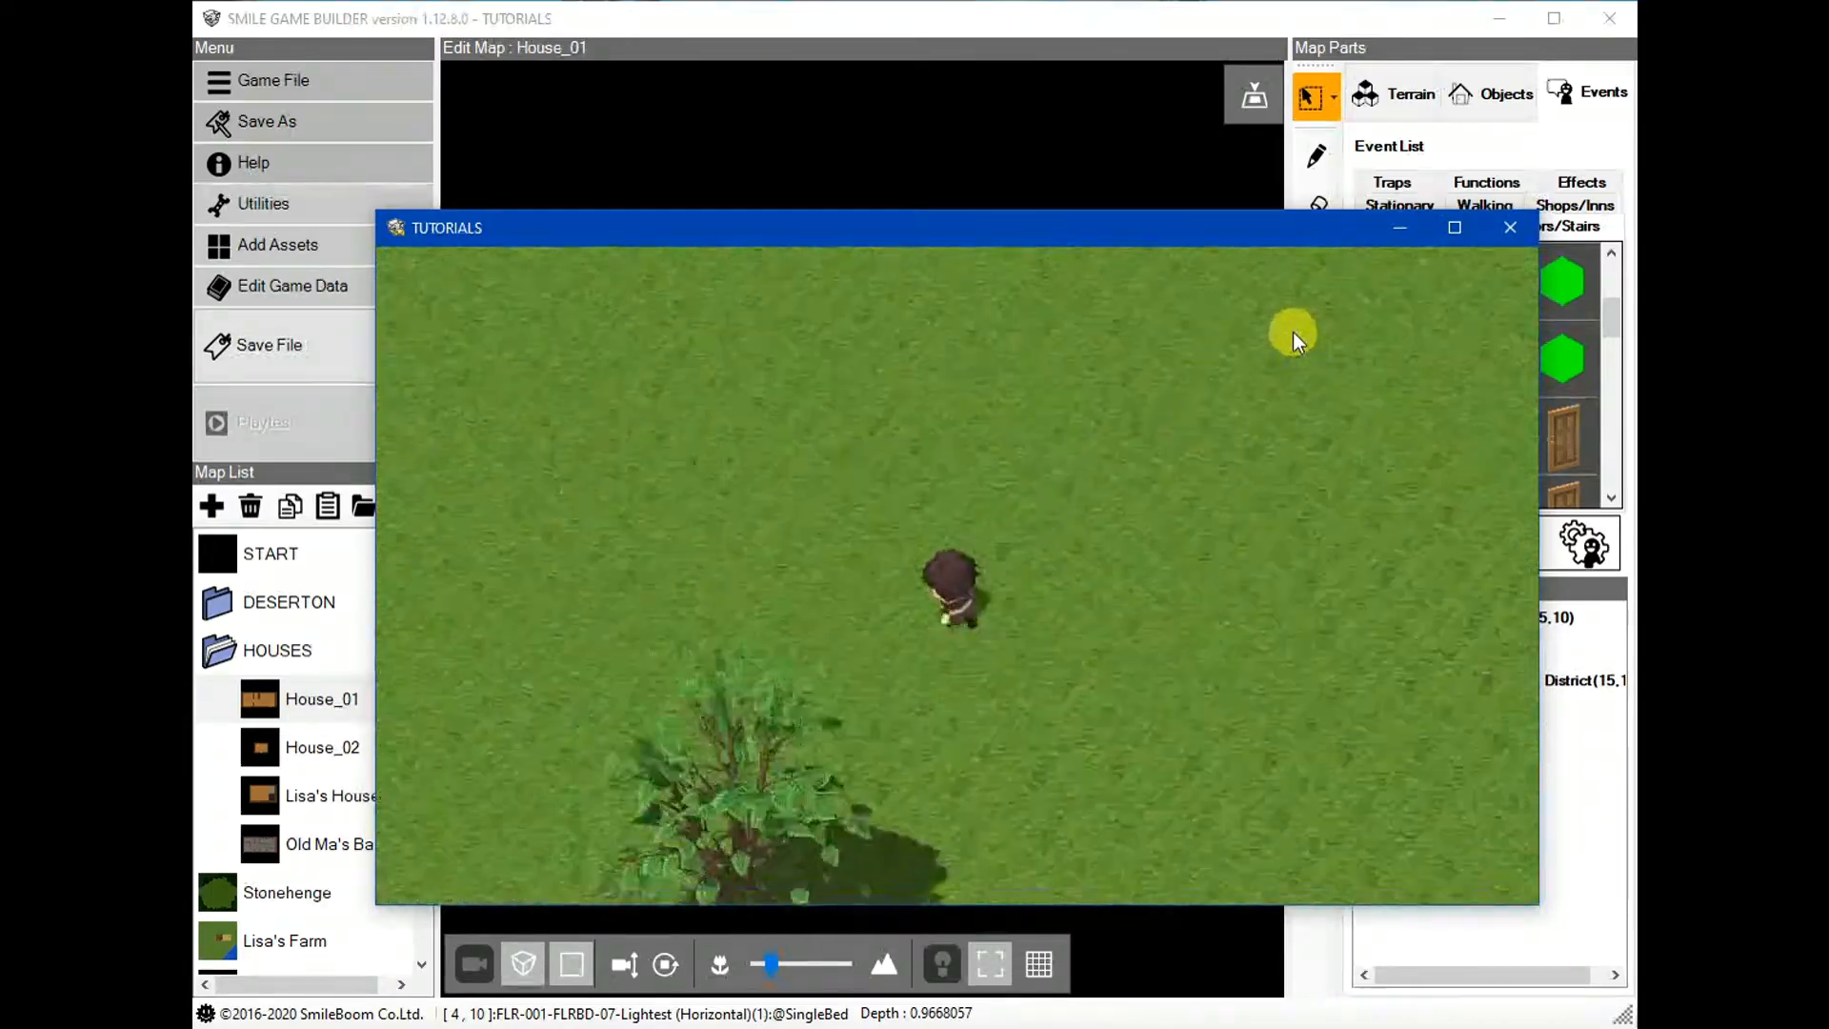
key(Left)
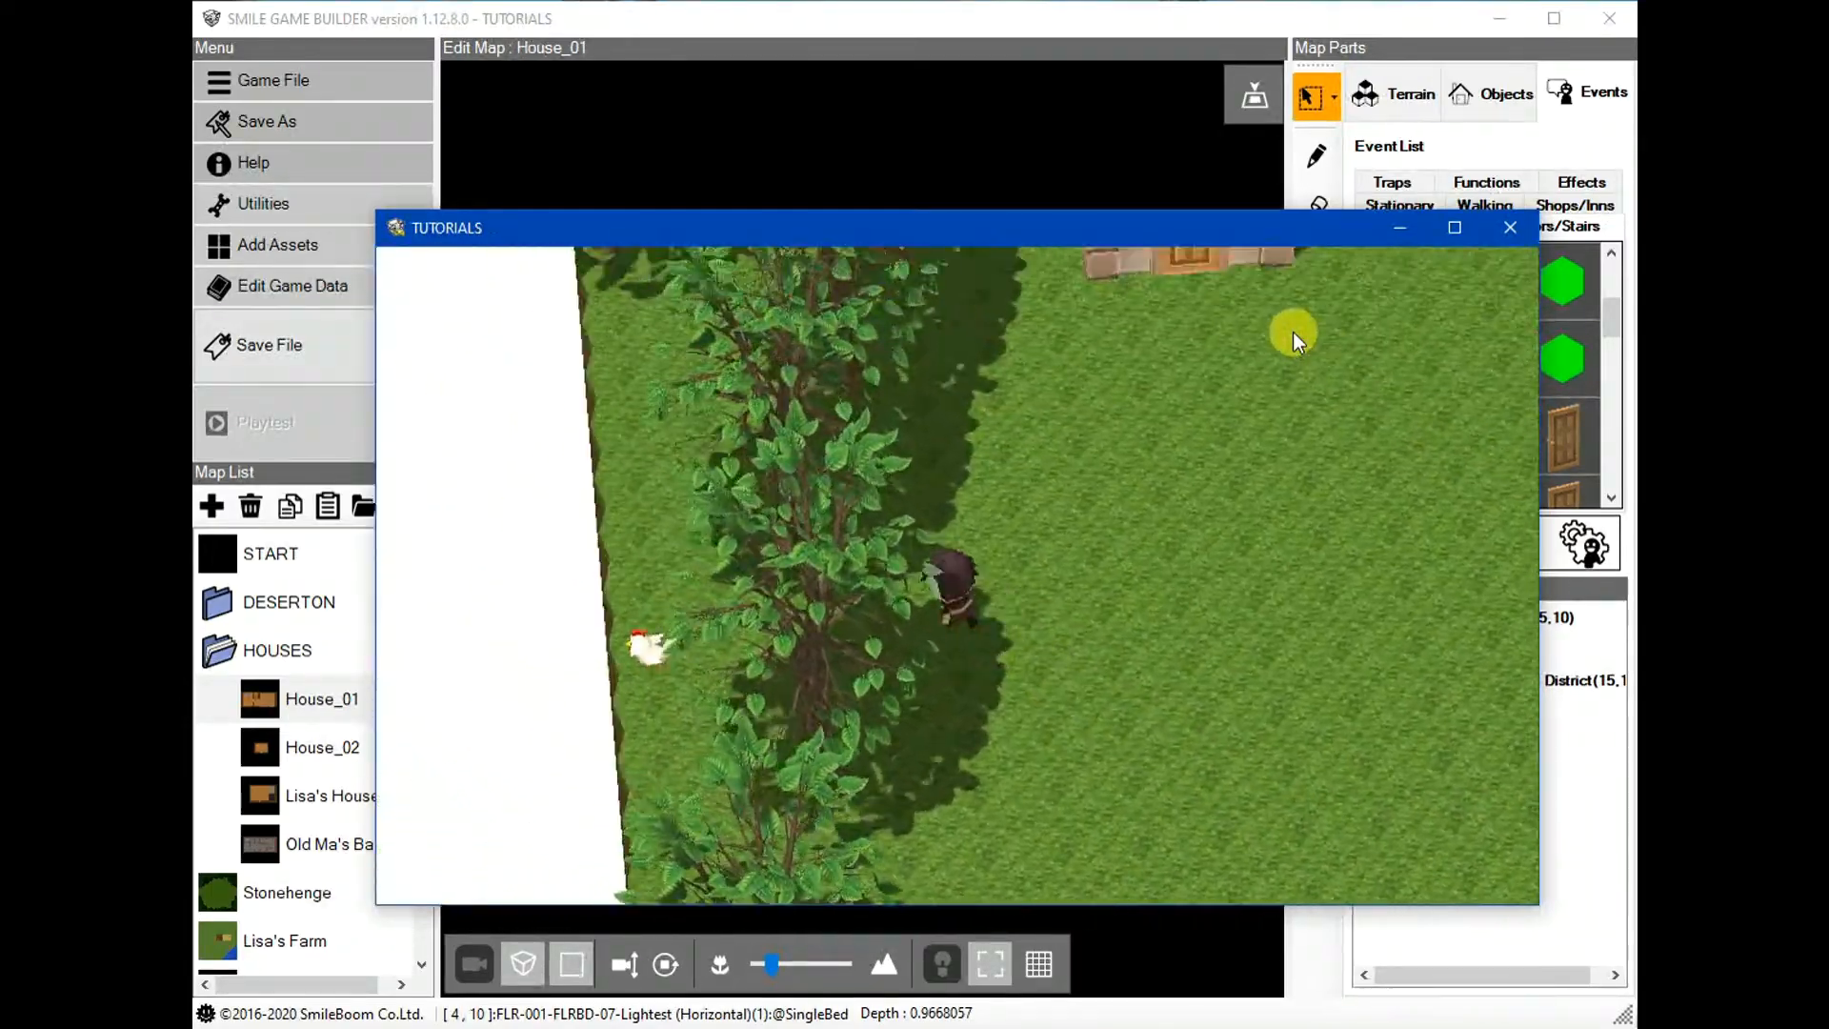
key(Down)
key(Right)
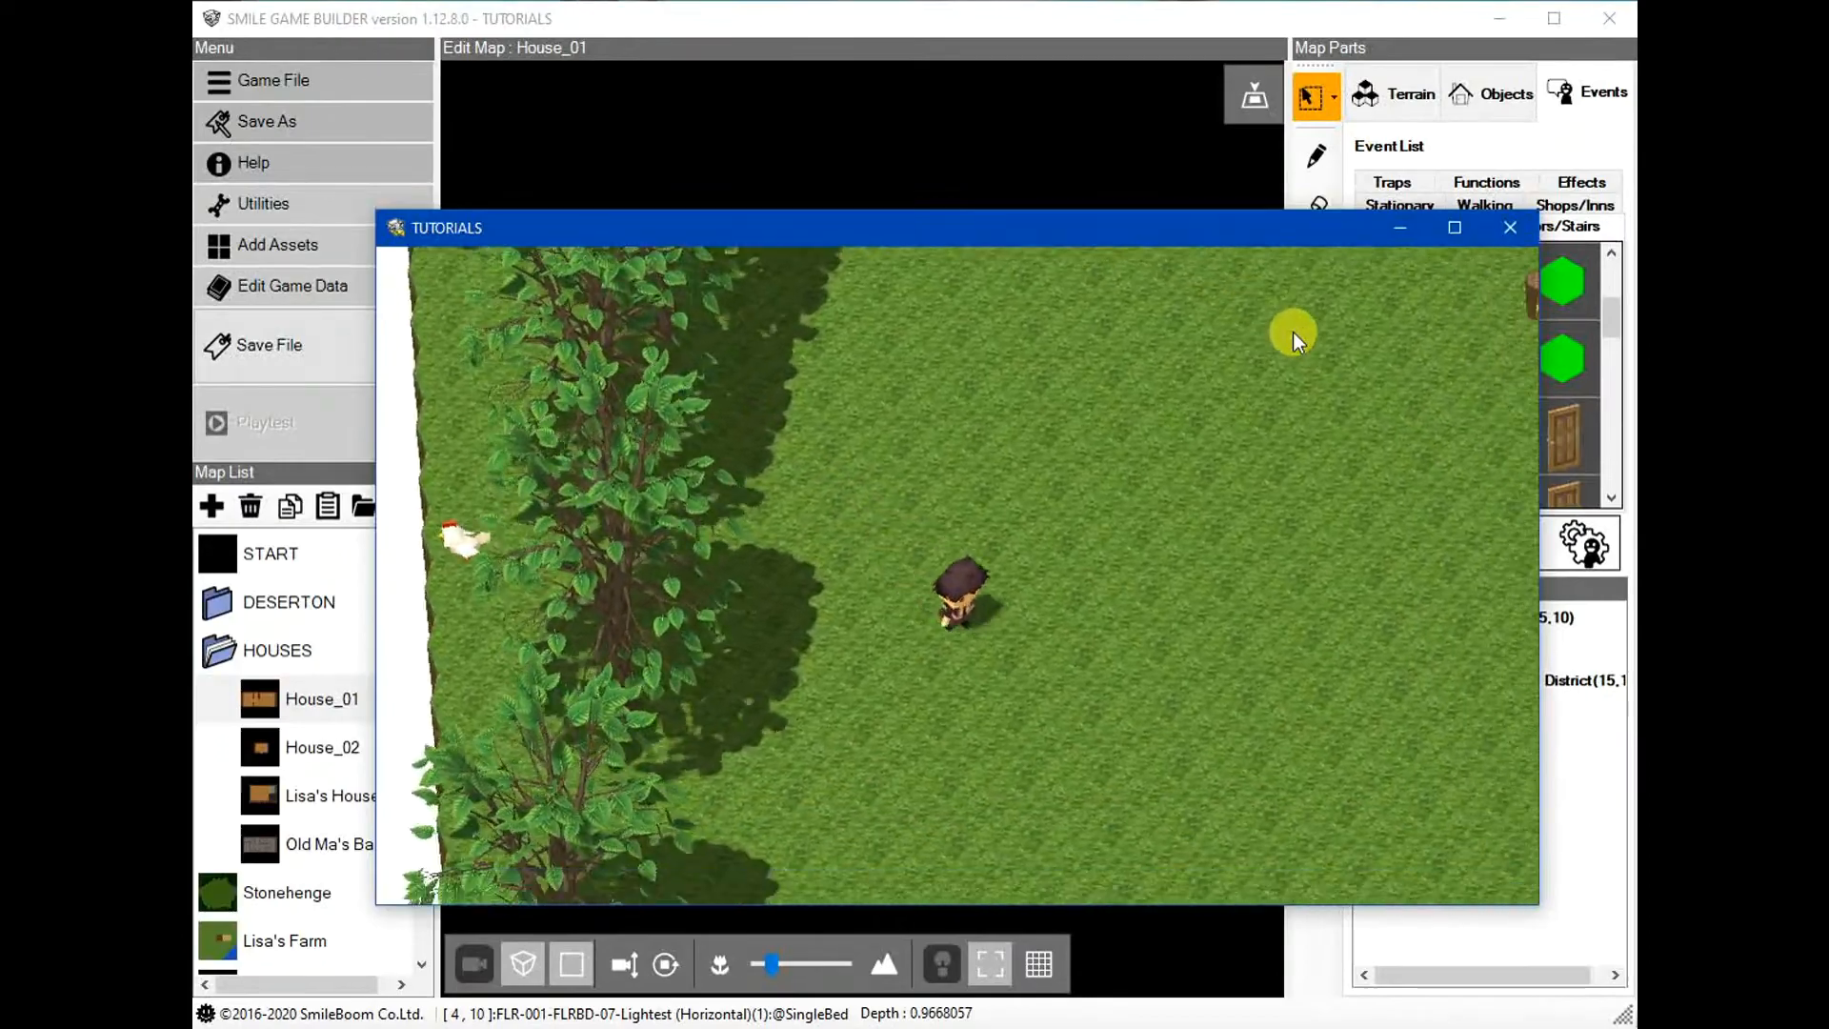
key(Left)
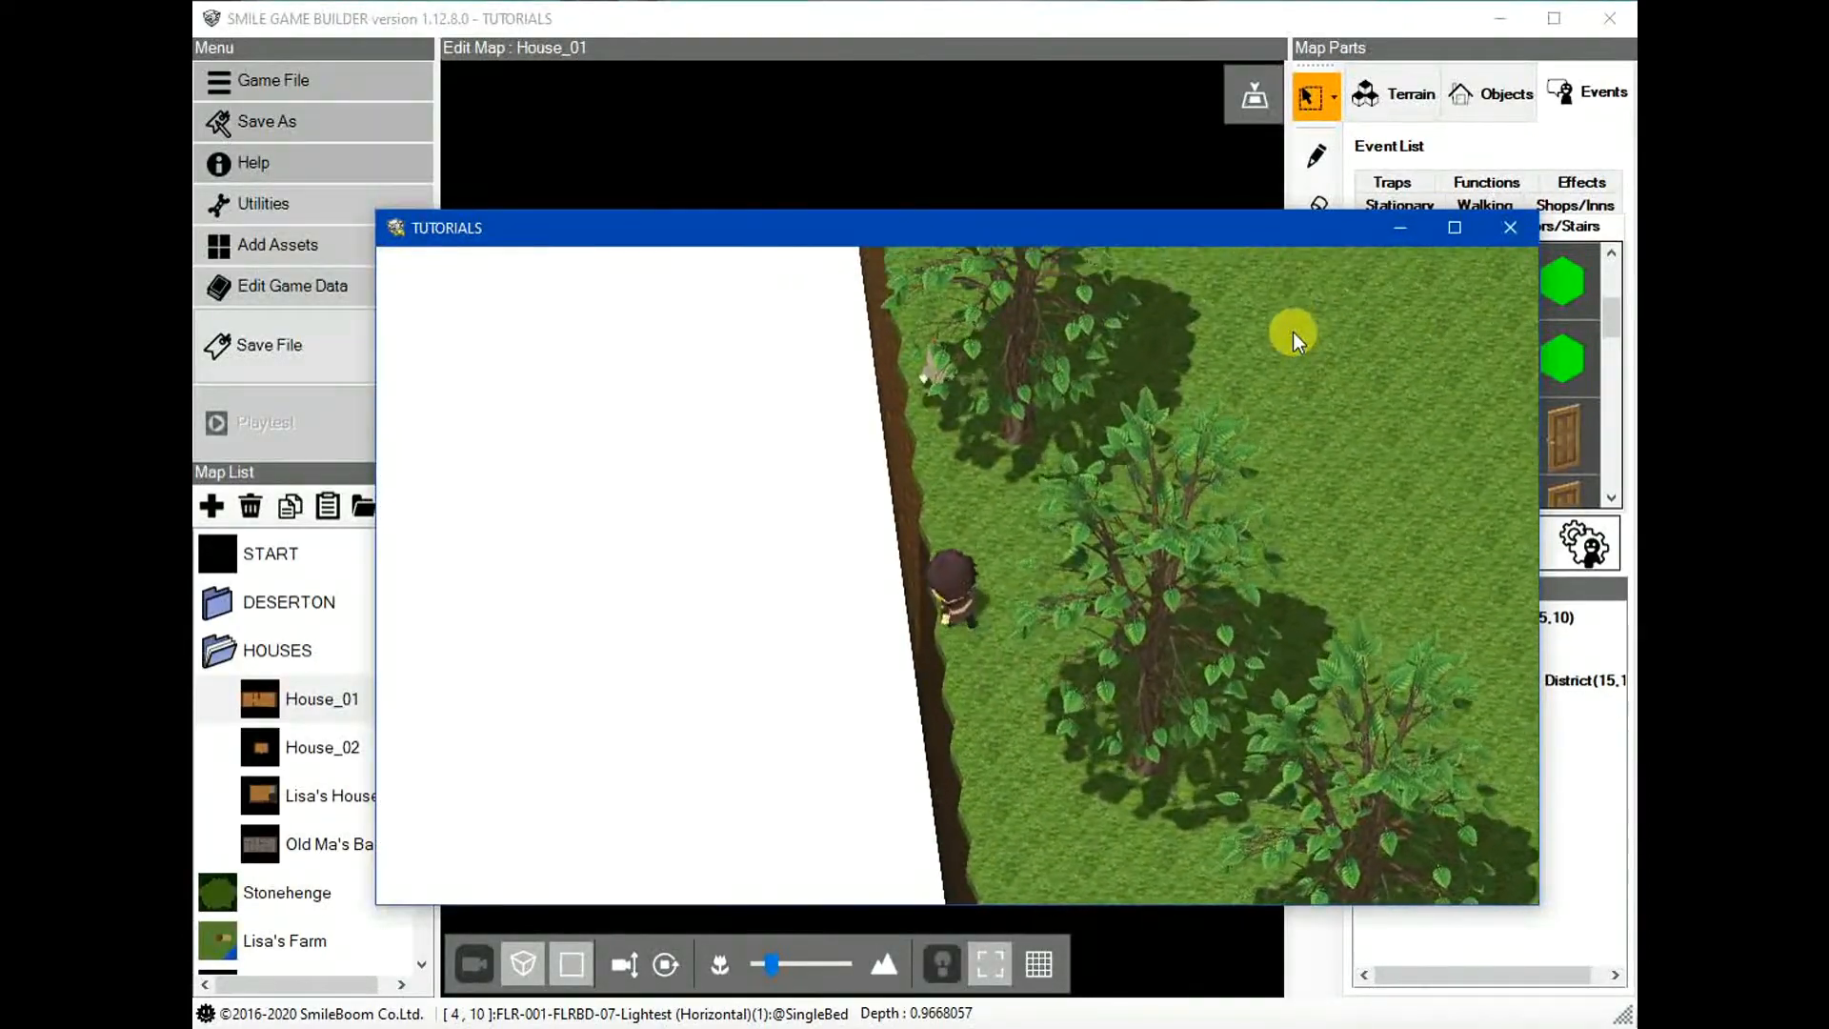
key(Return)
key(Return)
key(Up)
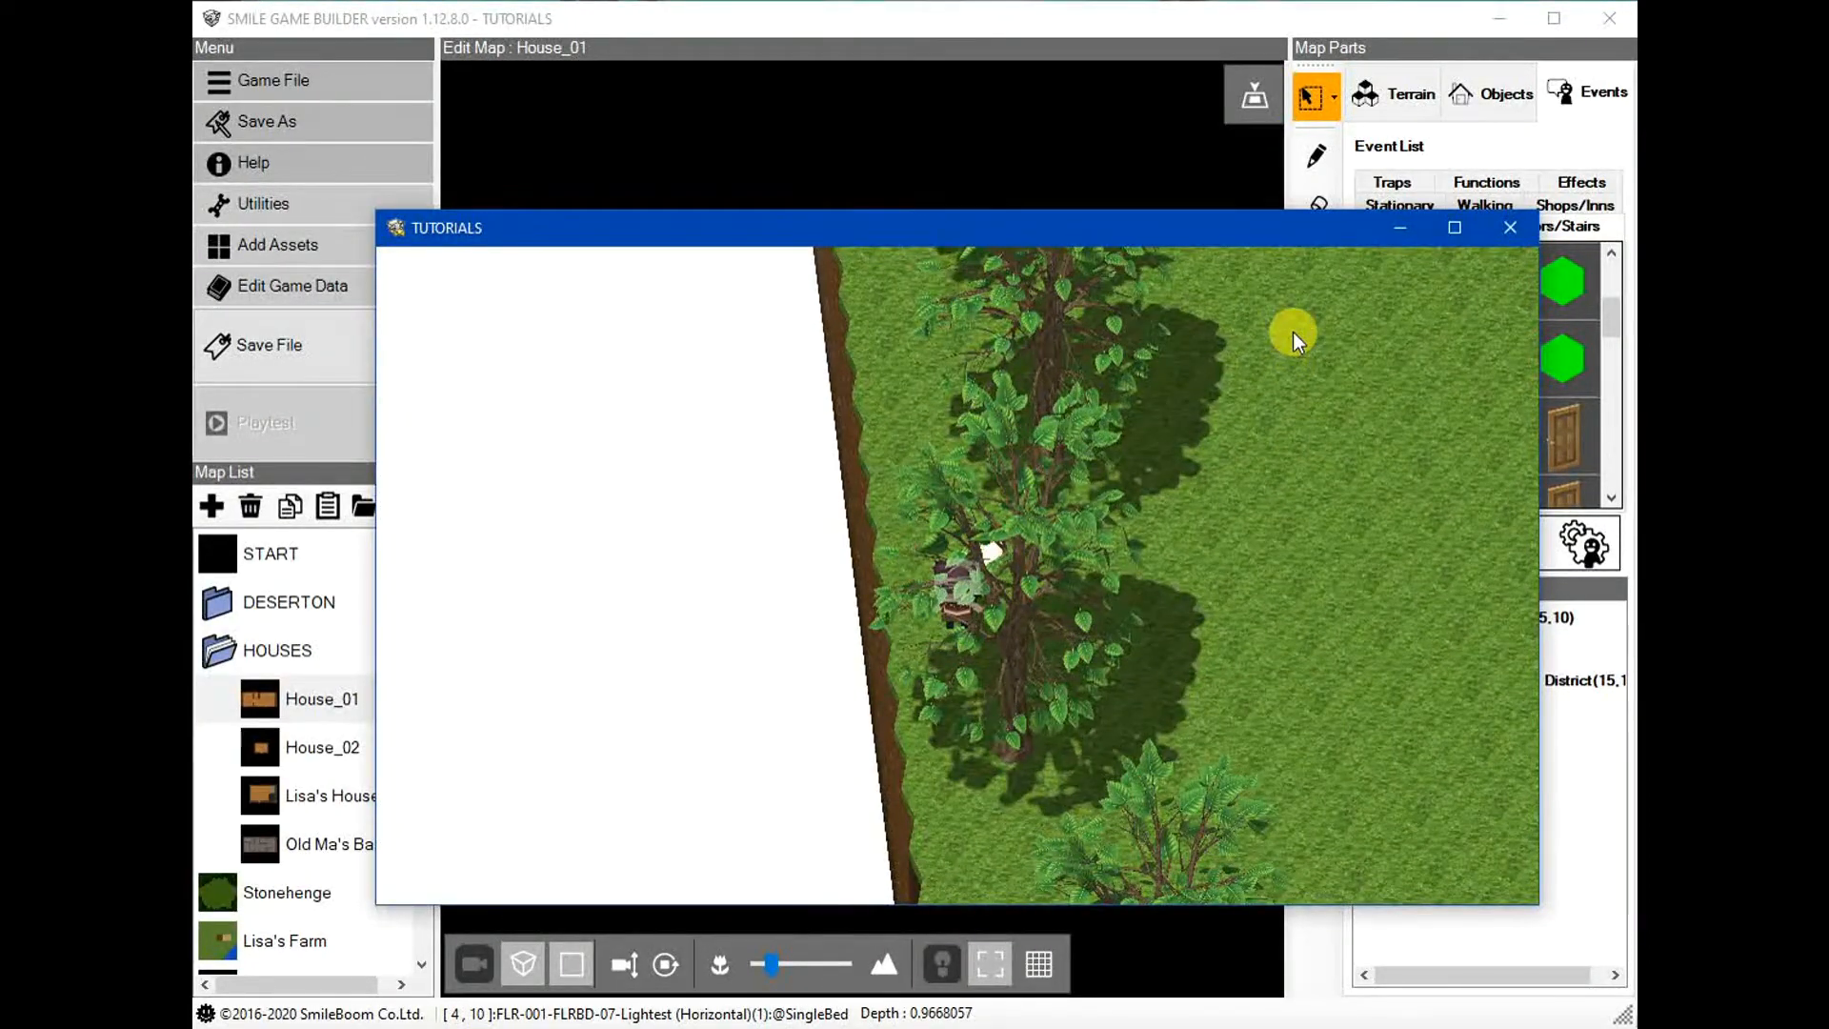
Chase the chicken from the trees onto the open grass and interact with it
key(Right)
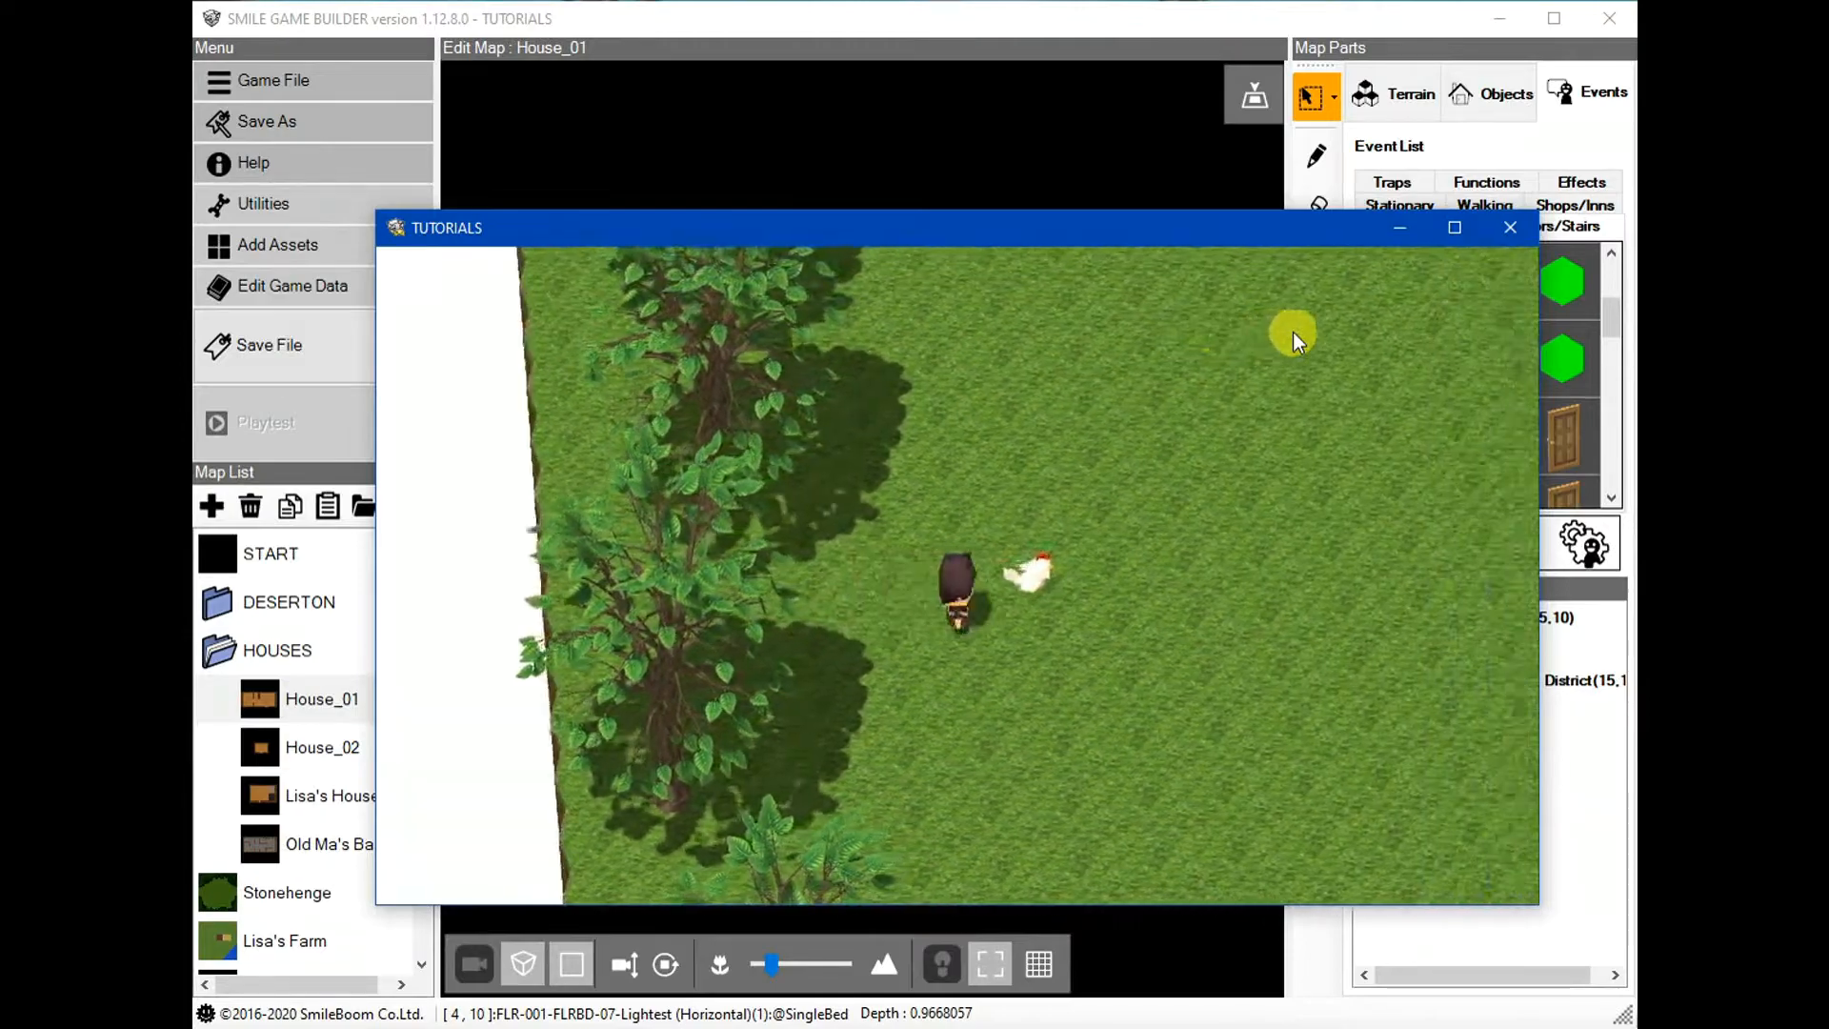
key(Left)
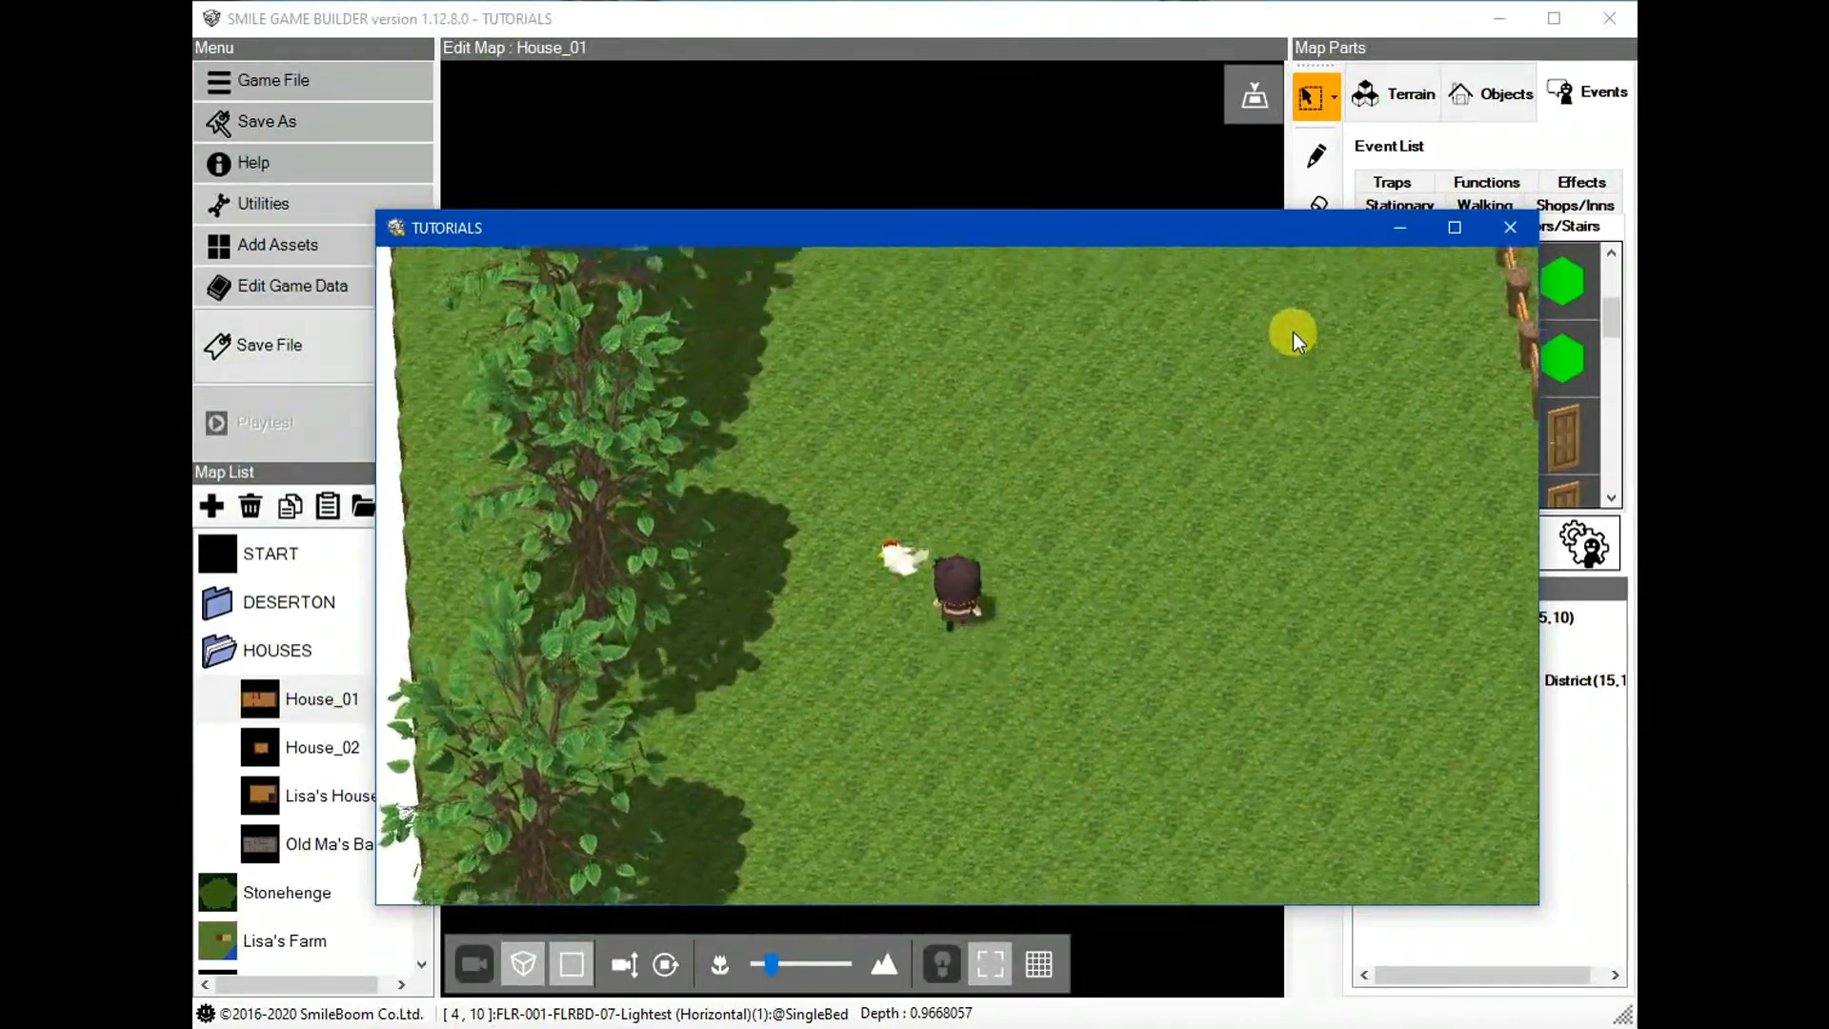
key(Right)
key(Left)
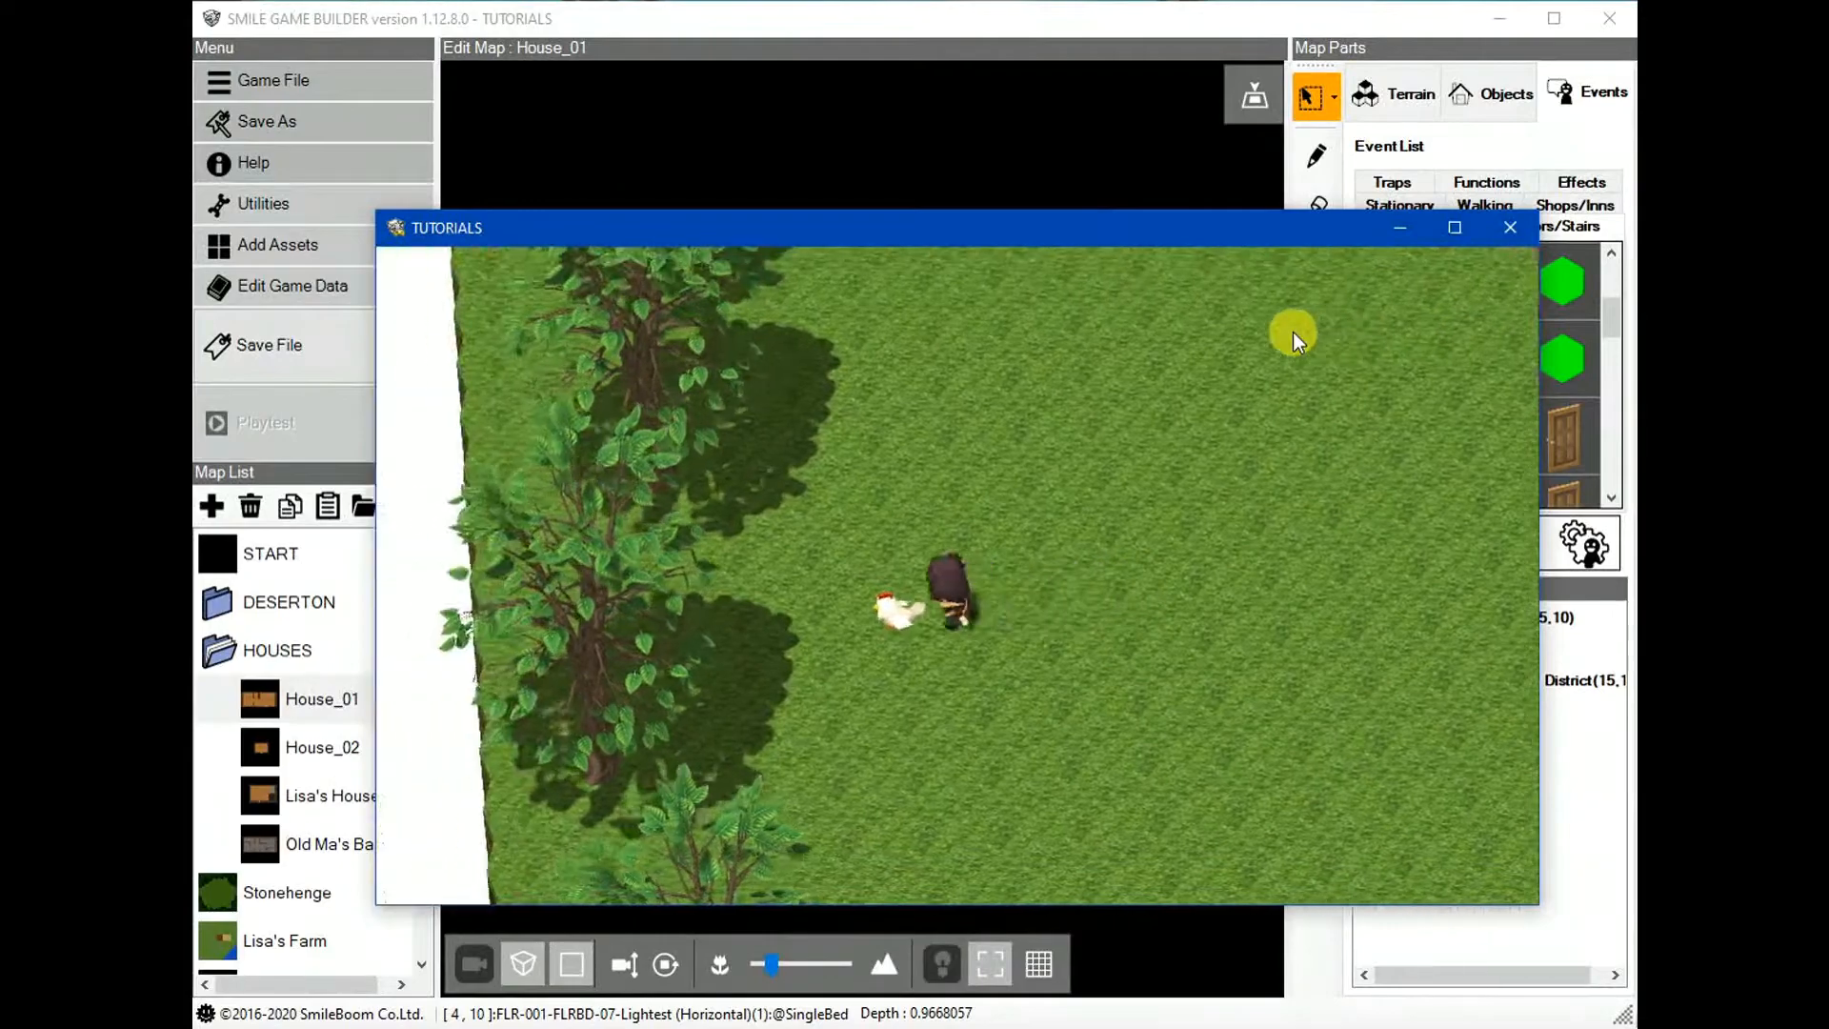
key(Return)
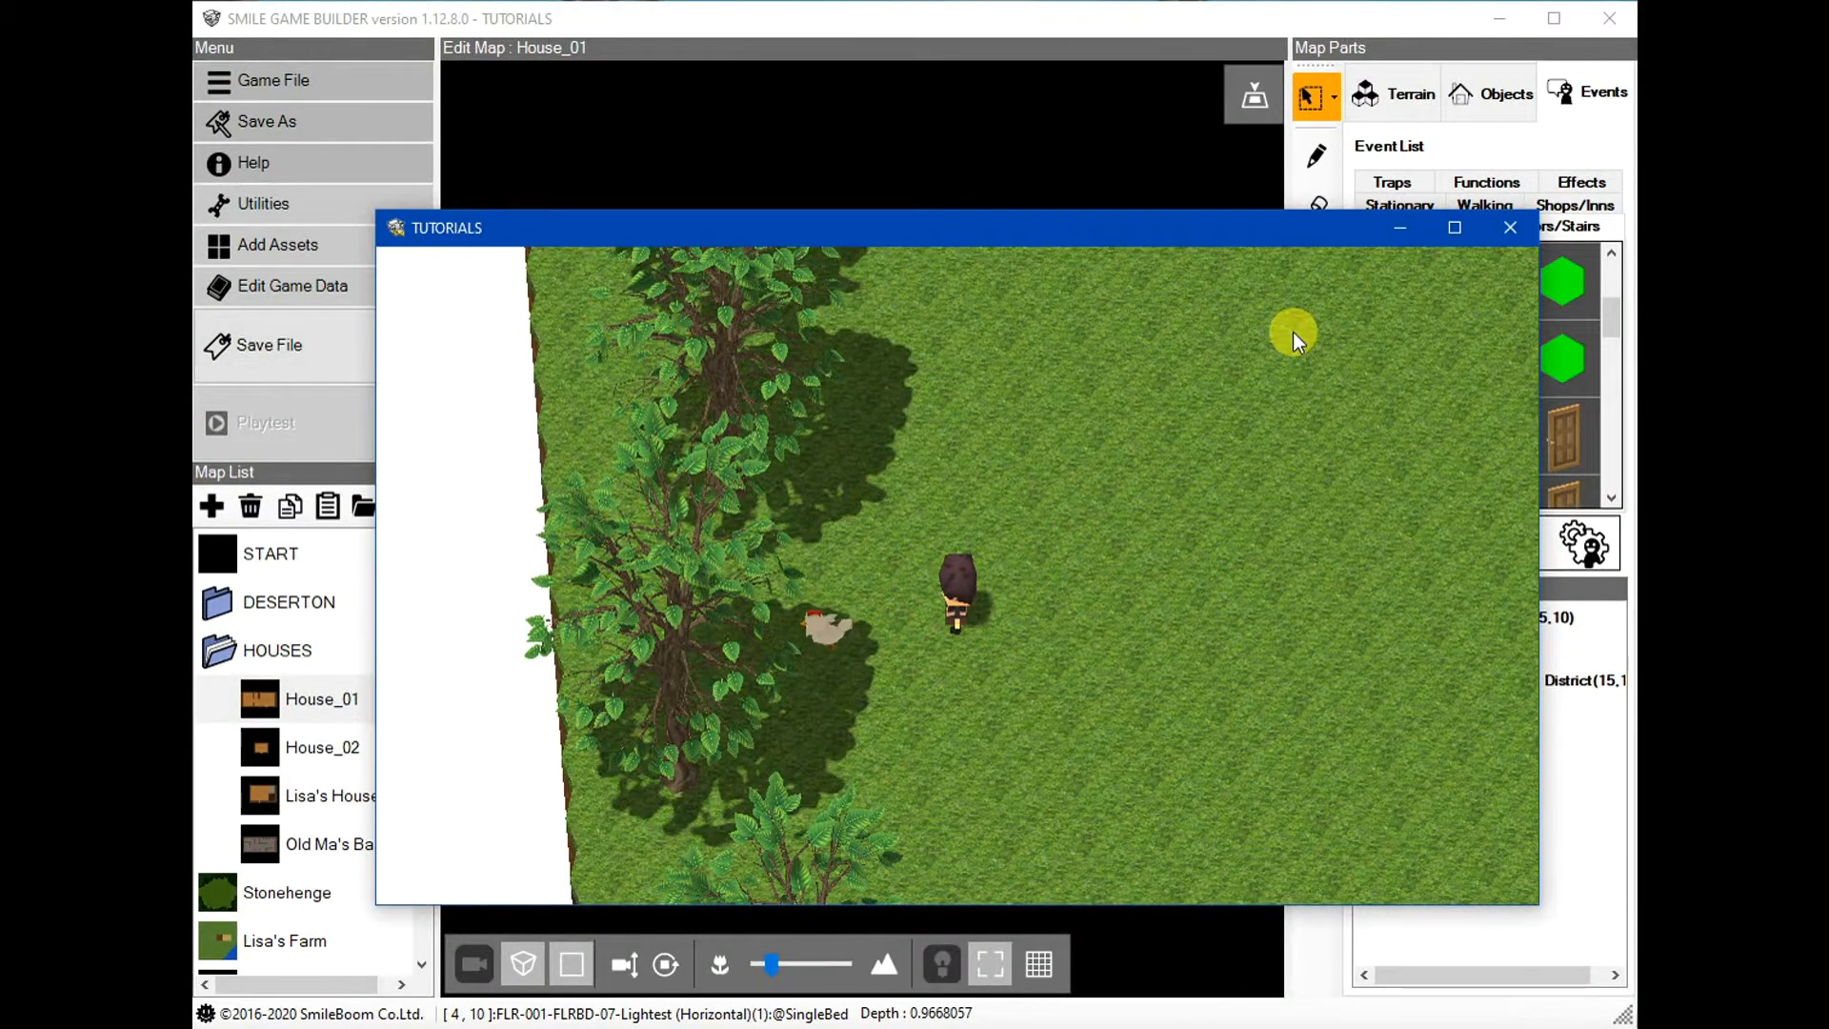
Walk back toward the fenced field, check the hero's inventory for the collected eggs, and return to the game
key(Right)
key(Right)
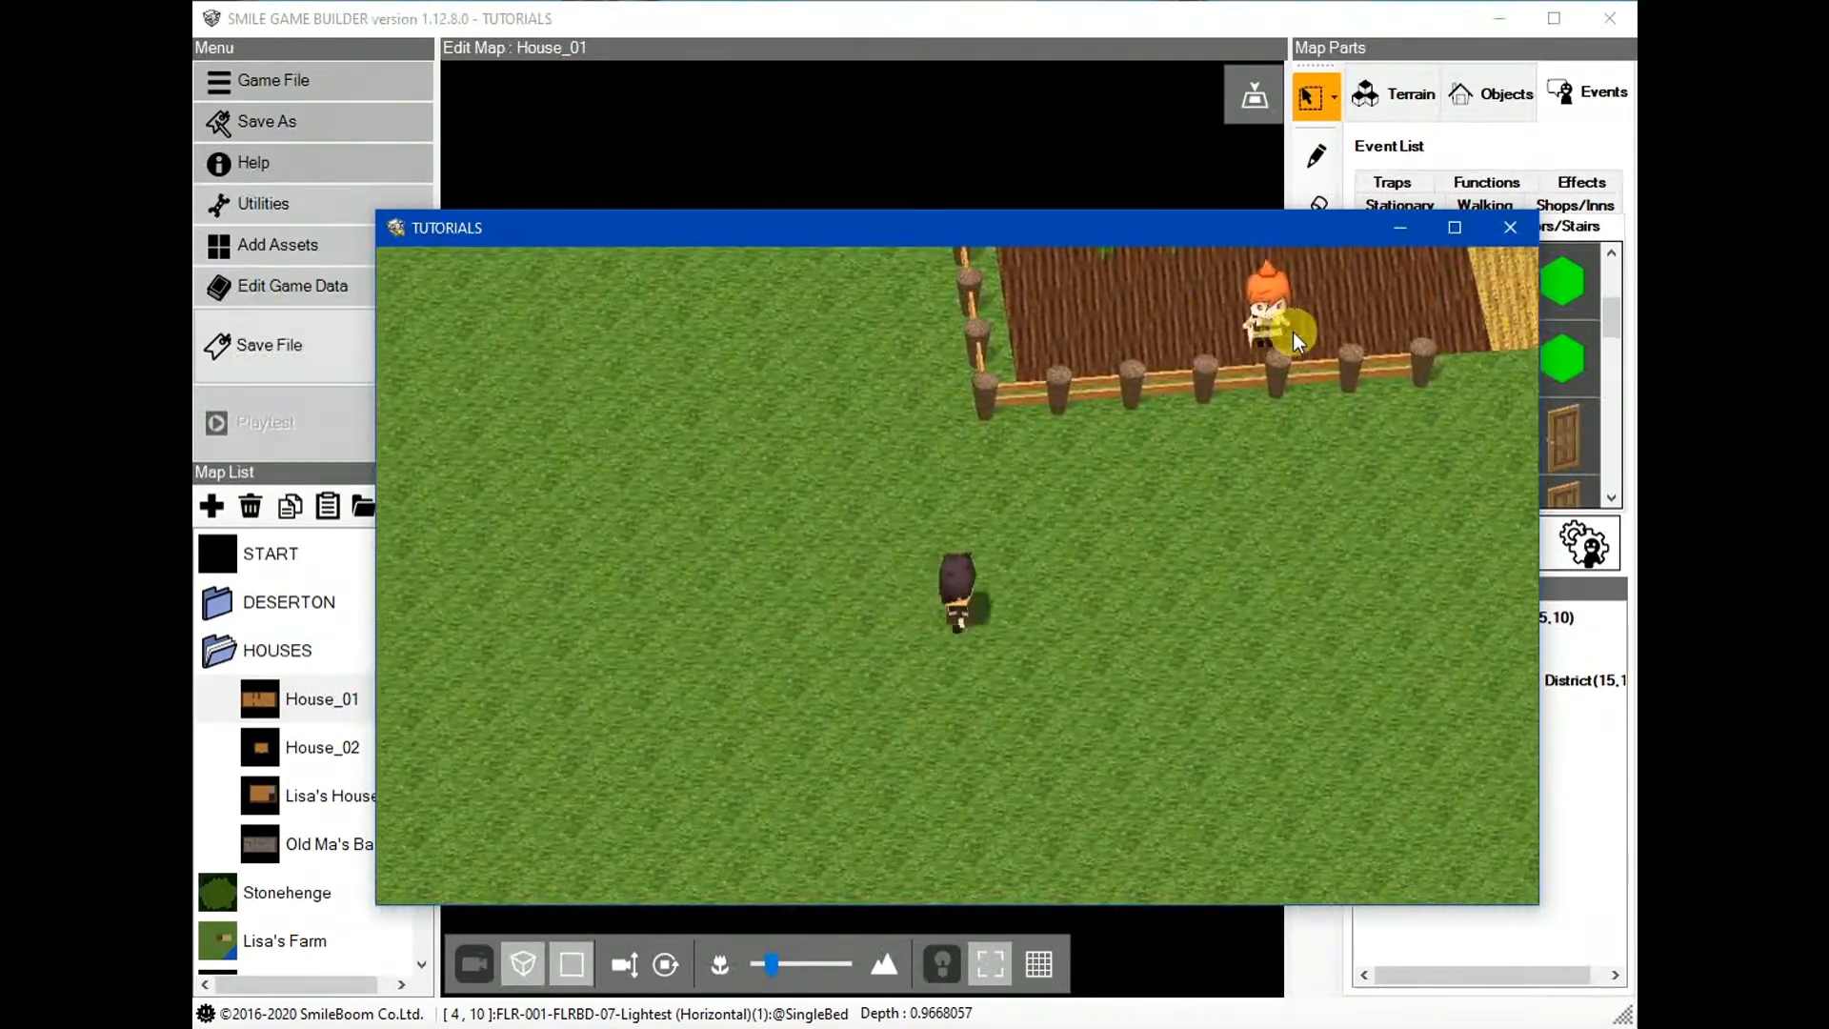
key(Escape)
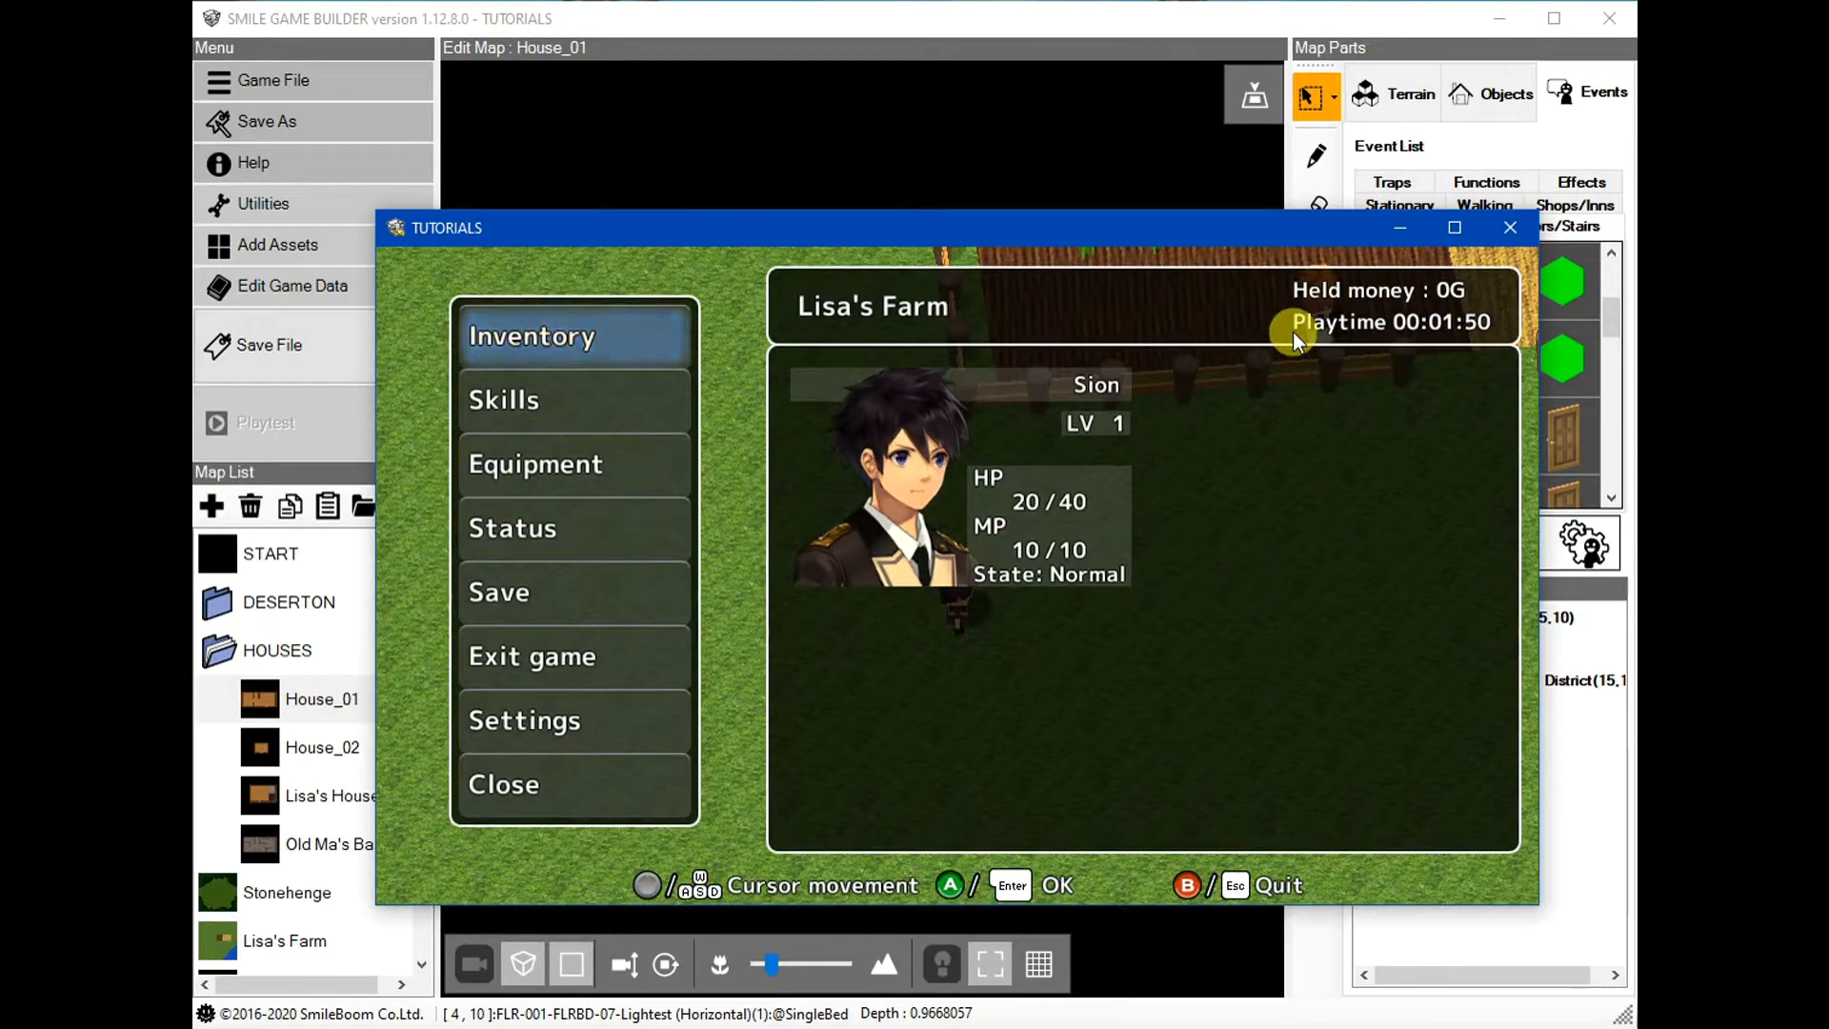
key(Return)
key(Escape)
key(Escape)
Enter Lisa's plowed field, talk to her with the eggs in hand, and close her dialogue
key(Right)
key(Up)
key(Left)
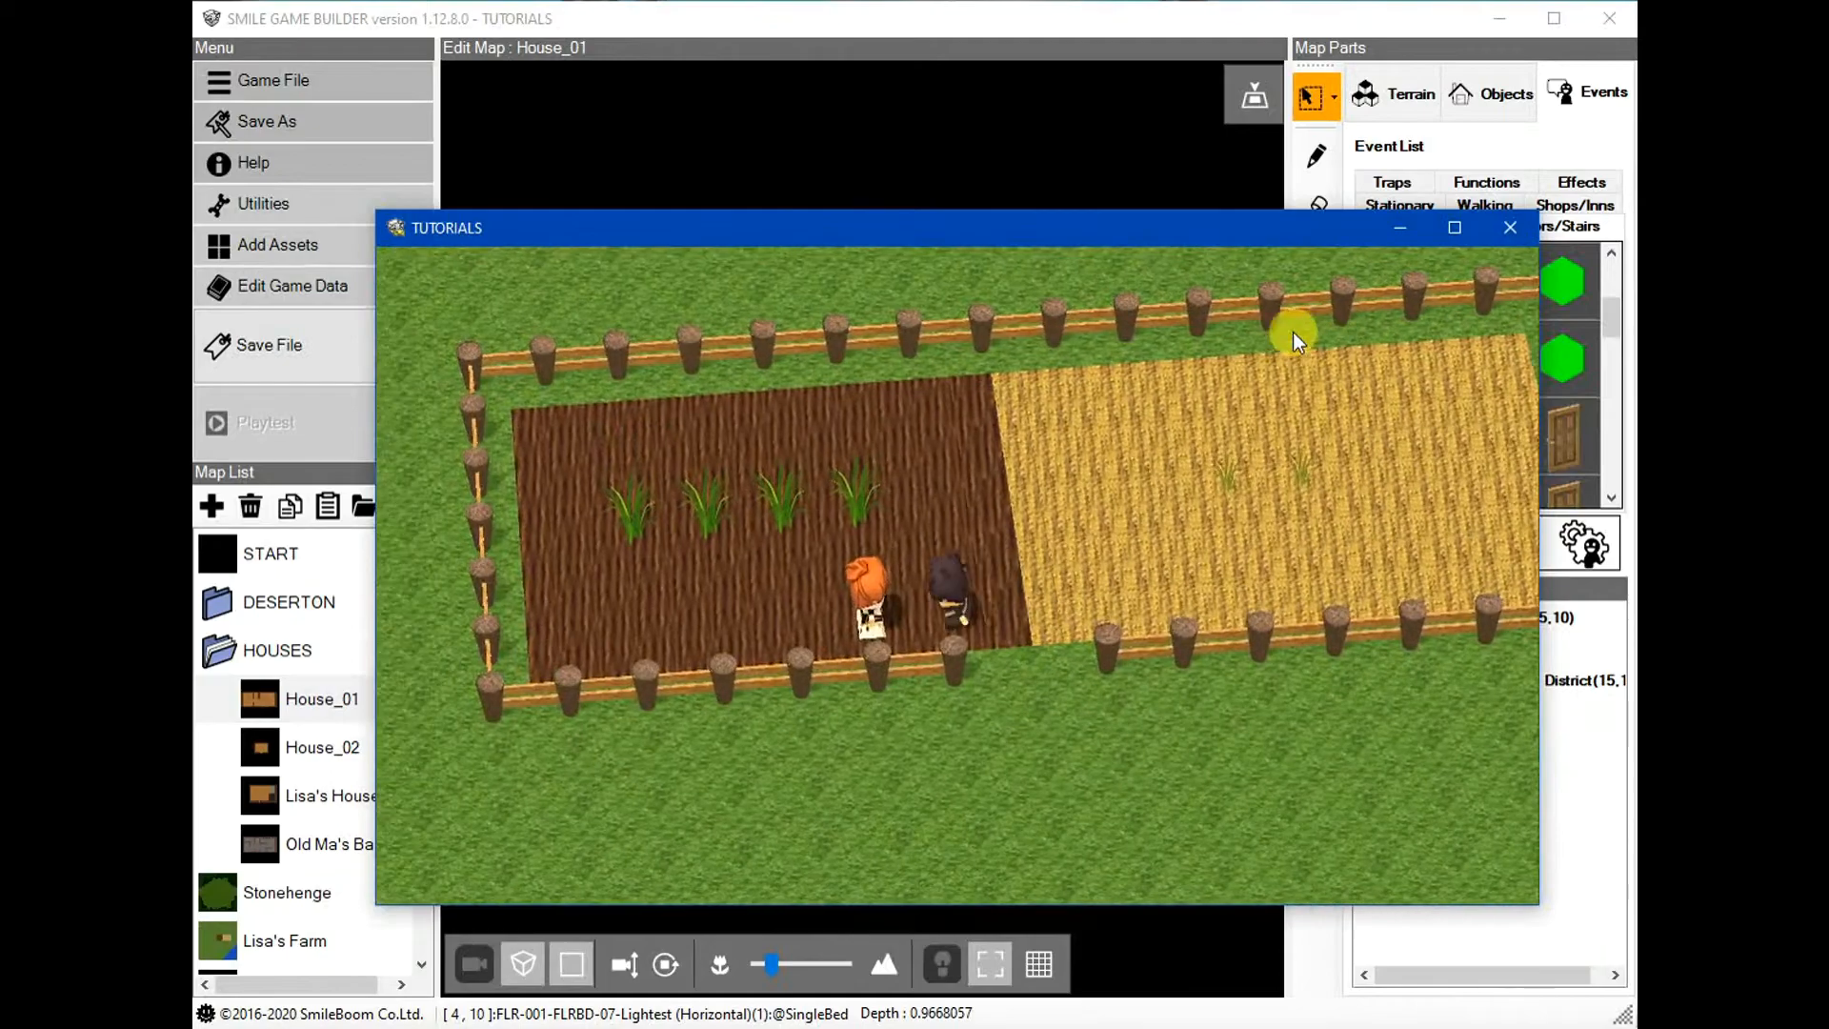
key(Up)
key(Return)
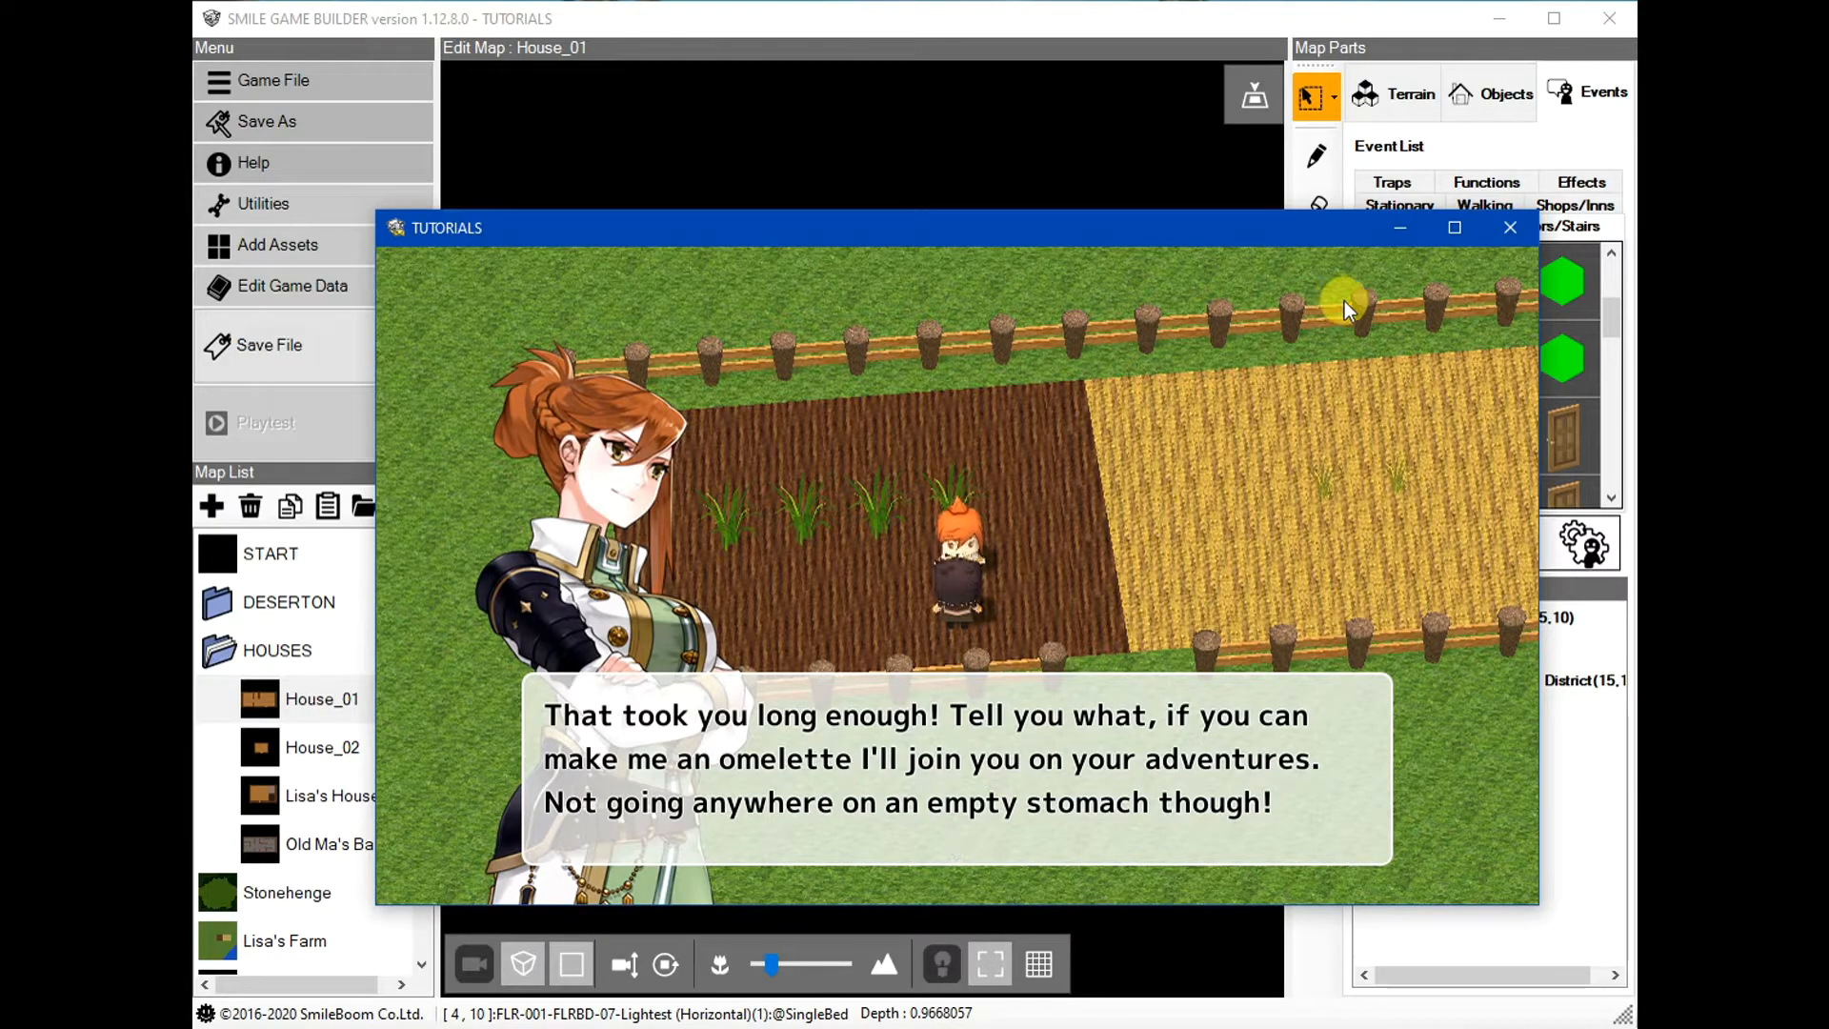
key(Return)
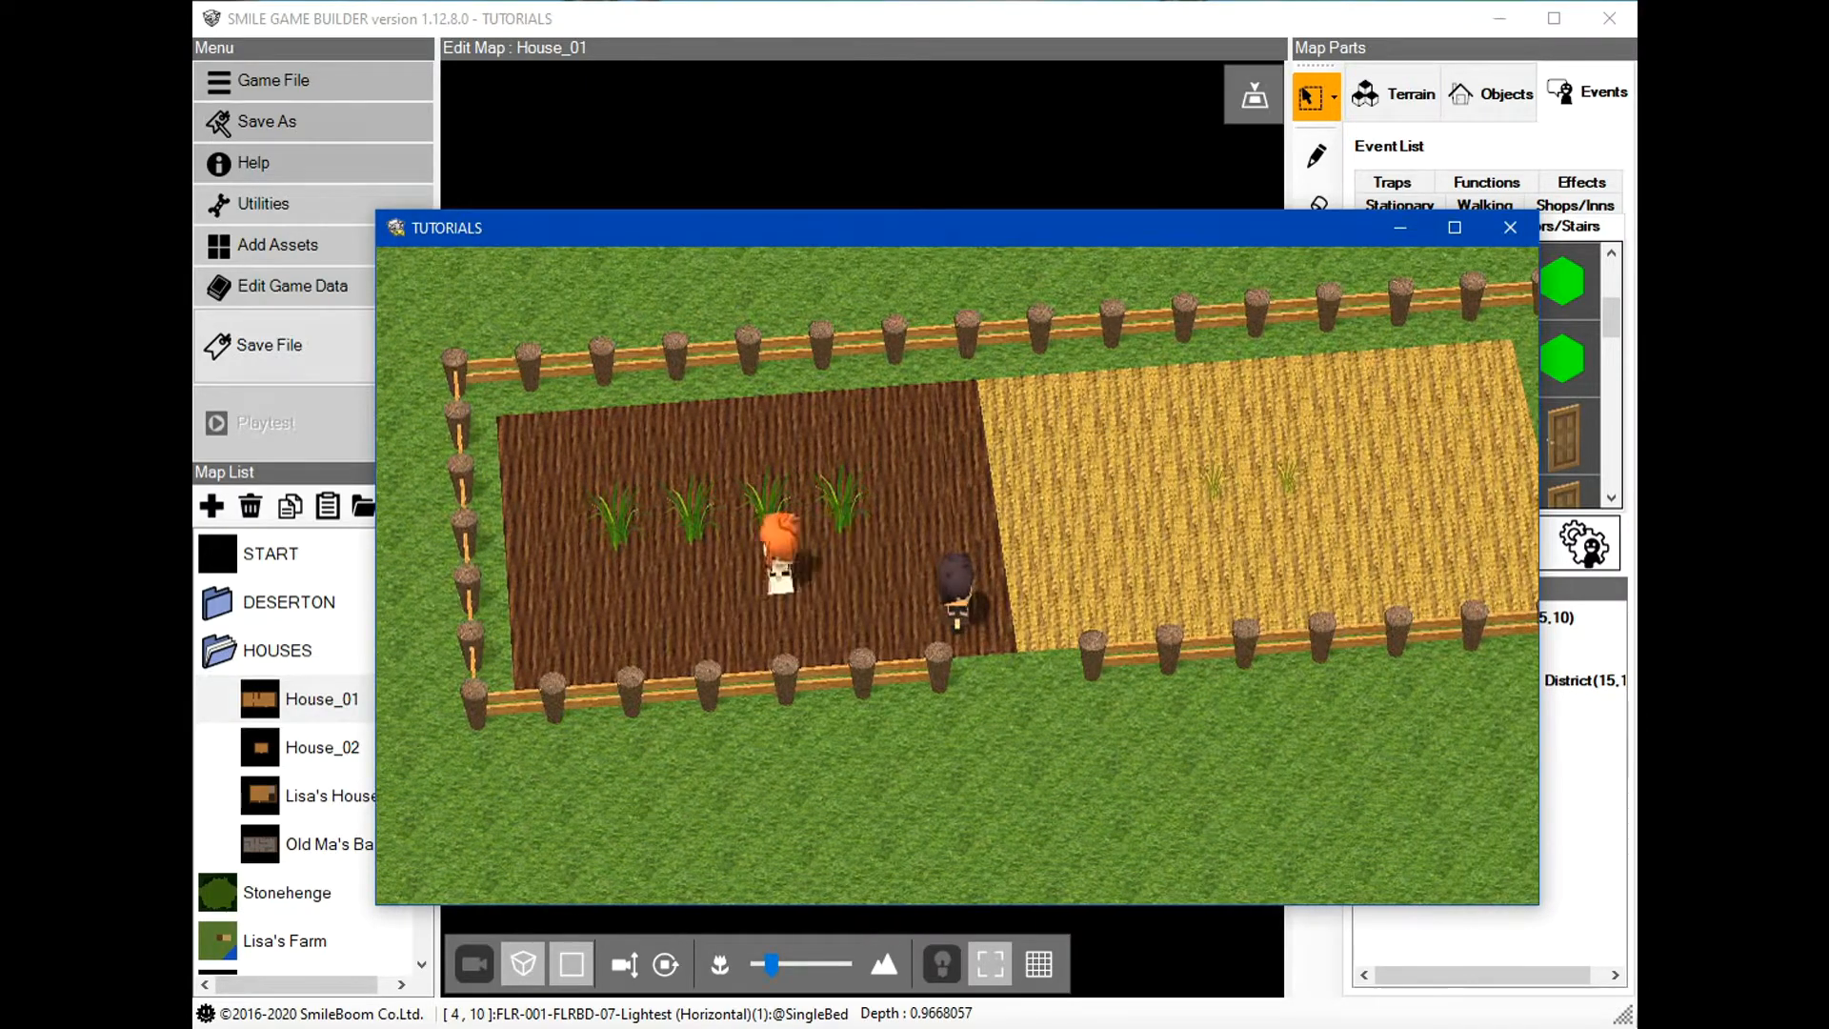